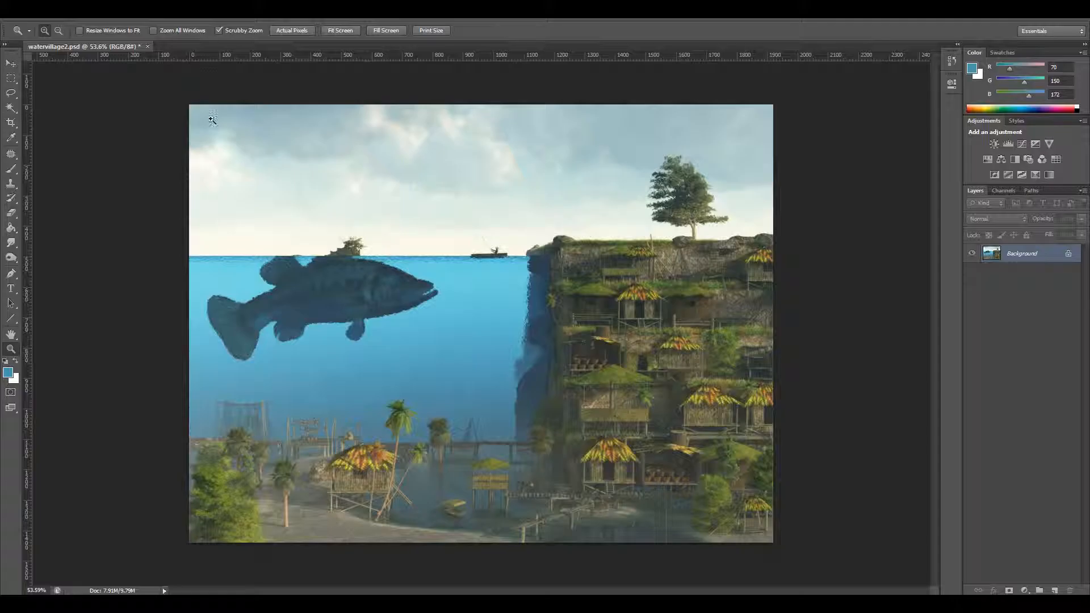
# Duplicate the Background layer to work on a copy of the scene with the fisherman.
pyautogui.moveTo(476, 245); pyautogui.dragTo(507, 213)
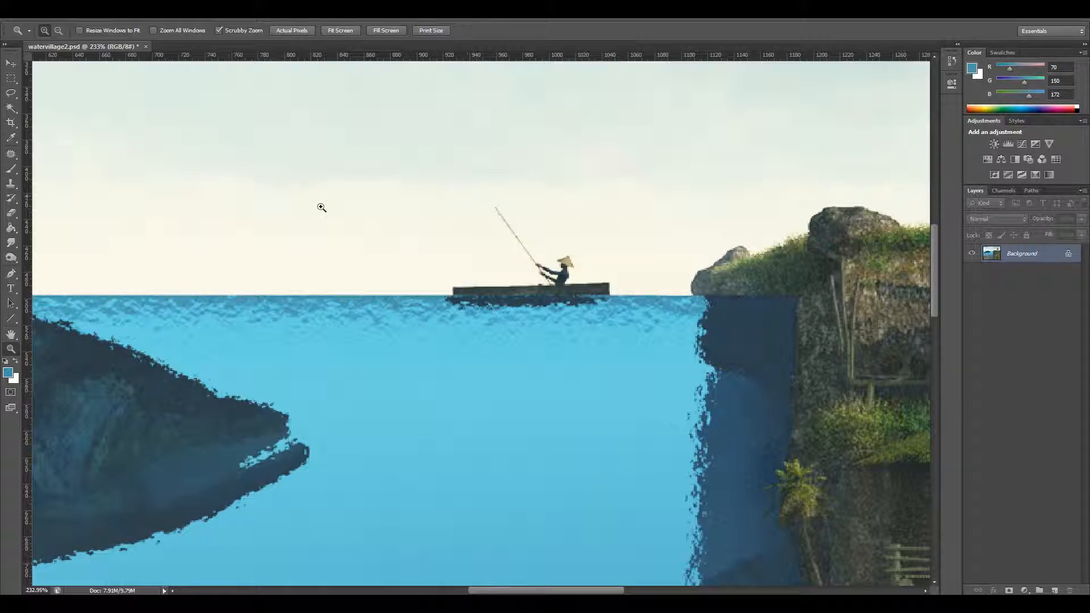
pyautogui.moveTo(1030, 255); pyautogui.dragTo(1055, 591)
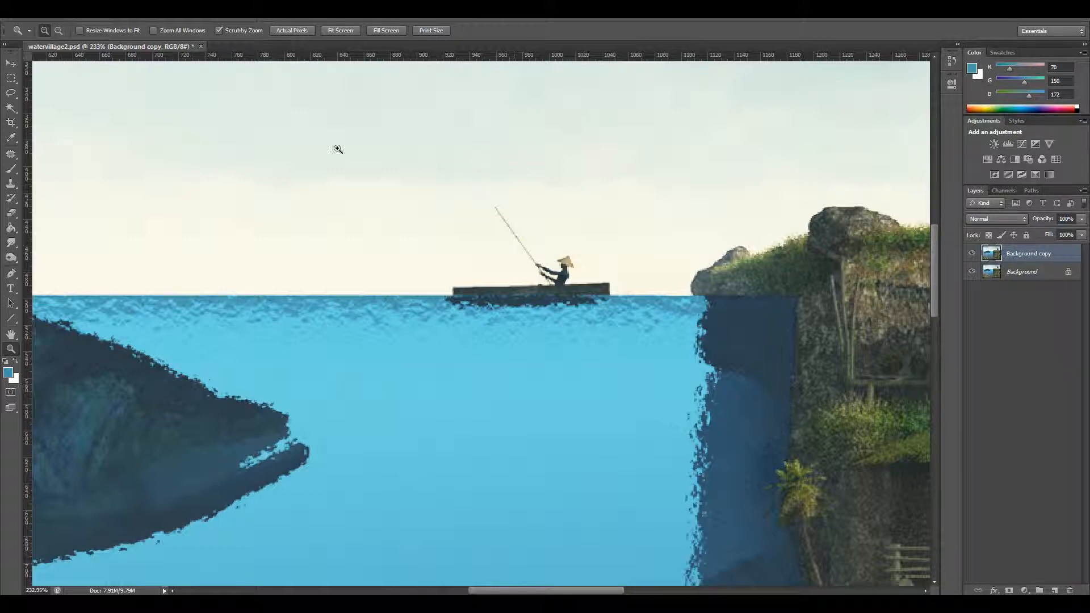
# Lasso the fisherman's rod, warp it so its tip bends down toward the fish, and clear the selection.
pyautogui.click(11, 93)
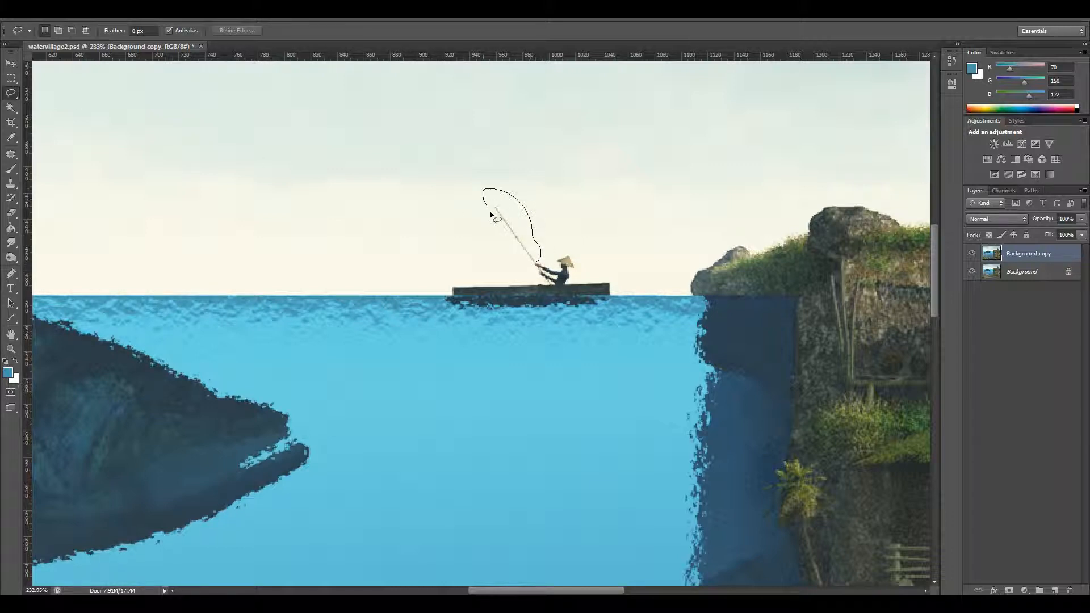
pyautogui.moveTo(534, 265); pyautogui.dragTo(535, 266)
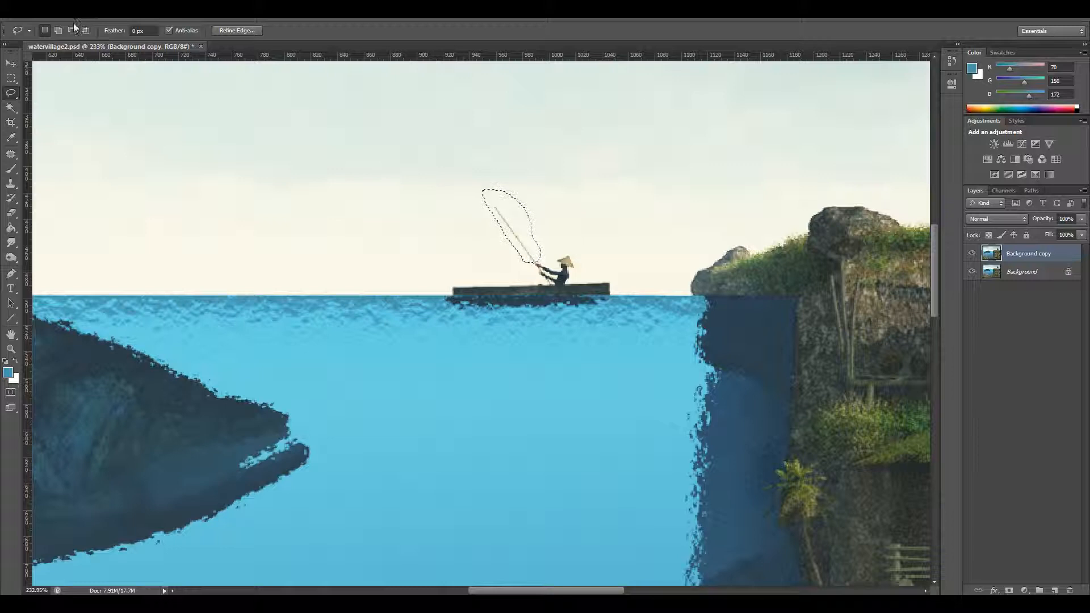
pyautogui.click(50, 13)
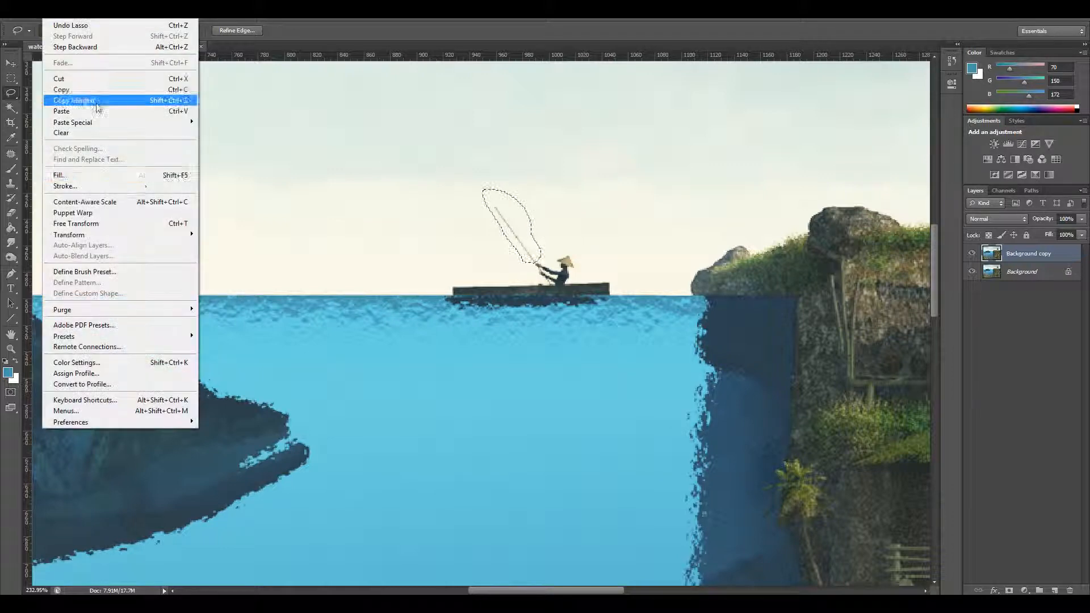
pyautogui.moveTo(138, 235)
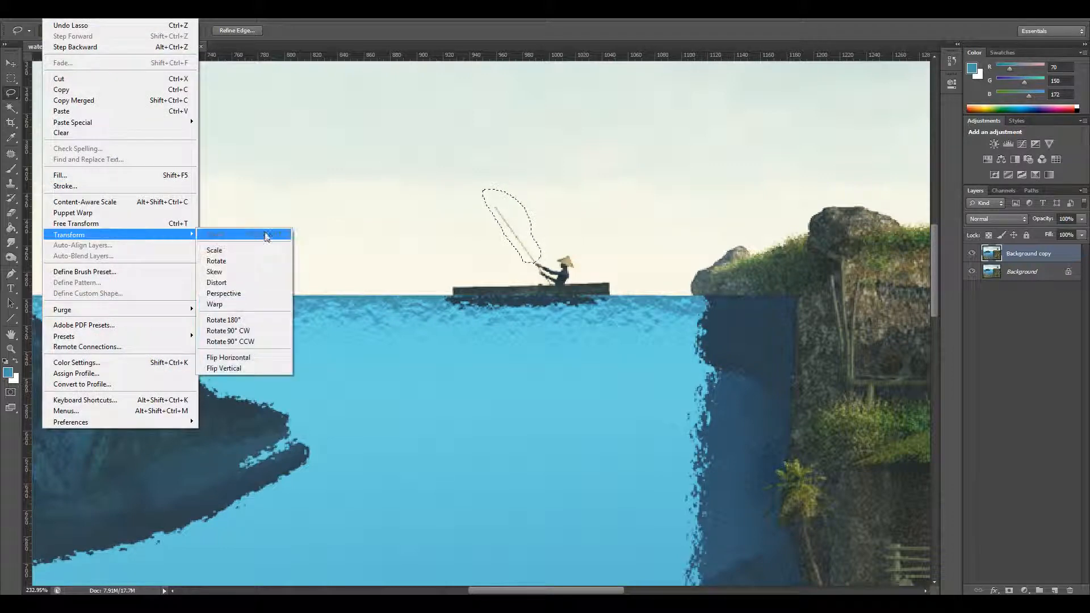
pyautogui.click(253, 304)
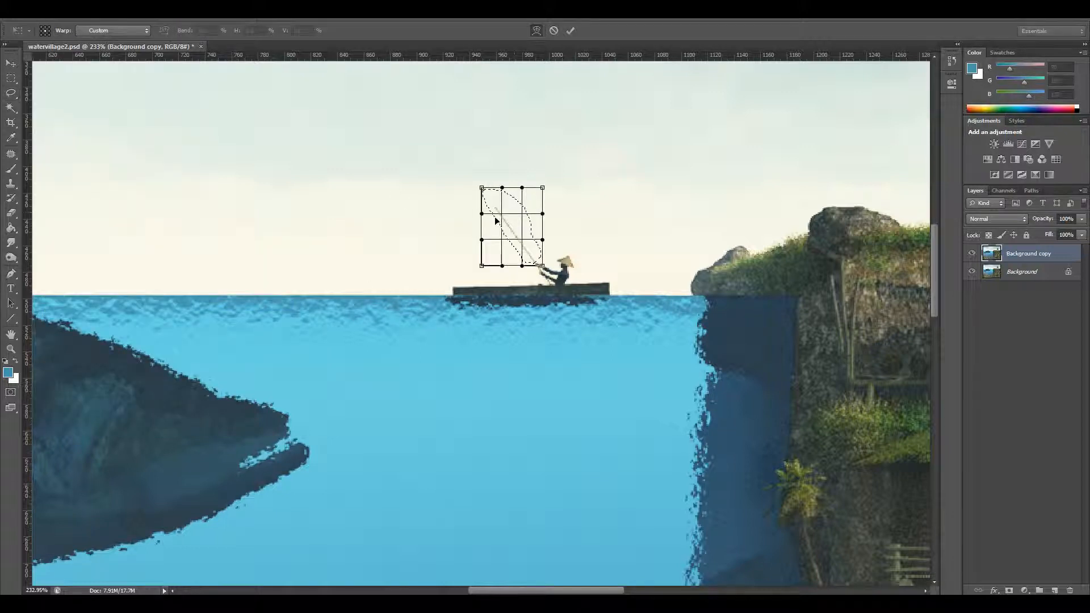
pyautogui.moveTo(484, 240); pyautogui.dragTo(501, 239)
pyautogui.moveTo(481, 188); pyautogui.dragTo(447, 217)
pyautogui.moveTo(483, 265); pyautogui.dragTo(491, 260)
pyautogui.moveTo(542, 187); pyautogui.dragTo(510, 195)
pyautogui.moveTo(446, 217); pyautogui.dragTo(442, 228)
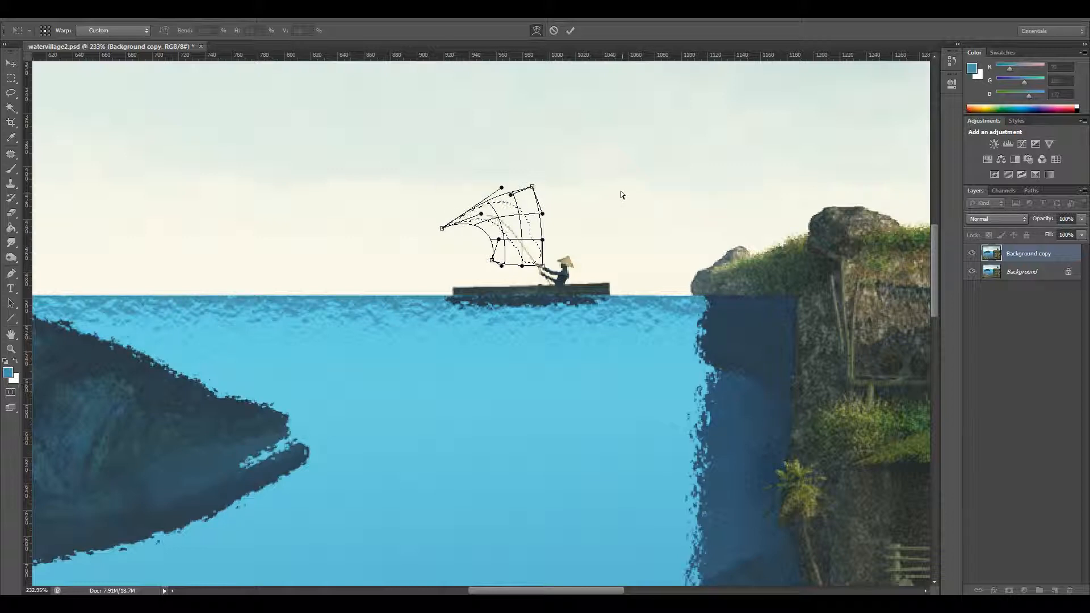
pyautogui.press('Return')
pyautogui.hotkey('ctrl', 'd')
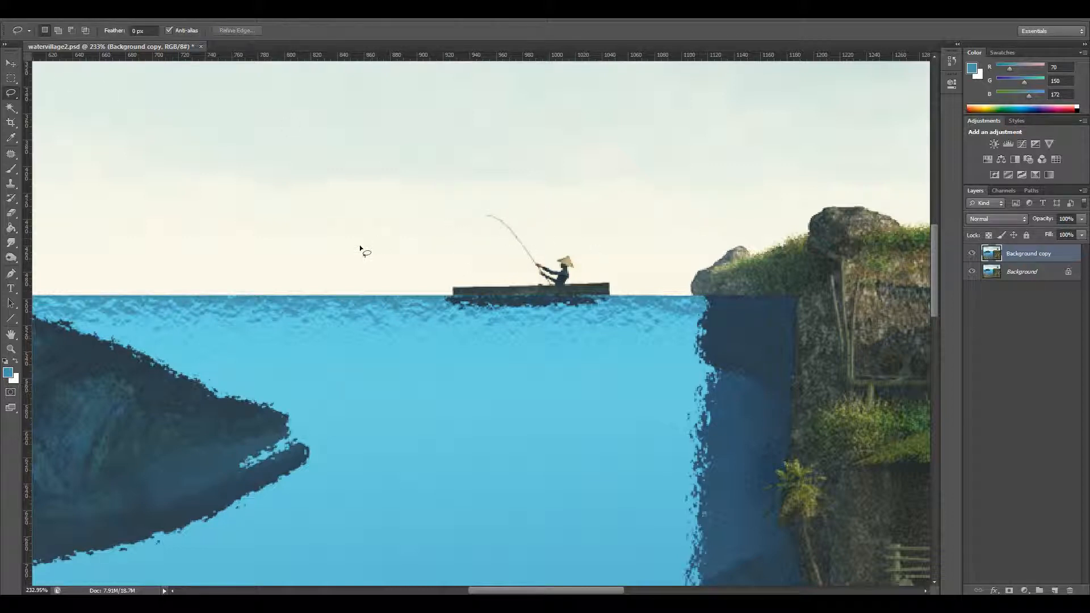
# Draw a black fishing line from the rod tip to the fish's mouth with a 0.26 pt stroke on a new layer.
pyautogui.click(1054, 591)
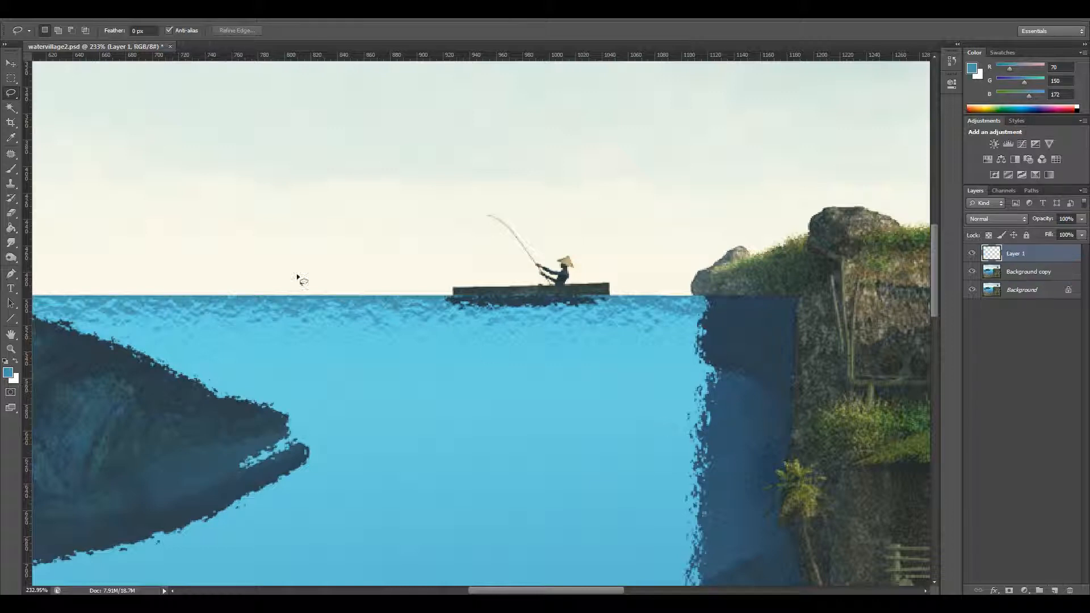
pyautogui.click(10, 317)
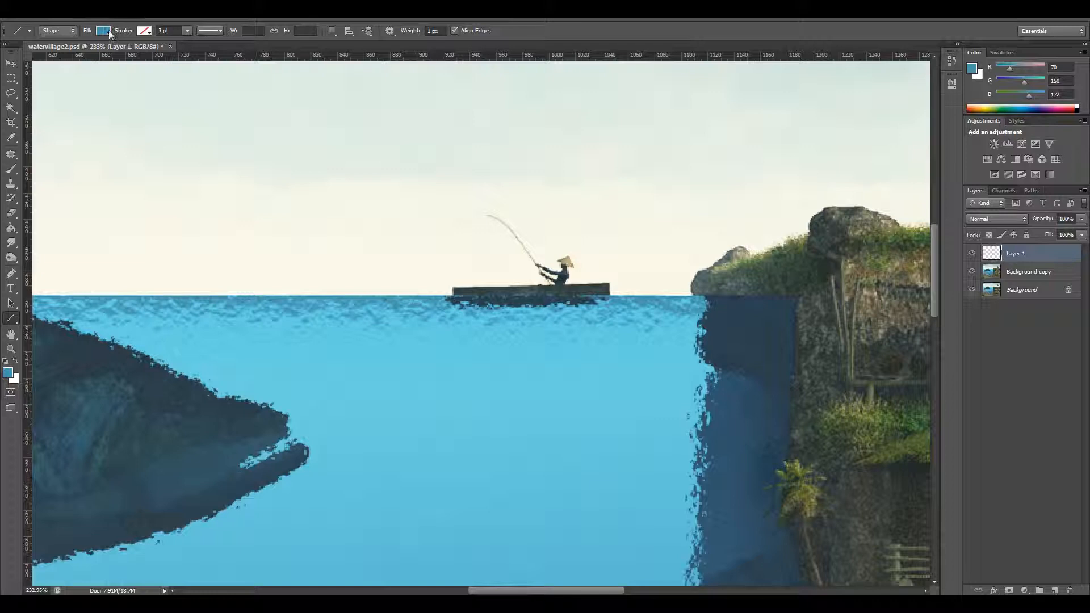
pyautogui.click(104, 30)
pyautogui.click(150, 103)
pyautogui.click(185, 33)
pyautogui.click(179, 43)
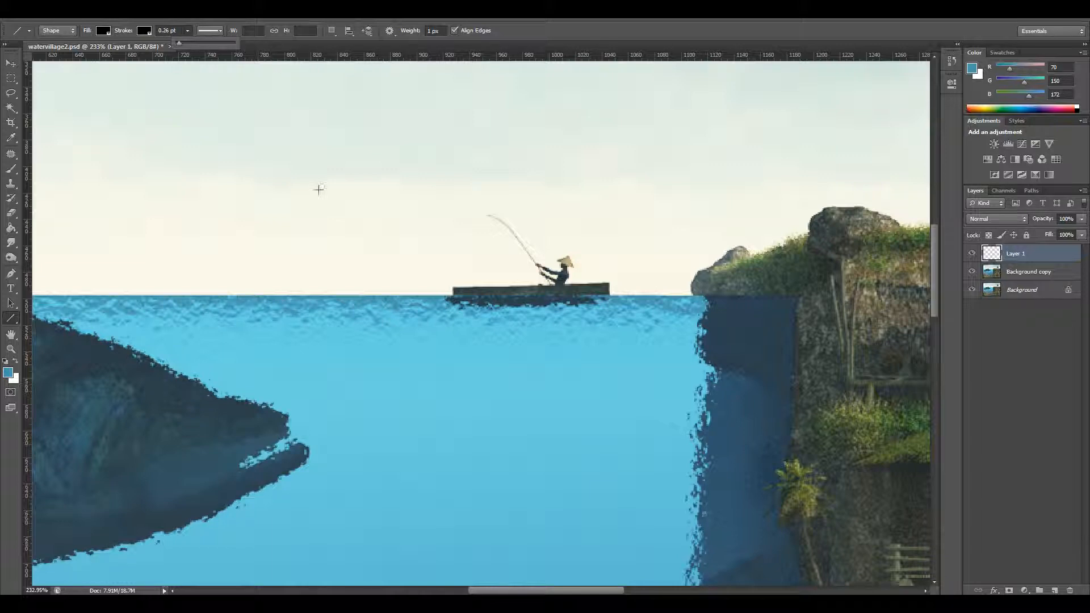
pyautogui.moveTo(488, 216); pyautogui.dragTo(291, 442)
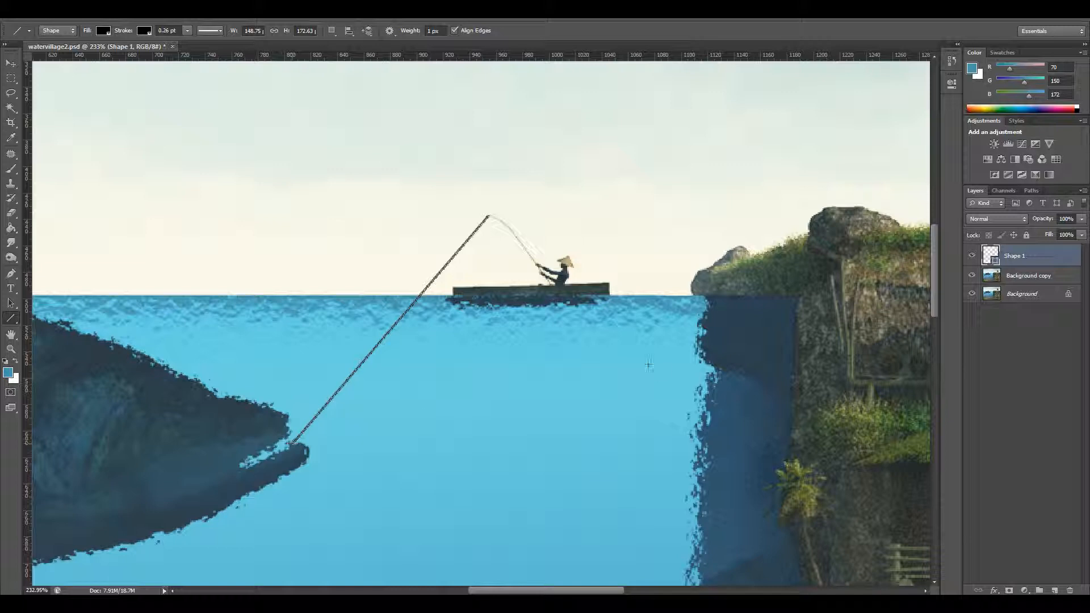
# Rasterize the fishing line layer and lower its fill to 4%.
pyautogui.rightClick(1057, 257)
pyautogui.click(985, 241)
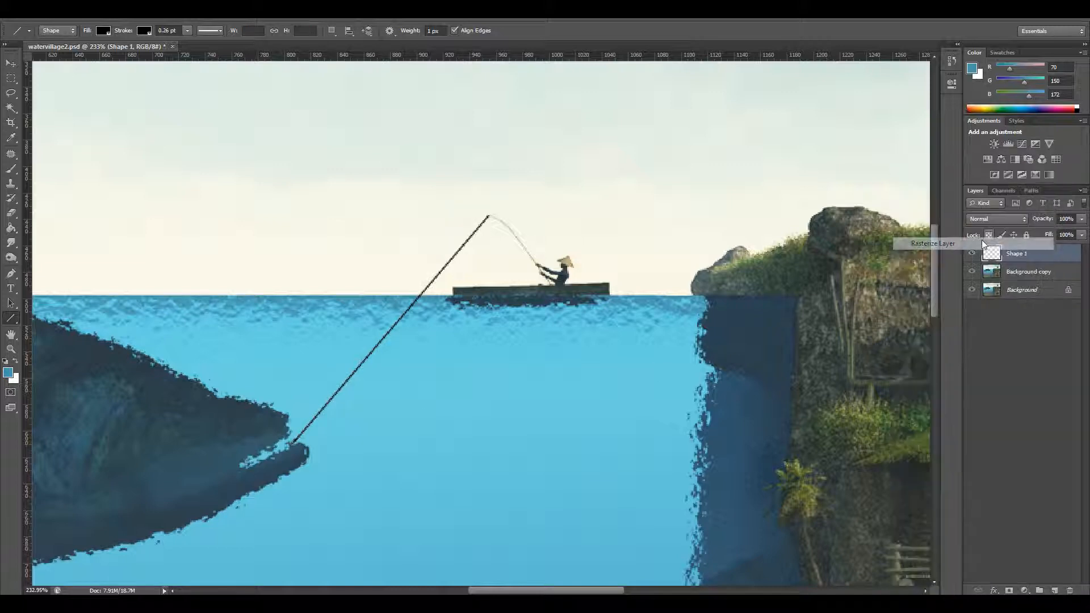
pyautogui.click(1082, 235)
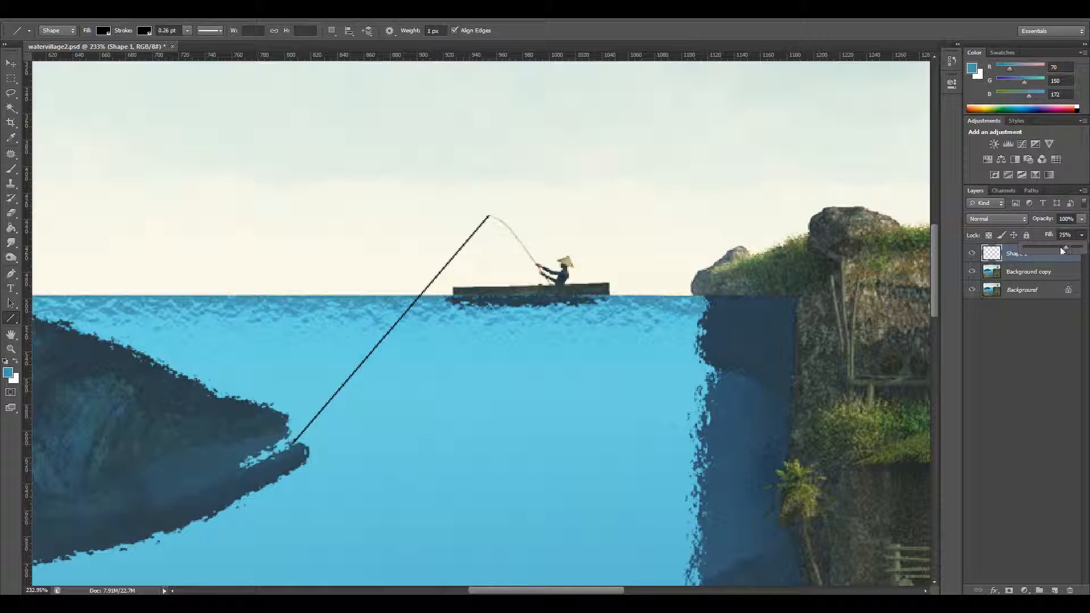
pyautogui.moveTo(1033, 246); pyautogui.dragTo(1027, 246)
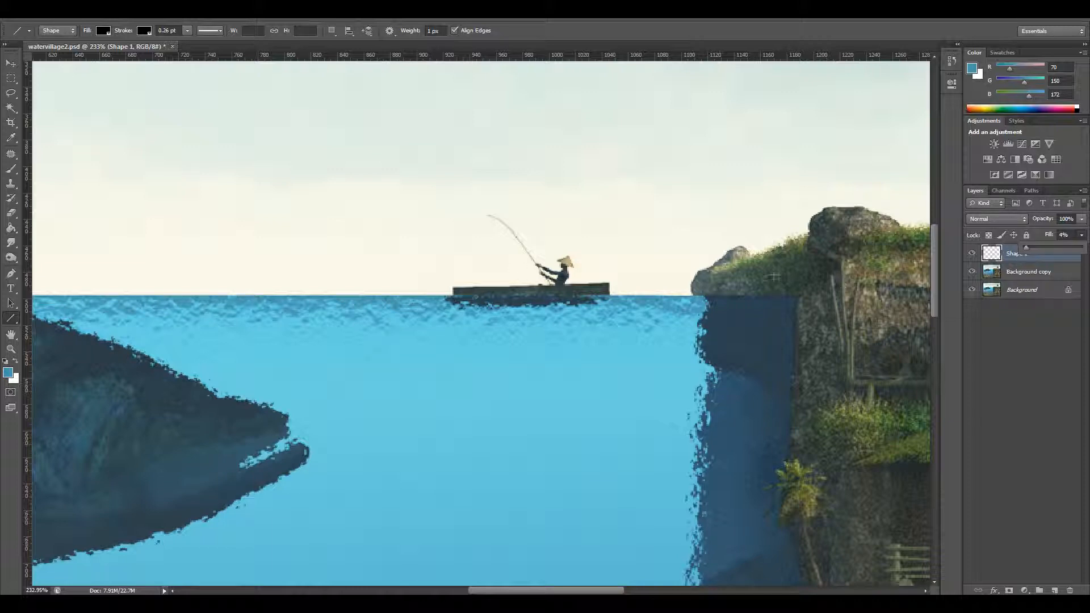
# Add a new empty layer above the fishing line for the water splashes.
pyautogui.click(11, 349)
pyautogui.moveTo(380, 352); pyautogui.dragTo(432, 298)
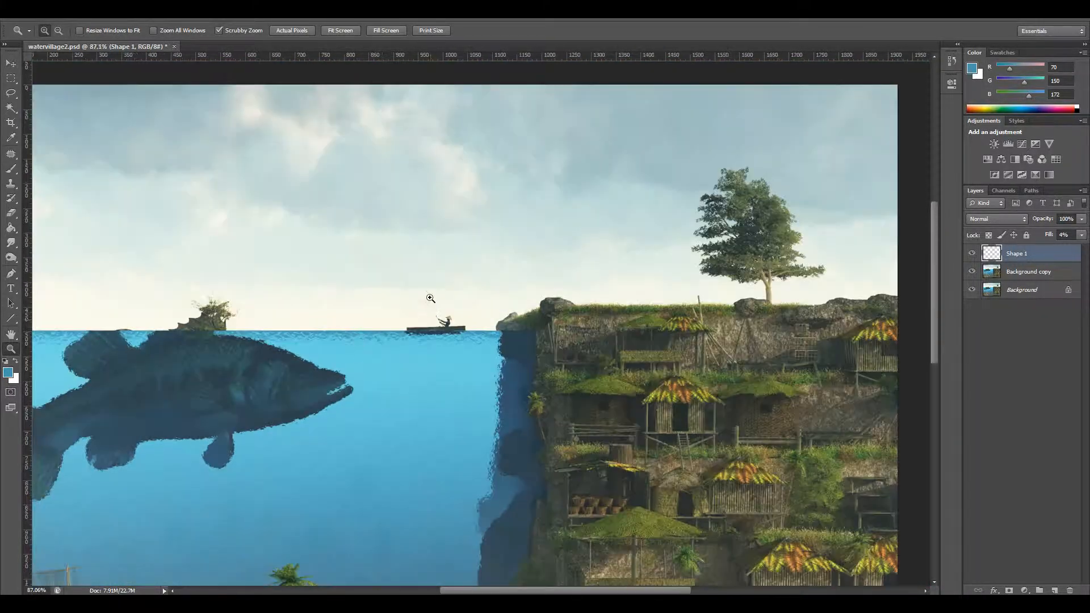
pyautogui.moveTo(404, 335); pyautogui.dragTo(285, 355)
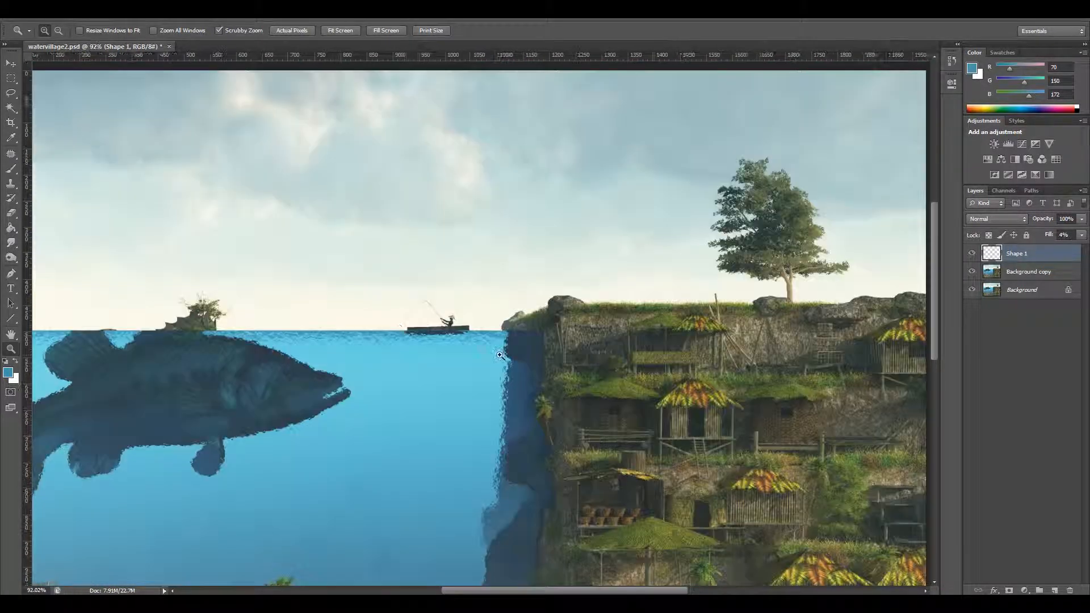
pyautogui.moveTo(647, 590); pyautogui.dragTo(591, 575)
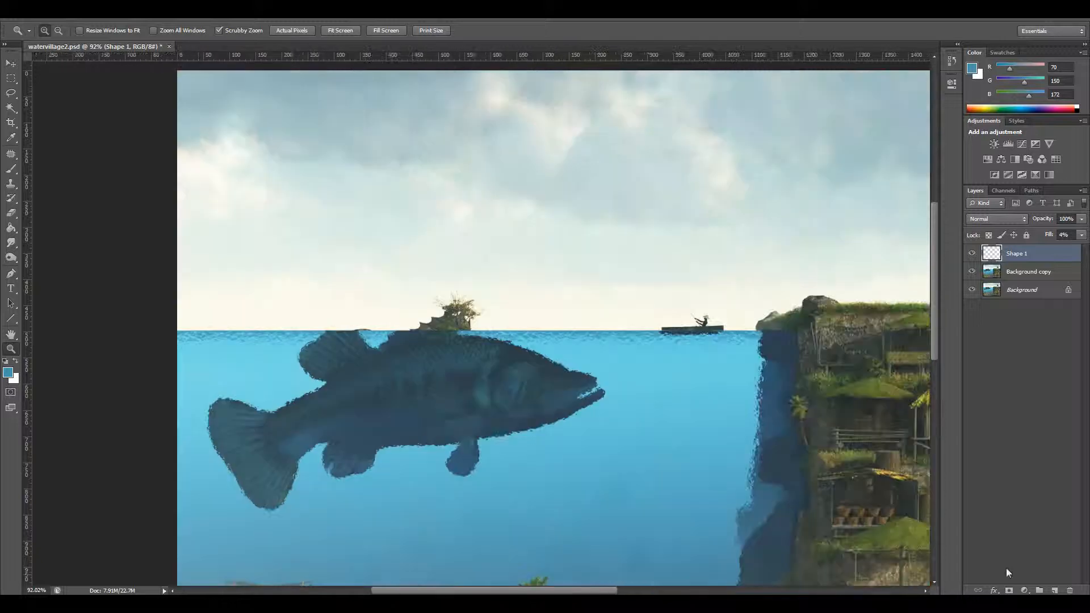
pyautogui.click(1055, 591)
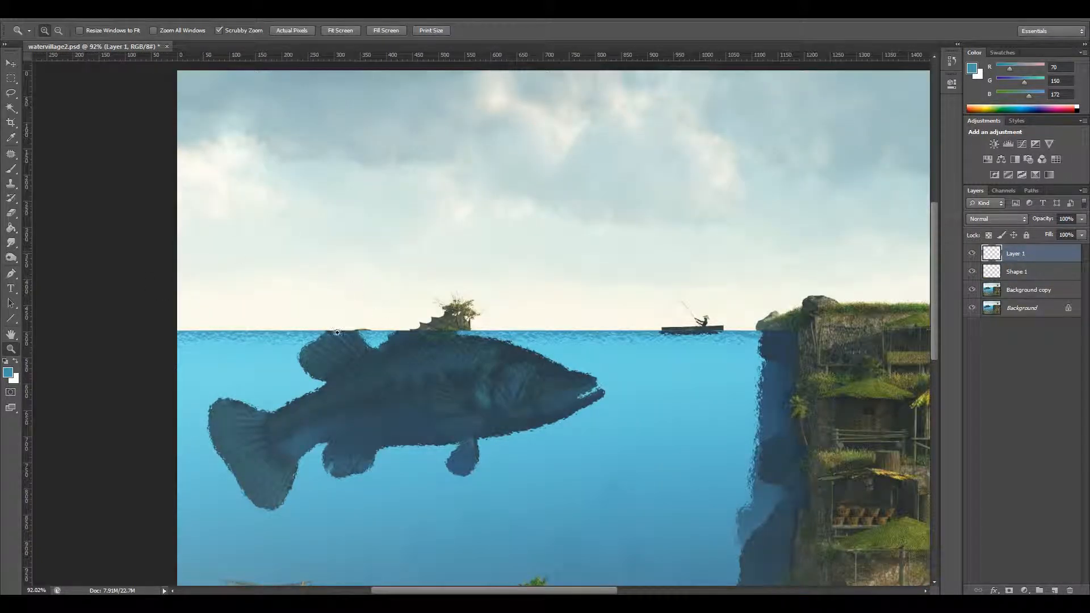
# Stamp a blue splash with the water-splash brush at 47 px where the fishing line enters the water.
pyautogui.moveTo(474, 339); pyautogui.dragTo(529, 466)
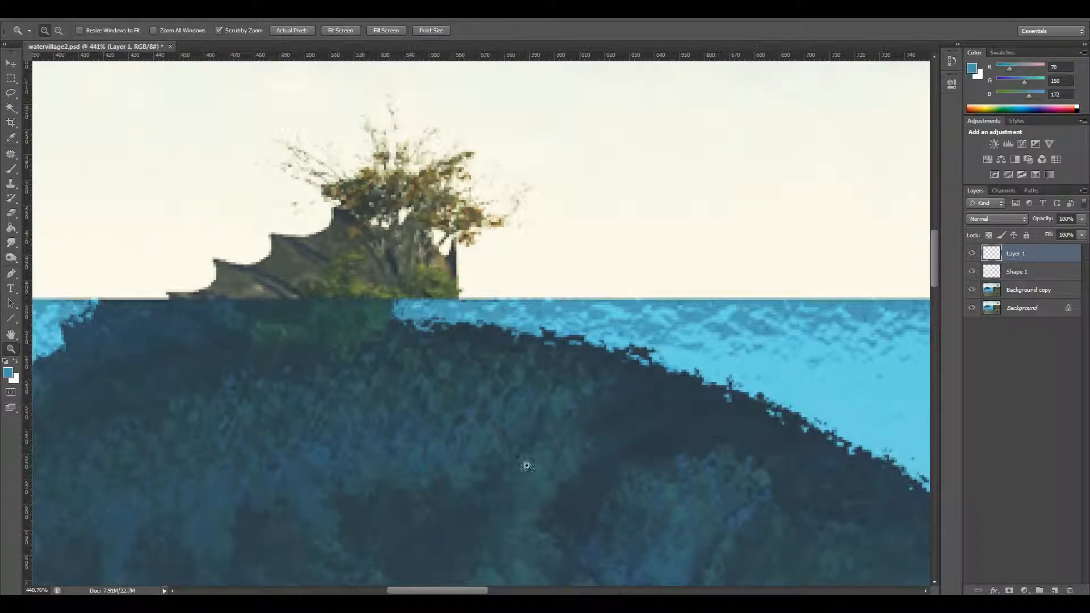
pyautogui.moveTo(437, 590); pyautogui.dragTo(522, 590)
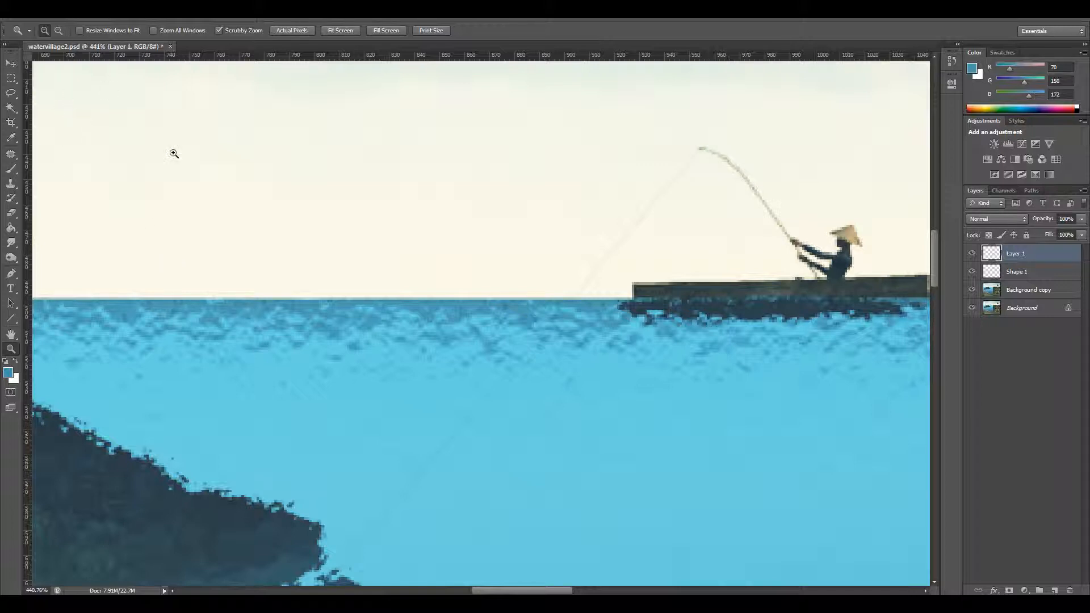
pyautogui.press('b')
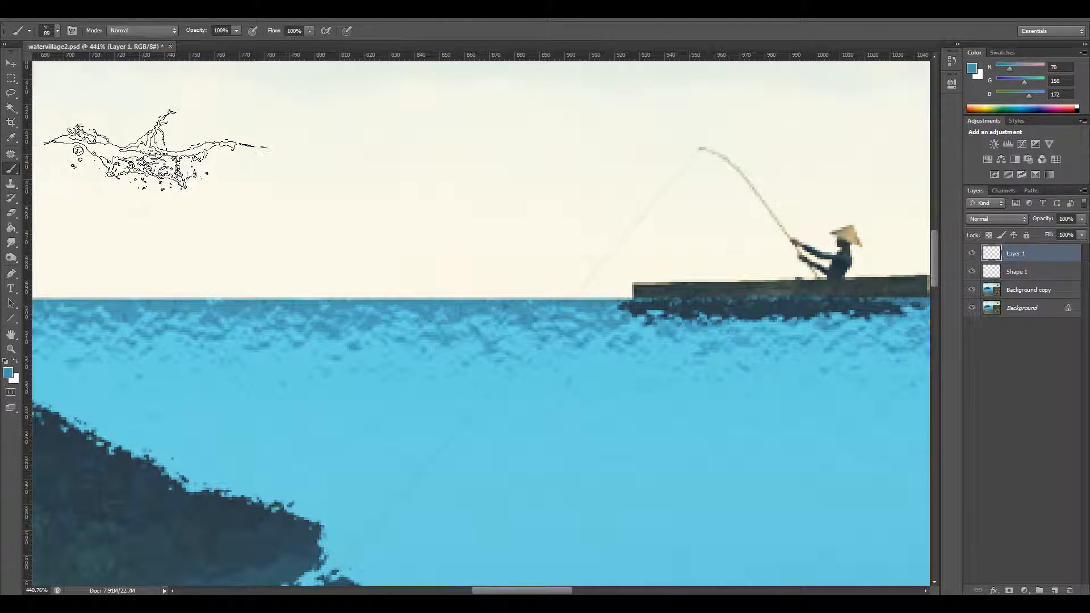
pyautogui.click(57, 33)
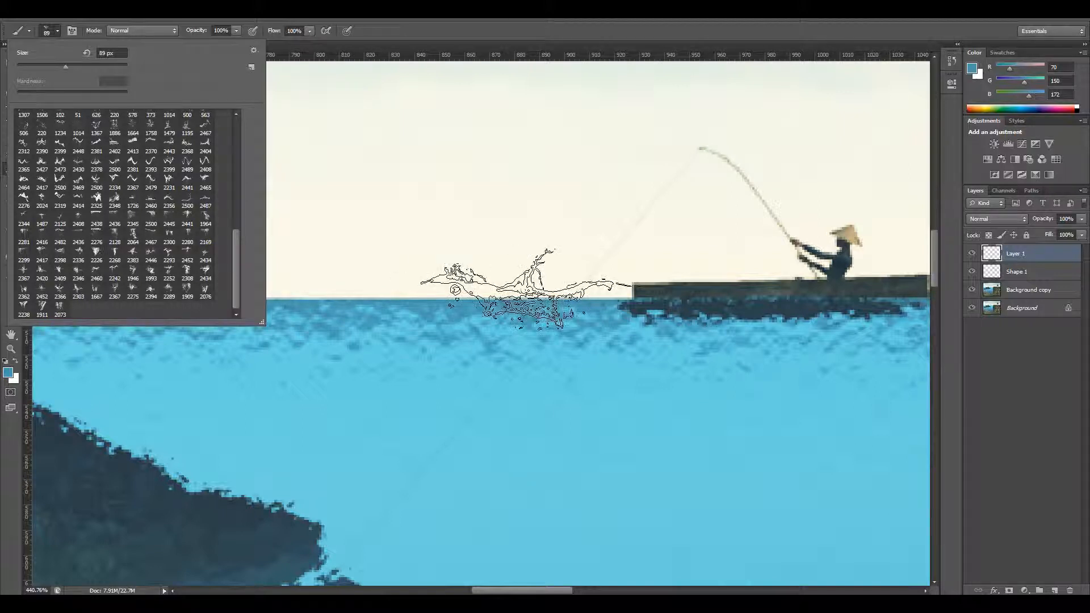
pyautogui.moveTo(65, 66); pyautogui.dragTo(43, 66)
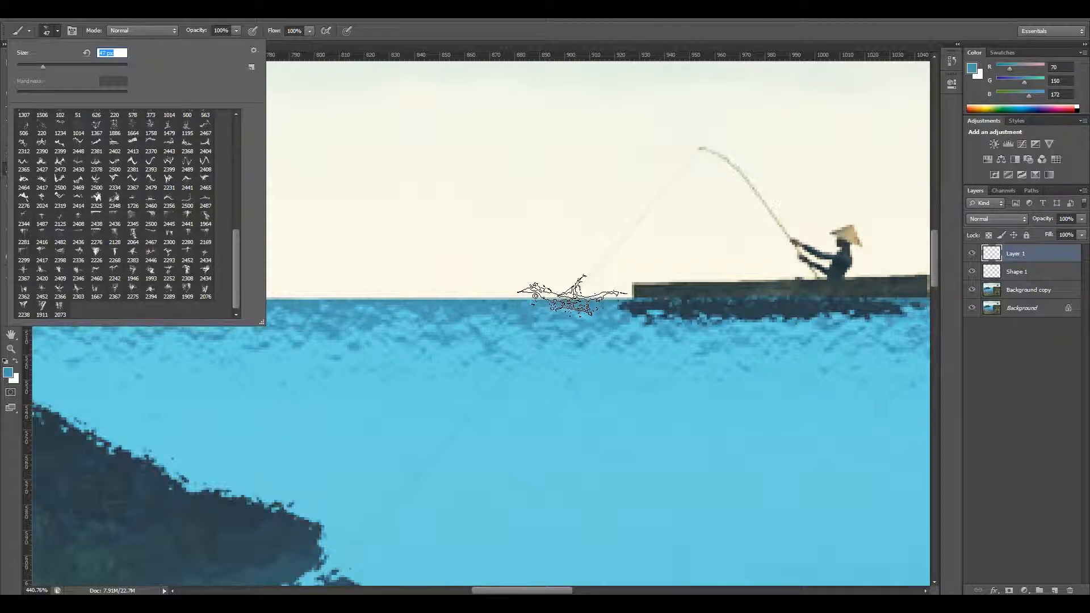
pyautogui.click(572, 294)
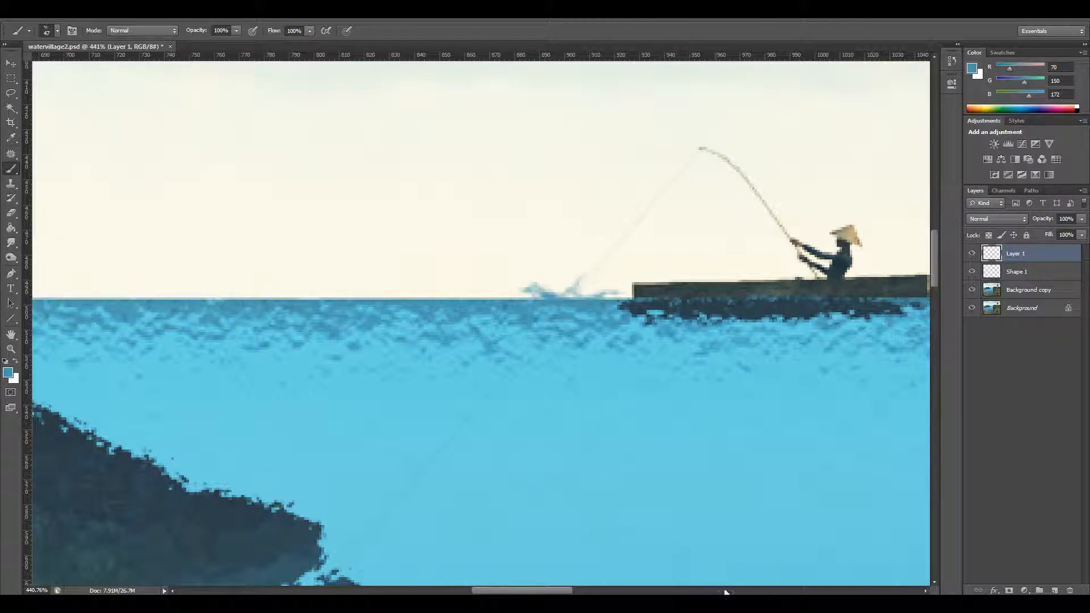
# Choose the 2438 splash brush, enlarge it slightly, and stamp blue splashes along the waterline at the base of the small island.
pyautogui.moveTo(565, 592); pyautogui.dragTo(461, 571)
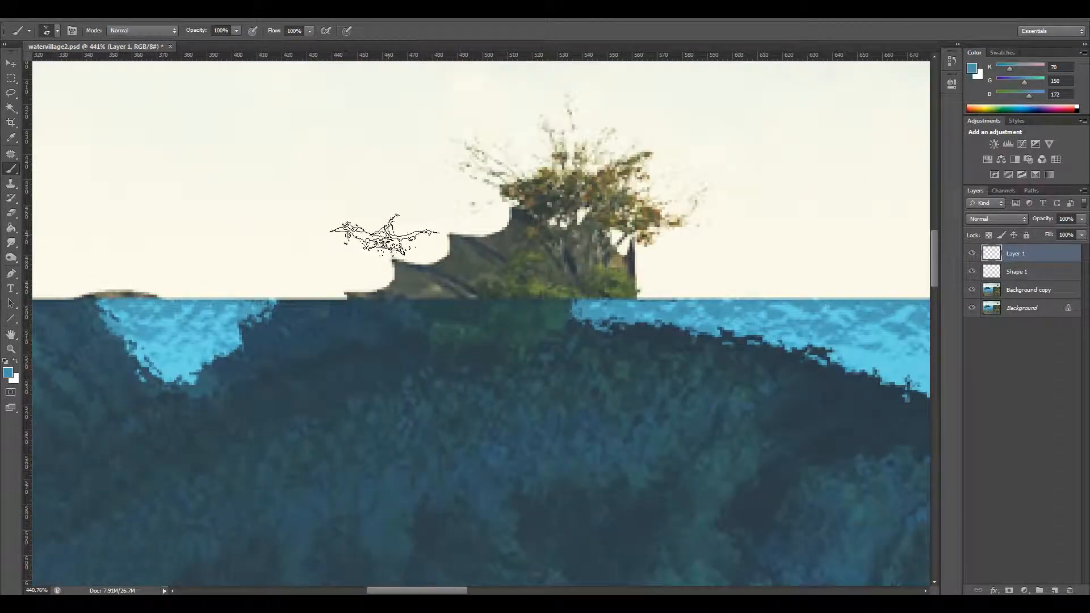
pyautogui.click(58, 31)
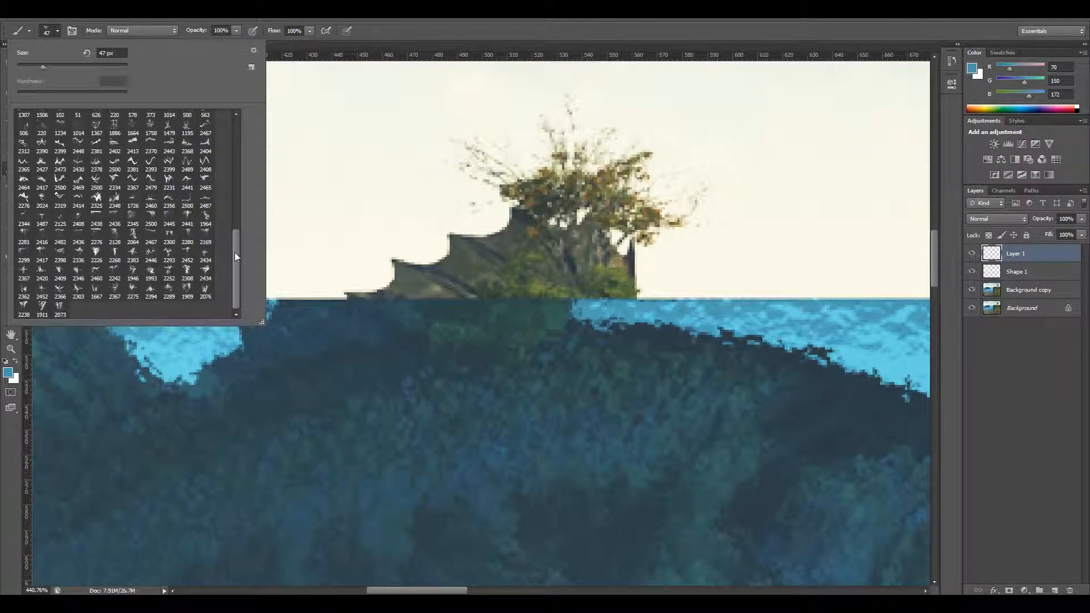
pyautogui.click(97, 219)
pyautogui.moveTo(46, 66); pyautogui.dragTo(49, 66)
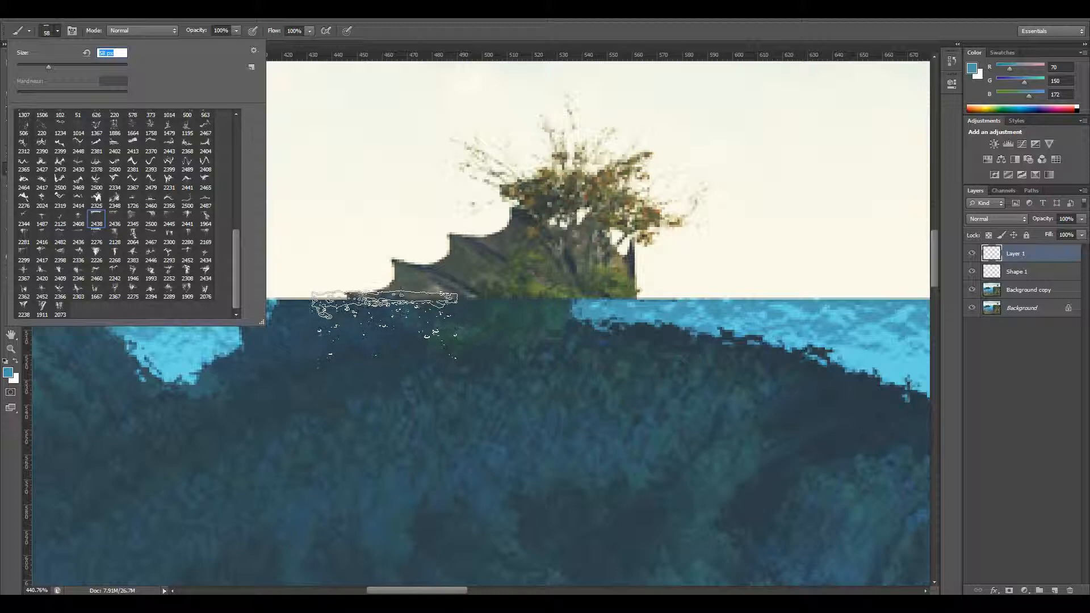
pyautogui.click(382, 335)
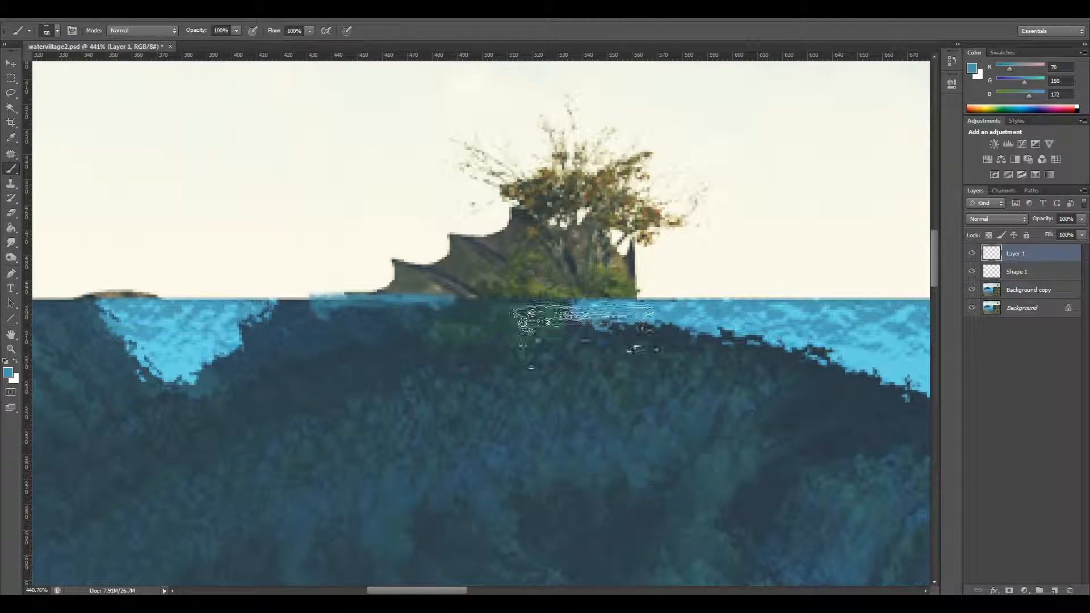
pyautogui.click(520, 328)
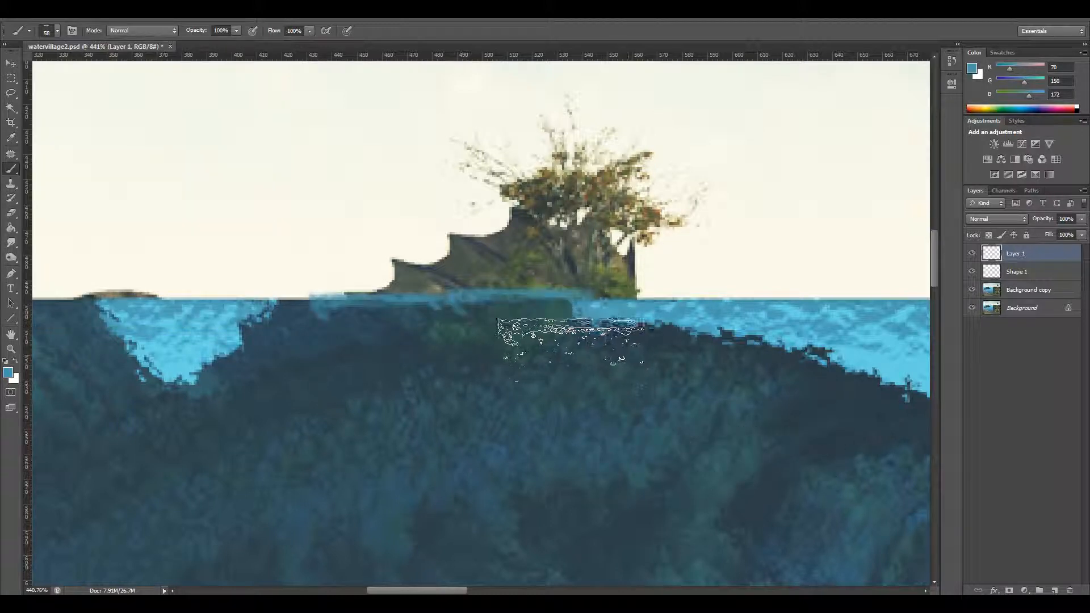
pyautogui.hotkey('ctrl', 'z')
pyautogui.click(519, 332)
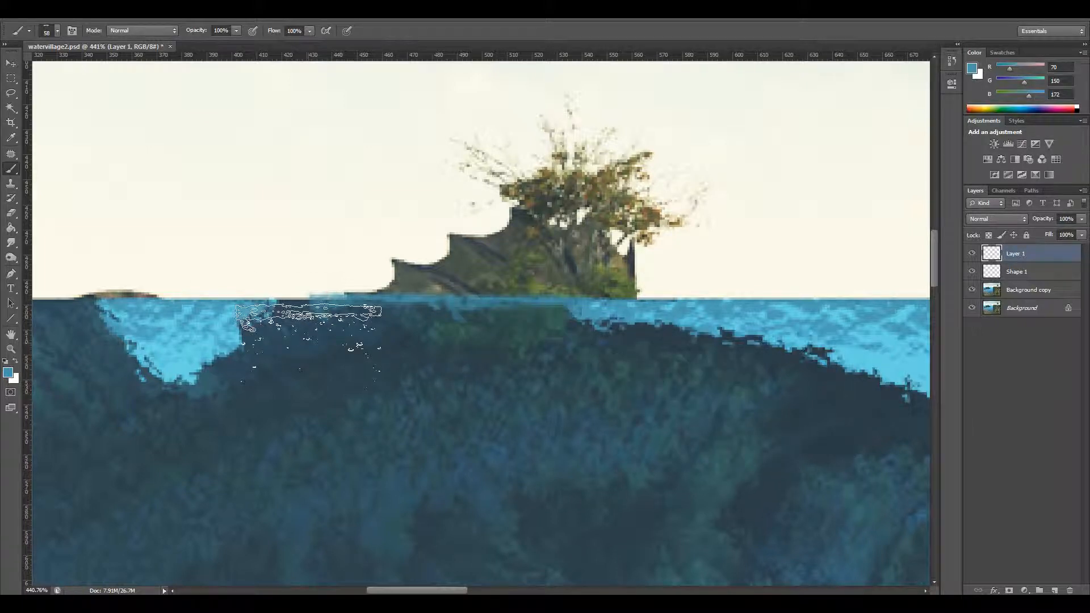
# Set the foreground colour to a pale blue of RGB 213, 236, 242 by sampling the sky.
pyautogui.moveTo(442, 592)
pyautogui.mouseDown()
pyautogui.moveTo(415, 592)
pyautogui.moveTo(439, 592)
pyautogui.moveTo(424, 591)
pyautogui.mouseUp()
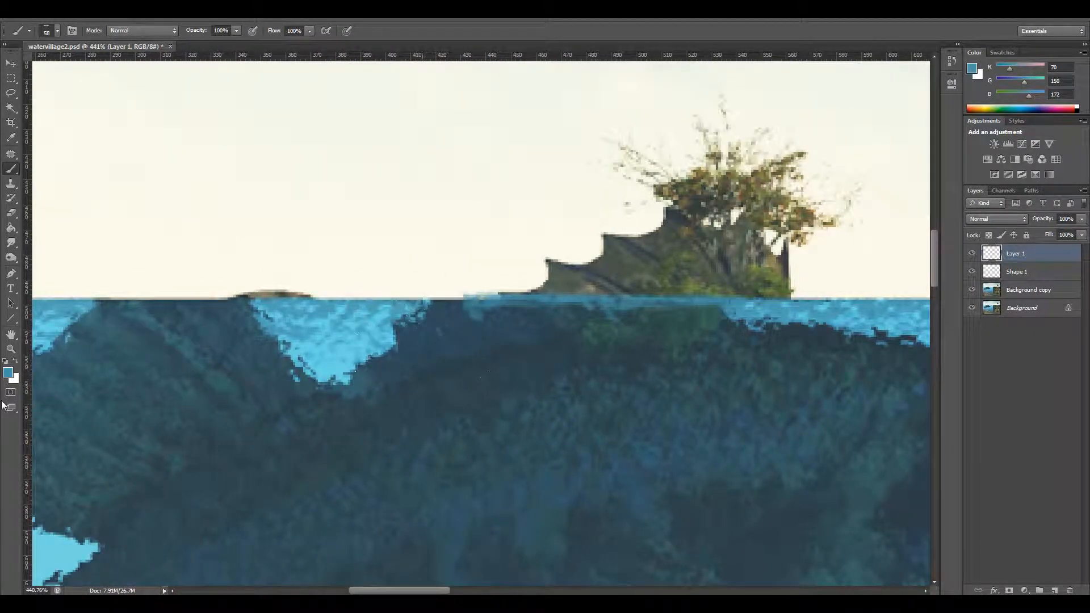
pyautogui.click(8, 372)
pyautogui.click(666, 83)
pyautogui.click(896, 70)
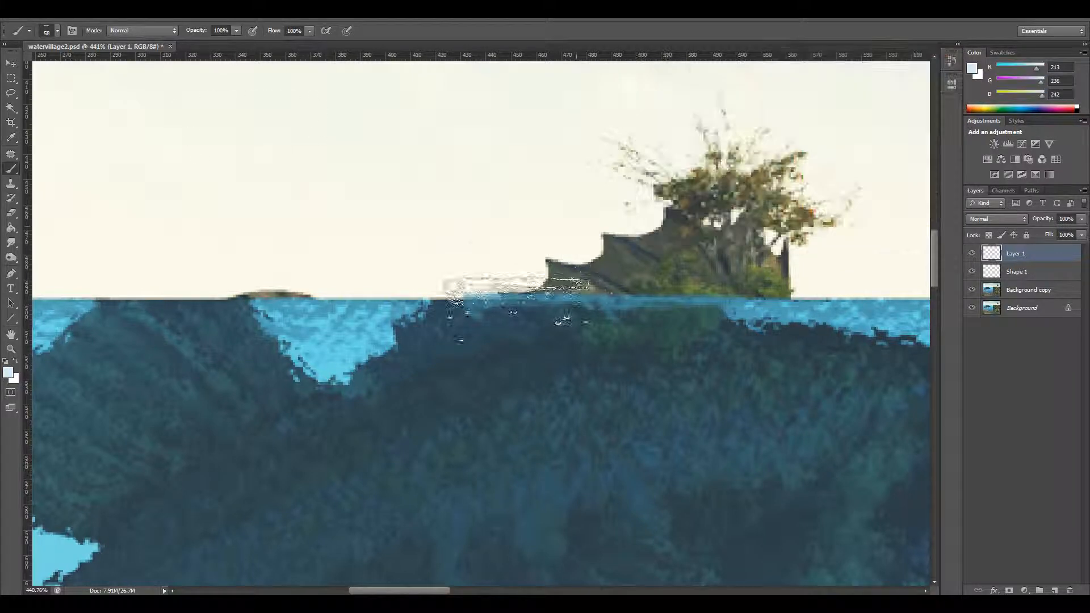
# Set the splash brush to 72 px and stamp pale splashes along the waterline between the small island and the low mound beside it.
pyautogui.click(57, 32)
pyautogui.moveTo(53, 67); pyautogui.dragTo(56, 67)
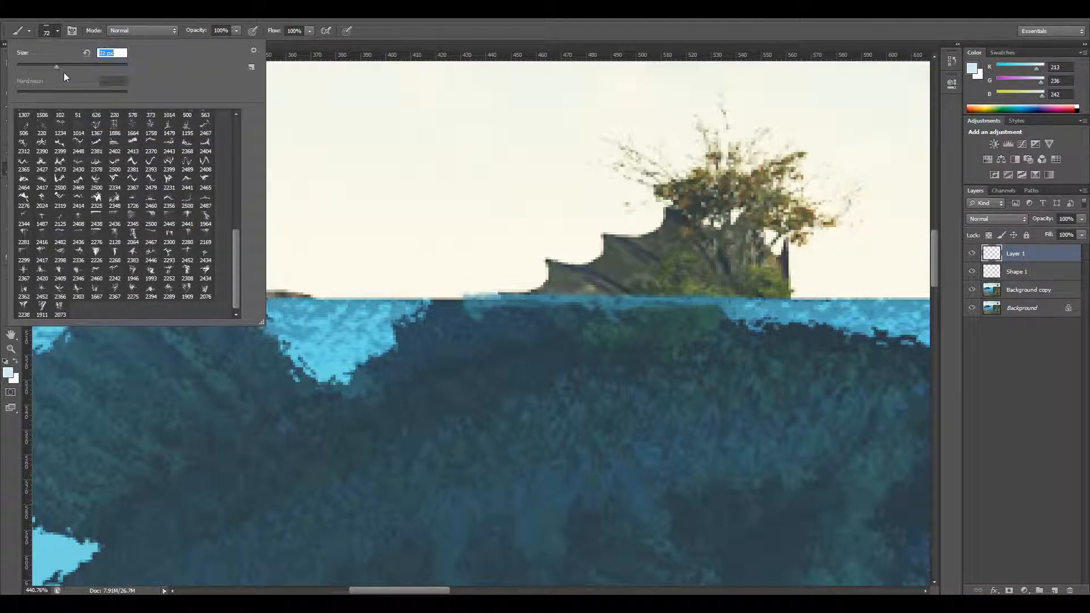
pyautogui.click(435, 345)
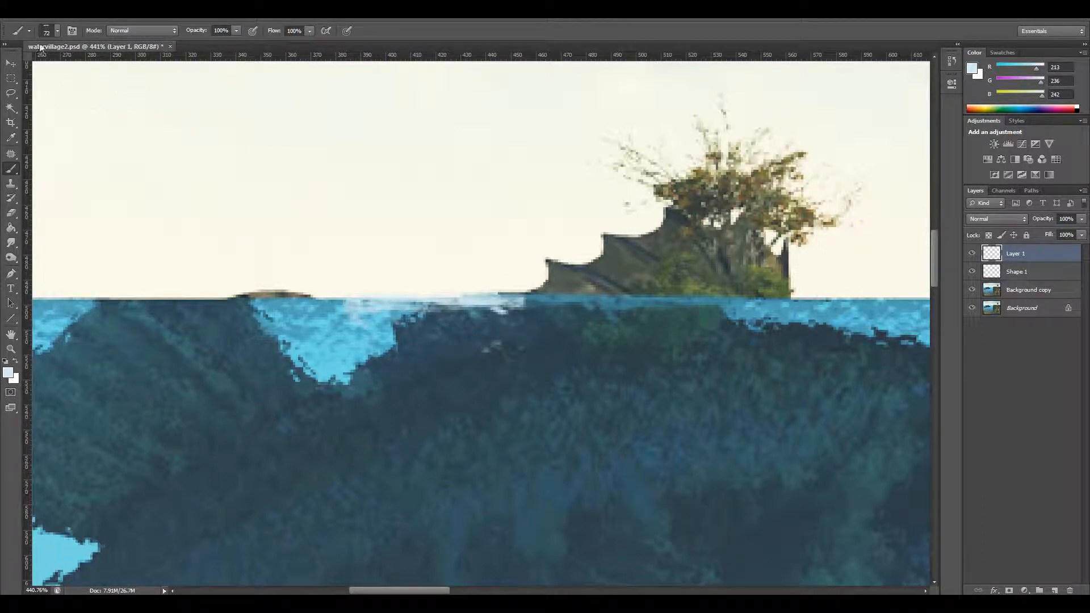
# Switch to a wide, dripping splash brush at 149 px and stamp pale foam along the waterline at the fish's rear dorsal fin.
pyautogui.click(57, 29)
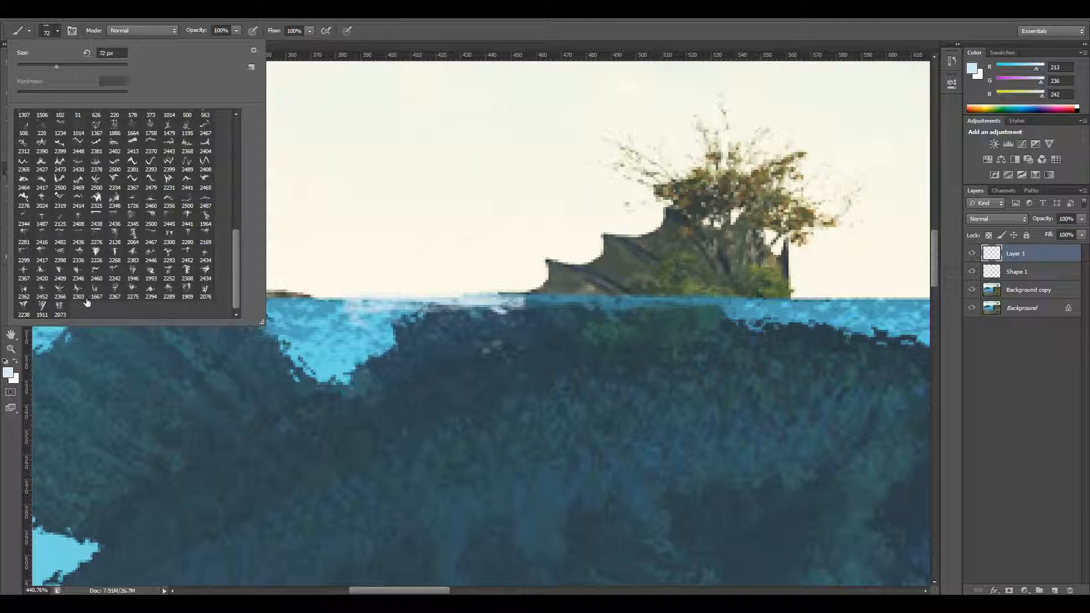
pyautogui.click(23, 253)
pyautogui.click(590, 451)
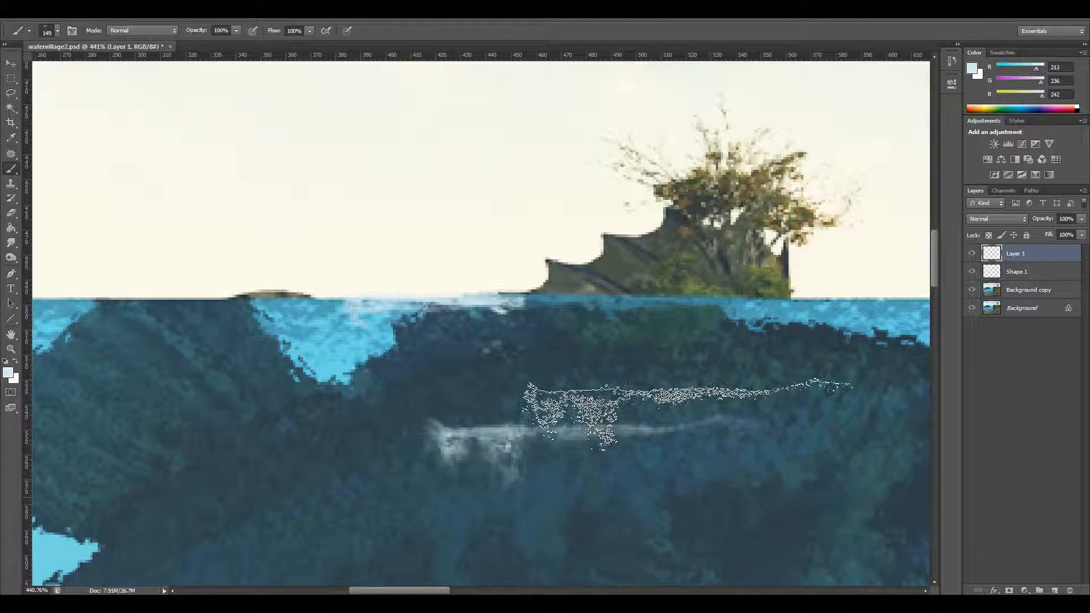
pyautogui.hotkey('ctrl', 'z')
pyautogui.moveTo(428, 590); pyautogui.dragTo(377, 592)
pyautogui.click(579, 318)
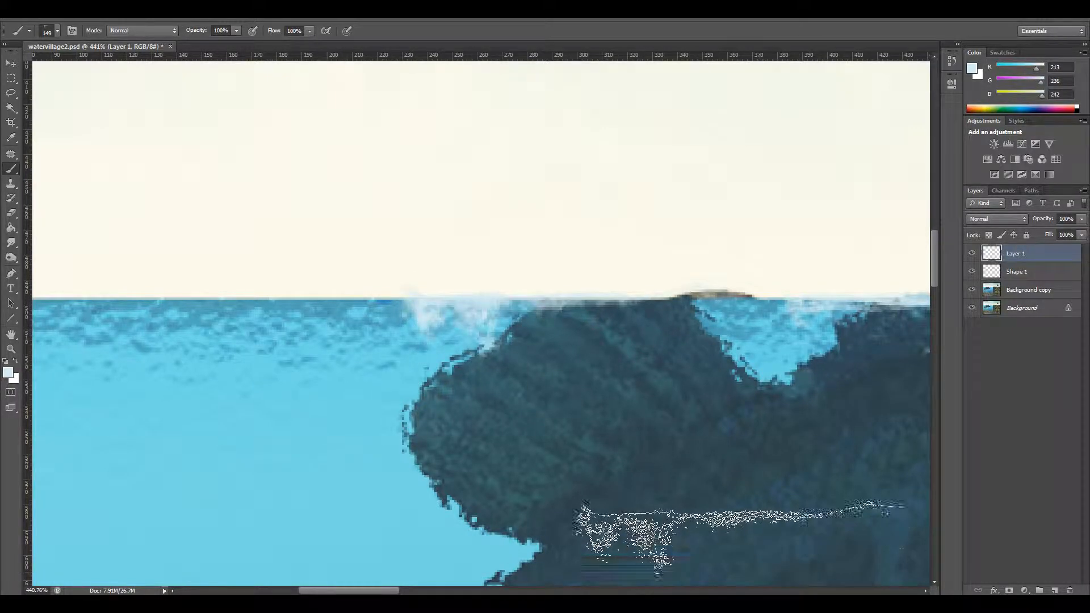
# Stamp pale foam with the 149 px splash brush along the underside of the fisherman's boat.
pyautogui.moveTo(379, 592)
pyautogui.mouseDown()
pyautogui.moveTo(359, 591)
pyautogui.moveTo(351, 574)
pyautogui.mouseUp()
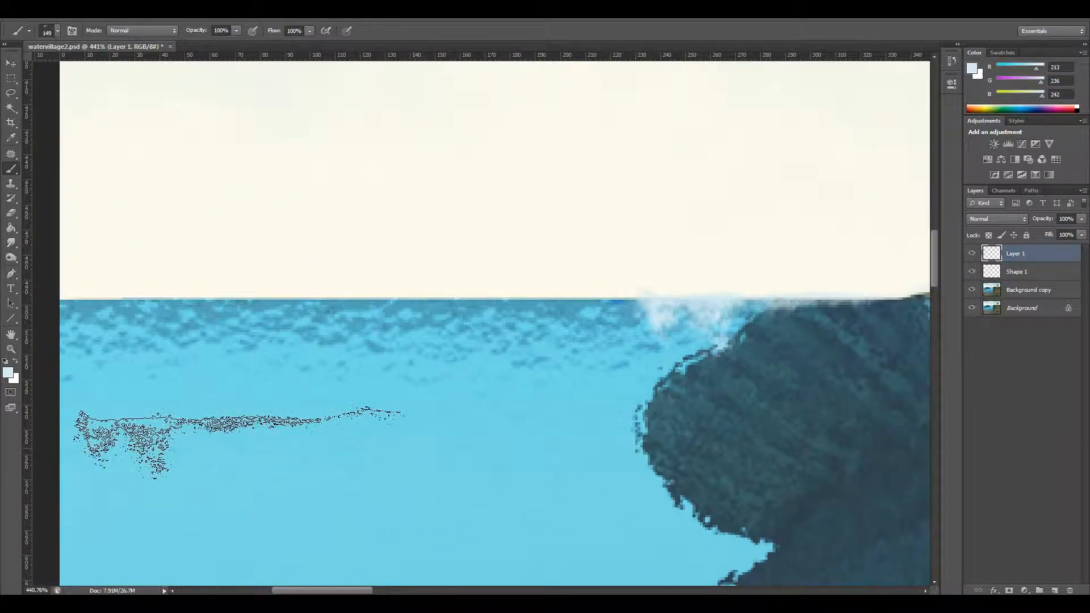
pyautogui.click(12, 350)
pyautogui.moveTo(622, 399); pyautogui.dragTo(557, 400)
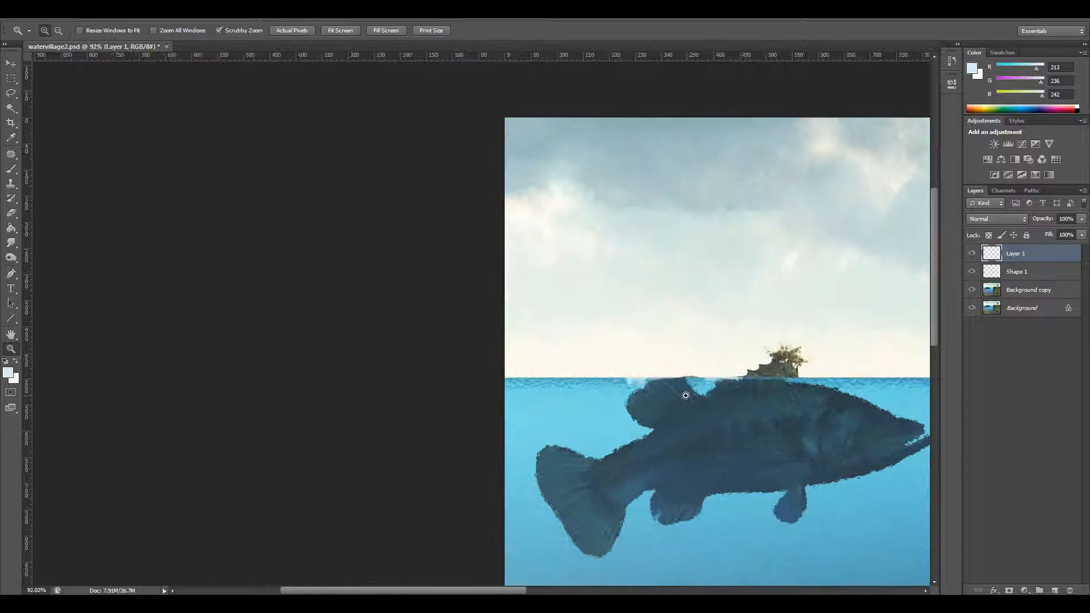
pyautogui.moveTo(327, 590); pyautogui.dragTo(478, 590)
pyautogui.moveTo(503, 378); pyautogui.dragTo(589, 390)
pyautogui.moveTo(591, 391); pyautogui.dragTo(500, 382)
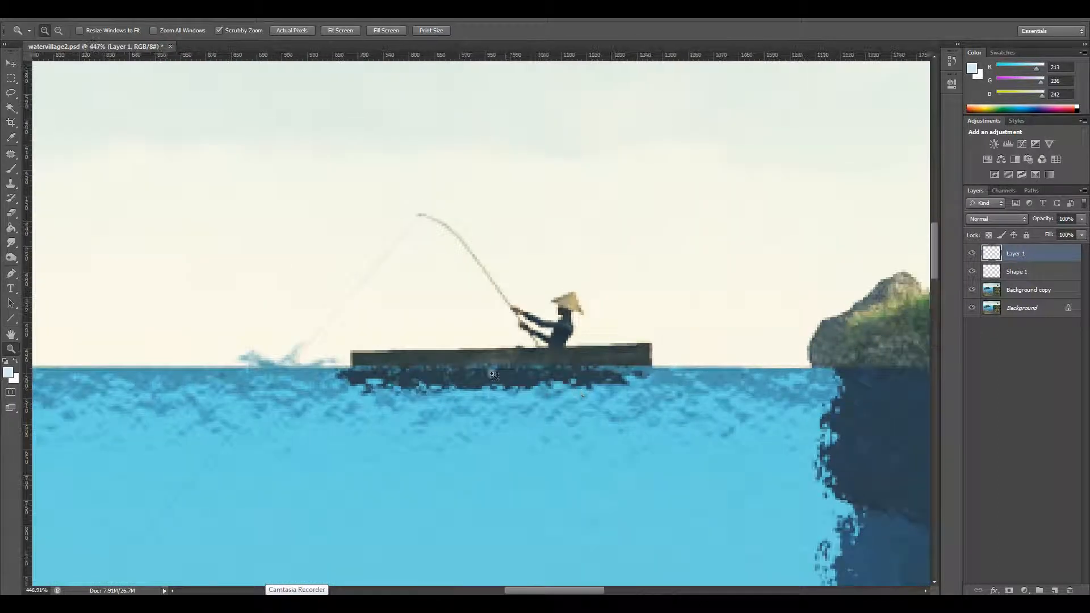
pyautogui.click(11, 169)
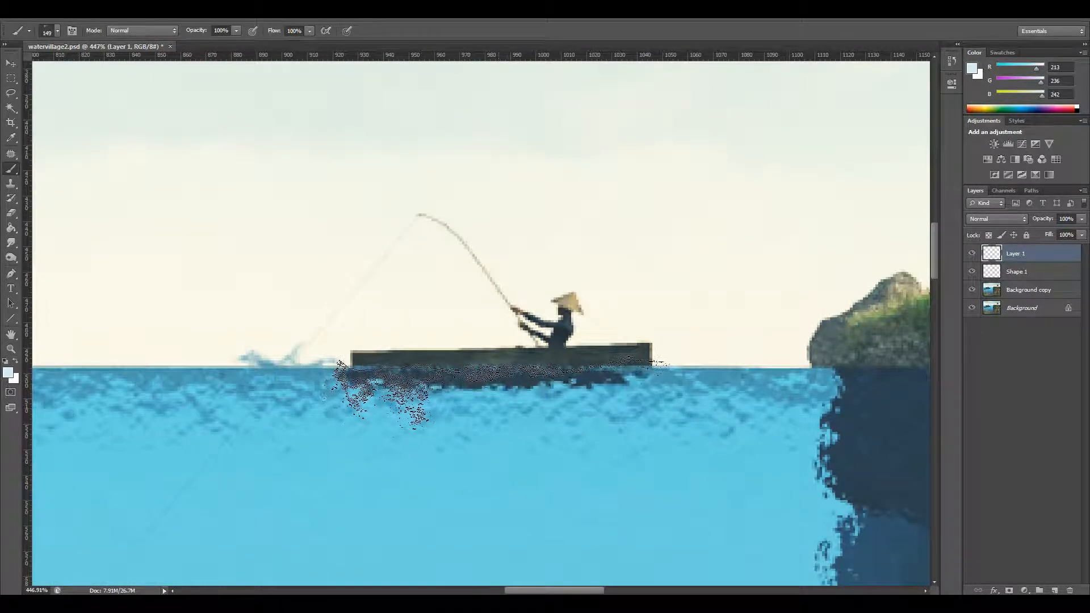
pyautogui.click(498, 393)
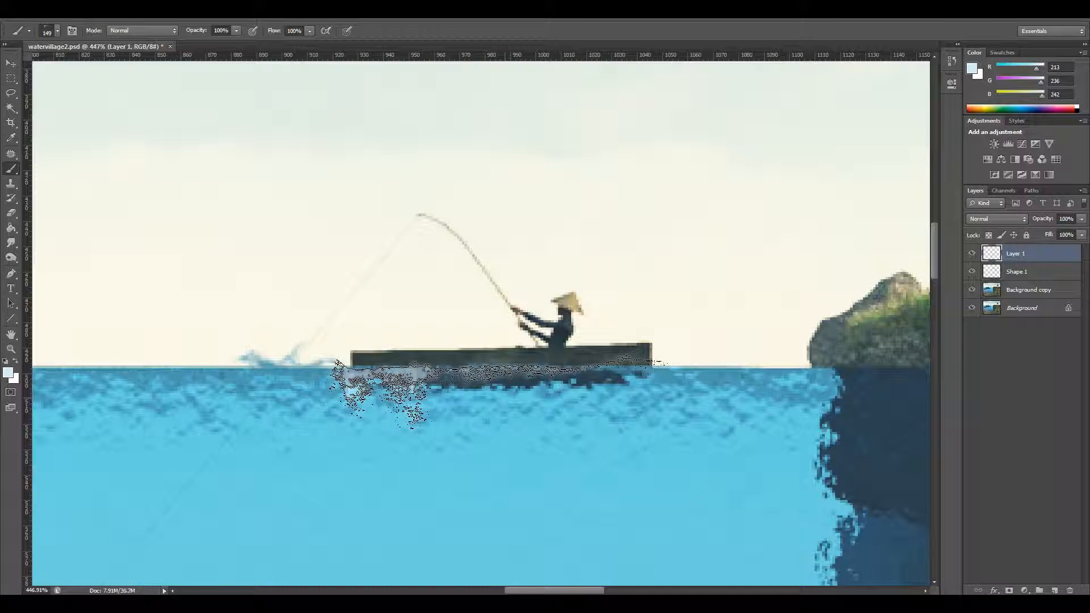
pyautogui.click(494, 392)
# Choose splash brush 2500 at 56 px and stamp pale foam where the water meets the shore rock and the cliff wall.
pyautogui.moveTo(542, 591)
pyautogui.mouseDown()
pyautogui.moveTo(561, 591)
pyautogui.moveTo(538, 591)
pyautogui.mouseUp()
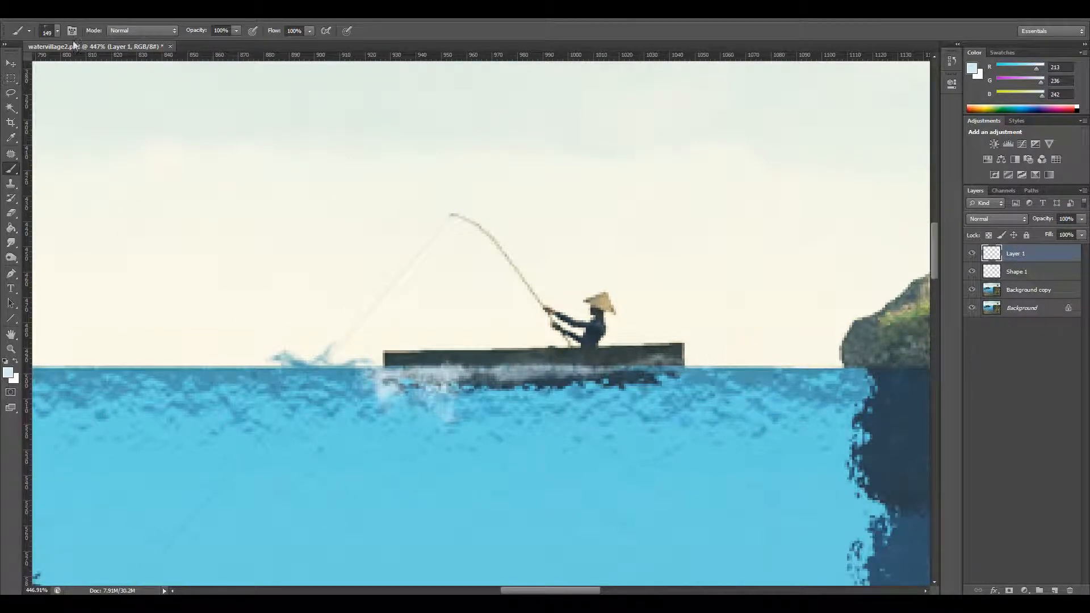
pyautogui.click(58, 30)
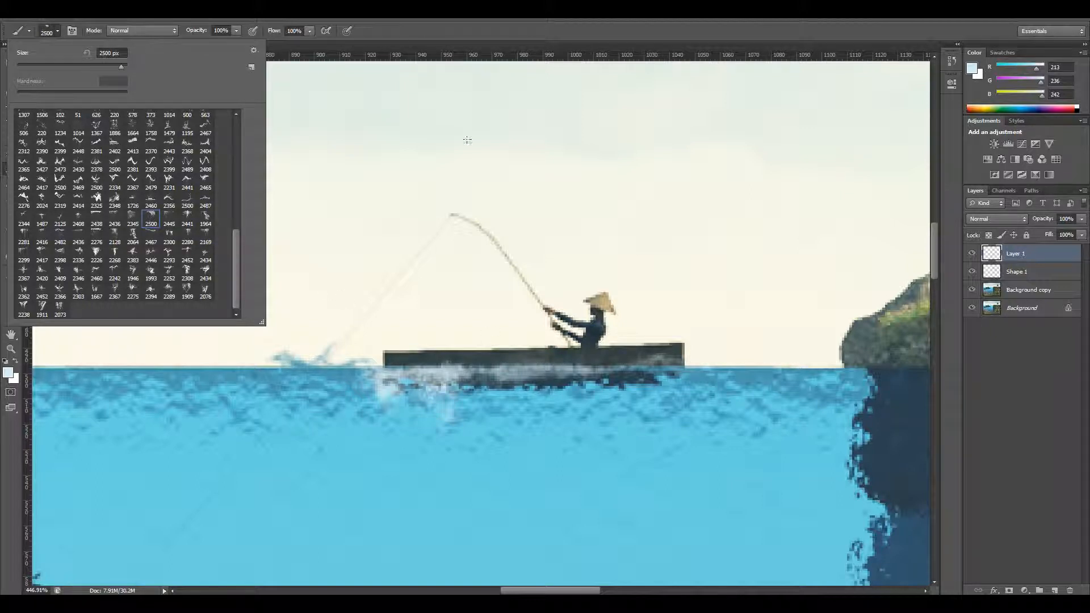
pyautogui.moveTo(111, 64); pyautogui.dragTo(85, 63)
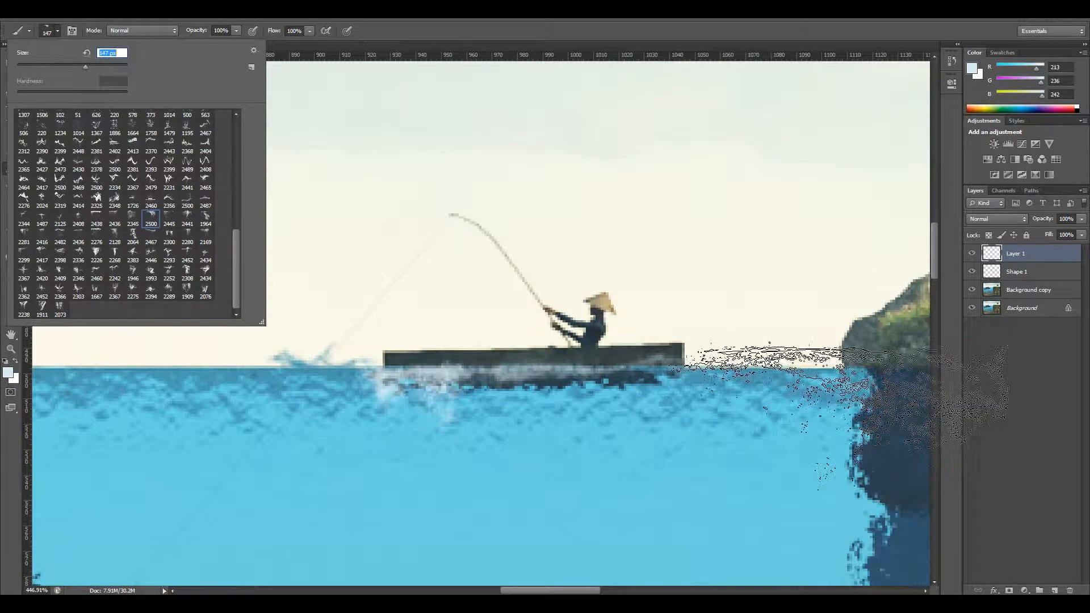
pyautogui.moveTo(36, 64); pyautogui.dragTo(47, 63)
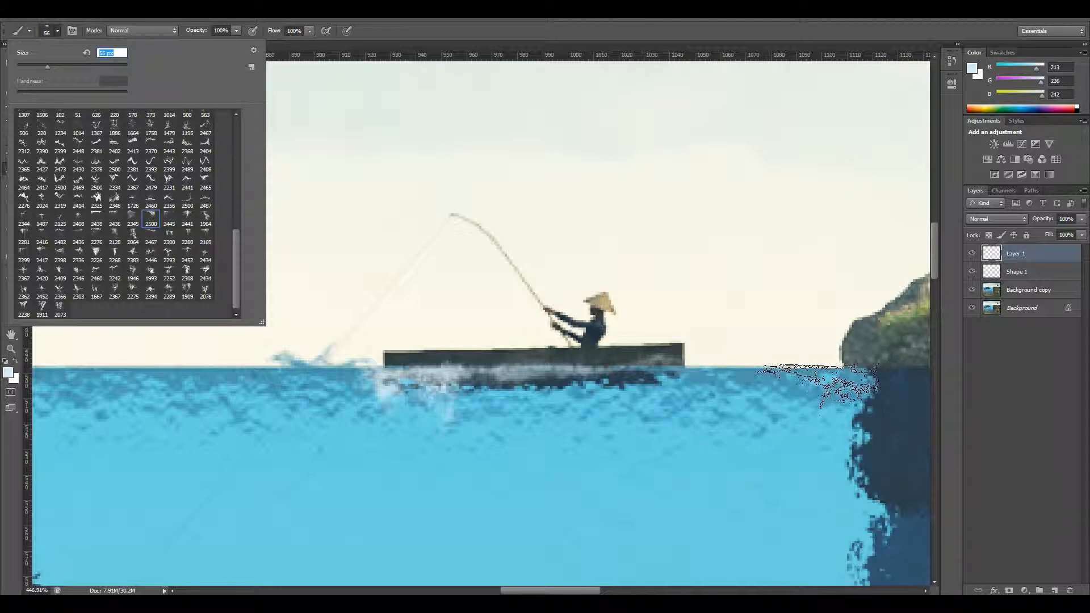
pyautogui.press('Return')
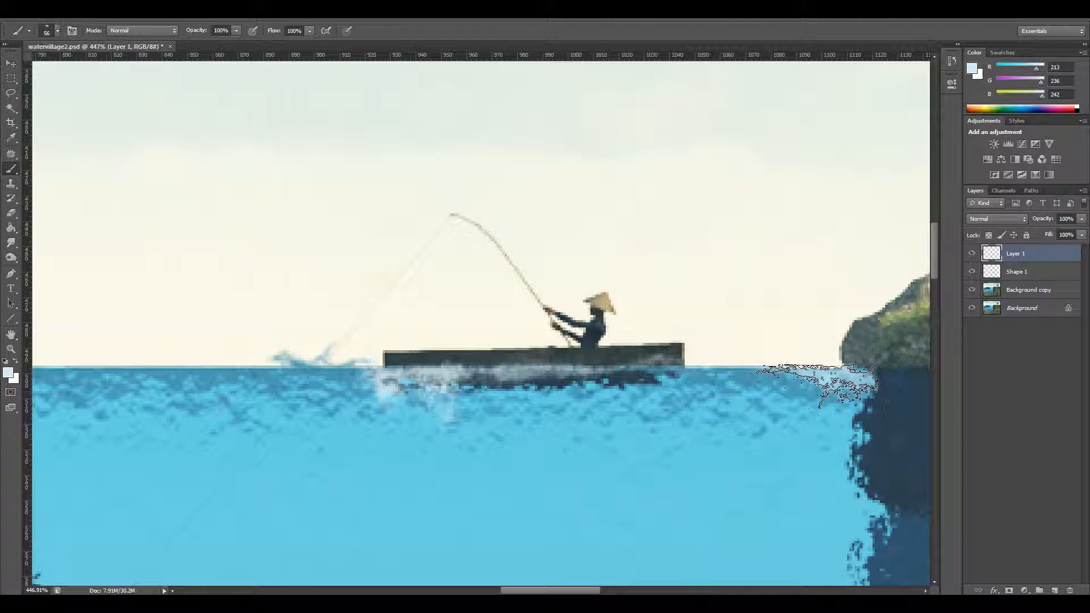
pyautogui.moveTo(551, 590)
pyautogui.mouseDown()
pyautogui.moveTo(621, 590)
pyautogui.moveTo(601, 591)
pyautogui.mouseUp()
pyautogui.click(553, 384)
# Set the foreground colour to a medium blue of RGB 119, 183, 201.
pyautogui.moveTo(613, 592); pyautogui.dragTo(419, 563)
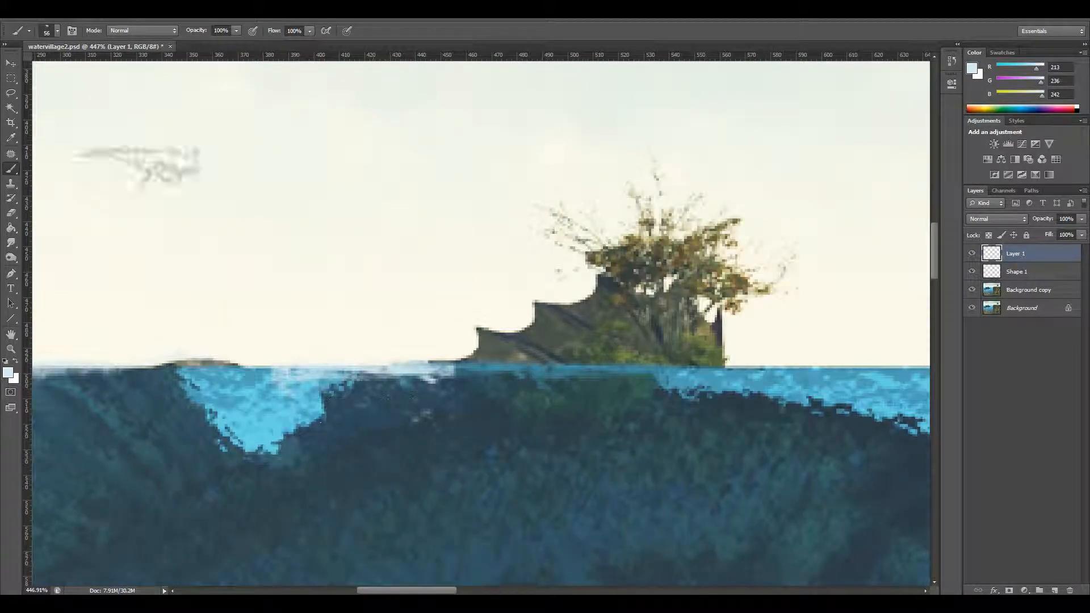
pyautogui.click(7, 370)
pyautogui.click(707, 106)
pyautogui.click(917, 69)
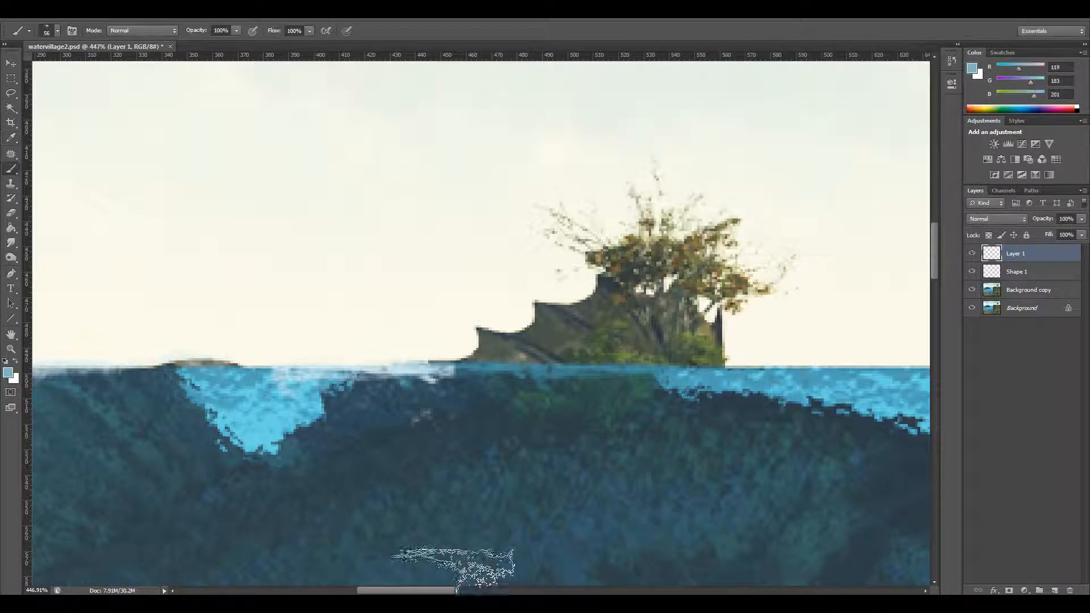
# Choose splash brush 2416 at 104 px and stamp a blue wave crest on the open waterline behind the fish's rear dorsal fin.
pyautogui.moveTo(424, 590)
pyautogui.mouseDown()
pyautogui.moveTo(629, 592)
pyautogui.moveTo(615, 592)
pyautogui.mouseUp()
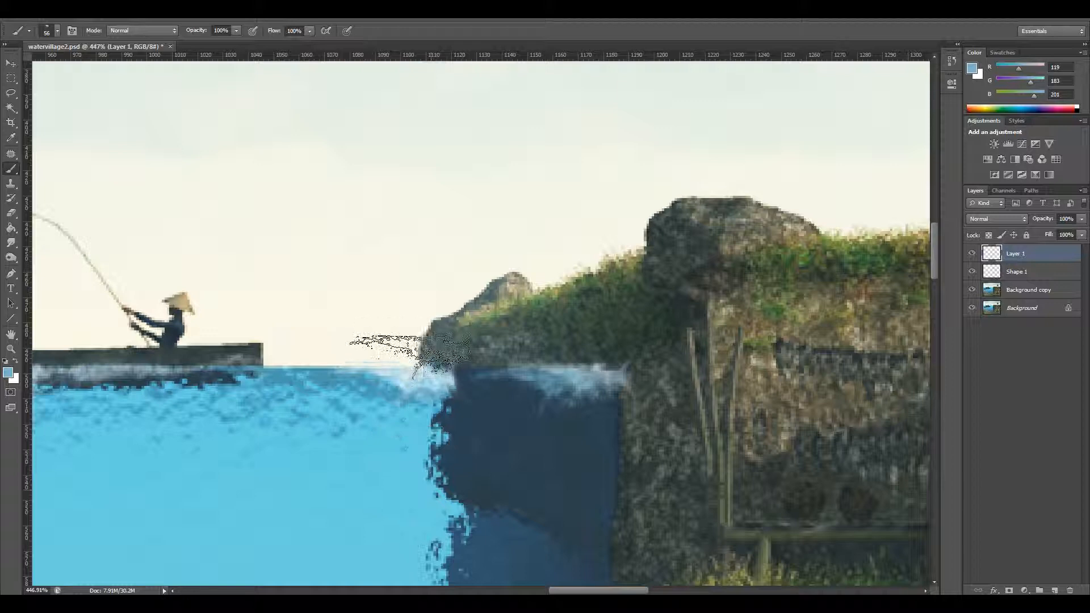
pyautogui.click(52, 30)
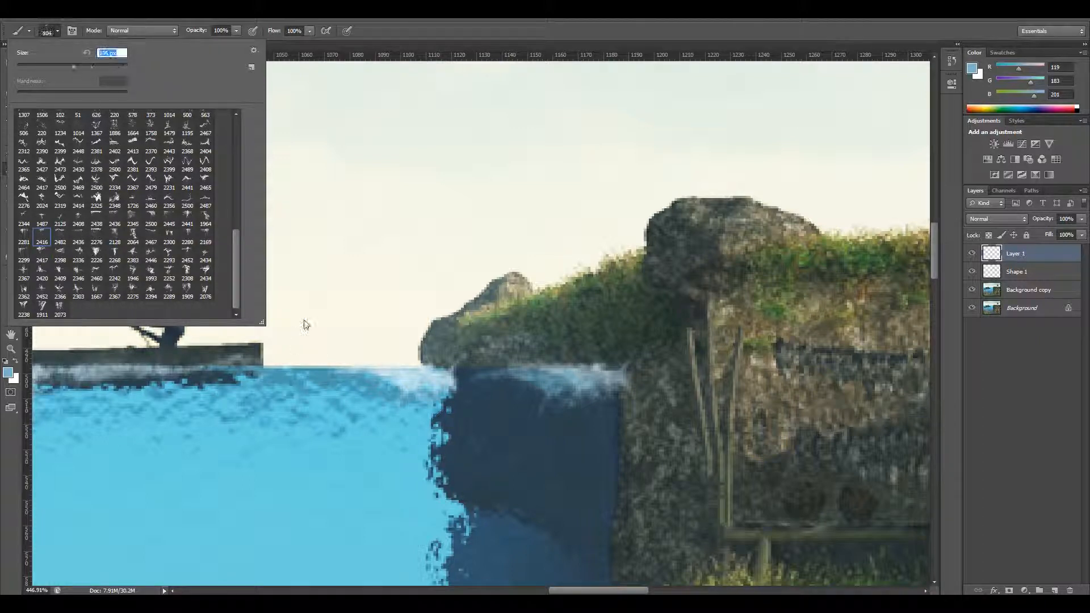
pyautogui.press('Return')
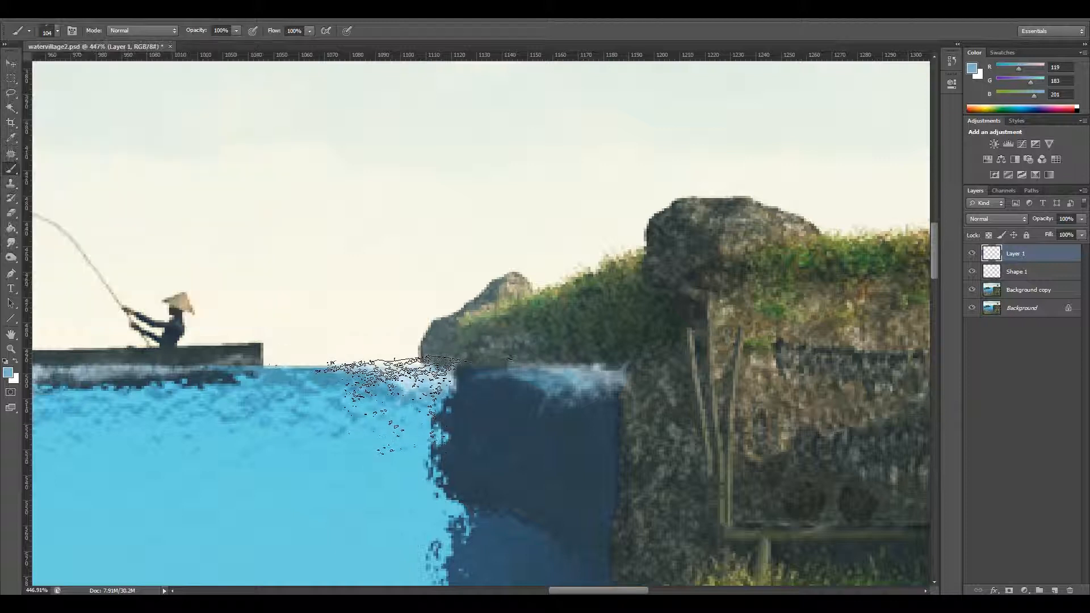
pyautogui.moveTo(588, 593); pyautogui.dragTo(312, 591)
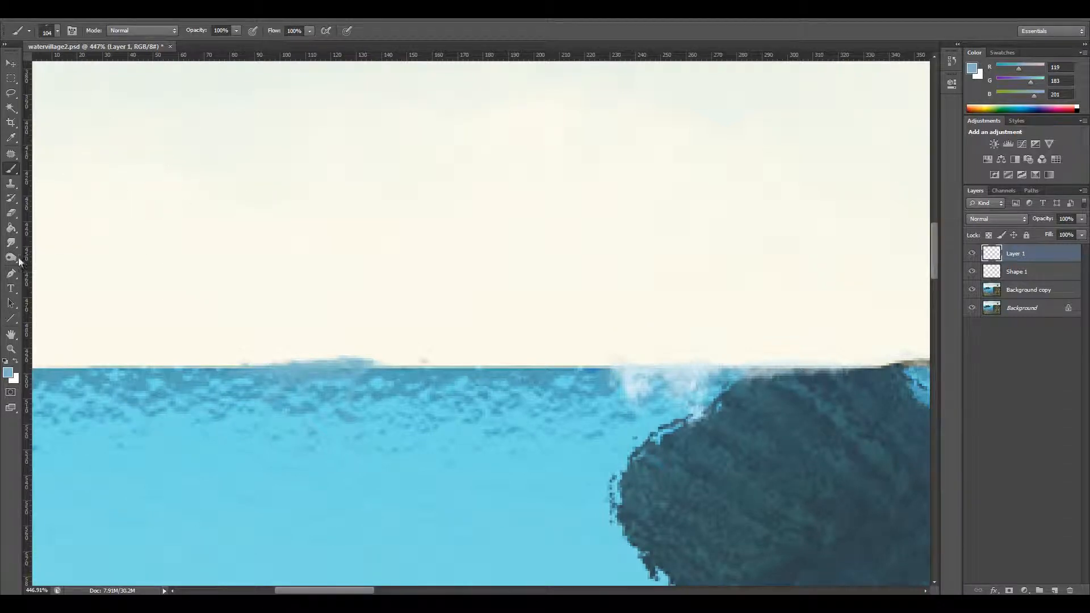
# Sample a darker blue of RGB 75, 158, 180 from the waterline as the brush colour.
pyautogui.click(11, 137)
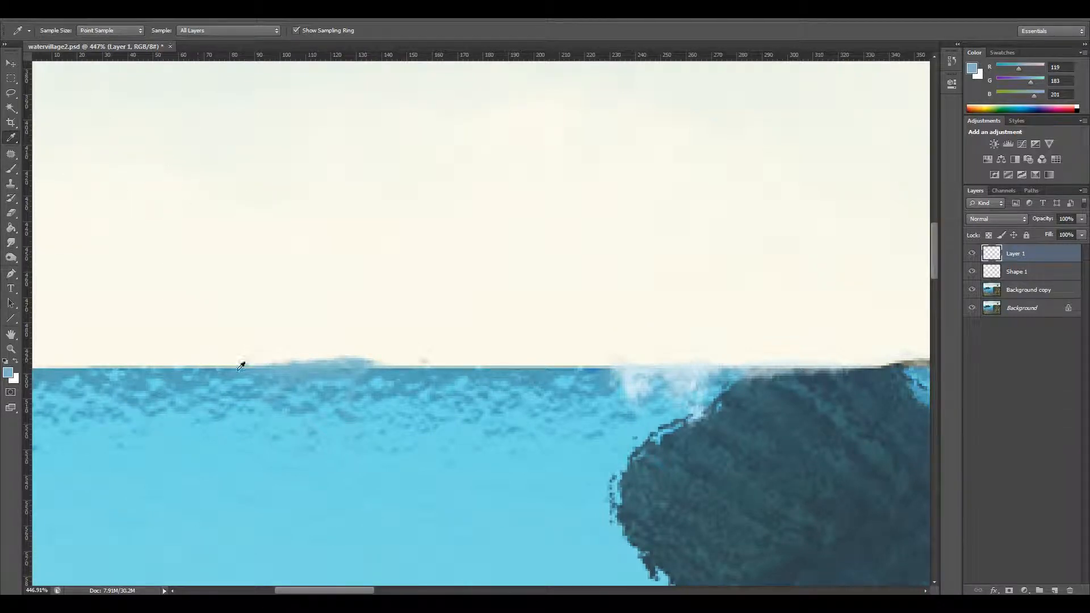
pyautogui.click(391, 364)
pyautogui.click(11, 168)
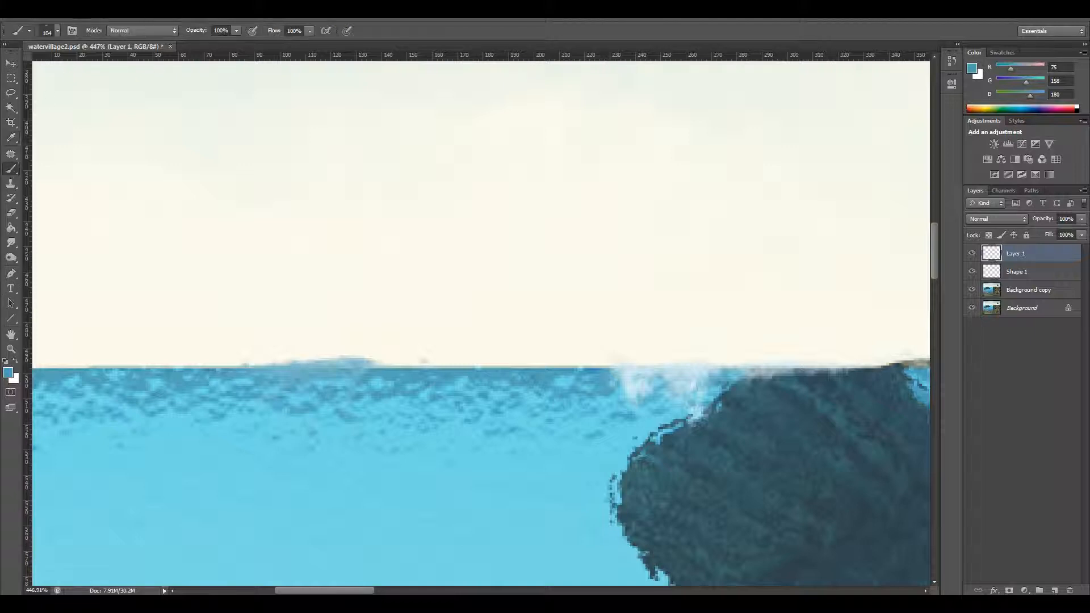
# Choose splash brush 2242 at 67 px and stamp blue wave crests along the open waterline up to the fish's rear dorsal fin.
pyautogui.click(57, 31)
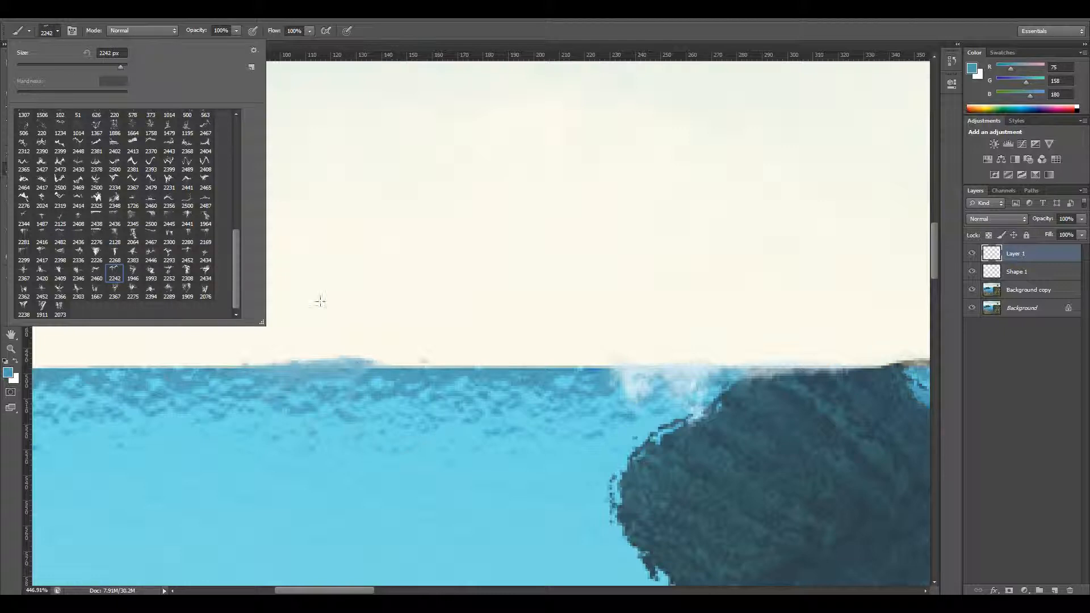
pyautogui.click(511, 242)
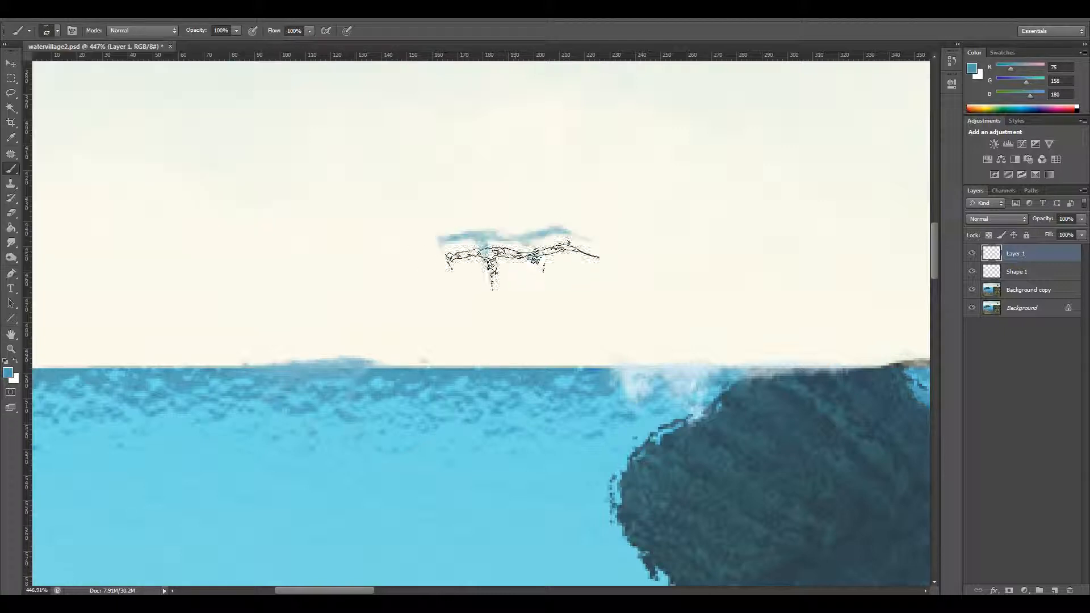
pyautogui.hotkey('ctrl', 'z')
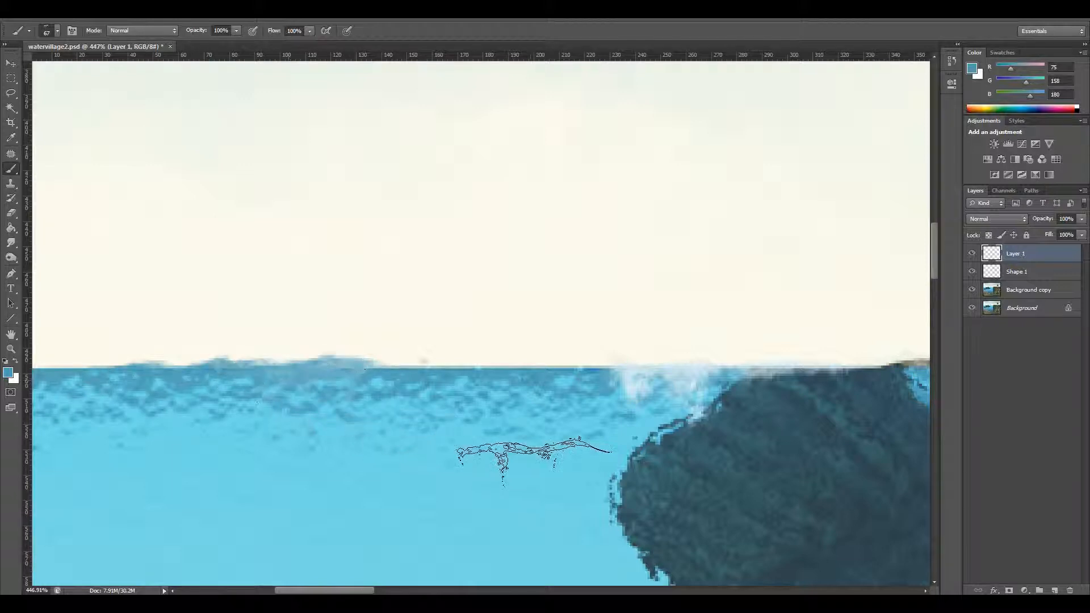
pyautogui.moveTo(364, 591); pyautogui.dragTo(392, 591)
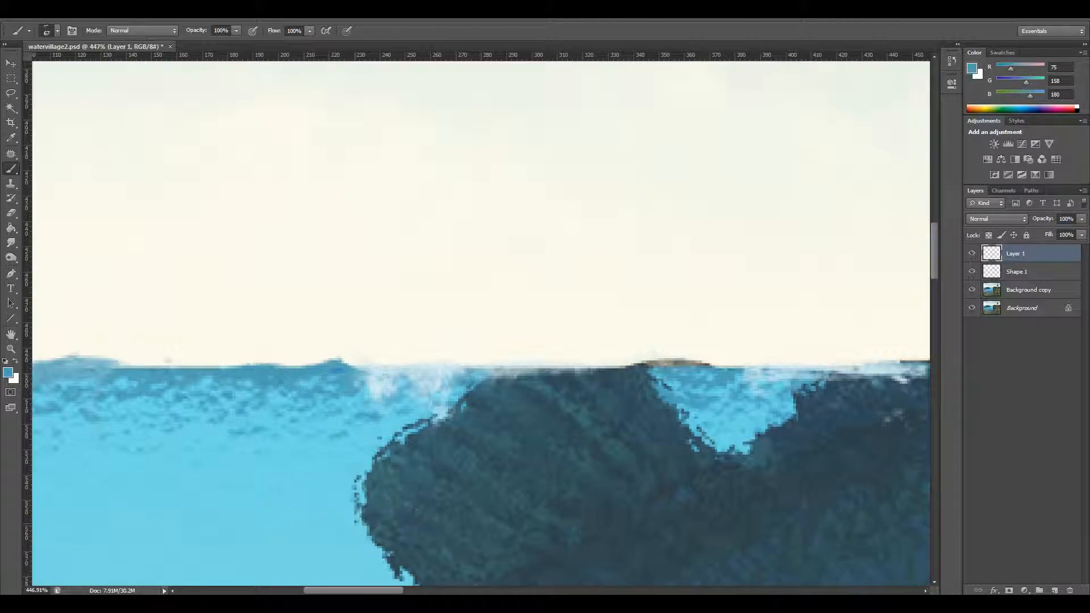
# Stamp small blue wave crests side by side along the waterline on the boat-facing side of the small island.
pyautogui.moveTo(335, 590)
pyautogui.mouseDown()
pyautogui.moveTo(554, 592)
pyautogui.moveTo(481, 592)
pyautogui.mouseUp()
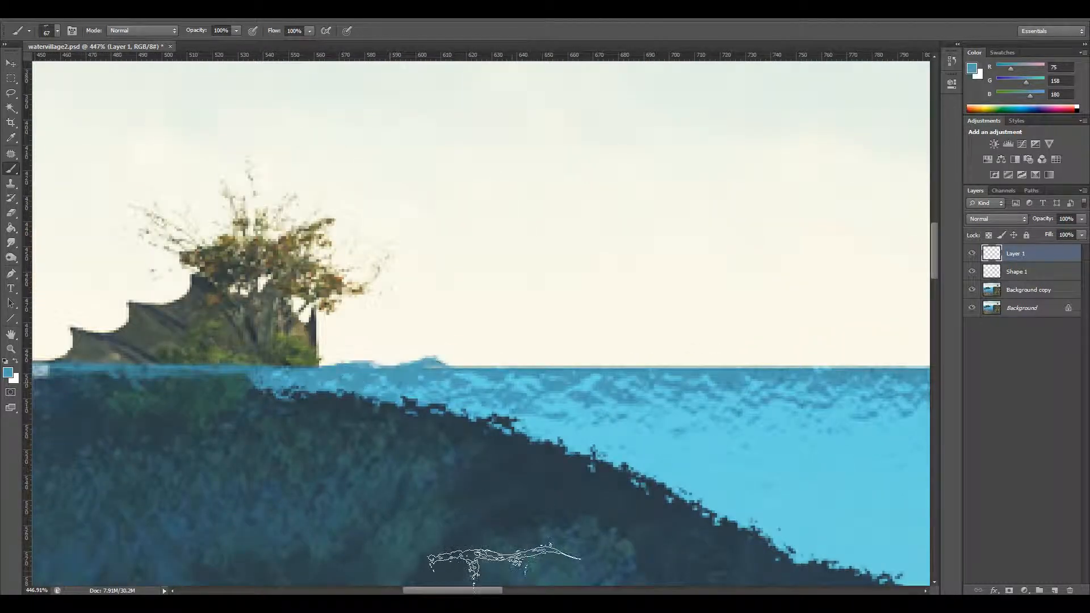
pyautogui.moveTo(478, 592); pyautogui.dragTo(495, 592)
pyautogui.click(360, 384)
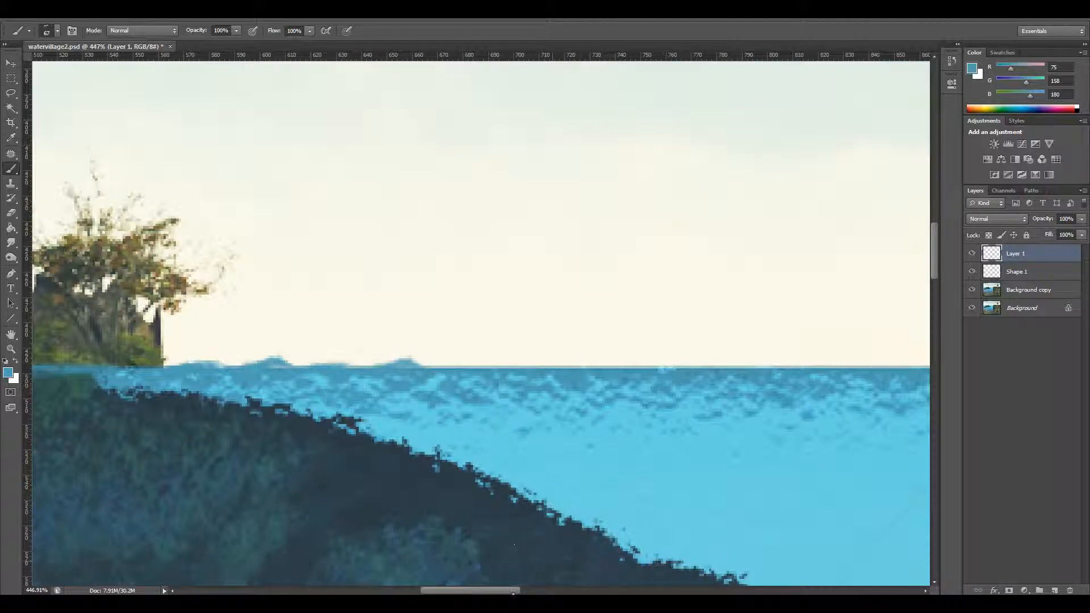
# Enlarge the wave brush to 185 px and stamp a larger blue wave over the small crests beside the island.
pyautogui.click(59, 35)
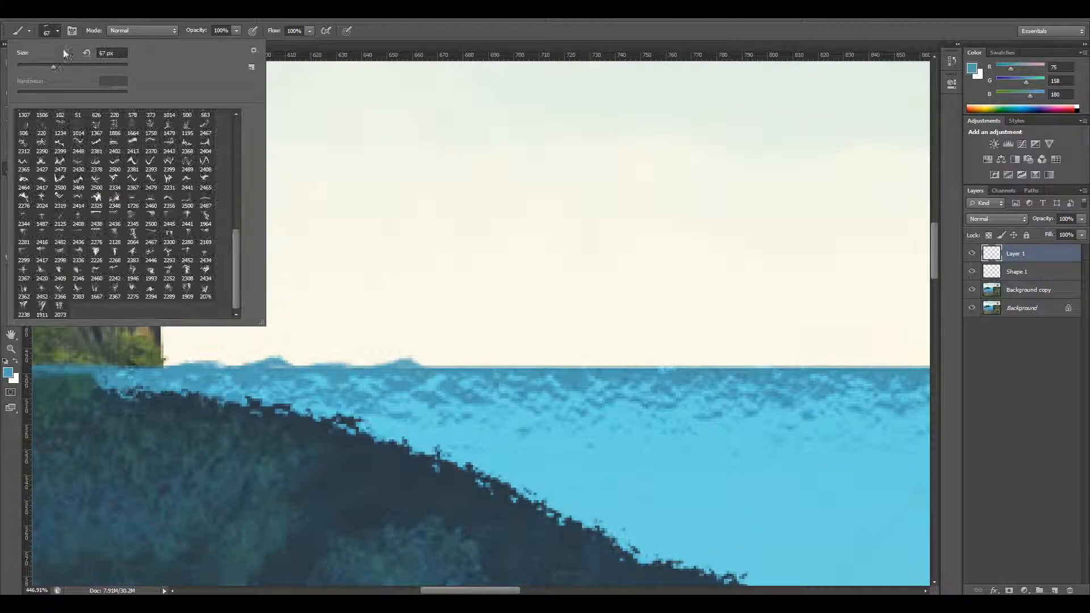
pyautogui.moveTo(95, 71); pyautogui.dragTo(95, 71)
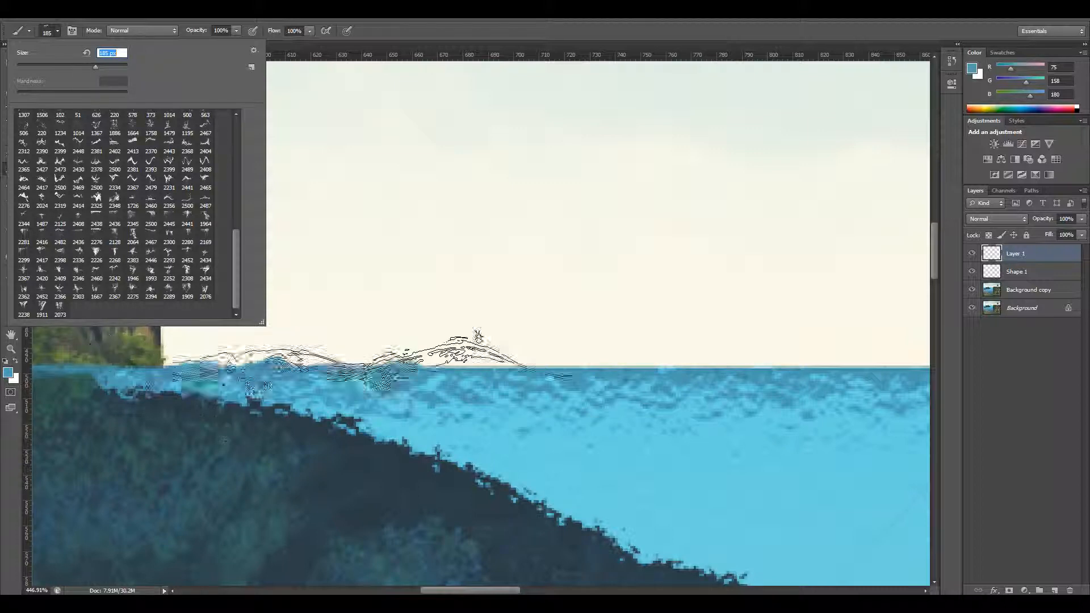
pyautogui.press('Return')
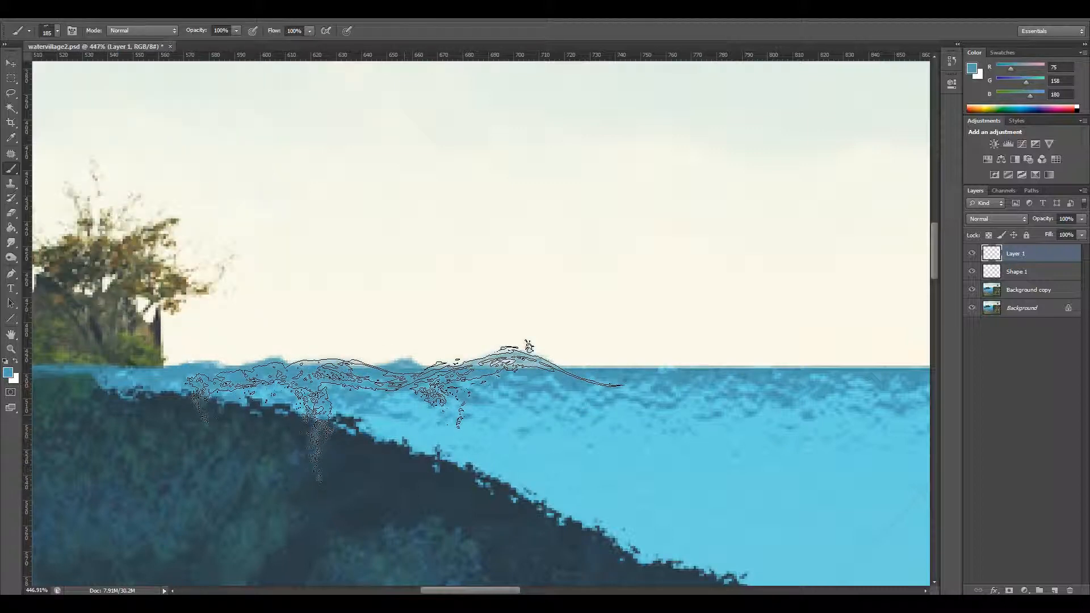
# Set the foreground colour to a pale blue of RGB 212, 239, 246 and stamp foam over the waves beside the island.
pyautogui.click(11, 373)
pyautogui.click(659, 91)
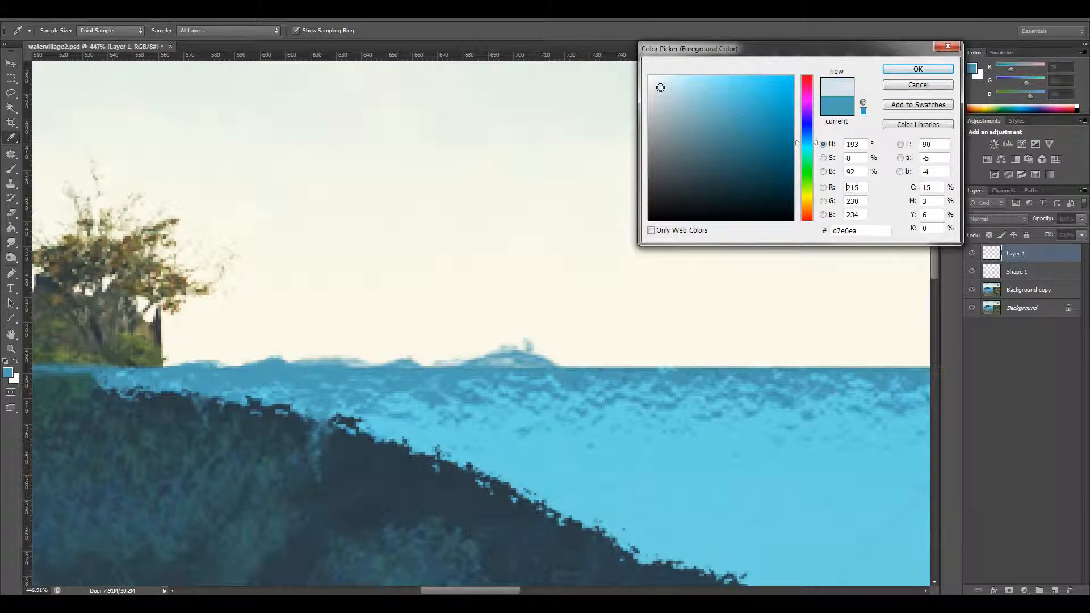
pyautogui.moveTo(671, 86); pyautogui.dragTo(668, 81)
pyautogui.click(918, 68)
pyautogui.press('b')
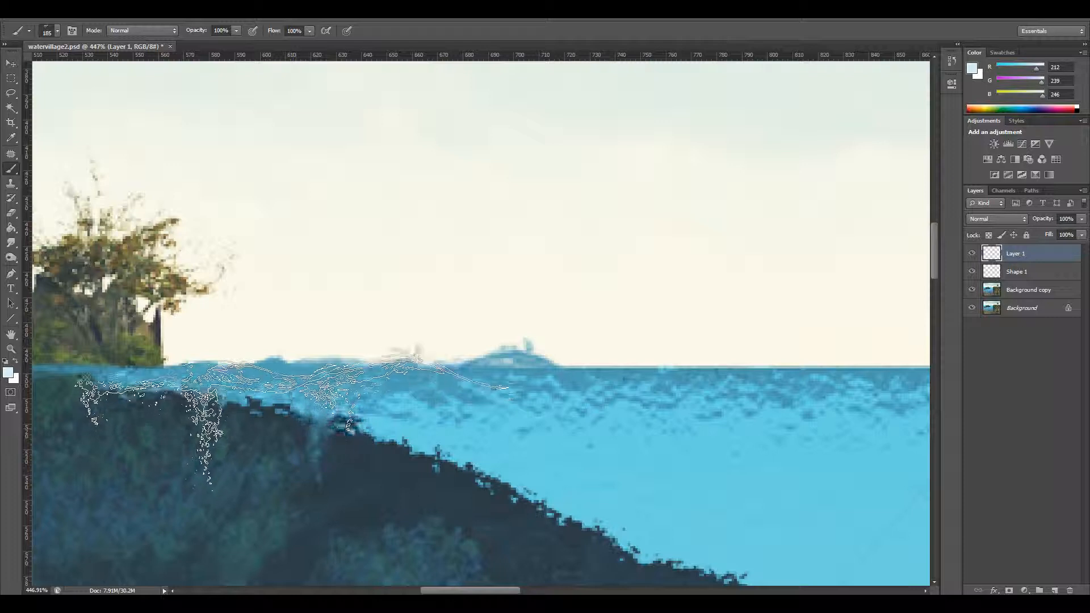
pyautogui.click(283, 413)
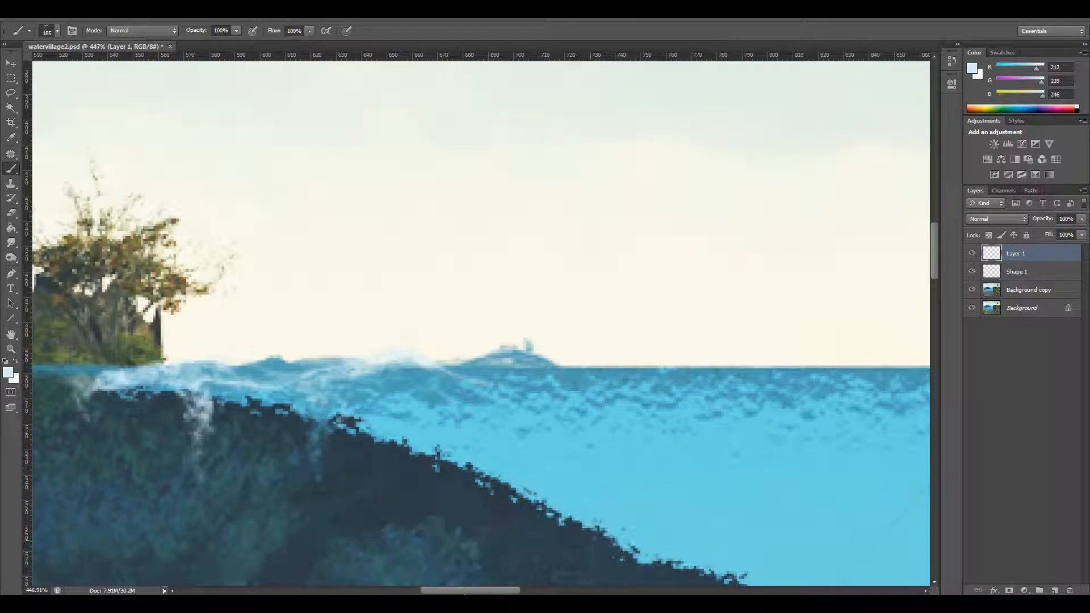
# Reduce the wave brush to 101 px and stamp pale foam along the open waterline between the small island and the boat.
pyautogui.moveTo(503, 593); pyautogui.dragTo(558, 592)
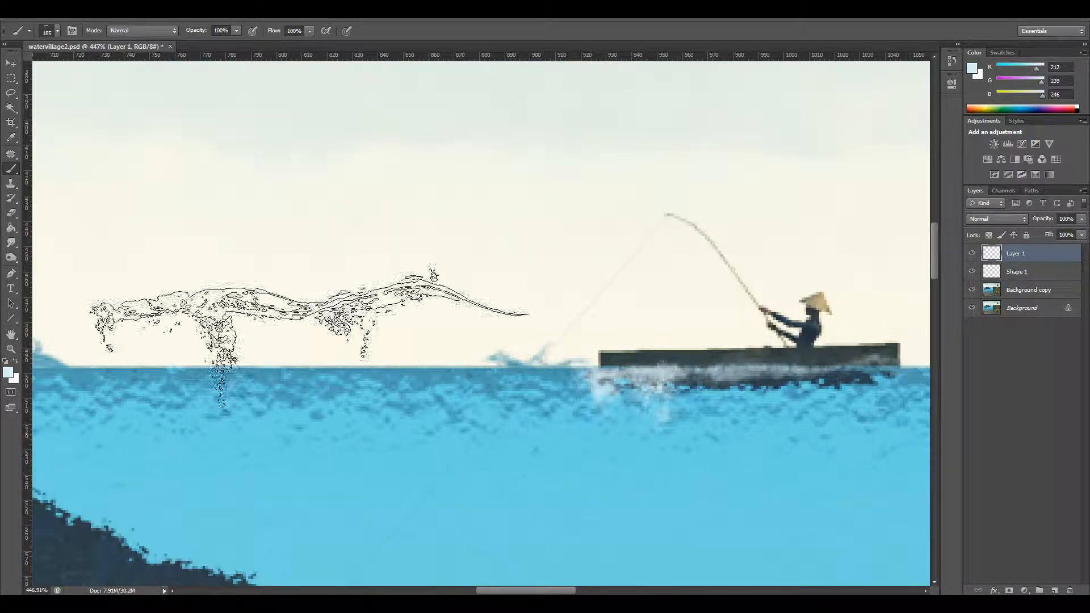
pyautogui.click(56, 35)
pyautogui.click(72, 66)
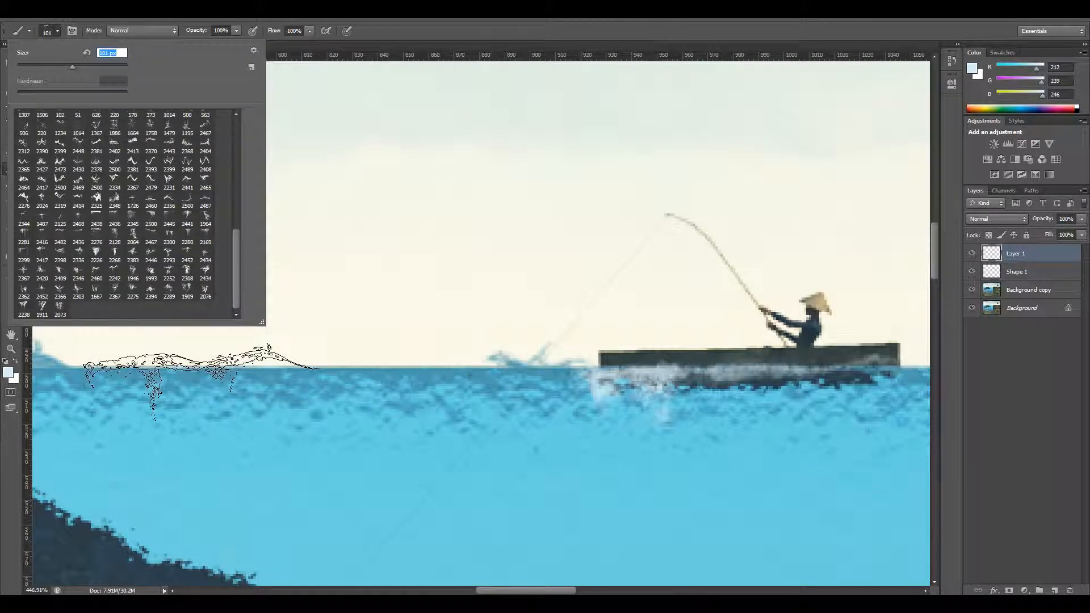
pyautogui.click(189, 391)
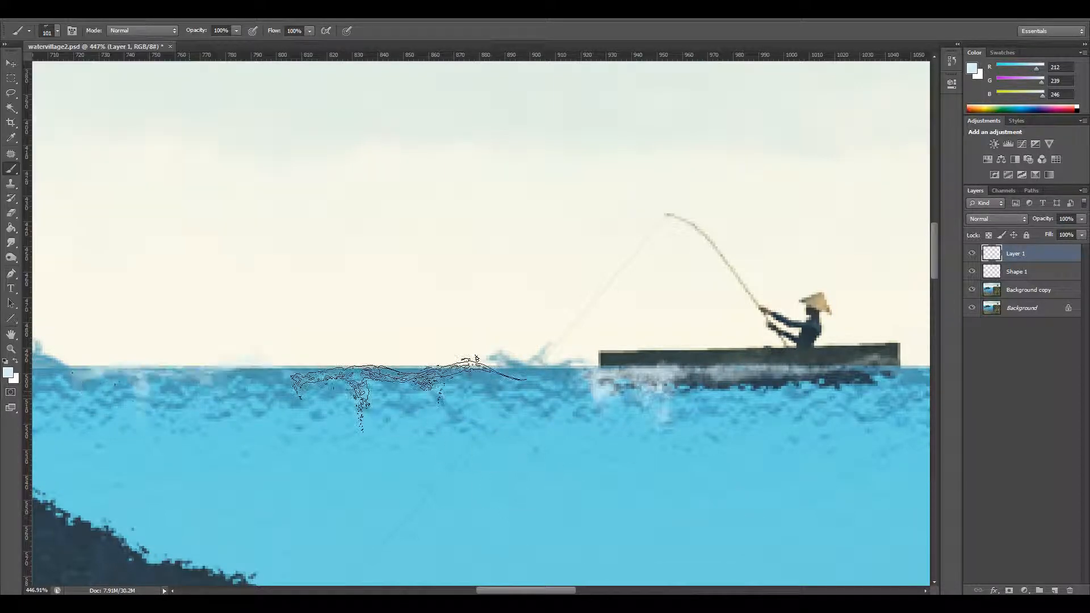
pyautogui.click(382, 373)
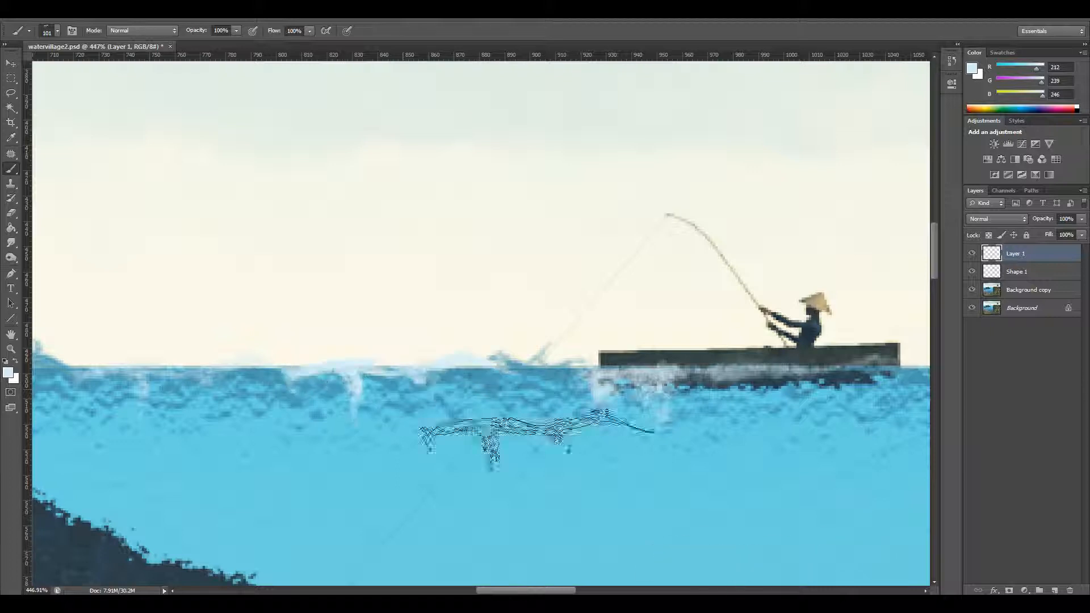
pyautogui.click(211, 397)
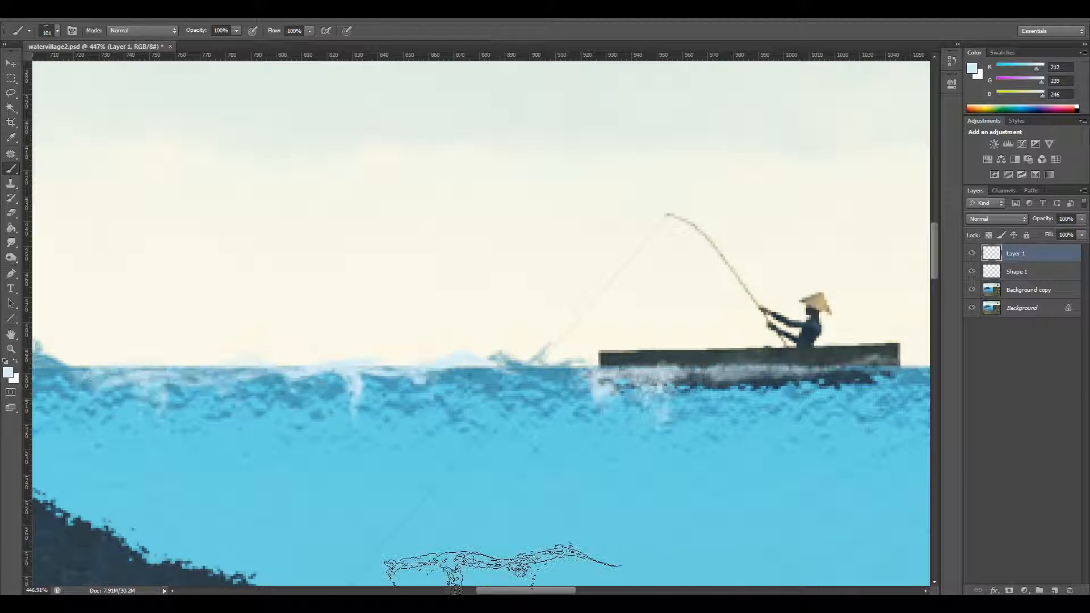
# Add a new empty layer above Layer 1.
pyautogui.moveTo(525, 590); pyautogui.dragTo(373, 577)
pyautogui.click(12, 351)
pyautogui.moveTo(684, 476); pyautogui.dragTo(602, 476)
pyautogui.moveTo(555, 590); pyautogui.dragTo(656, 590)
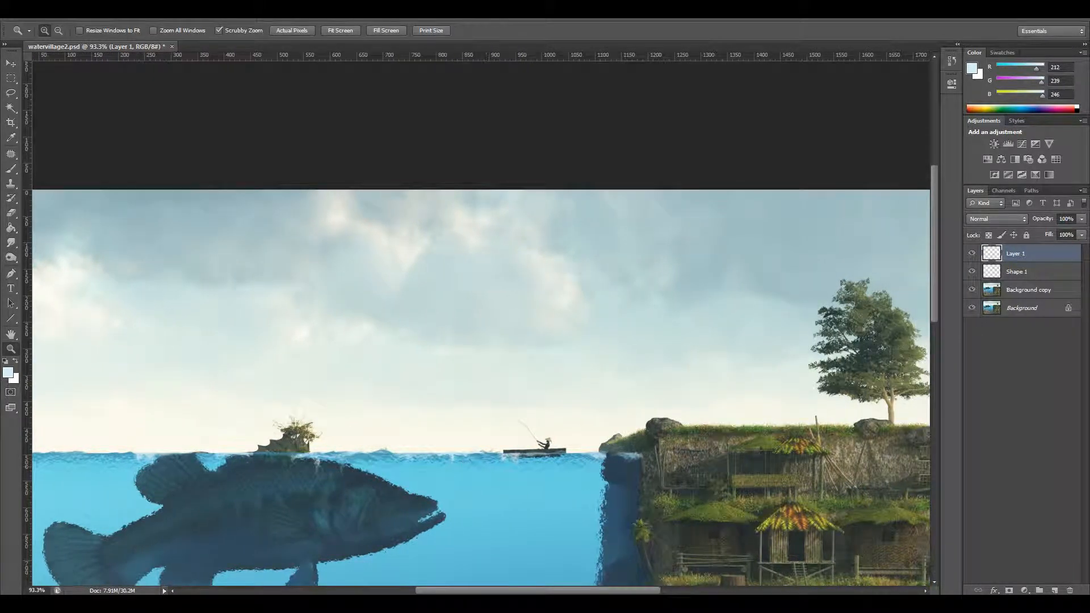
pyautogui.moveTo(572, 591)
pyautogui.mouseDown()
pyautogui.moveTo(555, 591)
pyautogui.moveTo(575, 590)
pyautogui.mouseUp()
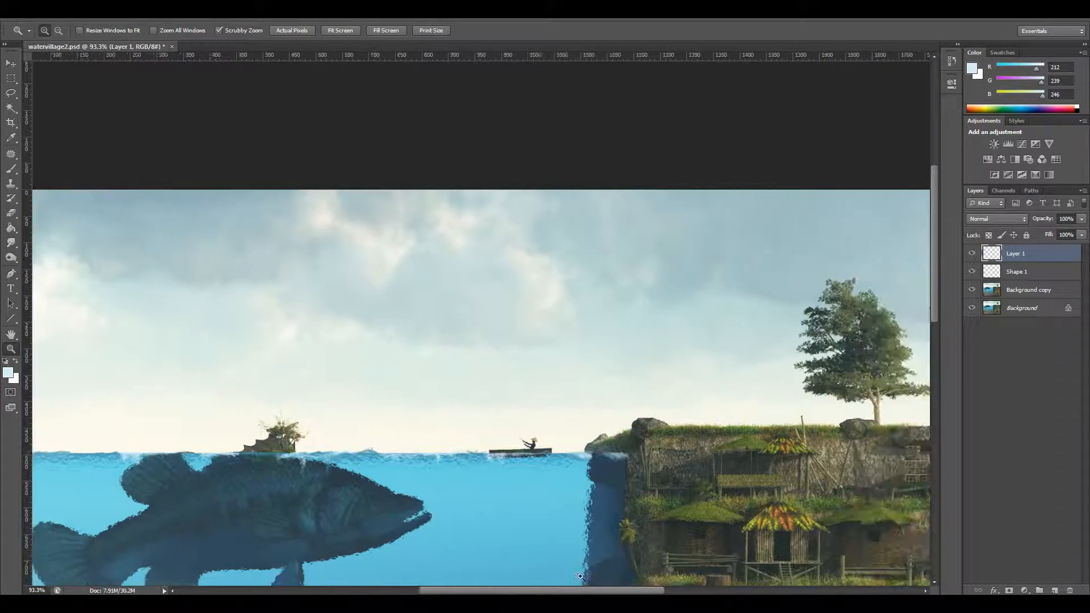
pyautogui.moveTo(642, 483)
pyautogui.mouseDown()
pyautogui.moveTo(678, 485)
pyautogui.moveTo(634, 489)
pyautogui.mouseUp()
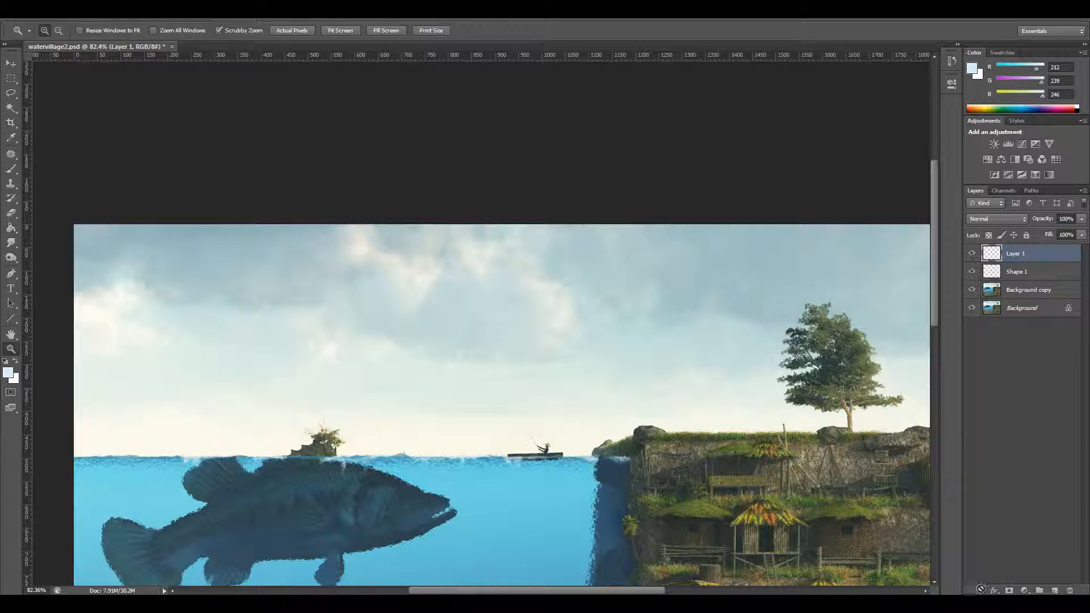
pyautogui.click(1053, 586)
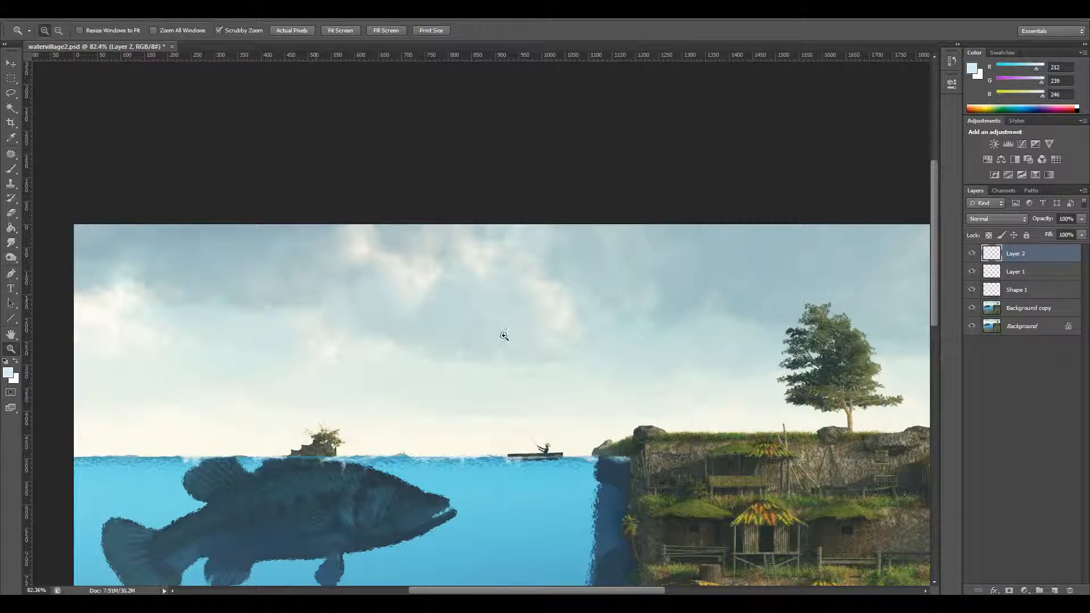
# Choose cloud brush 789 and try a full-size pale blue stamp in the sky between the boat and the tree, then undo it.
pyautogui.press('b')
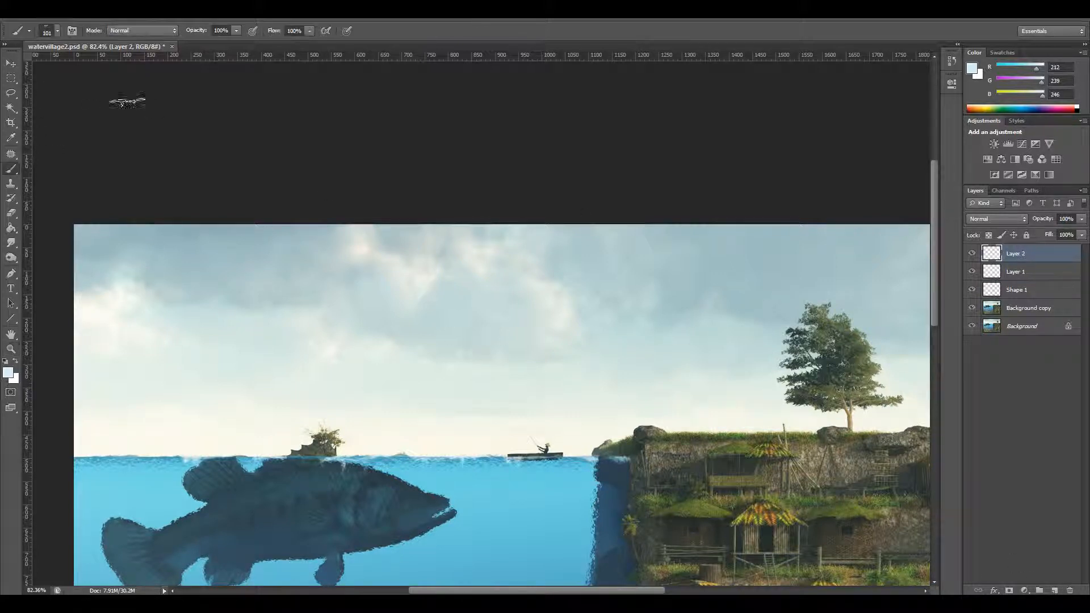
pyautogui.click(57, 30)
pyautogui.moveTo(237, 249)
pyautogui.mouseDown()
pyautogui.moveTo(240, 162)
pyautogui.moveTo(240, 186)
pyautogui.mouseUp()
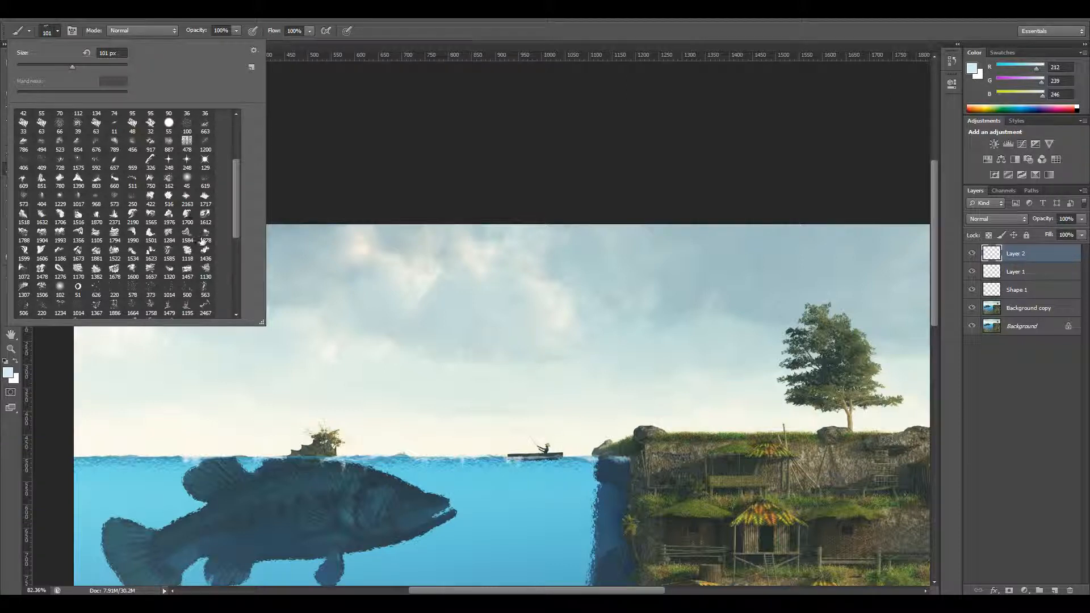
pyautogui.moveTo(237, 196); pyautogui.dragTo(241, 166)
pyautogui.click(113, 209)
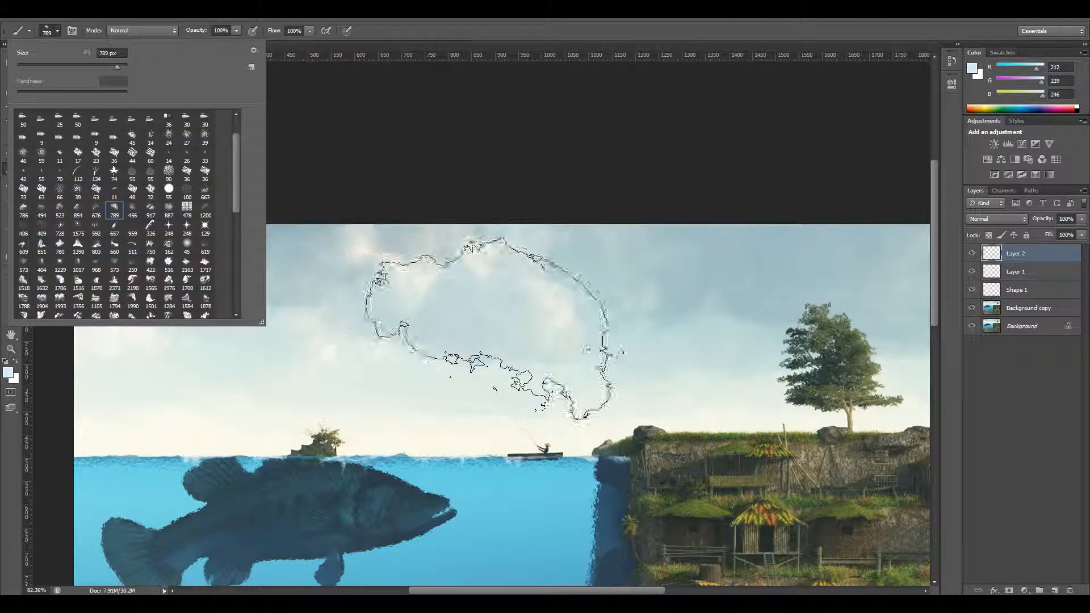
pyautogui.click(638, 327)
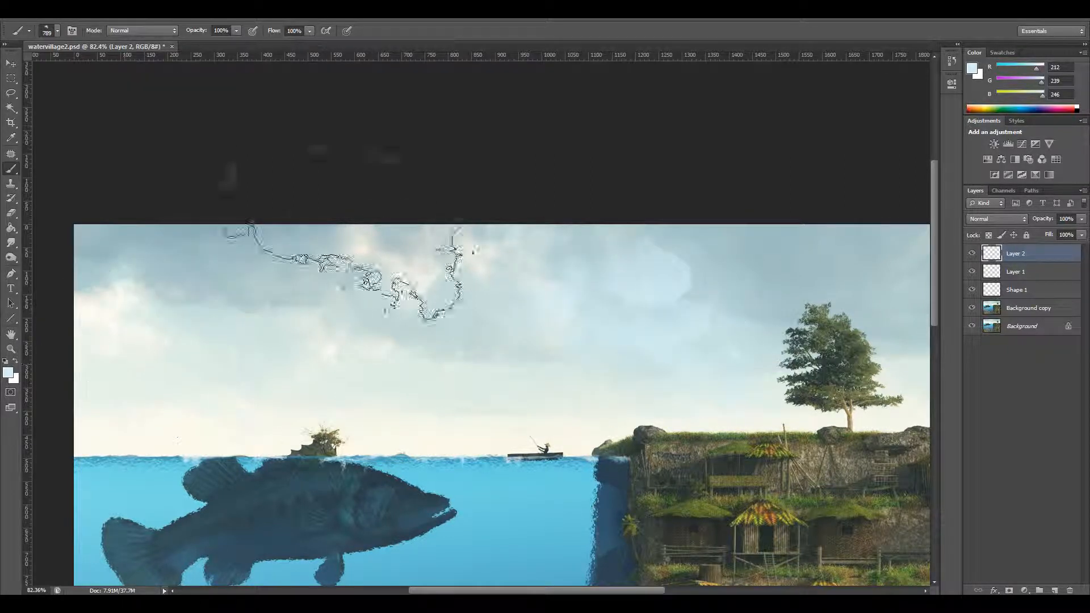
pyautogui.hotkey('ctrl', 'z')
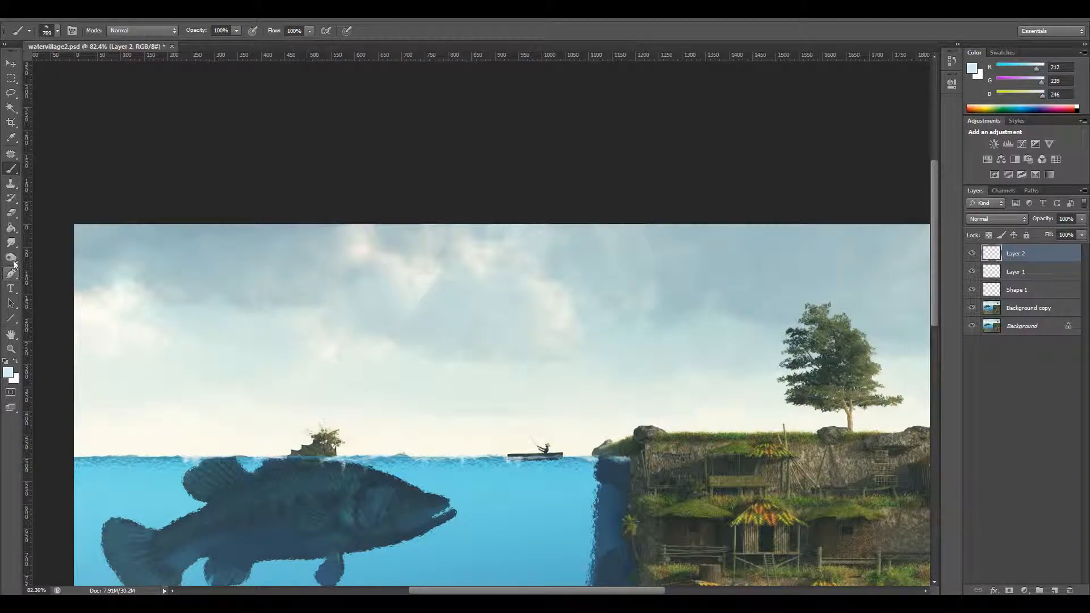
# Sample a cream white of RGB 237, 238, 229 from the clouds and stamp a cloud highlight above the island with the brush at 160 px.
pyautogui.click(11, 138)
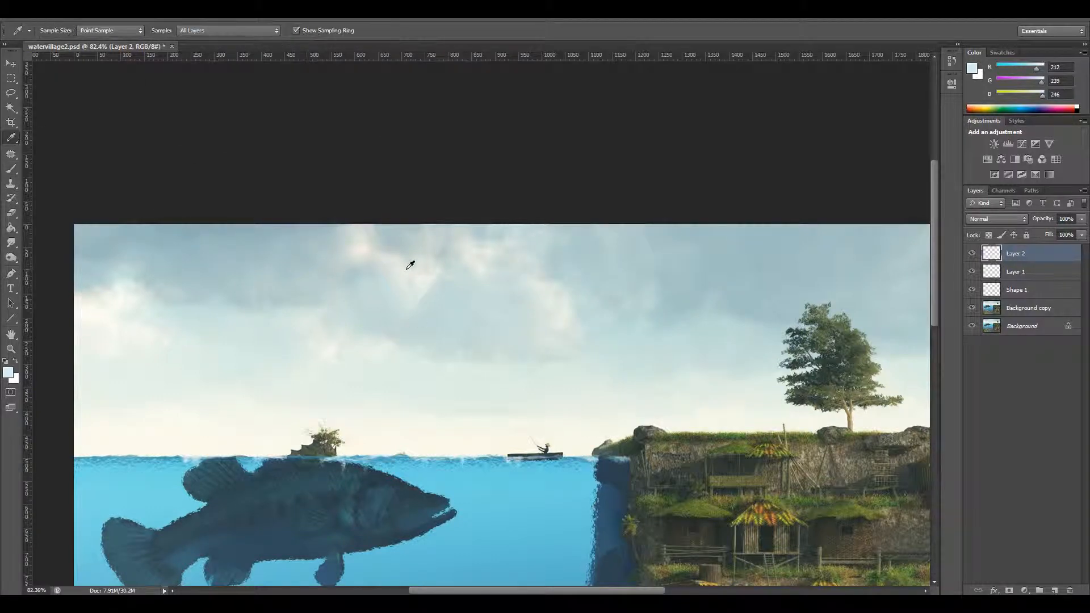
pyautogui.click(432, 274)
pyautogui.click(10, 170)
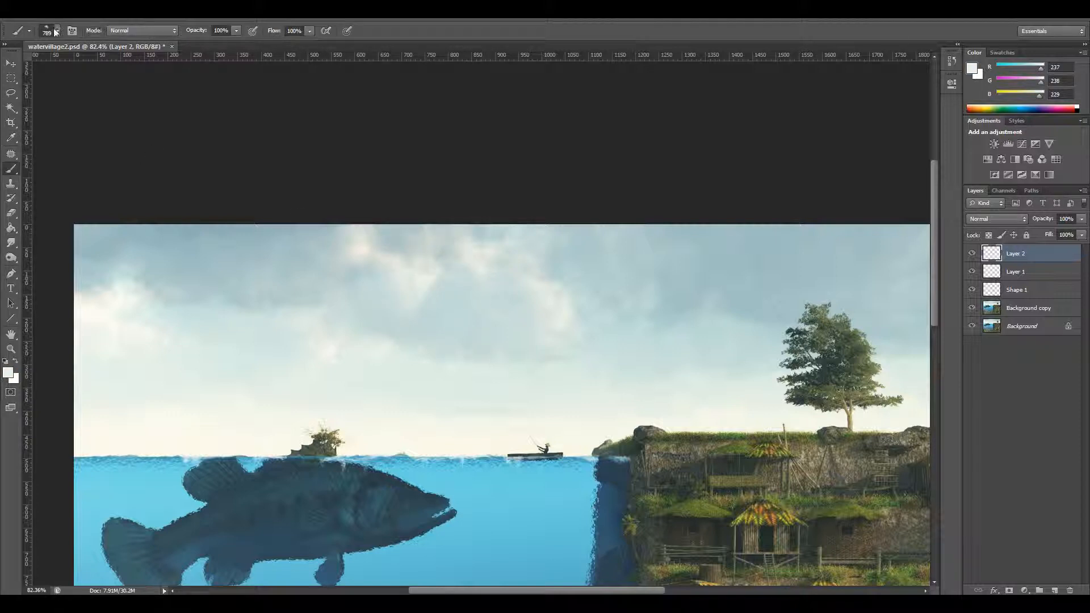
pyautogui.click(54, 32)
pyautogui.moveTo(88, 67); pyautogui.dragTo(86, 67)
pyautogui.click(322, 268)
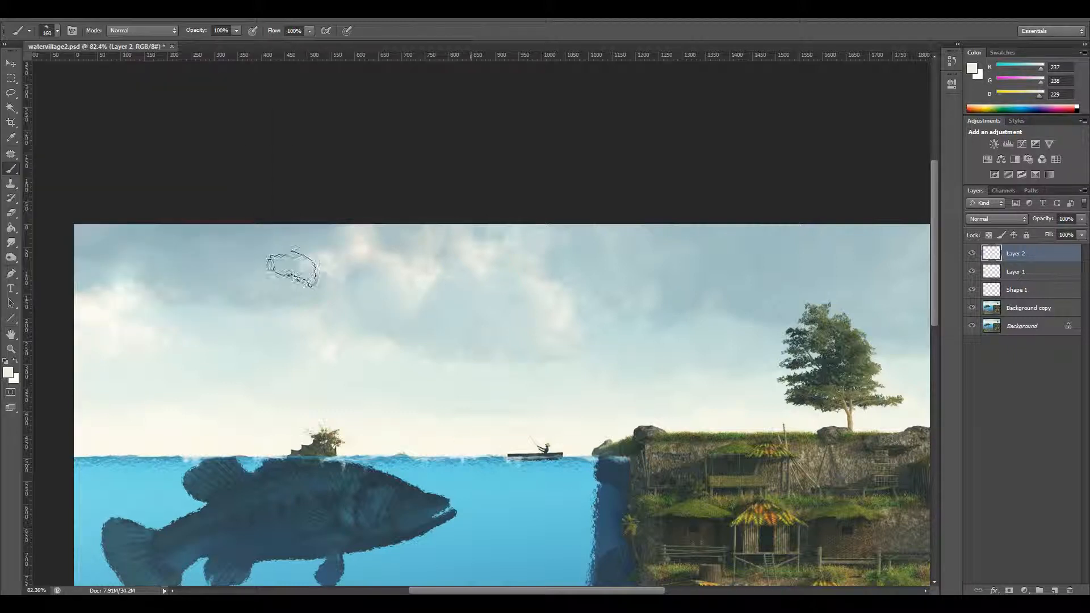
# Choose cloud brush 494 and stamp a cream-white cloud high in the sky above the fish's tail.
pyautogui.click(57, 32)
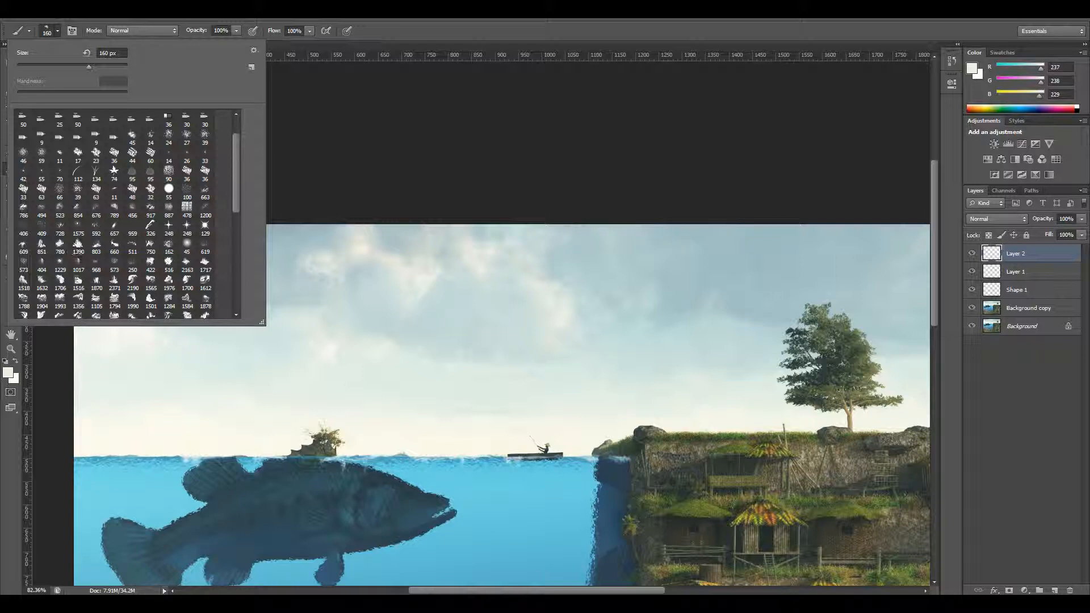
pyautogui.moveTo(232, 159)
pyautogui.mouseDown()
pyautogui.moveTo(236, 174)
pyautogui.moveTo(235, 153)
pyautogui.mouseUp()
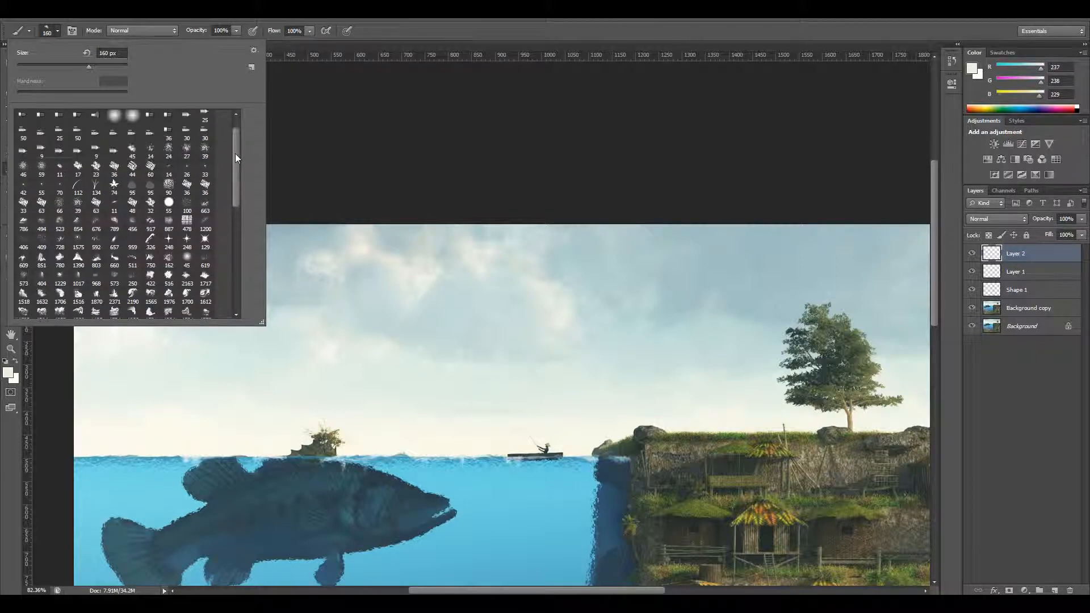
pyautogui.click(44, 228)
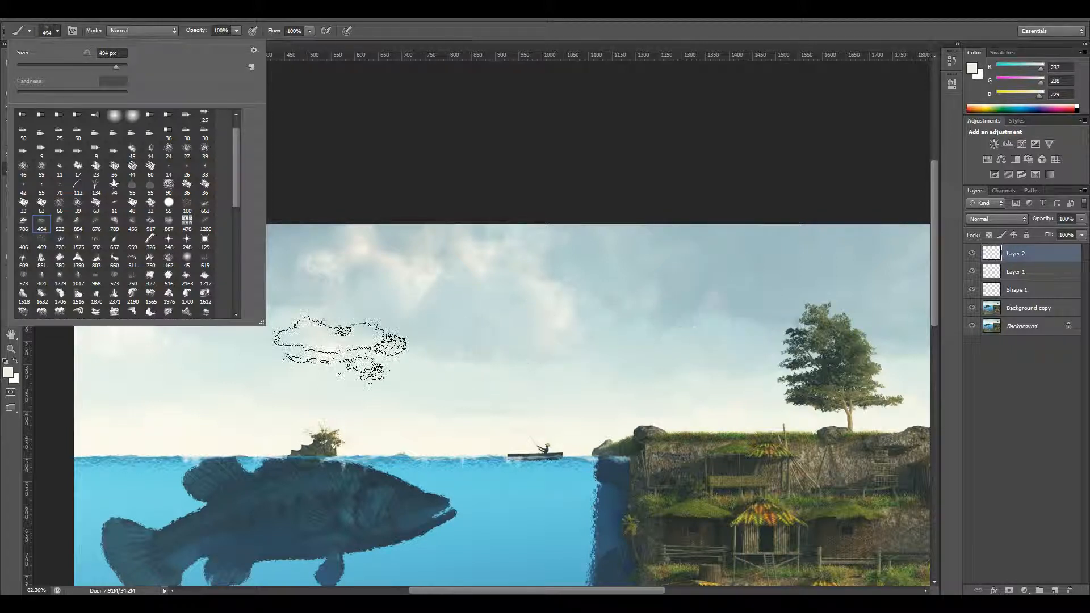
pyautogui.click(308, 307)
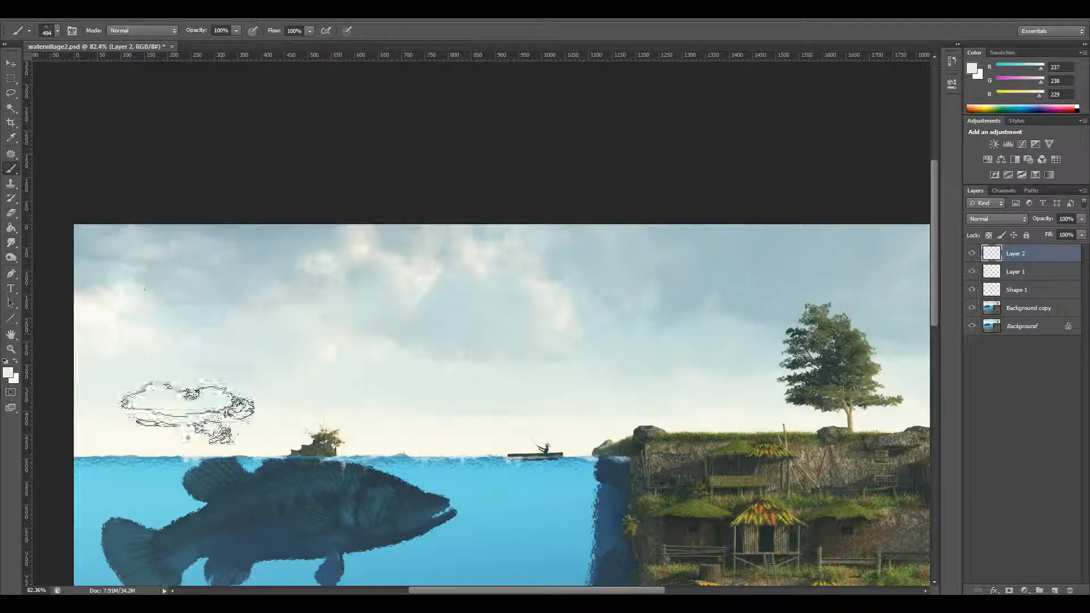
# Darken the foreground colour to a grey-beige of RGB 211, 212, 200.
pyautogui.click(9, 373)
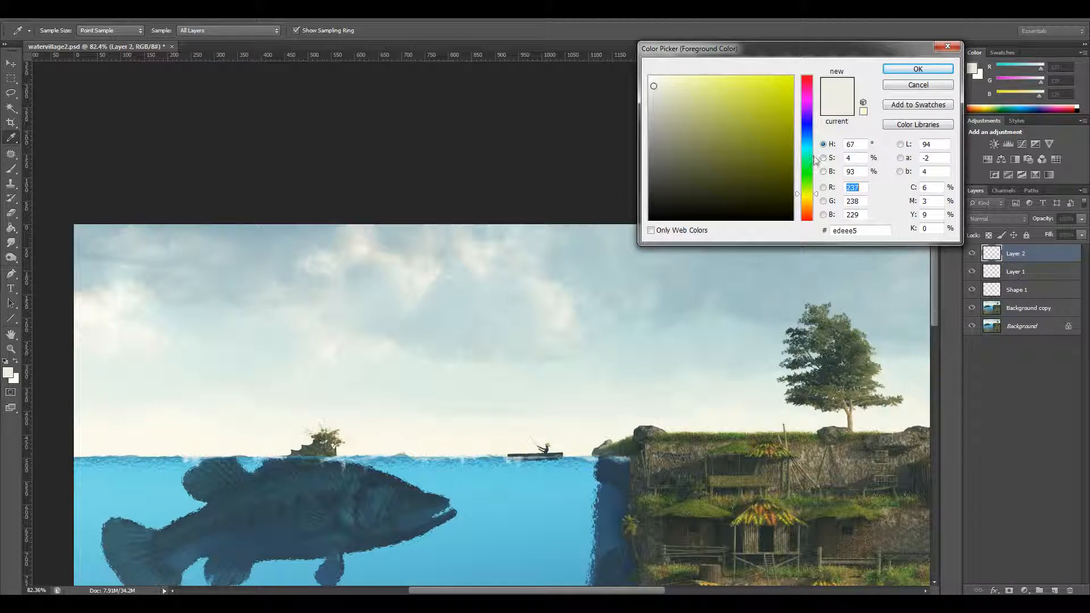
pyautogui.moveTo(655, 86); pyautogui.dragTo(657, 100)
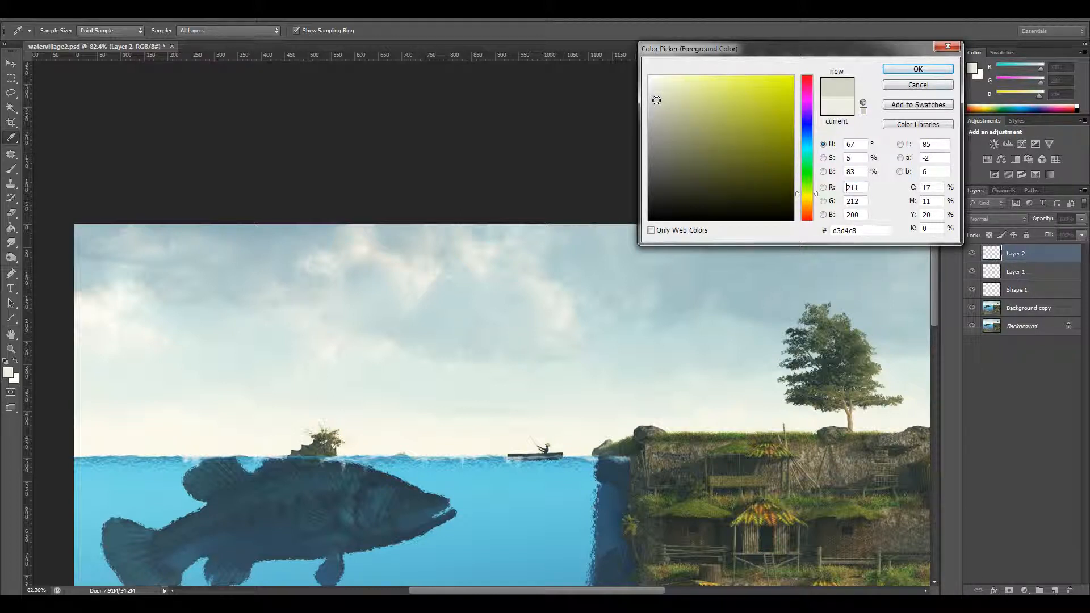
pyautogui.click(918, 69)
pyautogui.press('b')
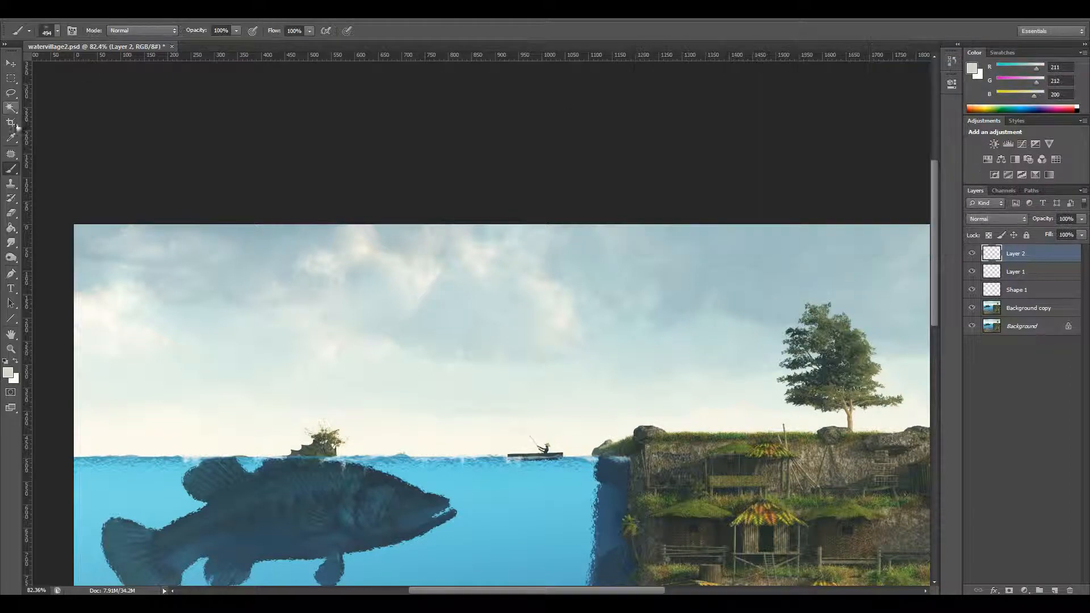
# Sample the grey-blue sky beside the large tree and darken the foreground colour to RGB 149, 181, 183.
pyautogui.click(11, 138)
pyautogui.click(768, 307)
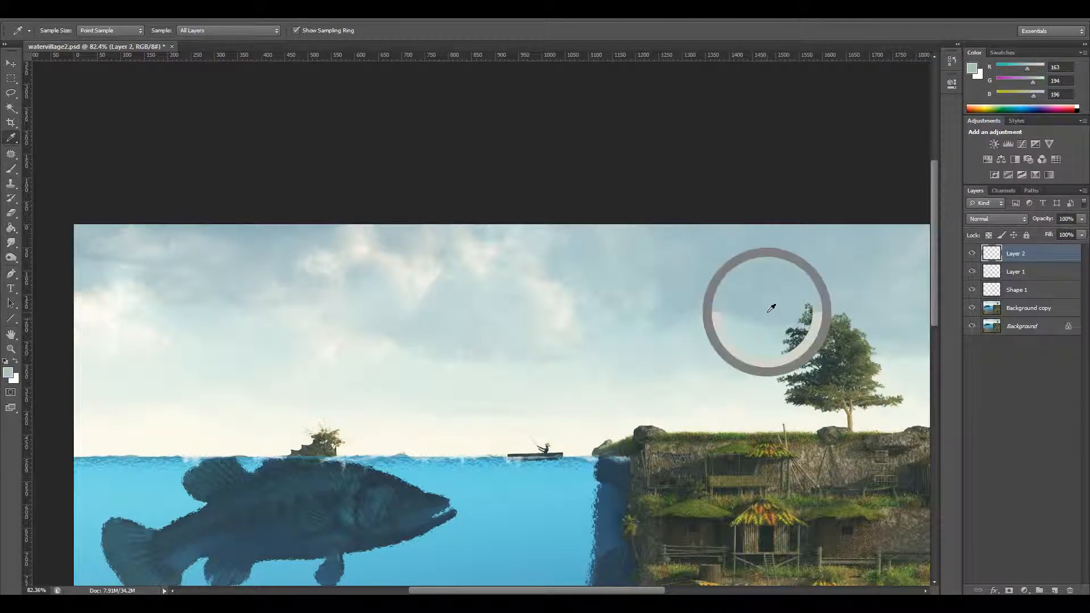
pyautogui.click(8, 373)
pyautogui.moveTo(672, 110); pyautogui.dragTo(675, 116)
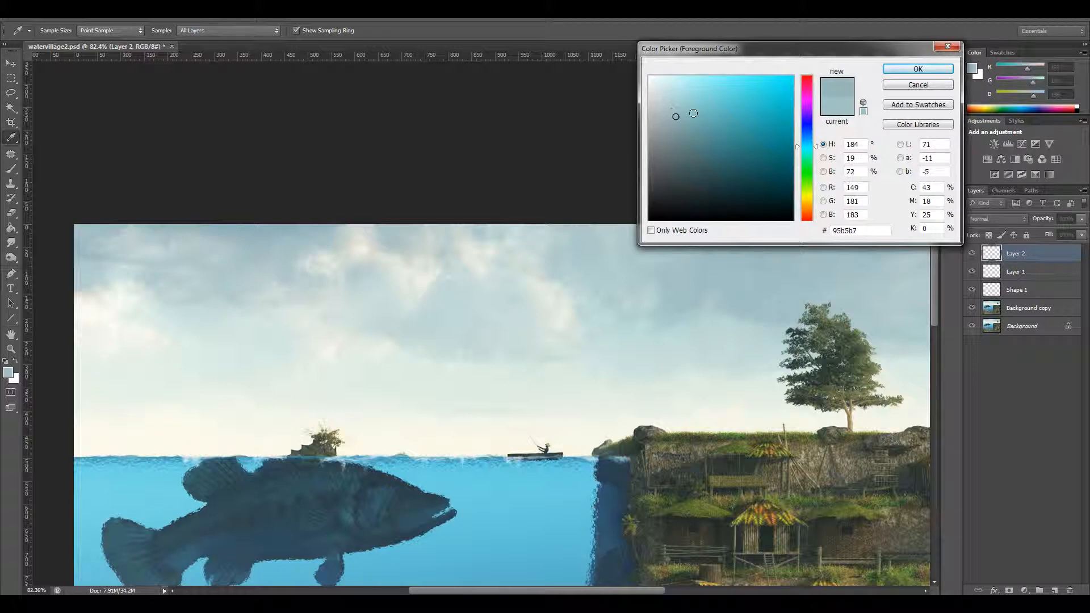
pyautogui.click(906, 69)
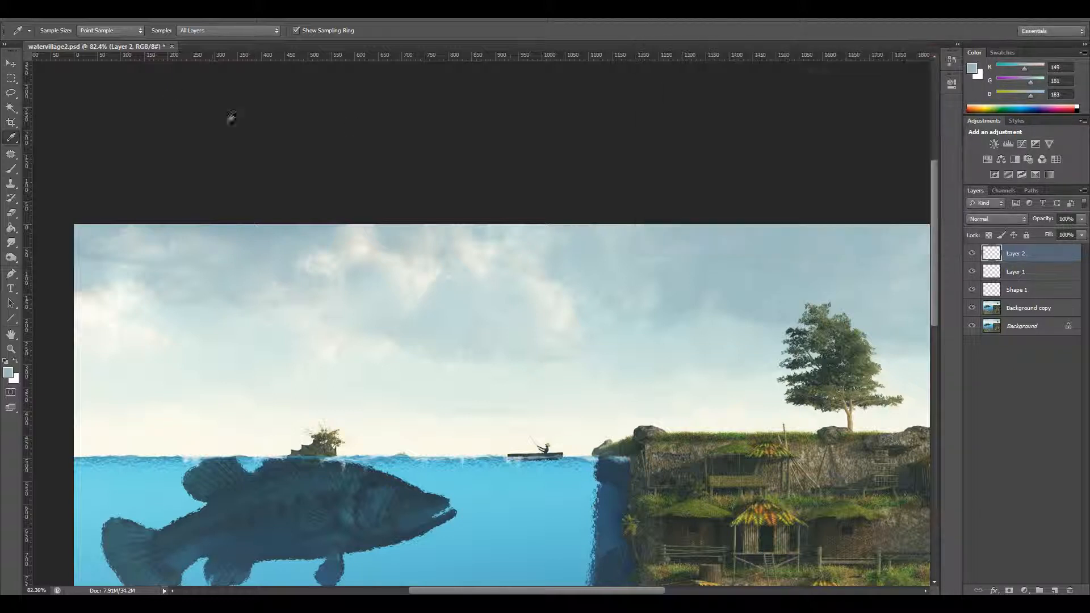
# Choose cloud brush 663 and stamp a darker grey-blue cloud in the sky near the large tree.
pyautogui.click(11, 172)
pyautogui.click(57, 32)
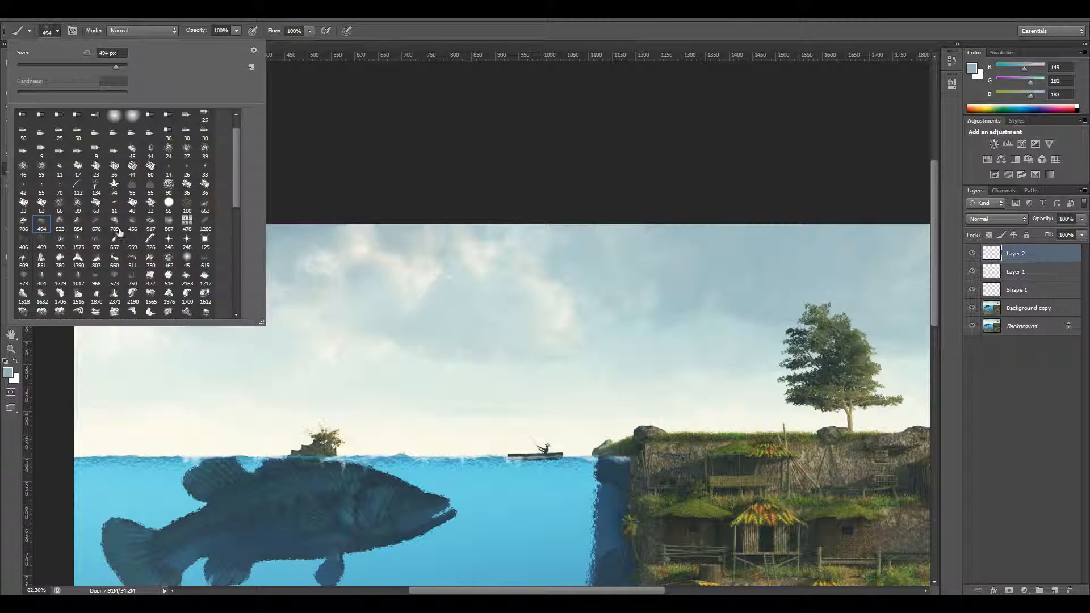
pyautogui.click(205, 204)
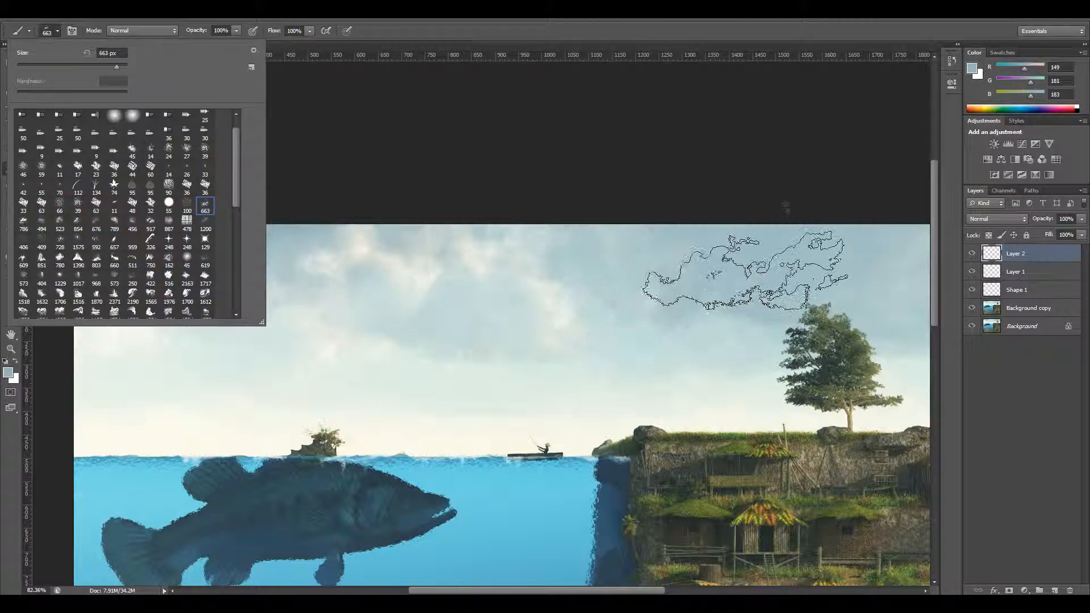
pyautogui.click(745, 265)
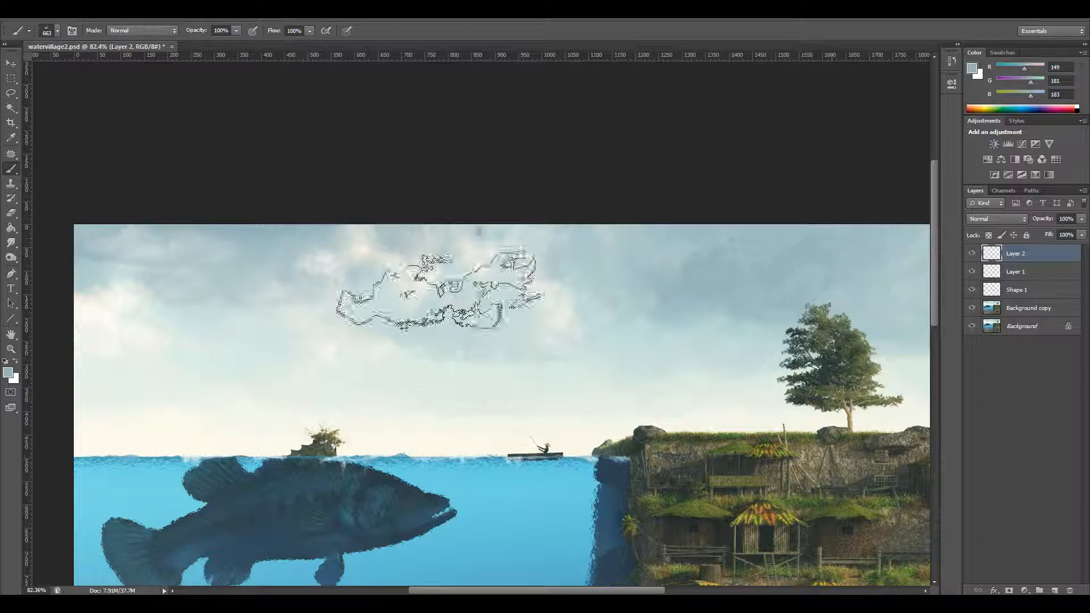
# Merge Layer 2, Layer 1, Shape 1 and Background copy into a single layer above the Background.
pyautogui.click(11, 349)
pyautogui.moveTo(537, 351); pyautogui.dragTo(506, 352)
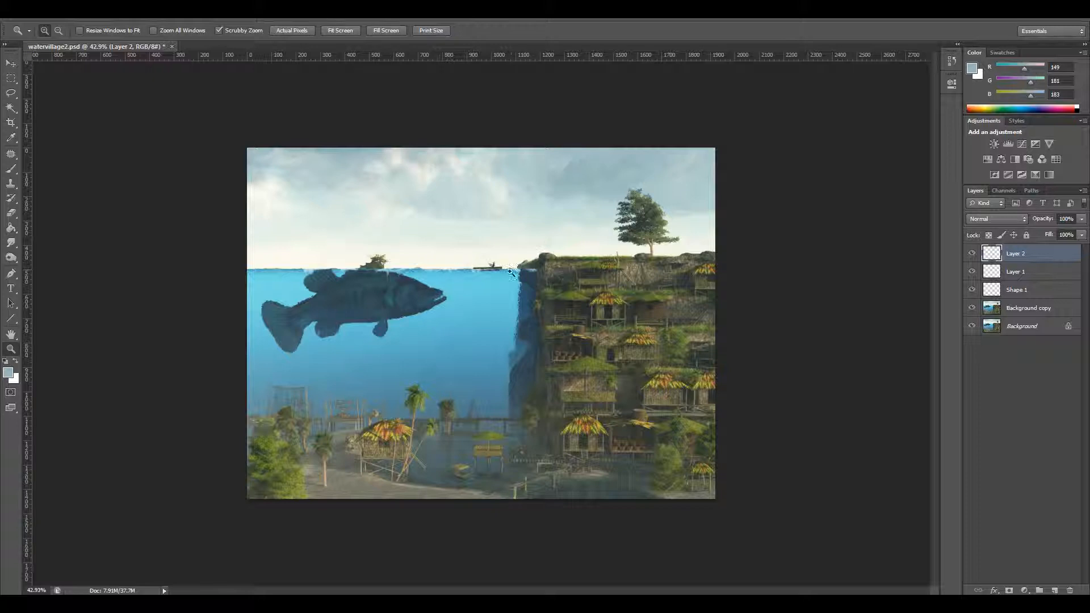
pyautogui.moveTo(385, 291)
pyautogui.mouseDown()
pyautogui.moveTo(431, 296)
pyautogui.moveTo(397, 297)
pyautogui.mouseUp()
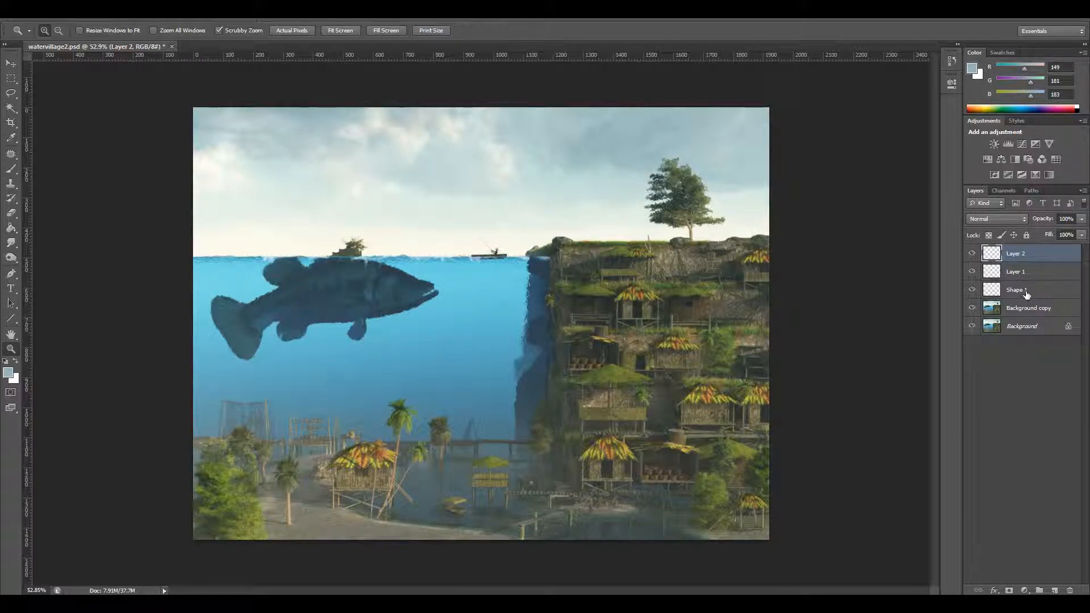
pyautogui.keyDown('shift'); pyautogui.click(1031, 308); pyautogui.keyUp('shift')
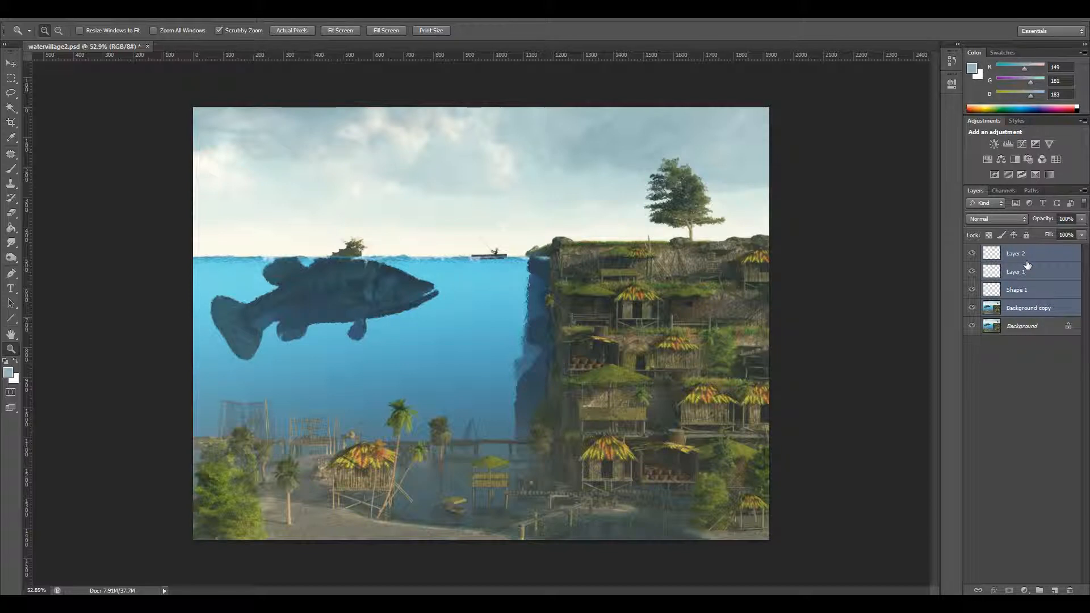
pyautogui.hotkey('ctrl', 'e')
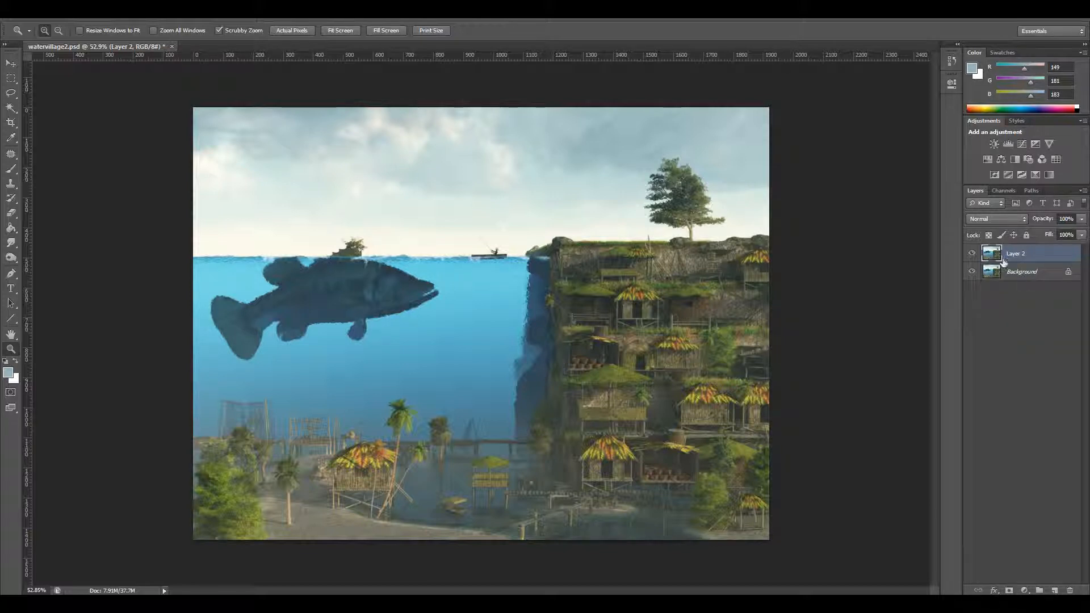
# Duplicate the merged Layer 2 twice to stack two copies above it.
pyautogui.click(973, 253)
pyautogui.moveTo(1031, 256); pyautogui.dragTo(1055, 591)
pyautogui.moveTo(1020, 256); pyautogui.dragTo(1054, 591)
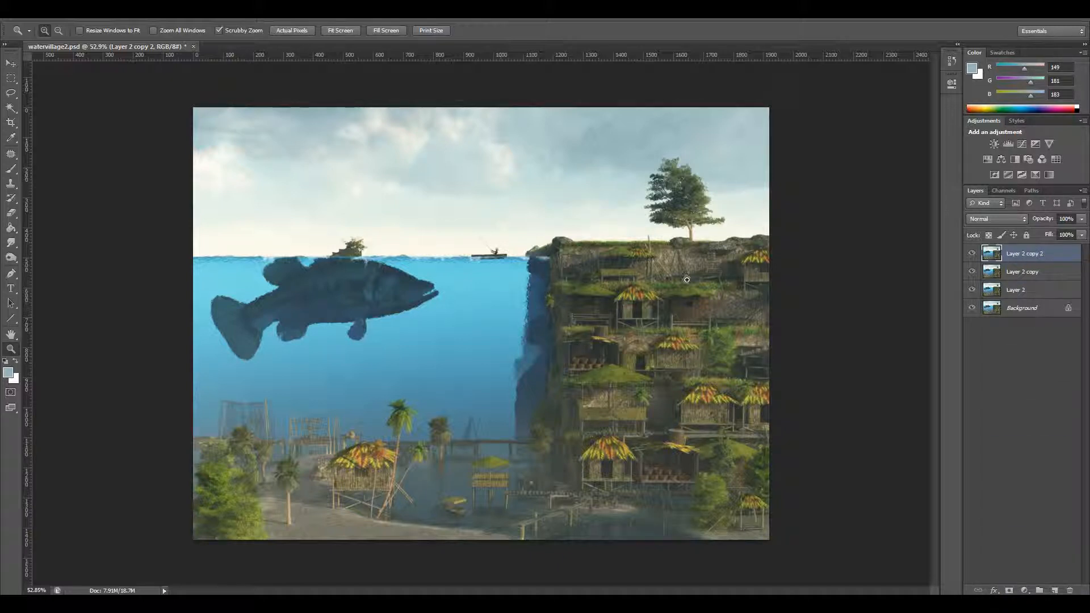
# Group Layer 2 copy and Layer 2 copy 2 into Group 1 and set the group's blend mode to Overlay.
pyautogui.keyDown('shift'); pyautogui.click(1030, 273); pyautogui.keyUp('shift')
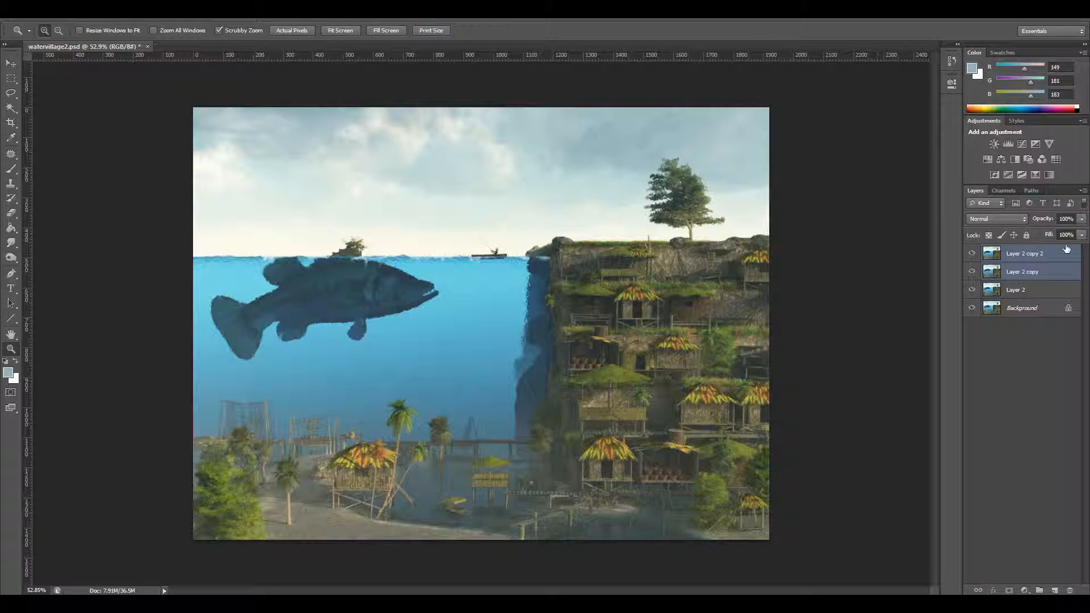
pyautogui.click(1083, 191)
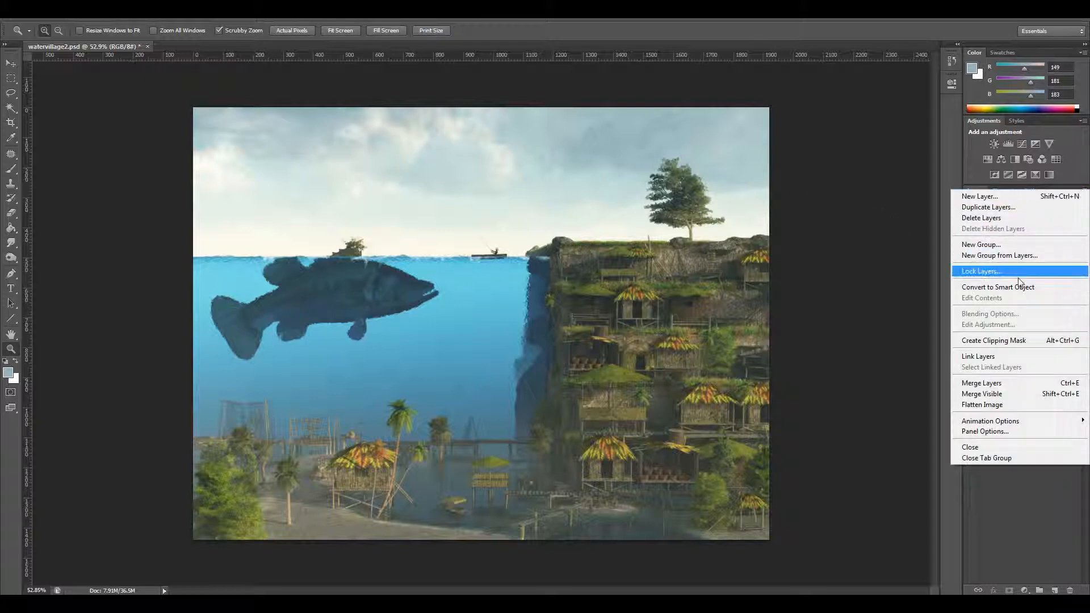
pyautogui.click(1019, 258)
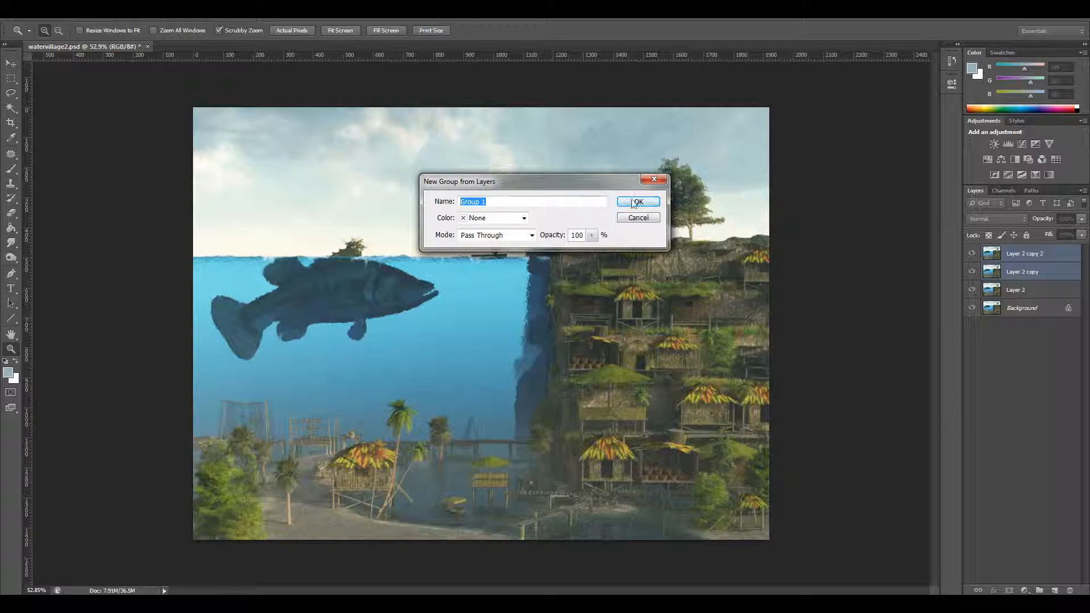
pyautogui.click(637, 199)
pyautogui.click(997, 218)
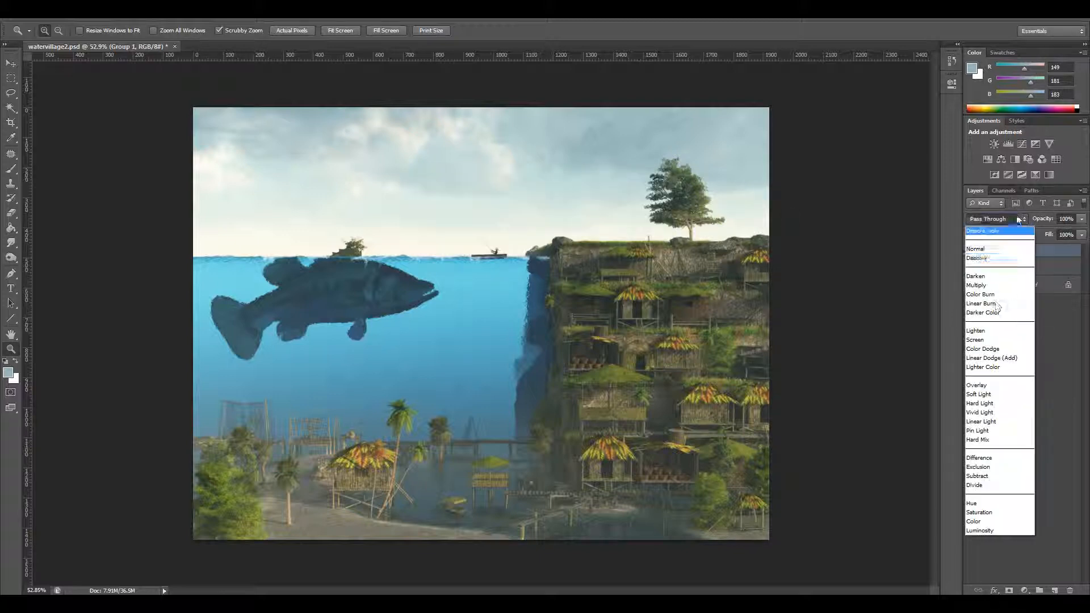
pyautogui.click(998, 386)
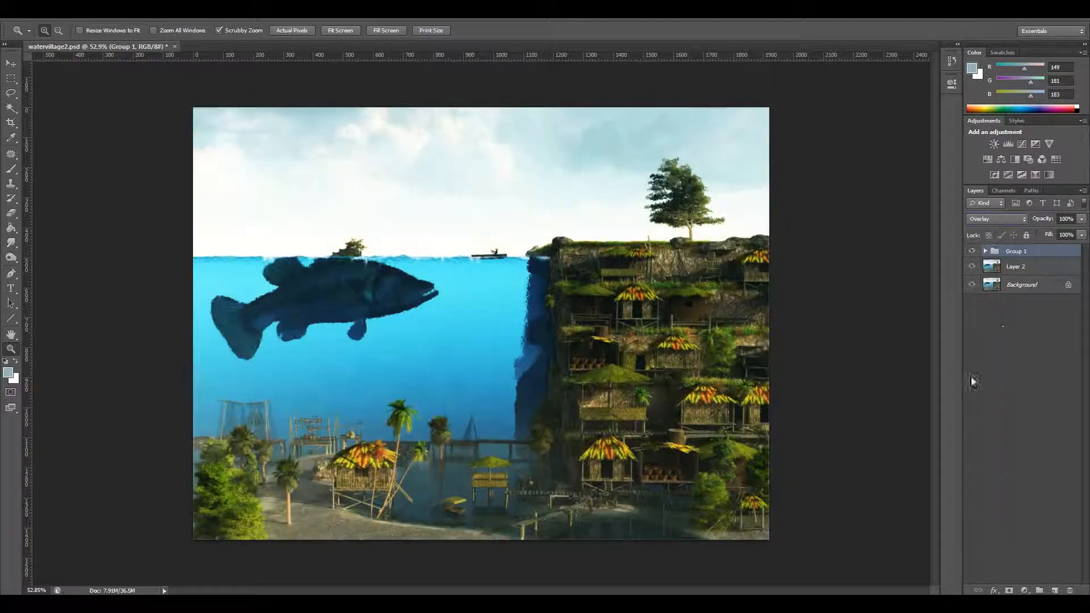
# Set Layer 2 copy 2 inside the group to Vivid Light and invert its colours.
pyautogui.click(986, 251)
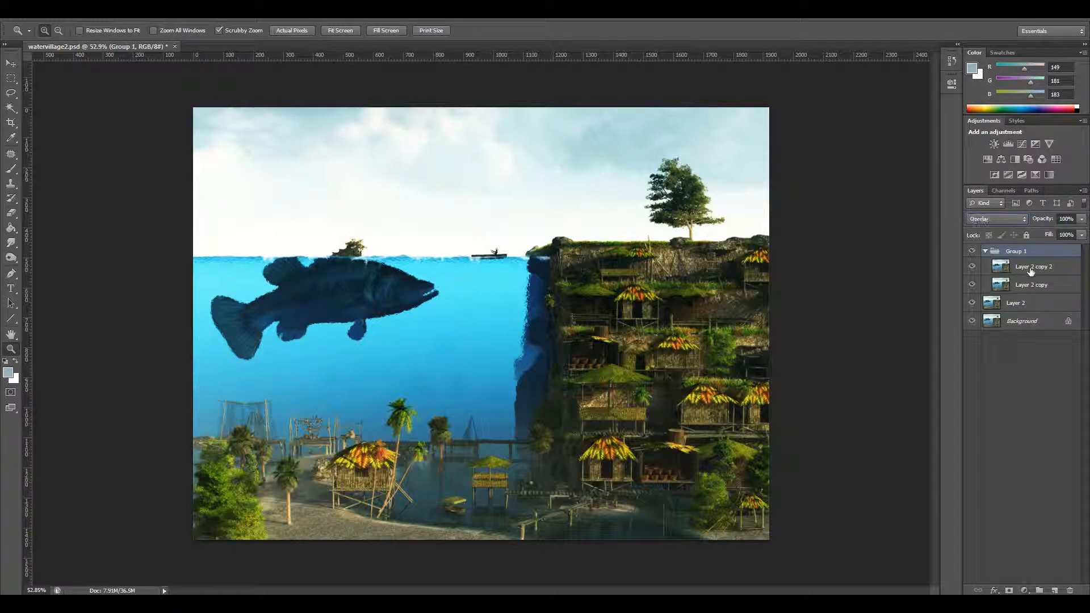
pyautogui.click(1030, 266)
pyautogui.click(1026, 219)
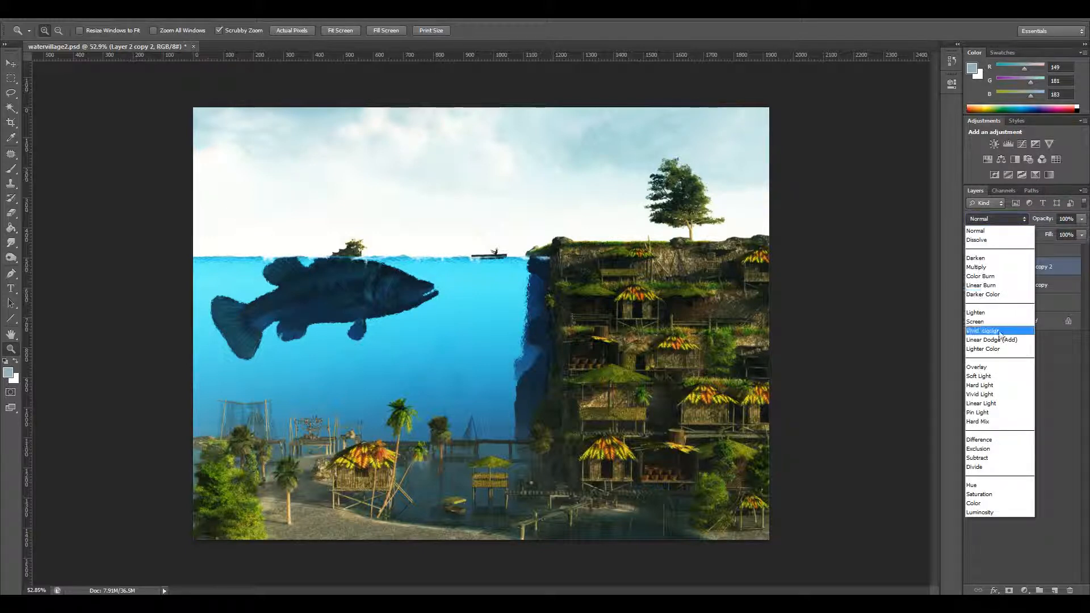
pyautogui.click(1001, 395)
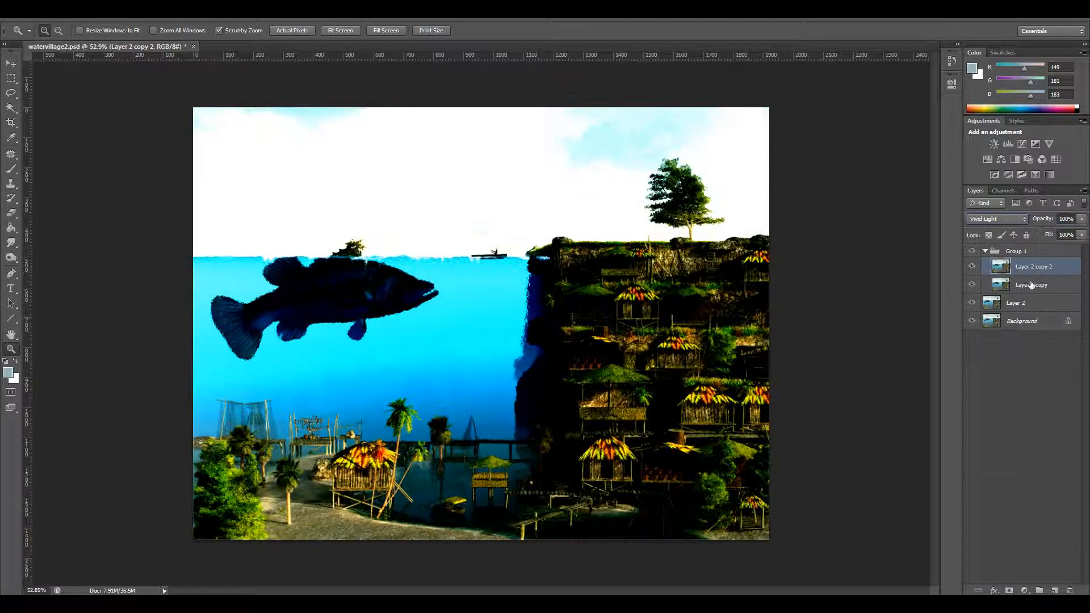
pyautogui.hotkey('ctrl', 'i')
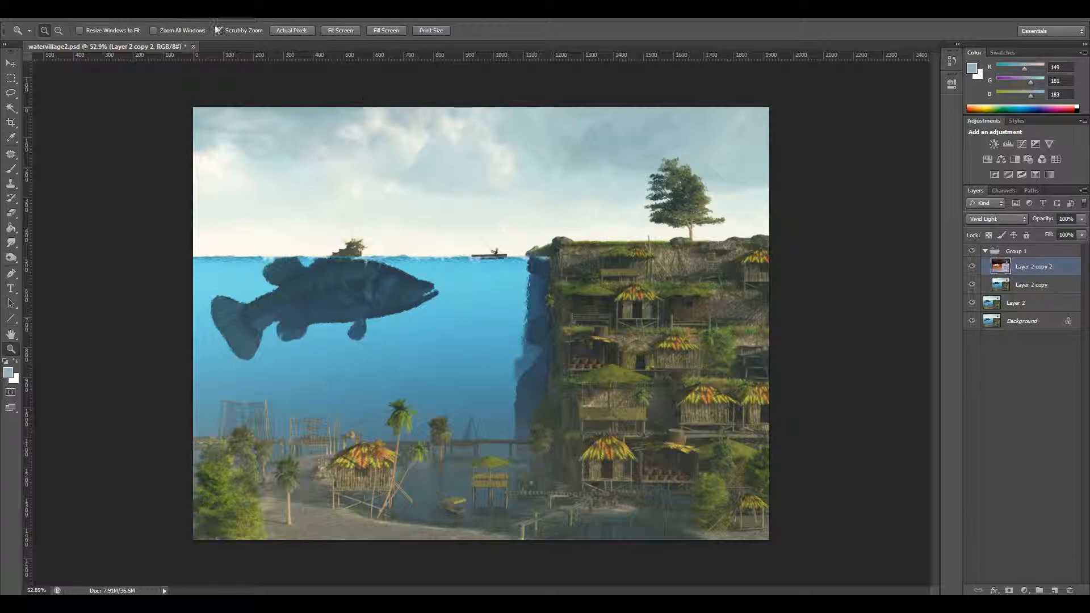
# Start a Surface Blur on the inverted layer and compare the cliff huts with the filter preview off and on.
pyautogui.moveTo(604, 316); pyautogui.dragTo(646, 322)
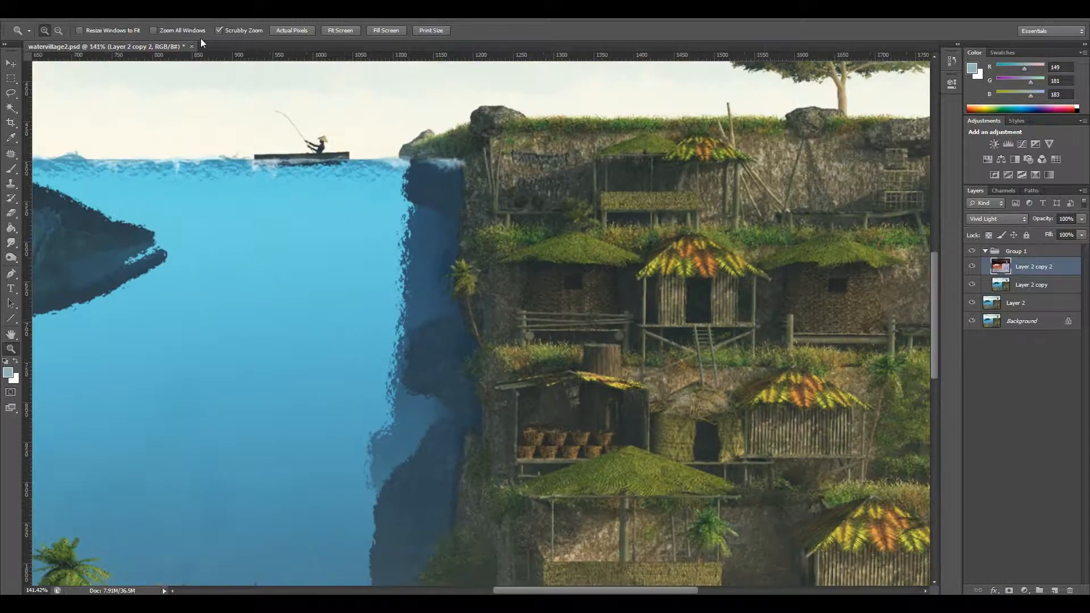
pyautogui.hotkey('alt', 't')
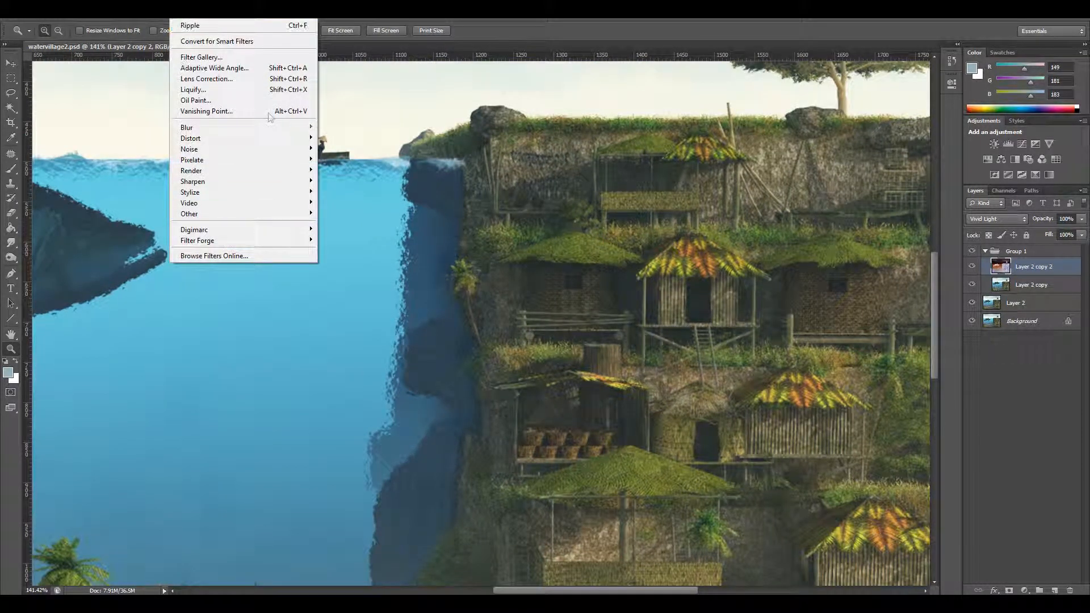
pyautogui.moveTo(268, 128)
pyautogui.click(346, 273)
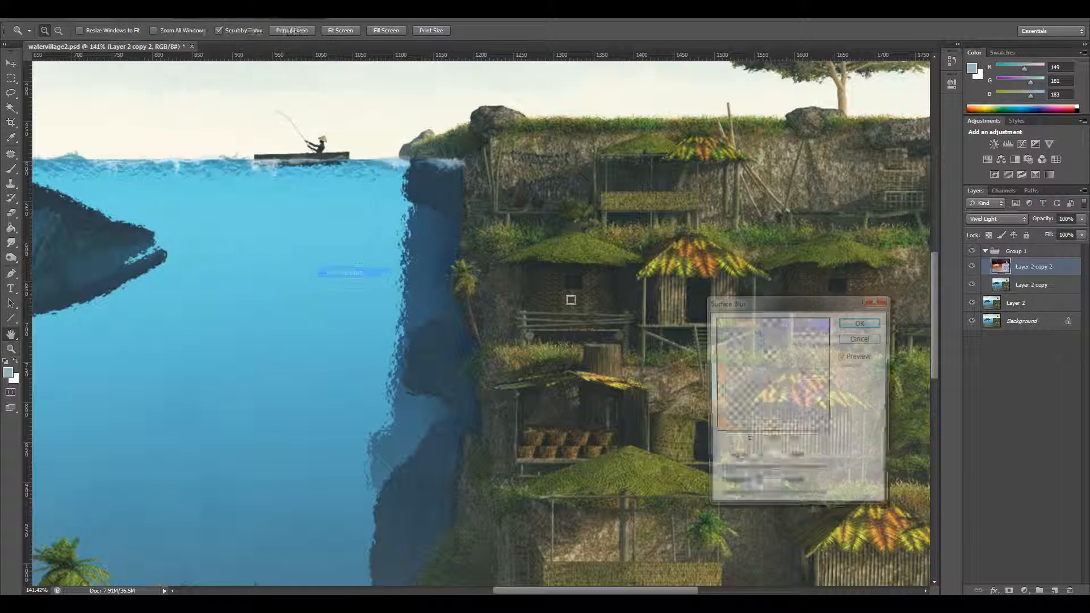
pyautogui.moveTo(773, 301); pyautogui.dragTo(385, 232)
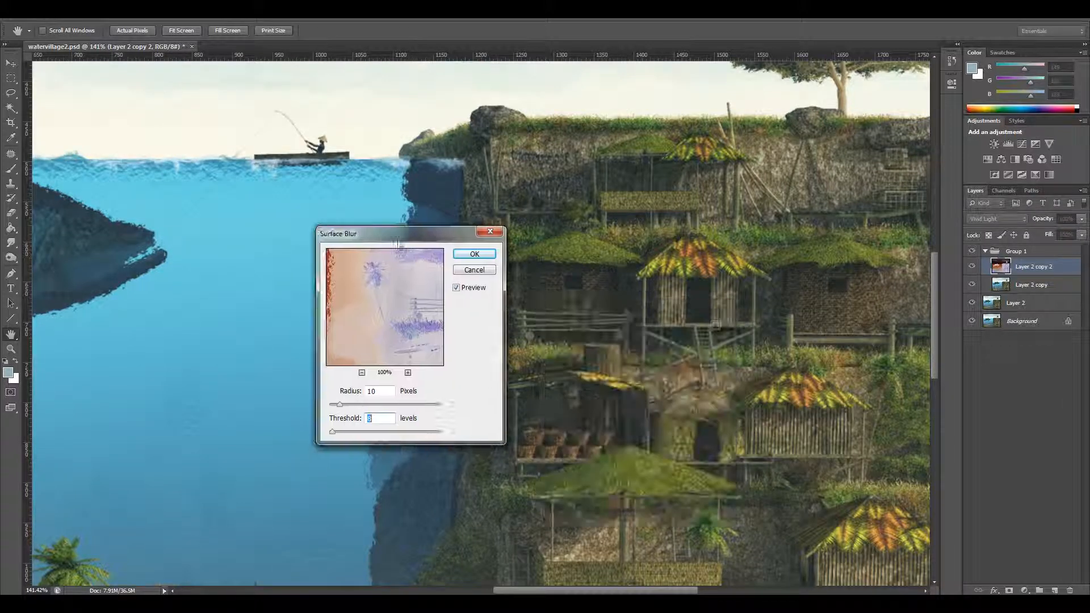
pyautogui.click(460, 290)
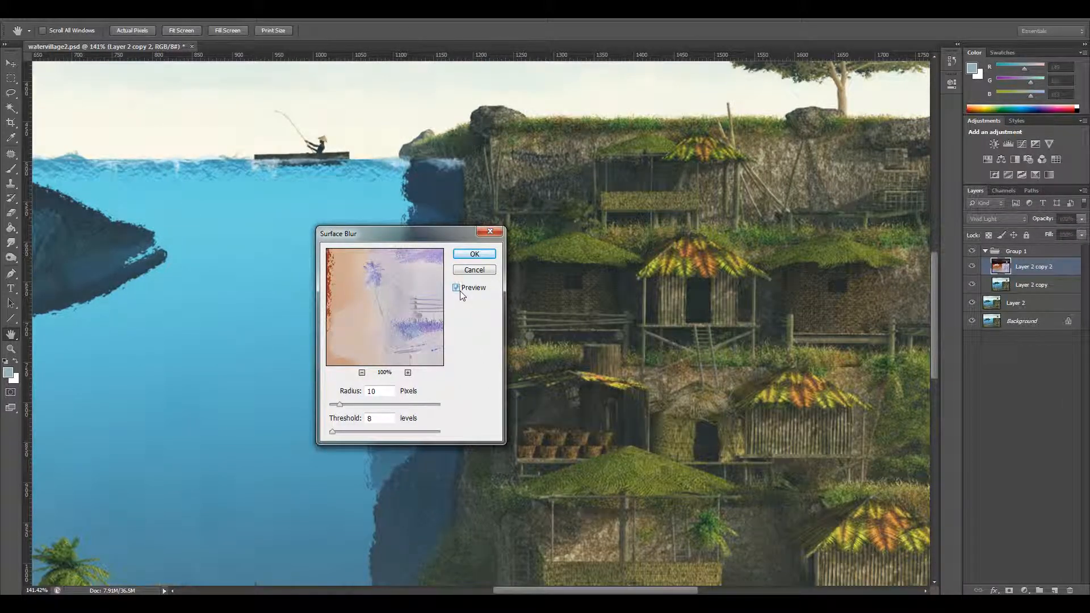
pyautogui.click(460, 290)
pyautogui.click(460, 290)
# Try a Surface Blur threshold of 12, set it to 6 levels, adjust the radius and apply the filter.
pyautogui.click(334, 417)
pyautogui.moveTo(379, 422); pyautogui.dragTo(321, 409)
pyautogui.write('12')
pyautogui.doubleClick(371, 419)
pyautogui.write('6')
pyautogui.moveTo(341, 406); pyautogui.dragTo(344, 406)
pyautogui.moveTo(368, 406); pyautogui.dragTo(341, 406)
pyautogui.click(475, 254)
# Inspect the sharpened cliff huts up close, then merge Group 1 with Layer 2 into a single layer.
pyautogui.press('z')
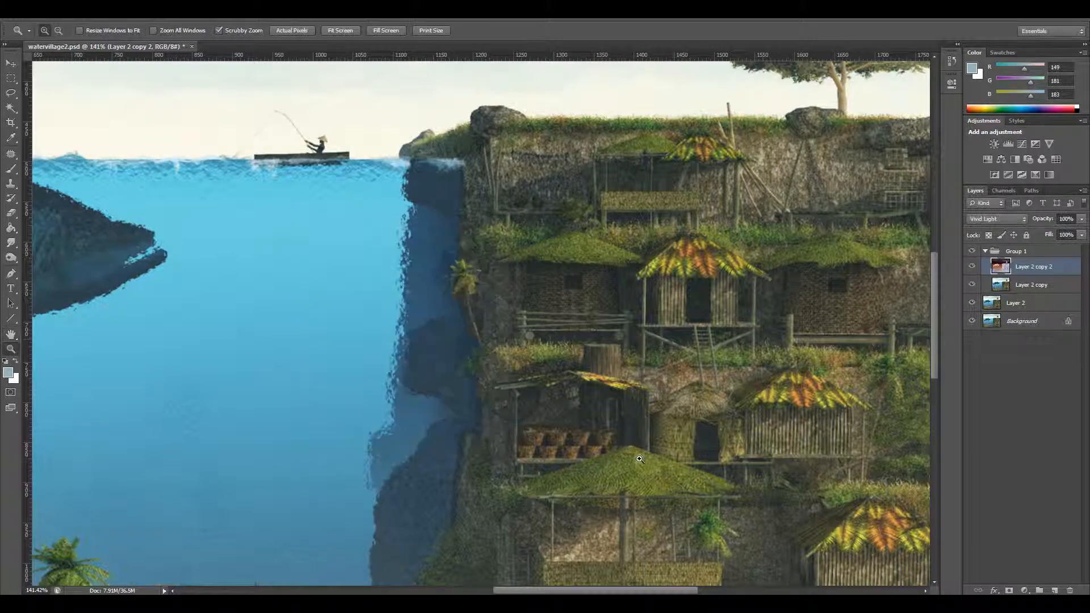
pyautogui.moveTo(521, 590); pyautogui.dragTo(588, 593)
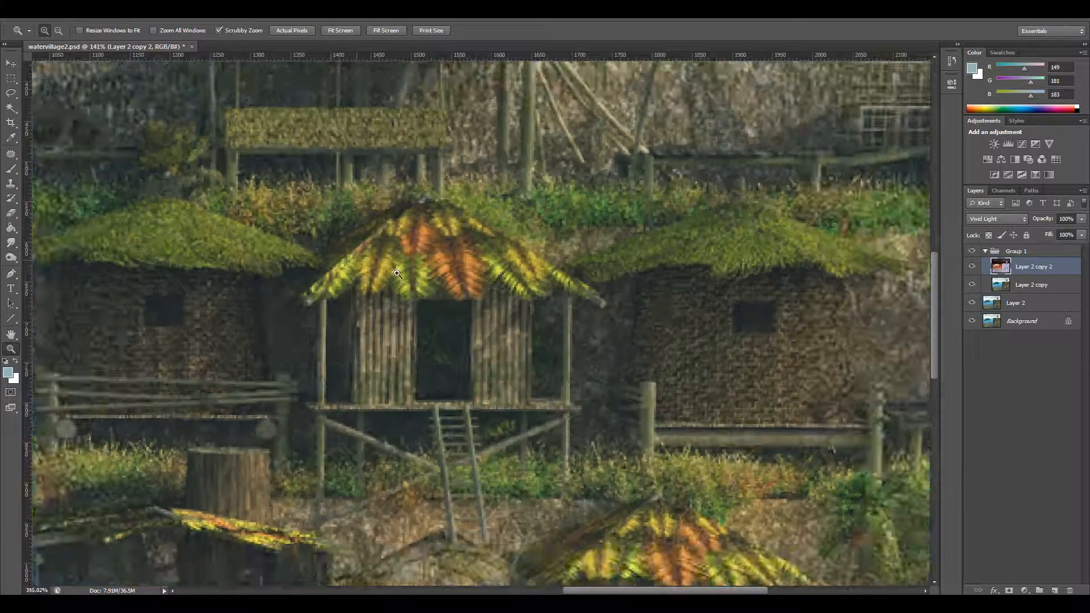
pyautogui.moveTo(357, 271); pyautogui.dragTo(738, 306)
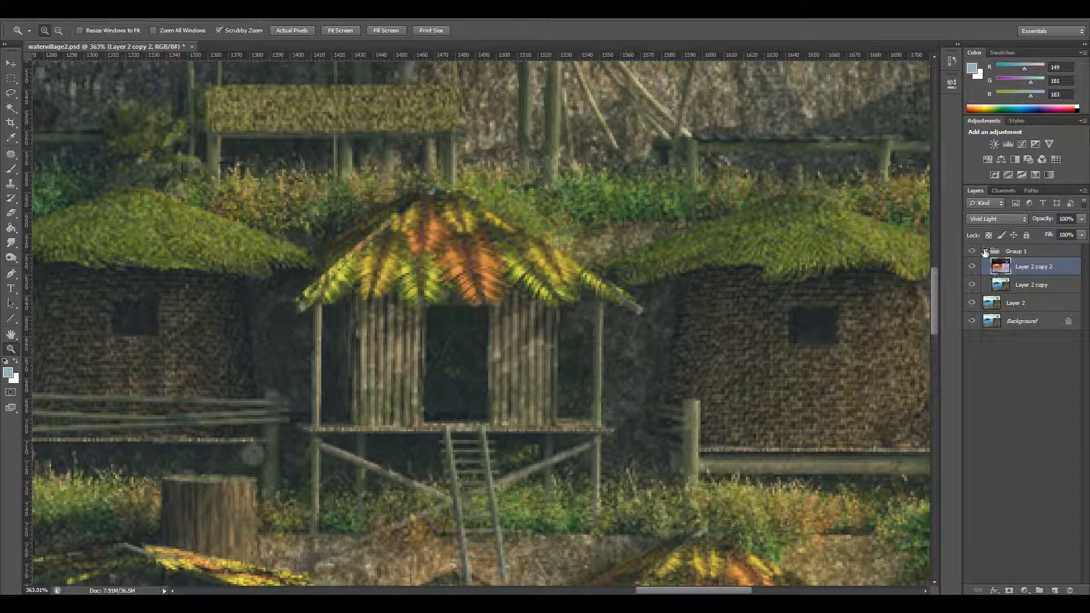
pyautogui.click(985, 251)
pyautogui.keyDown('shift'); pyautogui.click(1025, 266); pyautogui.keyUp('shift')
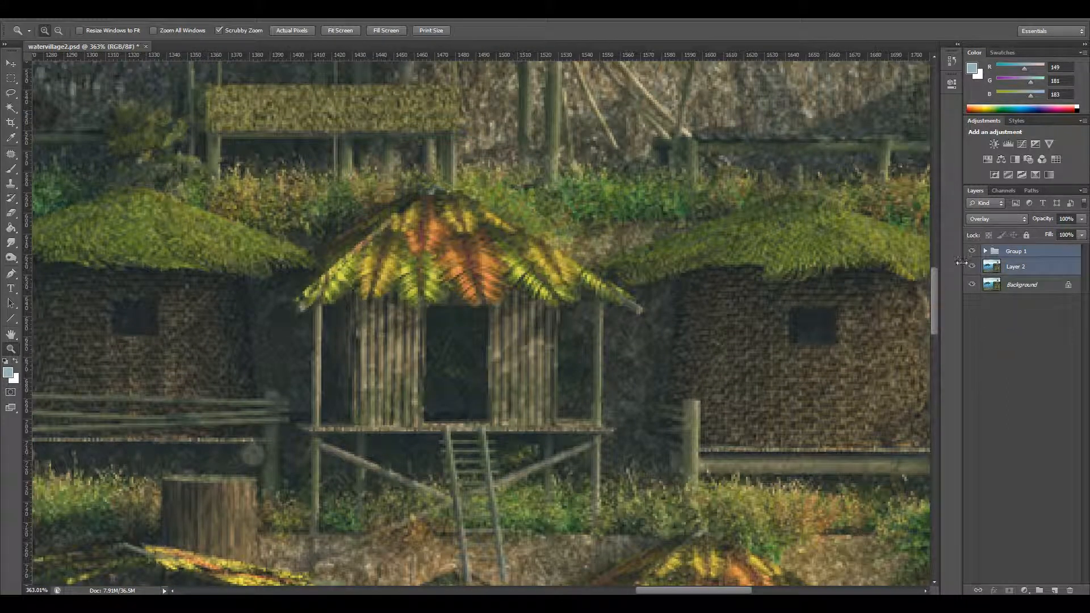
pyautogui.hotkey('ctrl', 'e')
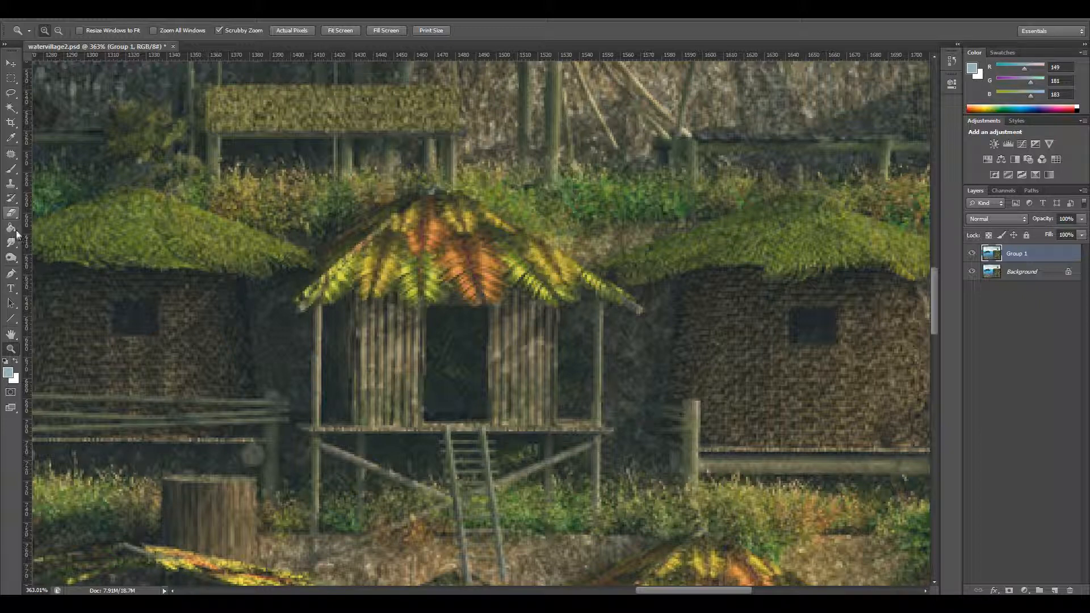
# Clone Stamp leaf texture over the hard edges of the colourful roof on the upper stilt hut.
pyautogui.click(11, 183)
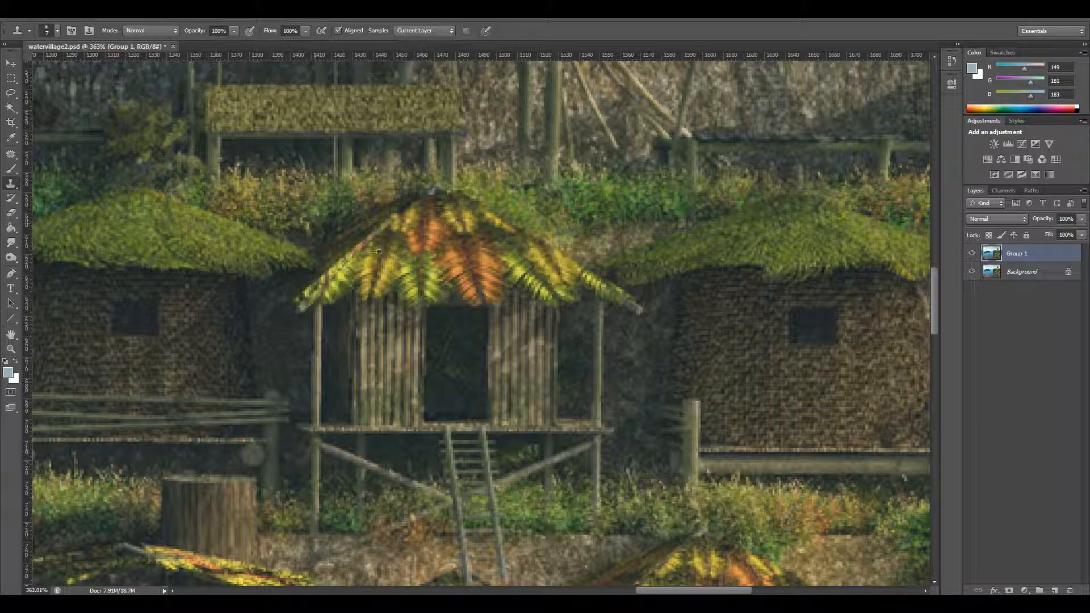
pyautogui.keyDown('alt'); pyautogui.click(414, 216); pyautogui.keyUp('alt')
pyautogui.click(407, 206)
pyautogui.keyDown('alt'); pyautogui.click(349, 273); pyautogui.keyUp('alt')
pyautogui.click(473, 286)
pyautogui.keyDown('alt'); pyautogui.click(477, 269); pyautogui.keyUp('alt')
pyautogui.keyDown('alt'); pyautogui.click(589, 525); pyautogui.keyUp('alt')
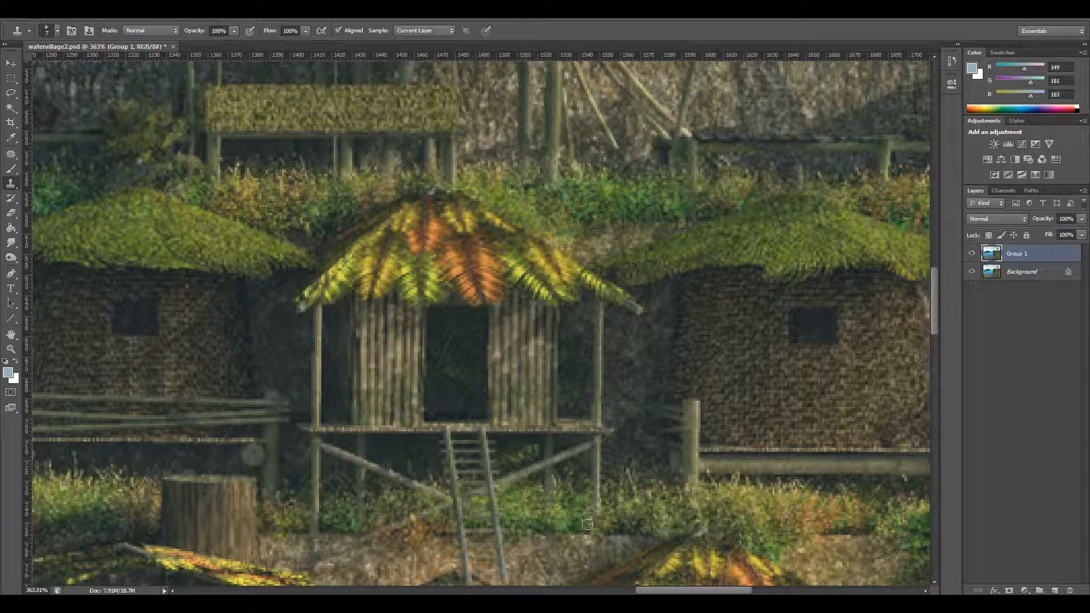
# Clone leaf texture over the peak of the colourful roof on the hut one level below.
pyautogui.scroll(-5, 607, 434)
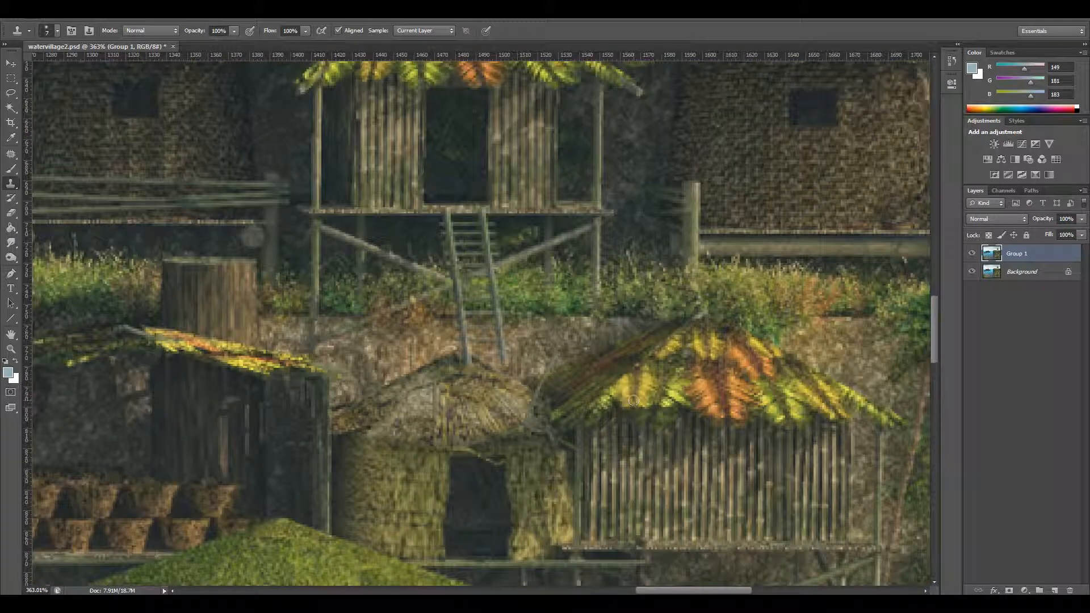
pyautogui.click(689, 356)
pyautogui.keyDown('alt'); pyautogui.click(691, 350); pyautogui.keyUp('alt')
pyautogui.keyDown('alt'); pyautogui.click(672, 356); pyautogui.keyUp('alt')
pyautogui.moveTo(684, 325); pyautogui.dragTo(676, 332)
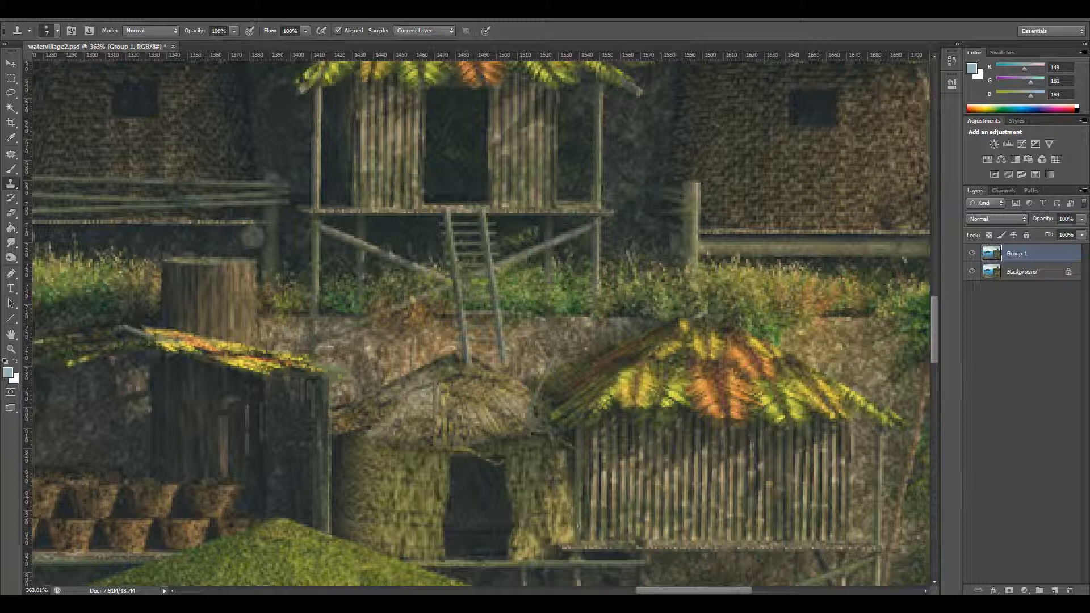
# Clone darker leaf texture onto the yellow and orange roof of the hut on the next lower terrace.
pyautogui.moveTo(653, 591); pyautogui.dragTo(705, 591)
pyautogui.scroll(-3, 568, 464)
pyautogui.scroll(-5, 569, 463)
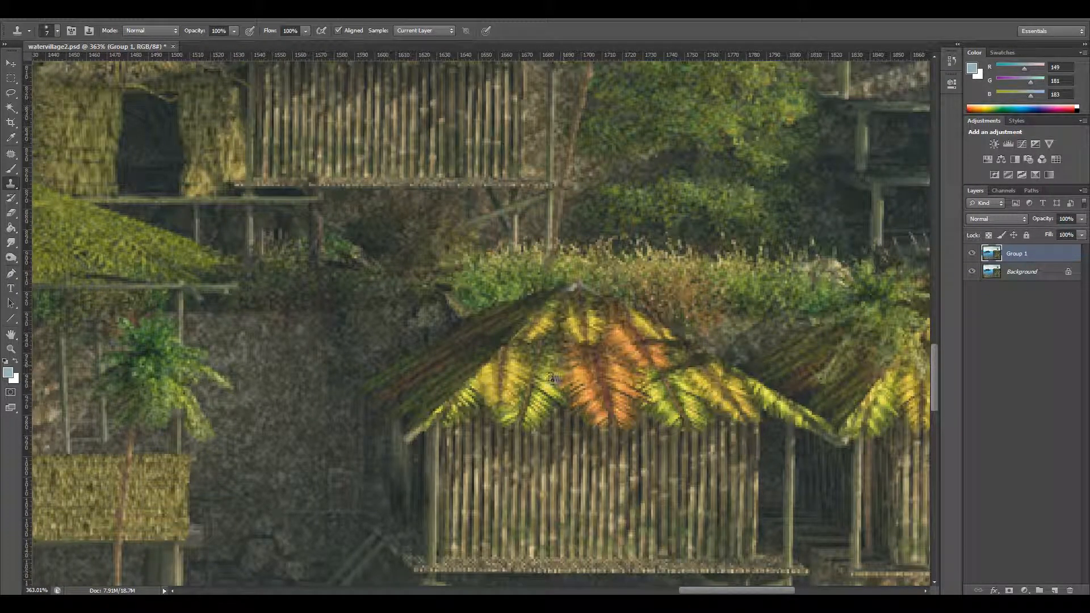
pyautogui.keyDown('alt'); pyautogui.click(565, 371); pyautogui.keyUp('alt')
pyautogui.moveTo(464, 398); pyautogui.dragTo(500, 353)
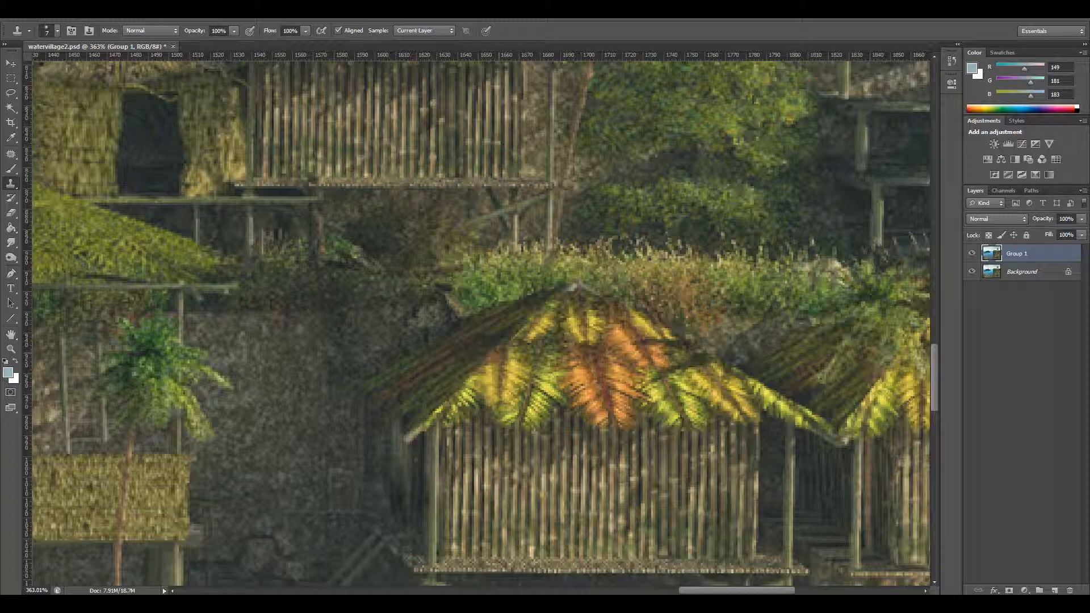
# Examine the lower huts and palm trees up close, then review the whole composite.
pyautogui.moveTo(732, 590); pyautogui.dragTo(637, 586)
pyautogui.scroll(-10, 661, 545)
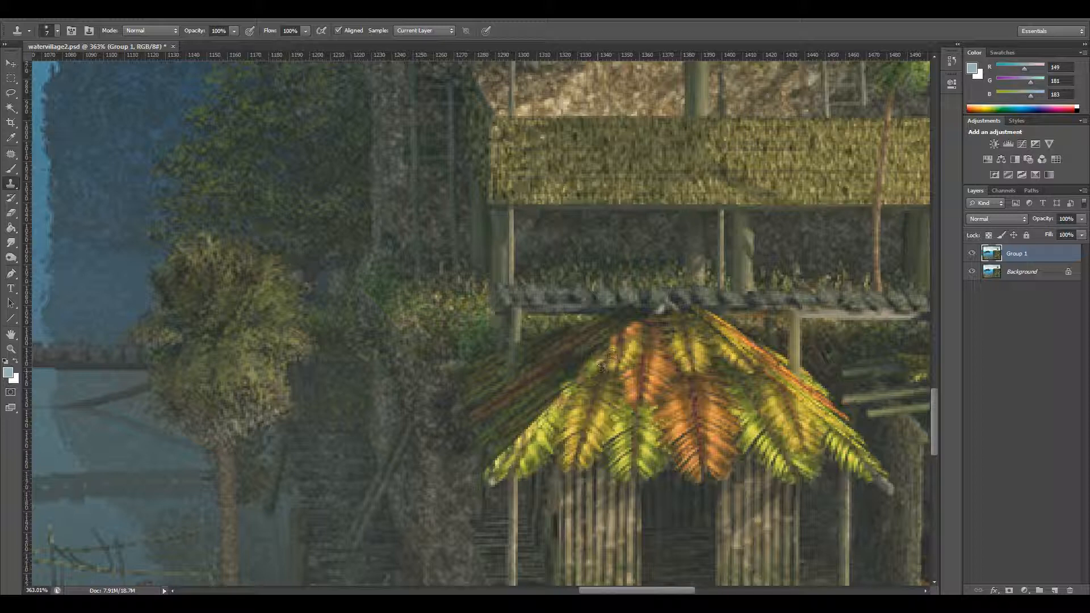
pyautogui.moveTo(595, 591); pyautogui.dragTo(481, 592)
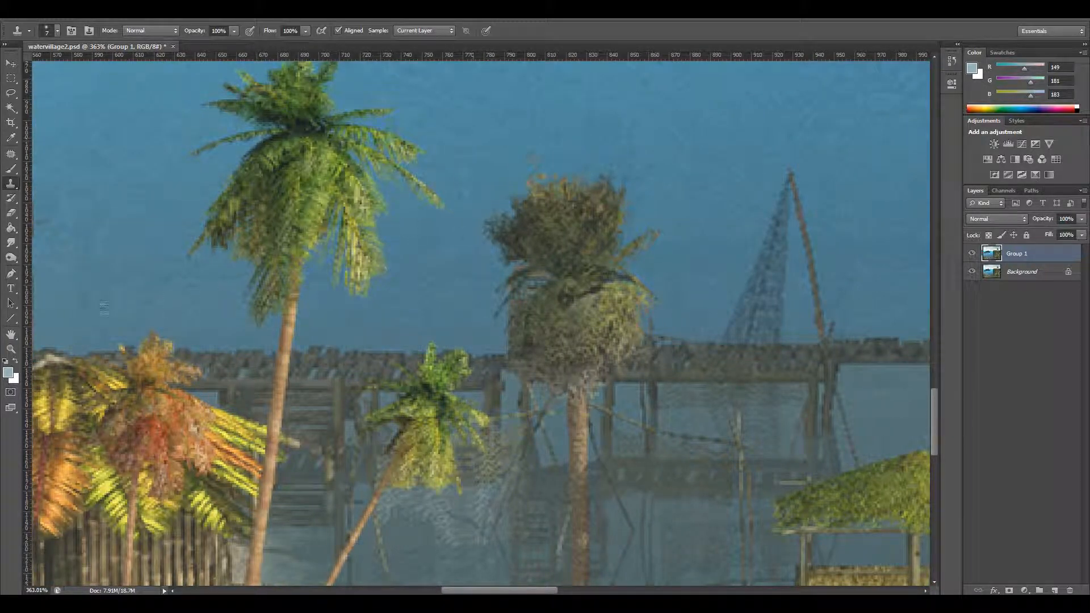
pyautogui.press('z')
pyautogui.moveTo(479, 317); pyautogui.dragTo(408, 316)
pyautogui.moveTo(602, 246); pyautogui.dragTo(572, 247)
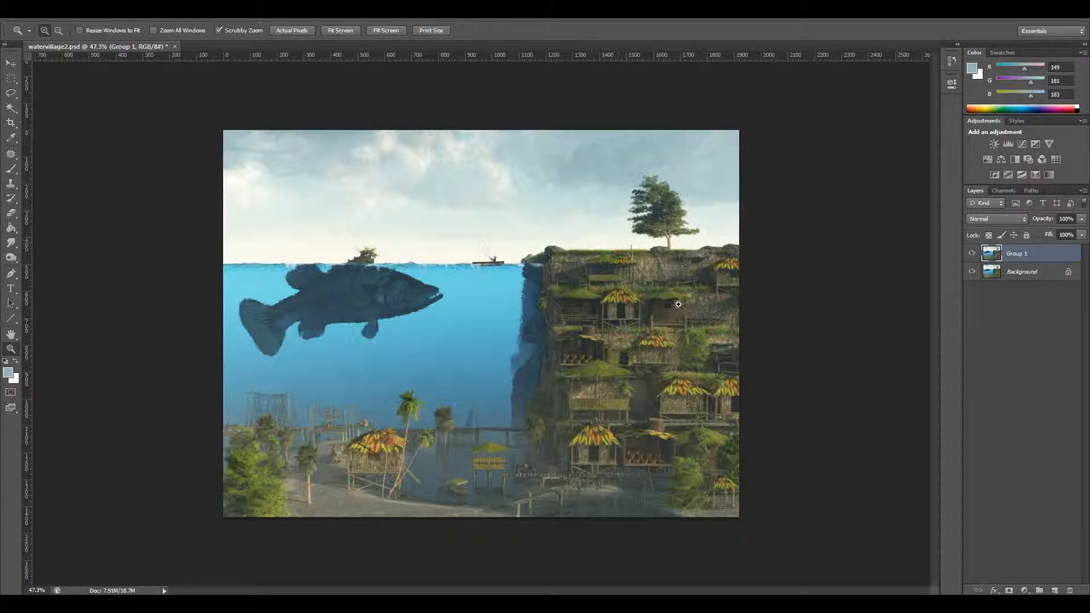
pyautogui.moveTo(576, 277); pyautogui.dragTo(492, 282)
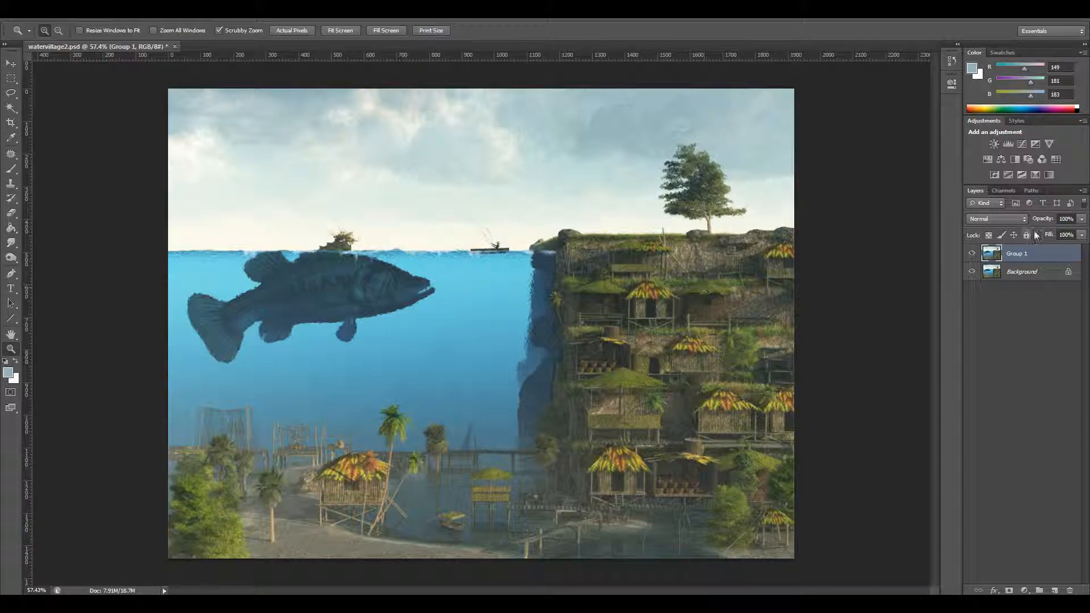
# Duplicate Group 1, hide the copy and make the original Group 1 layer active for Clone Stamp retouching.
pyautogui.moveTo(1022, 257); pyautogui.dragTo(1054, 591)
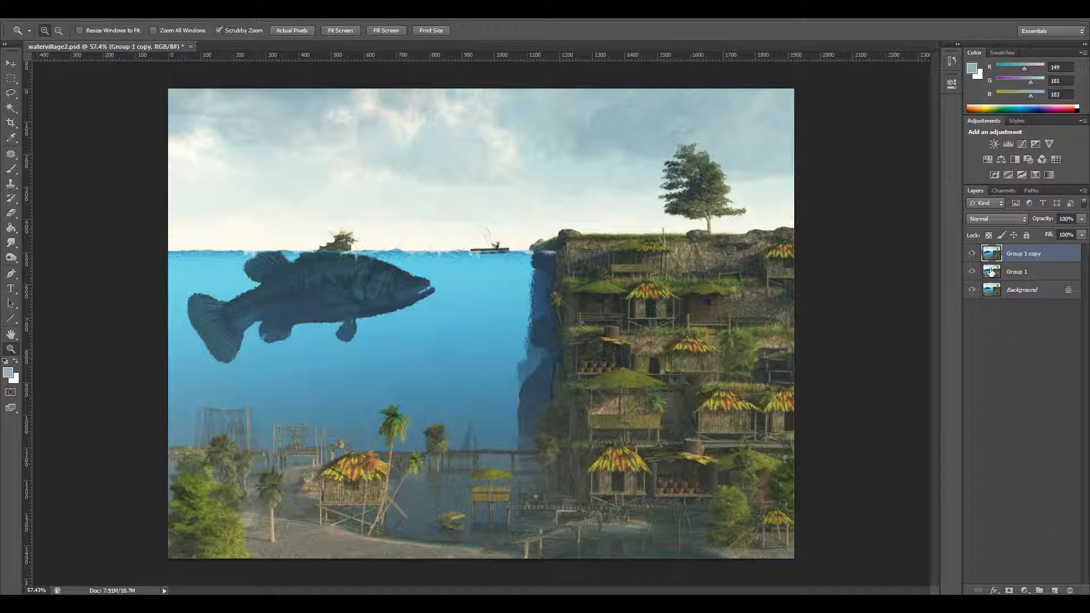
pyautogui.moveTo(346, 465); pyautogui.dragTo(321, 421)
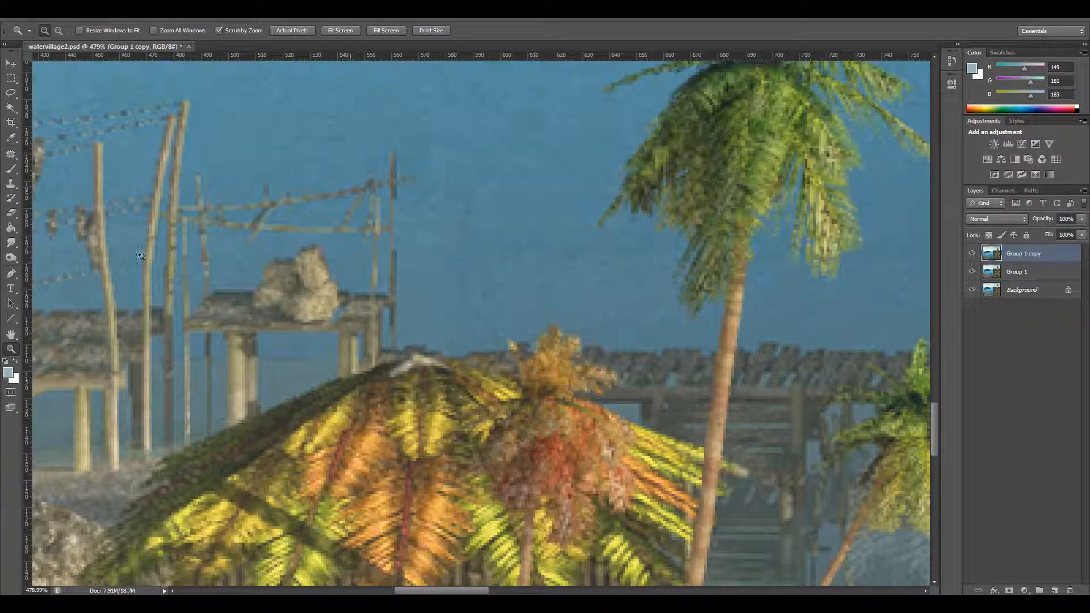
pyautogui.click(11, 183)
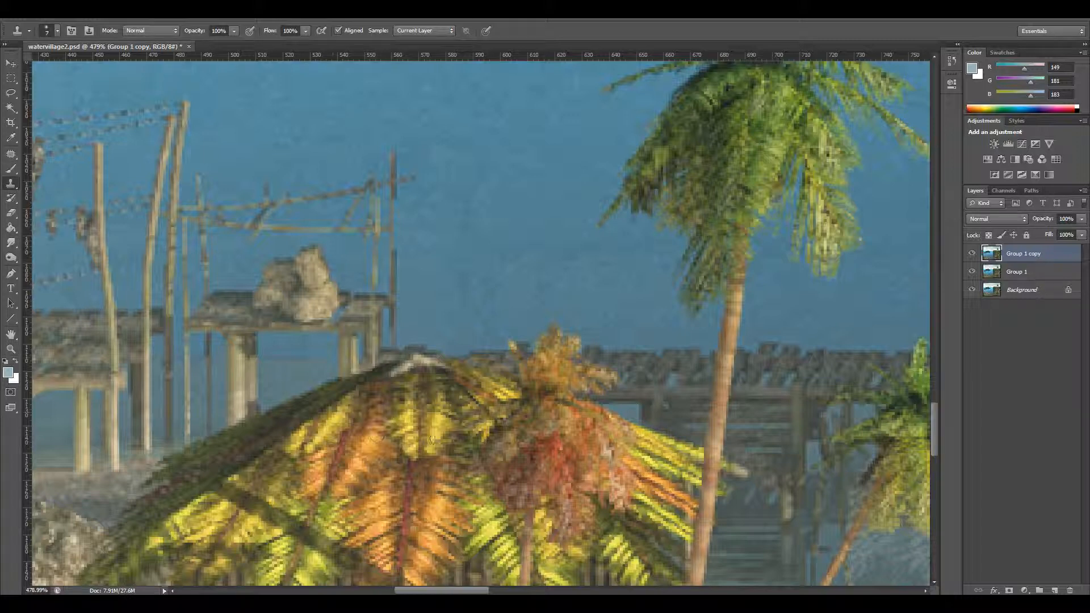
pyautogui.click(1019, 272)
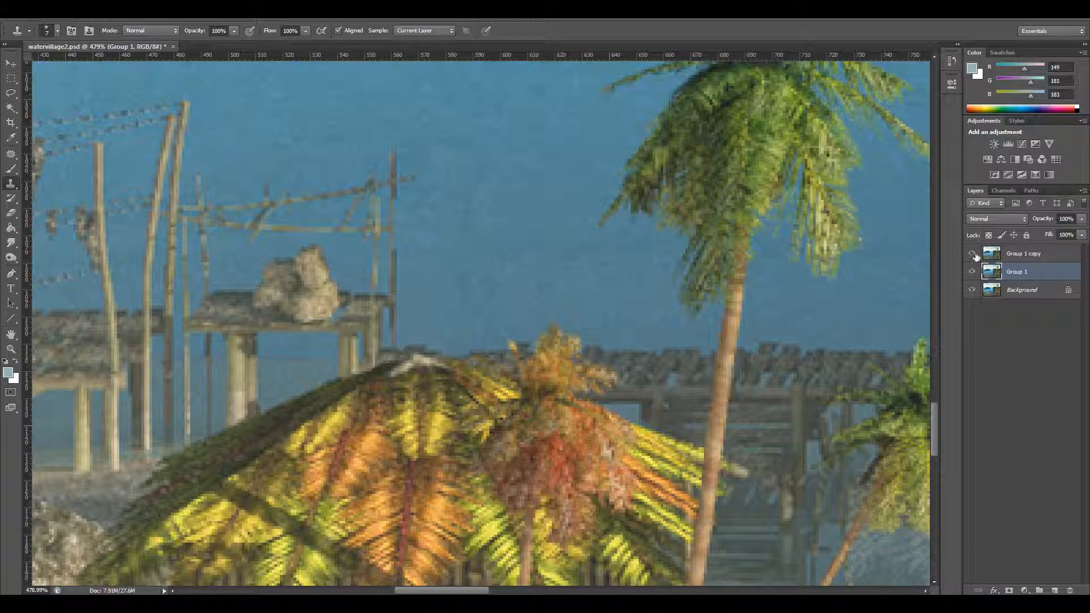
pyautogui.click(974, 256)
# Clone dark leaf texture onto the left slope of the beach hut's colourful roof, and review the whole composite.
pyautogui.moveTo(250, 466); pyautogui.dragTo(192, 506)
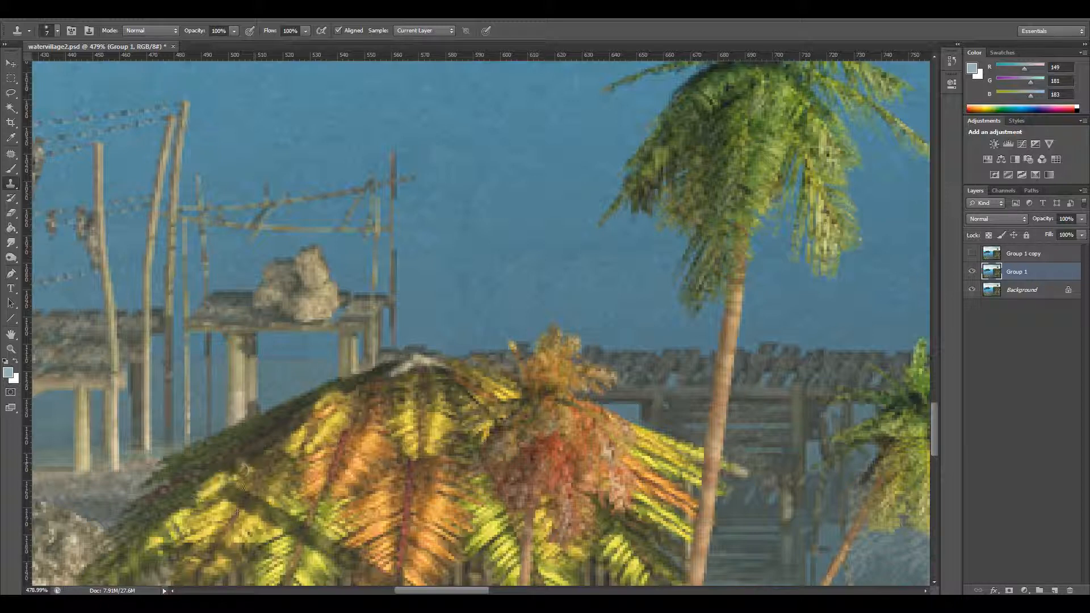
pyautogui.scroll(-3, 177, 450)
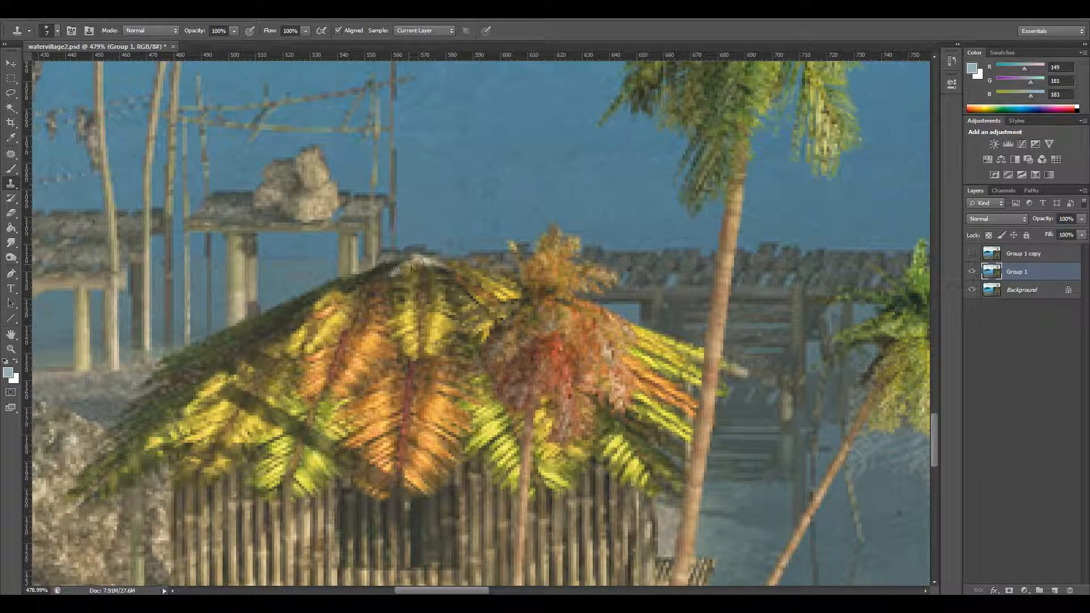
pyautogui.click(11, 349)
pyautogui.moveTo(534, 344); pyautogui.dragTo(453, 347)
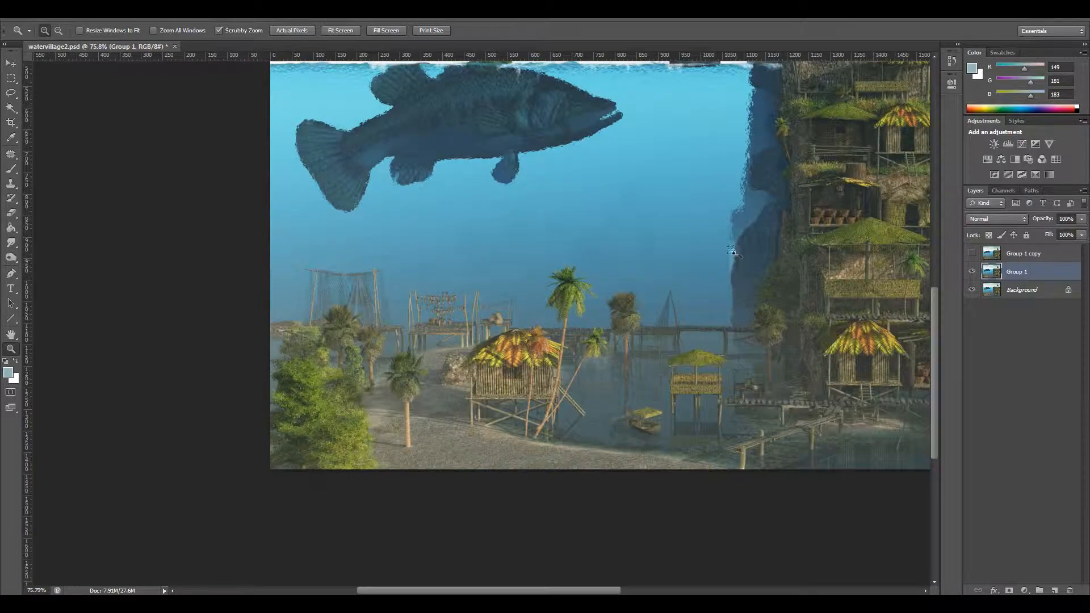
pyautogui.moveTo(737, 254); pyautogui.dragTo(715, 253)
pyautogui.moveTo(531, 287); pyautogui.dragTo(535, 290)
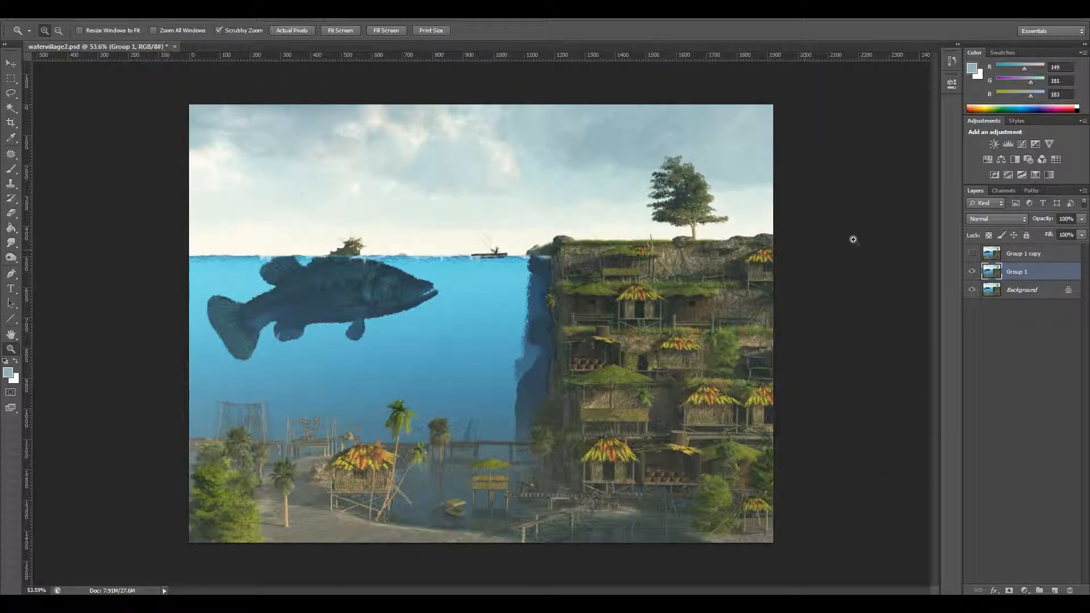
# Show Group 1 copy, apply the High Pass filter to it and set its blend mode to Overlay.
pyautogui.click(1039, 254)
pyautogui.click(972, 253)
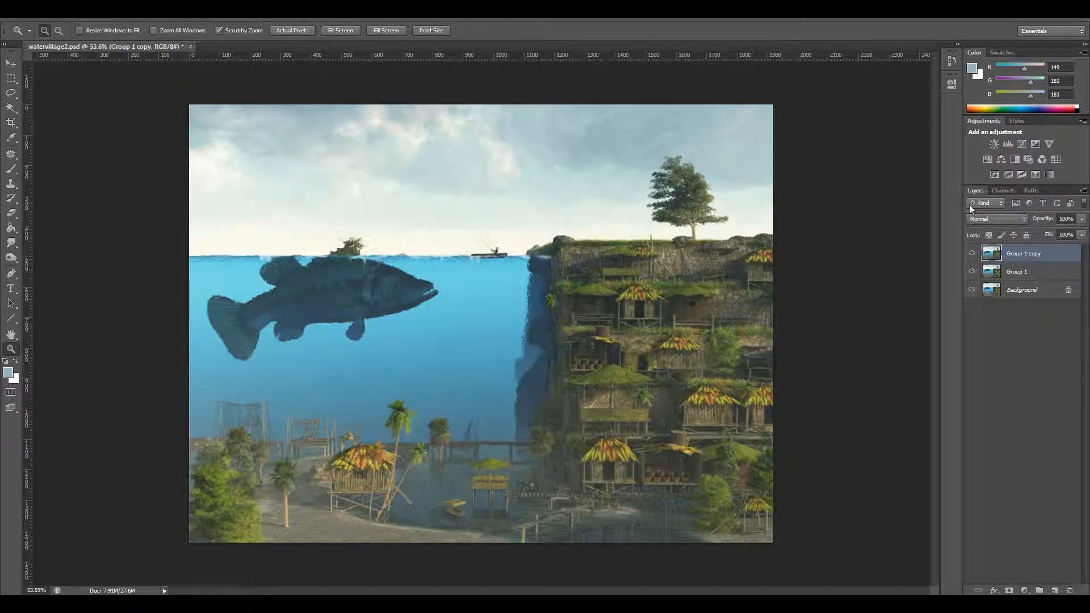
pyautogui.click(179, 13)
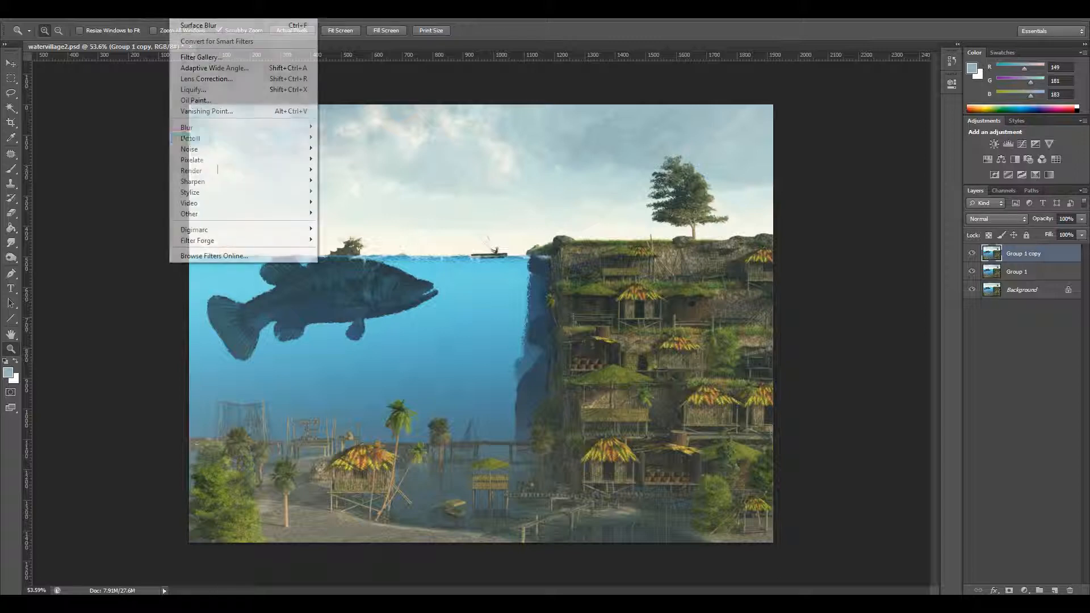
pyautogui.moveTo(247, 214)
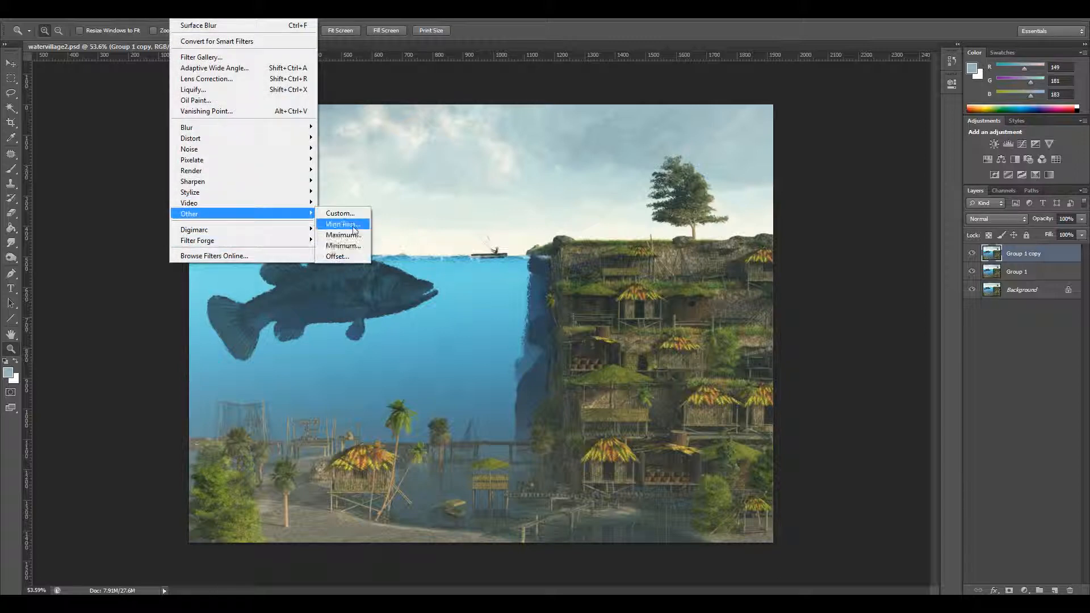
pyautogui.click(347, 225)
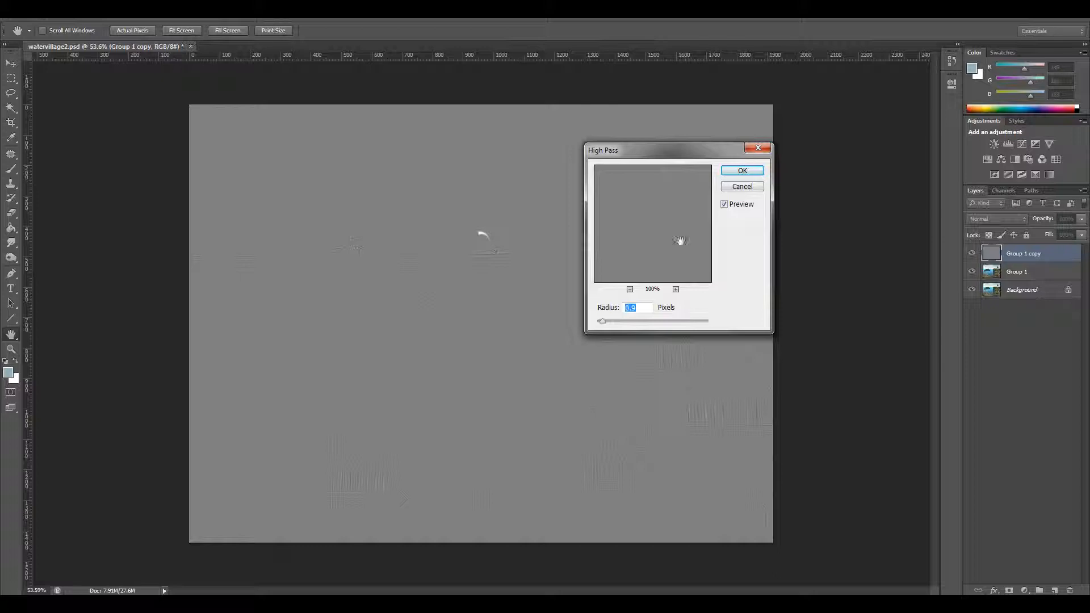
pyautogui.click(743, 173)
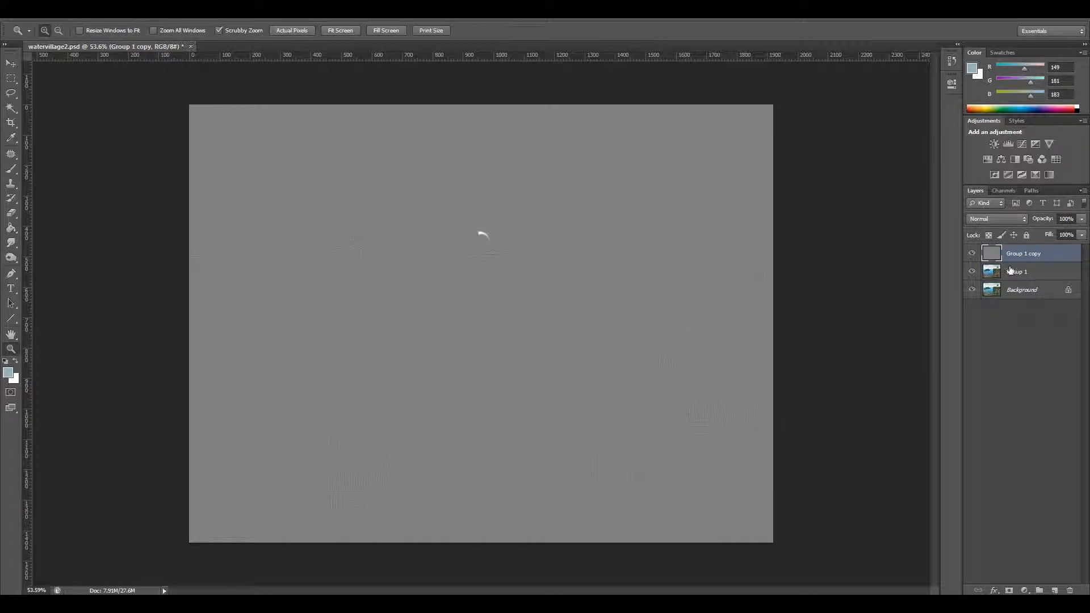
pyautogui.click(1022, 218)
pyautogui.click(1008, 372)
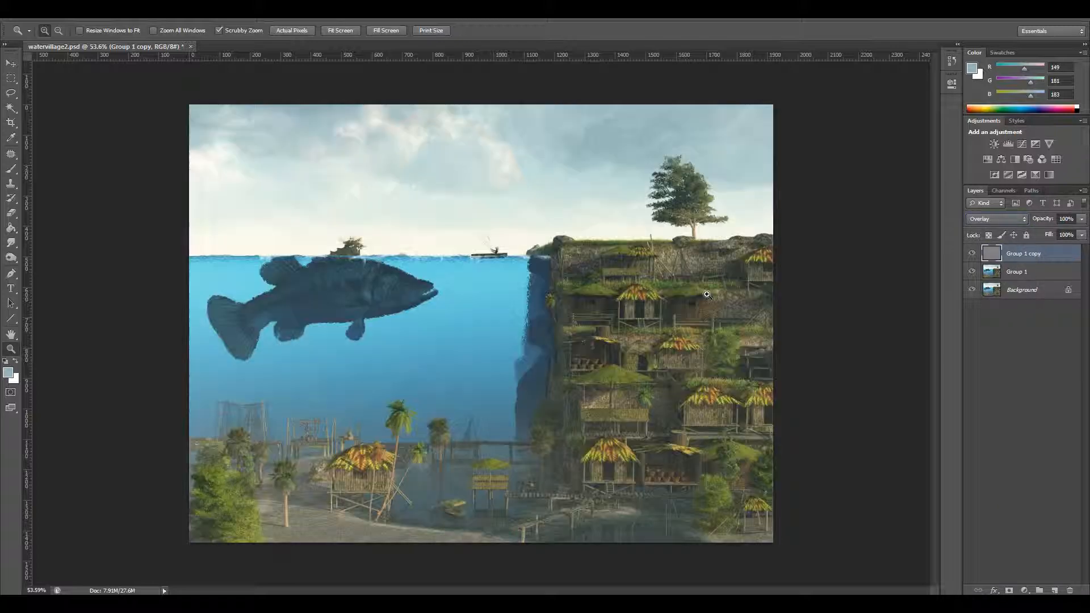
# Set the foreground colour to neutral grey 808080 for retouching the sharpening layer around the fisherman.
pyautogui.moveTo(493, 247); pyautogui.dragTo(578, 263)
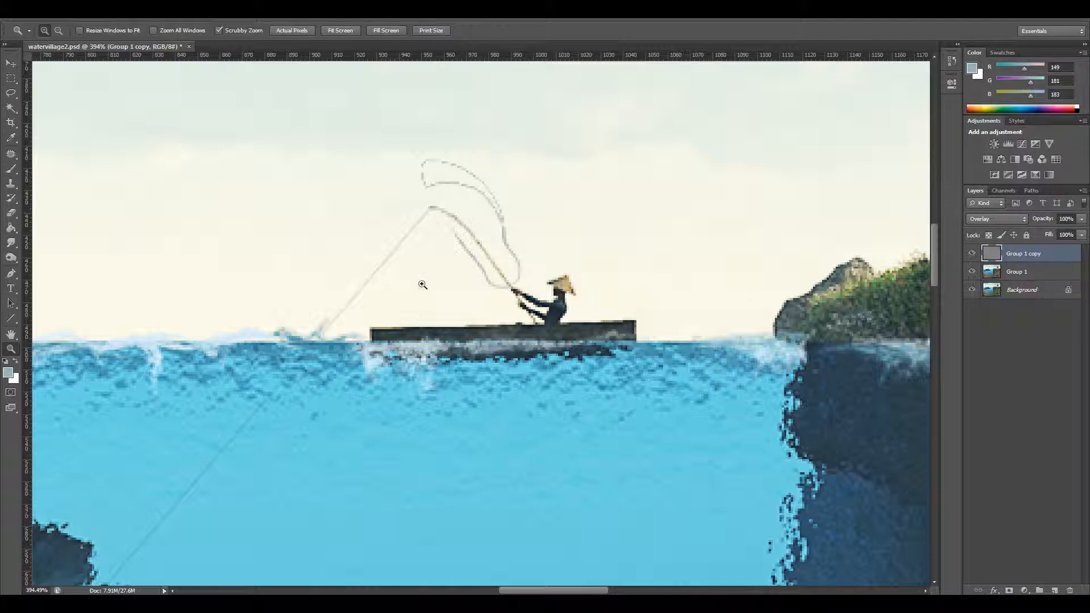
pyautogui.click(8, 372)
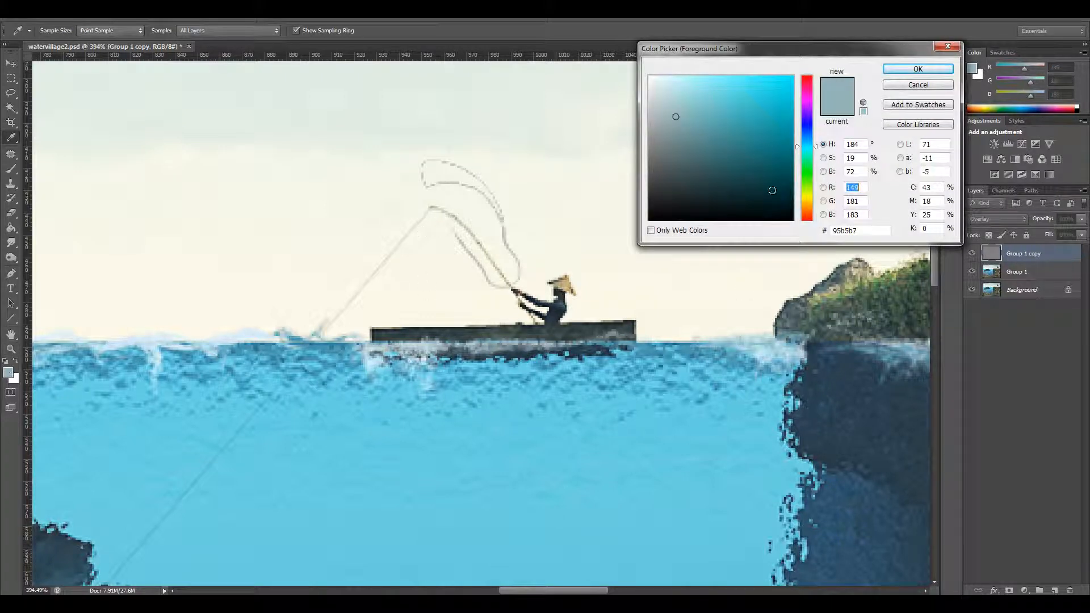
pyautogui.moveTo(677, 128)
pyautogui.mouseDown()
pyautogui.moveTo(623, 128)
pyautogui.moveTo(616, 145)
pyautogui.mouseUp()
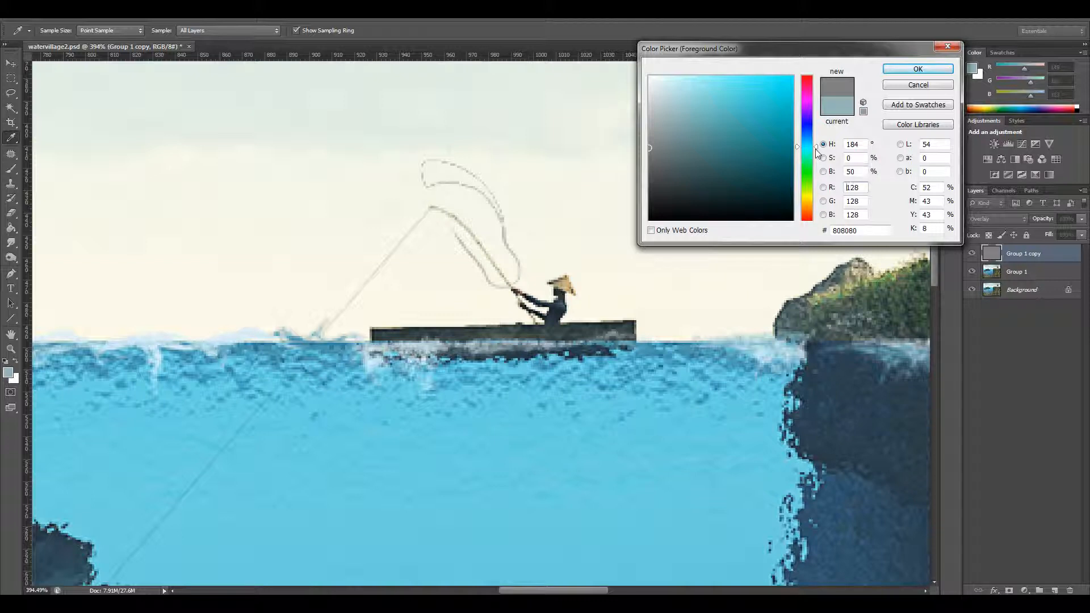
pyautogui.click(920, 71)
# Paint over the loose fishing line on Group 1 copy with a soft round 17 px brush, and compare the layers by toggling their visibility.
pyautogui.press('z')
pyautogui.click(11, 168)
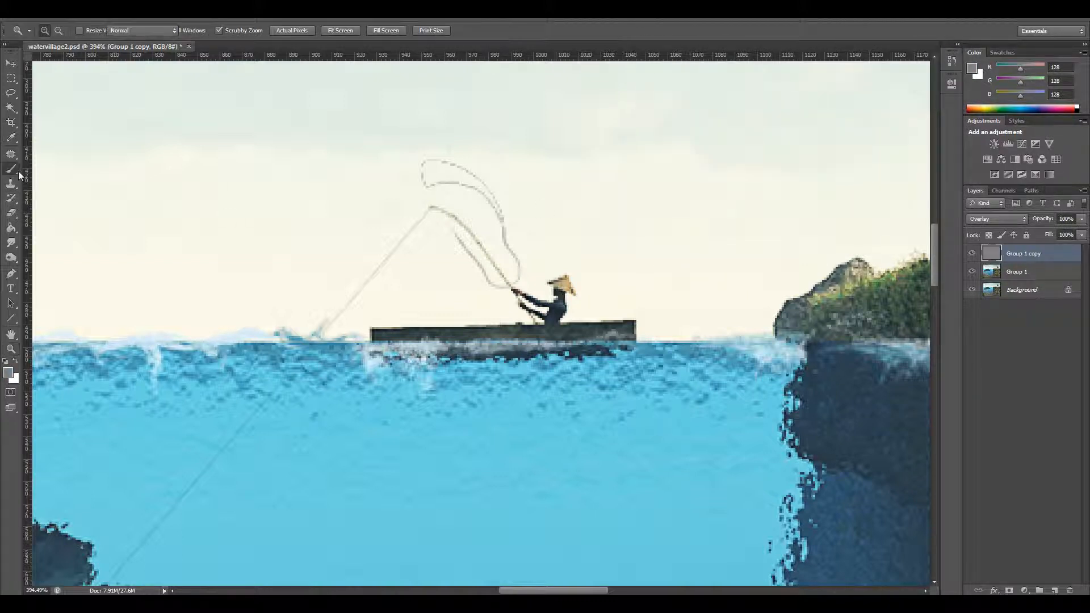
pyautogui.click(57, 33)
pyautogui.scroll(1, 232, 145)
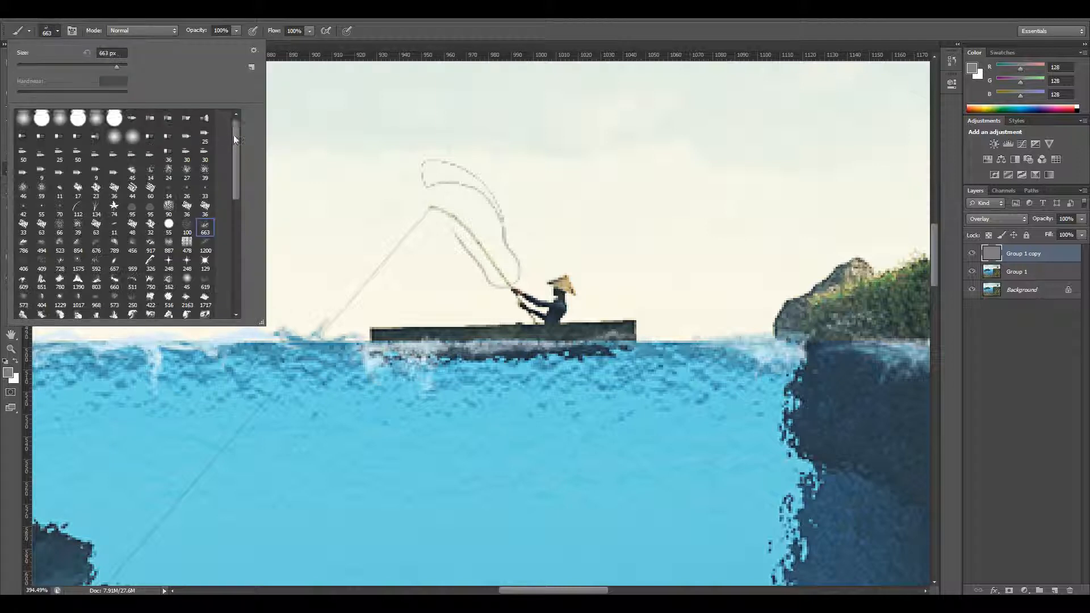
pyautogui.click(23, 118)
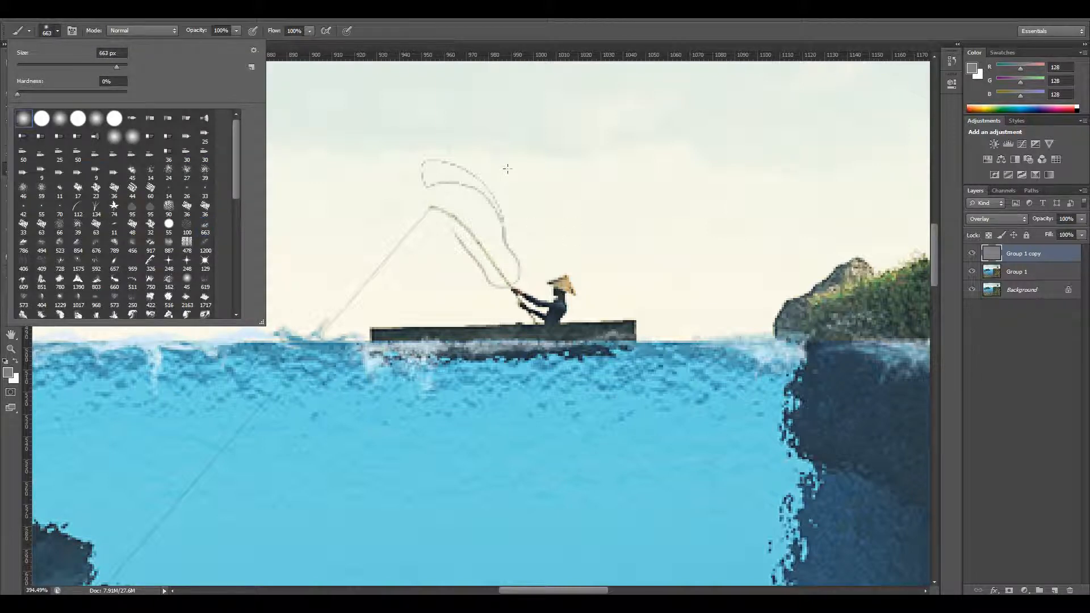
pyautogui.moveTo(69, 64); pyautogui.dragTo(59, 66)
pyautogui.click(492, 180)
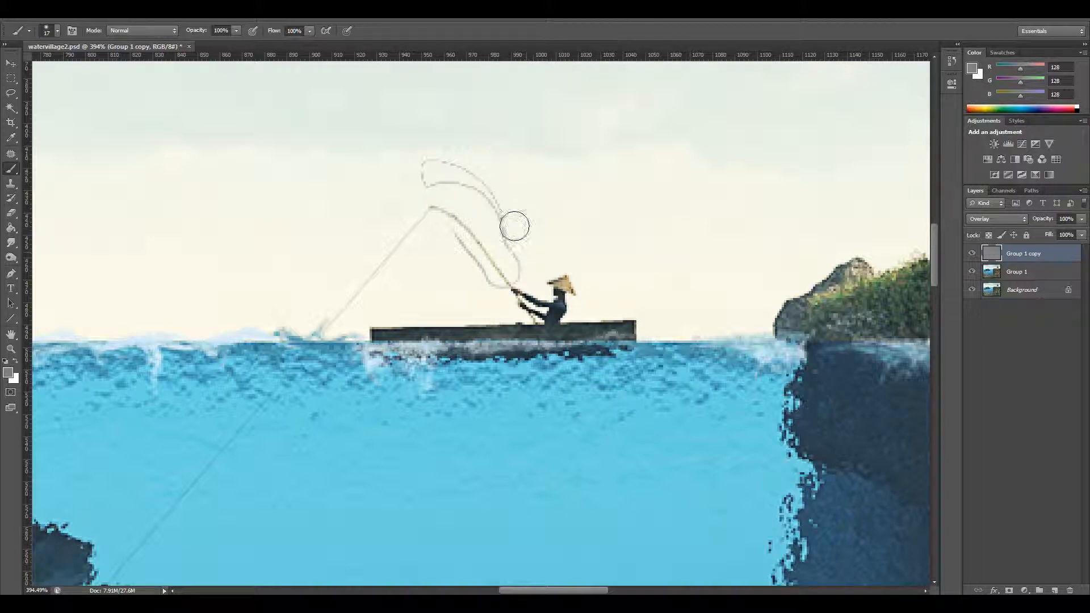
pyautogui.moveTo(454, 237); pyautogui.dragTo(509, 285)
pyautogui.keyDown('alt'); pyautogui.click(973, 272); pyautogui.keyUp('alt')
pyautogui.keyDown('alt'); pyautogui.click(973, 272); pyautogui.keyUp('alt')
pyautogui.click(972, 253)
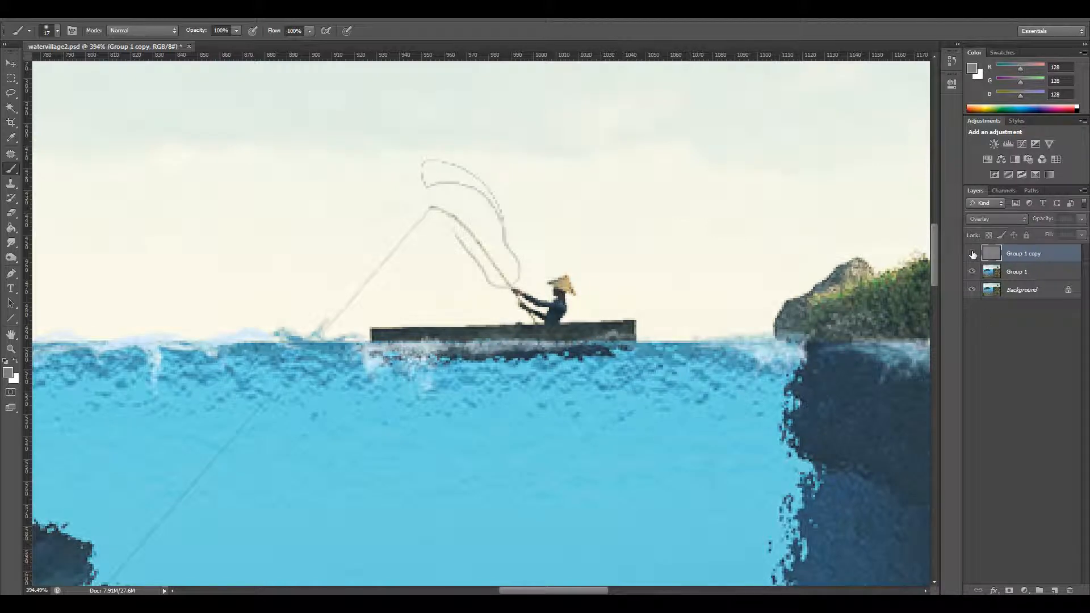
pyautogui.click(972, 254)
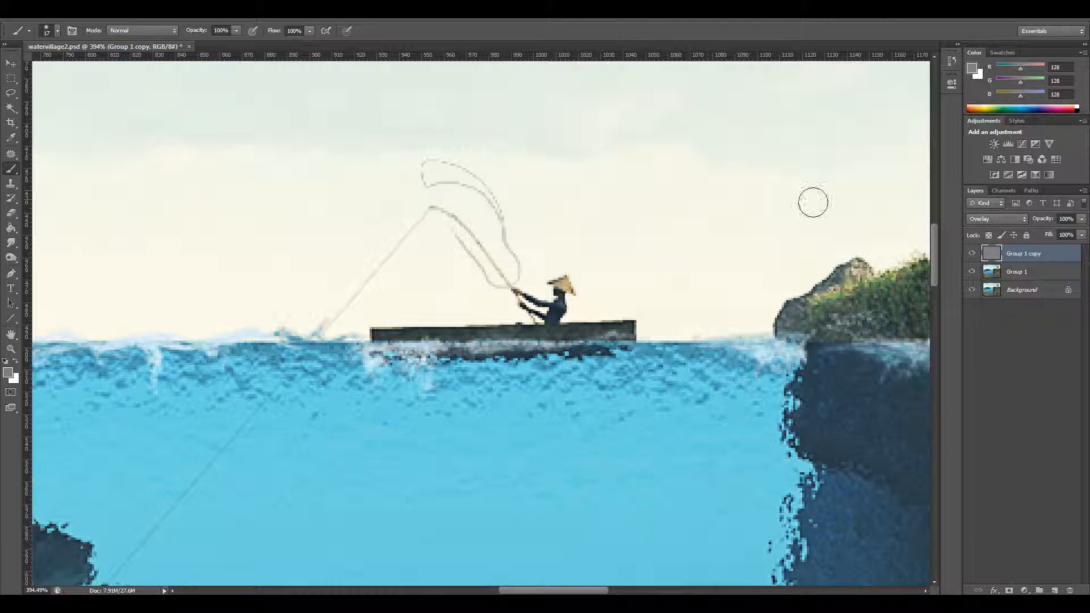
# Clone clean sky over the loose looping line around the fisherman's rod on the Group 1 layer.
pyautogui.click(1005, 272)
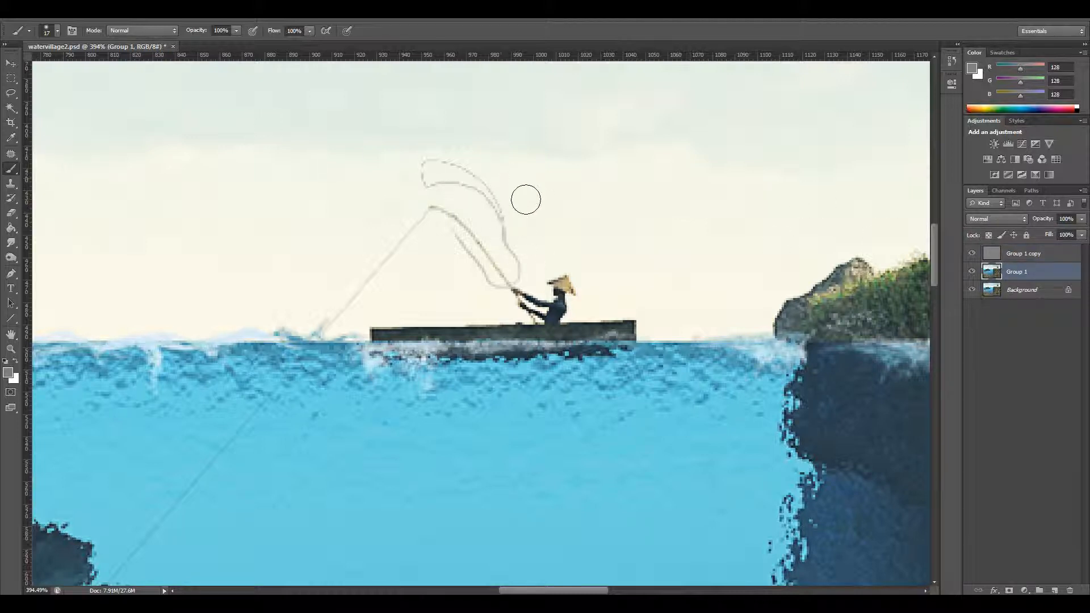
pyautogui.click(10, 183)
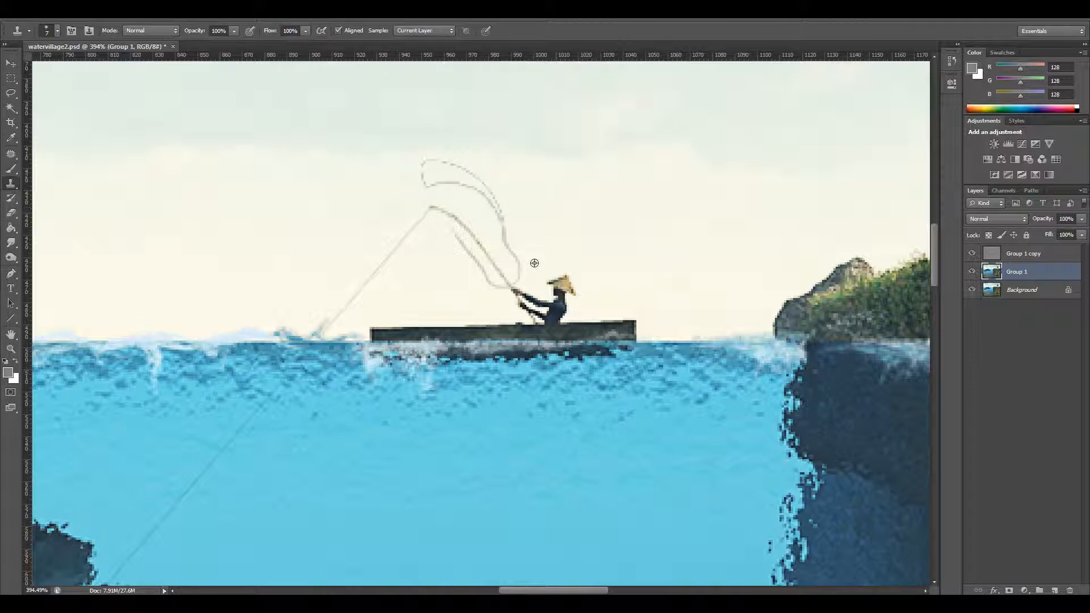
pyautogui.moveTo(517, 276)
pyautogui.mouseDown()
pyautogui.moveTo(486, 194)
pyautogui.moveTo(495, 187)
pyautogui.mouseUp()
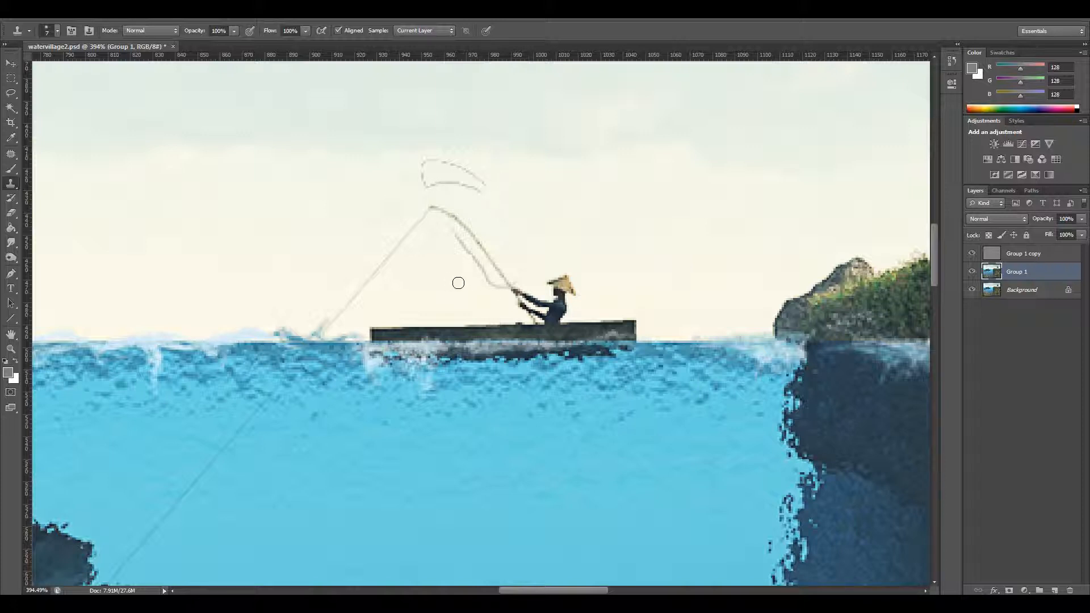
pyautogui.moveTo(502, 290); pyautogui.dragTo(459, 237)
pyautogui.moveTo(423, 191)
pyautogui.mouseDown()
pyautogui.moveTo(434, 179)
pyautogui.moveTo(470, 186)
pyautogui.moveTo(442, 180)
pyautogui.moveTo(454, 178)
pyautogui.moveTo(490, 189)
pyautogui.moveTo(452, 166)
pyautogui.moveTo(431, 175)
pyautogui.moveTo(421, 166)
pyautogui.moveTo(454, 157)
pyautogui.moveTo(445, 185)
pyautogui.mouseUp()
pyautogui.scroll(-1, 487, 245)
pyautogui.scroll(-3, 488, 245)
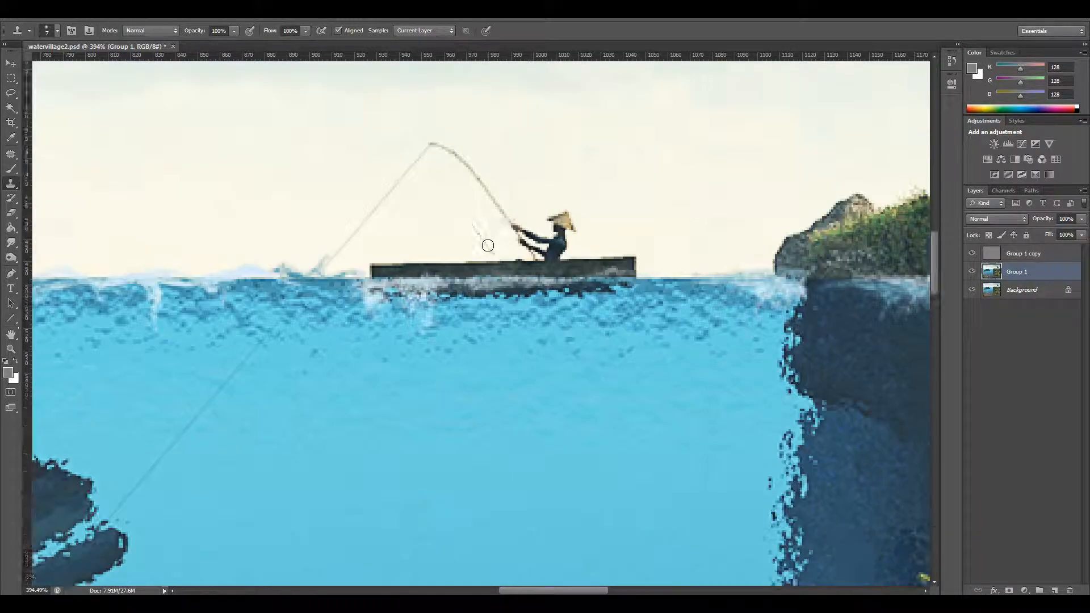
pyautogui.scroll(5, 487, 246)
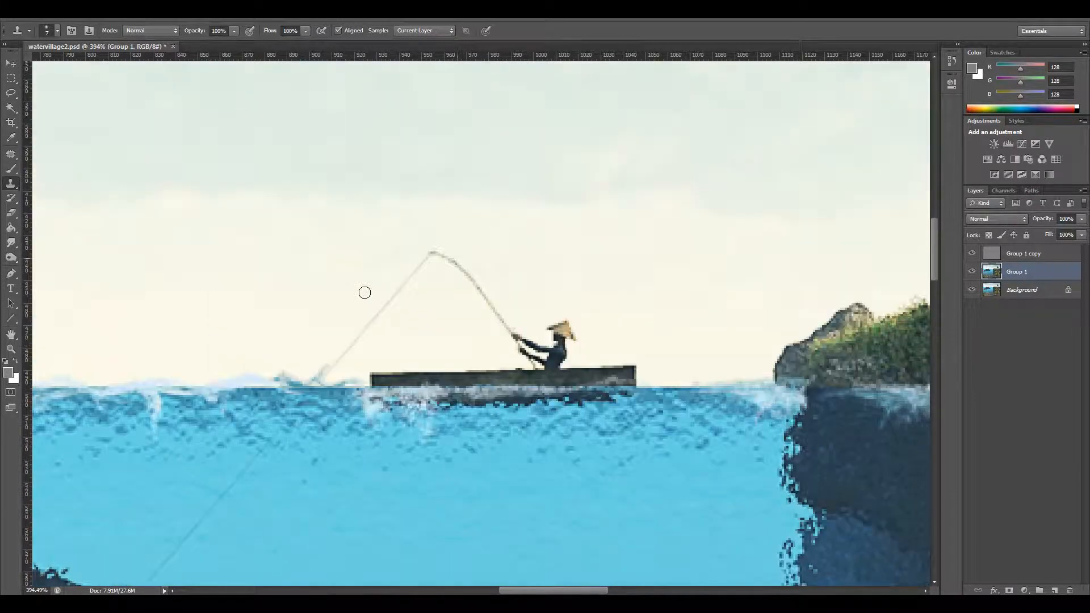
# Review the whole composite and duplicate the Group 1 layer.
pyautogui.click(11, 349)
pyautogui.moveTo(435, 352); pyautogui.dragTo(515, 328)
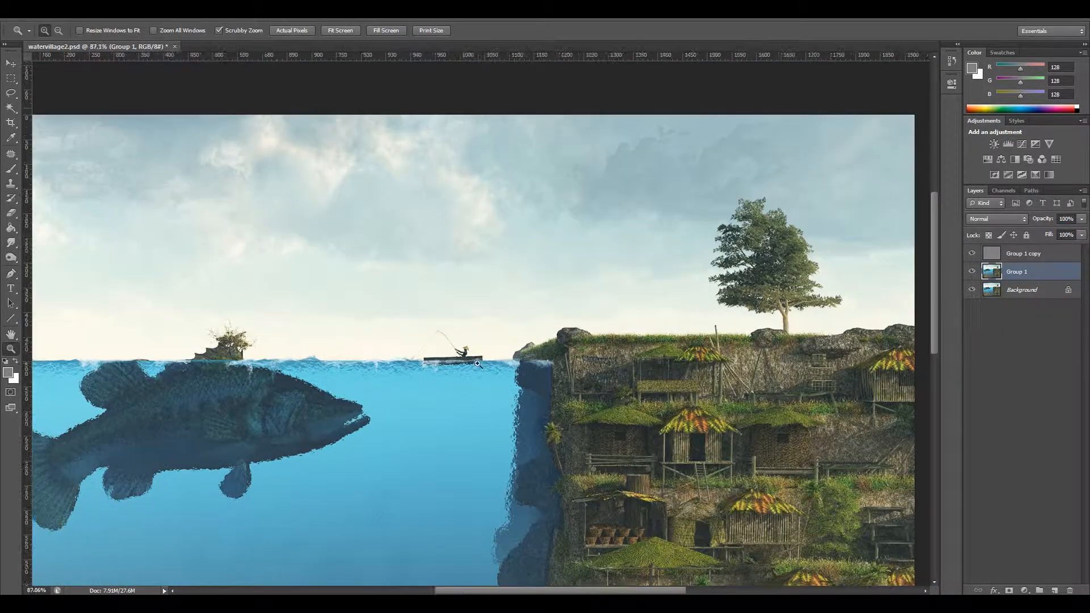
pyautogui.moveTo(479, 364); pyautogui.dragTo(449, 365)
pyautogui.scroll(-3, 547, 387)
pyautogui.moveTo(547, 387); pyautogui.dragTo(640, 368)
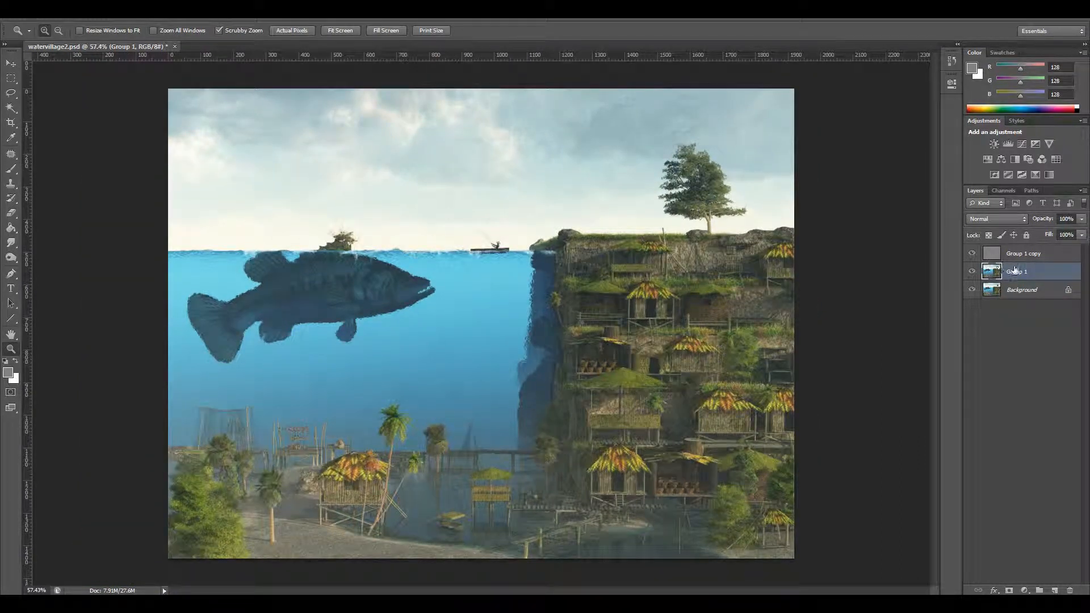
pyautogui.moveTo(993, 274); pyautogui.dragTo(1054, 590)
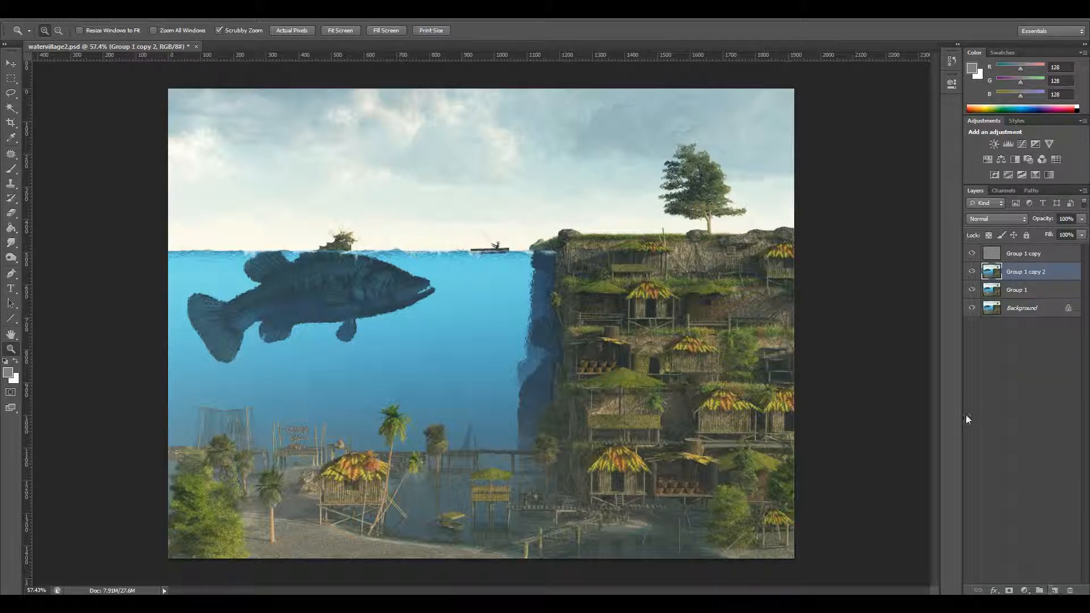
pyautogui.moveTo(478, 295)
pyautogui.mouseDown()
pyautogui.moveTo(516, 287)
pyautogui.moveTo(499, 291)
pyautogui.mouseUp()
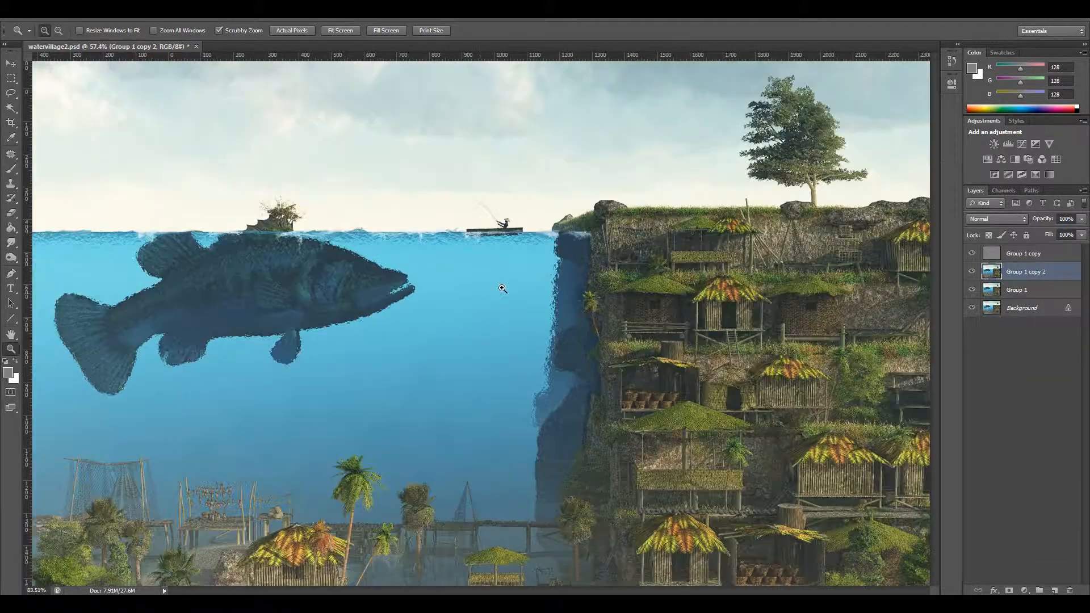
pyautogui.click(148, 13)
pyautogui.moveTo(180, 13)
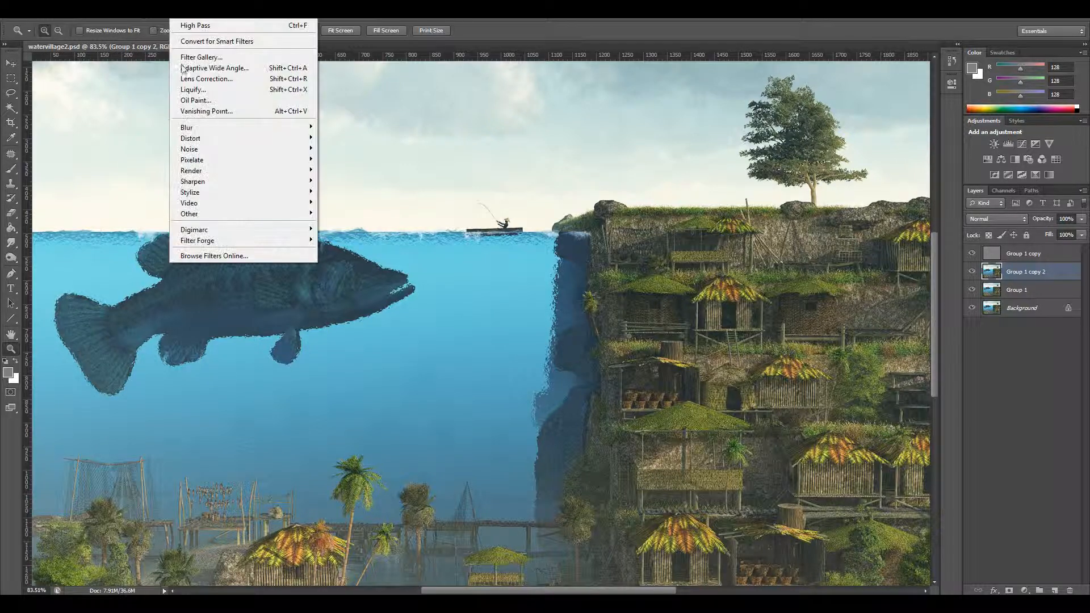
pyautogui.moveTo(254, 148)
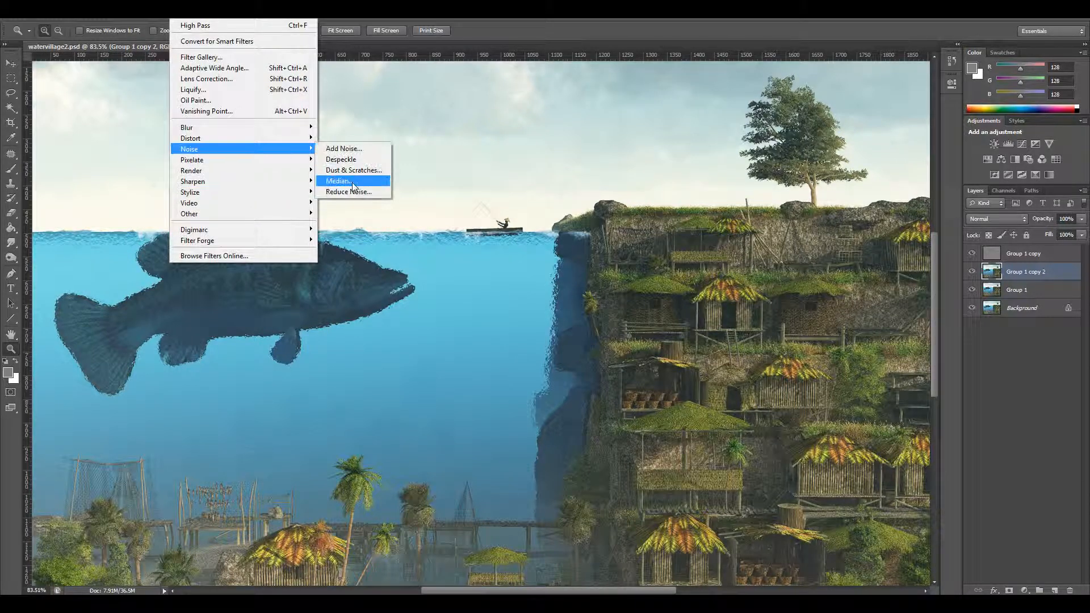
pyautogui.click(343, 192)
pyautogui.moveTo(781, 357); pyautogui.dragTo(621, 258)
pyautogui.moveTo(829, 387); pyautogui.dragTo(793, 283)
pyautogui.moveTo(908, 325)
pyautogui.mouseDown()
pyautogui.moveTo(864, 319)
pyautogui.moveTo(899, 331)
pyautogui.mouseUp()
pyautogui.click(929, 211)
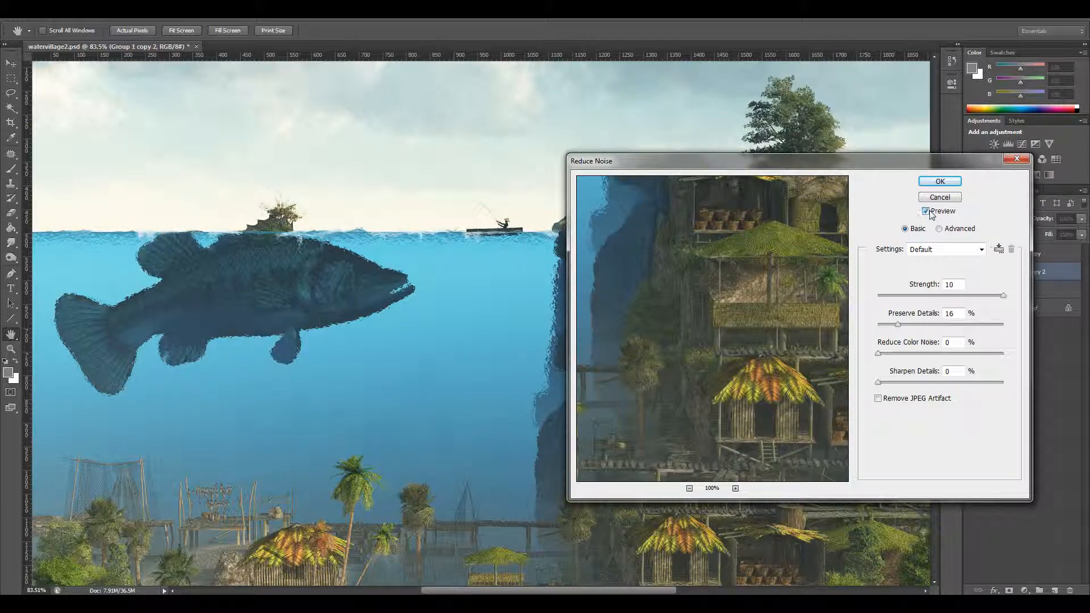
pyautogui.click(929, 211)
pyautogui.moveTo(676, 332); pyautogui.dragTo(756, 301)
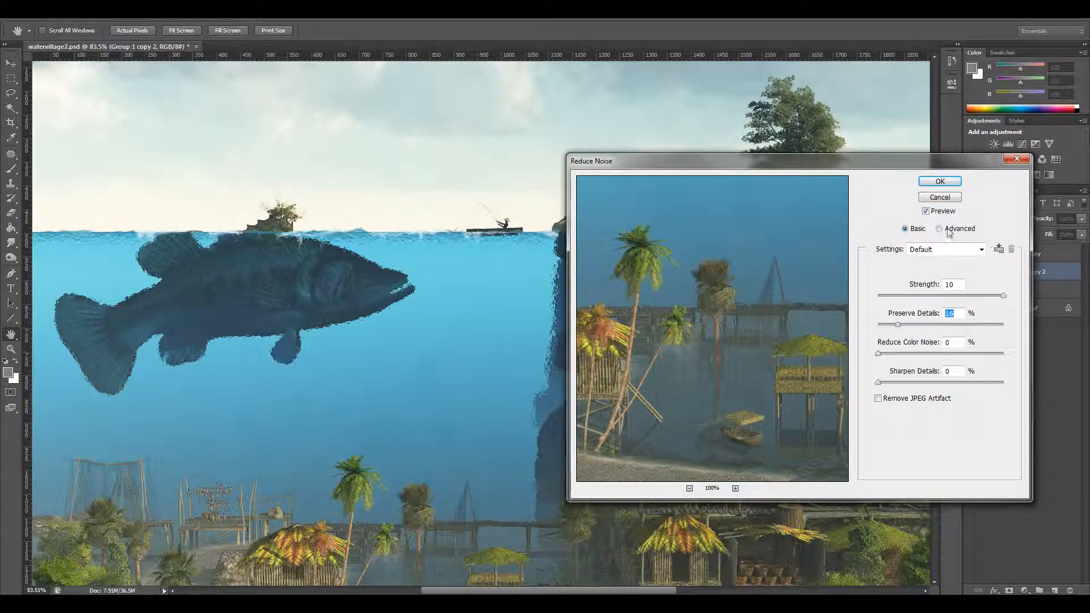
pyautogui.click(926, 211)
pyautogui.click(926, 211)
pyautogui.click(896, 324)
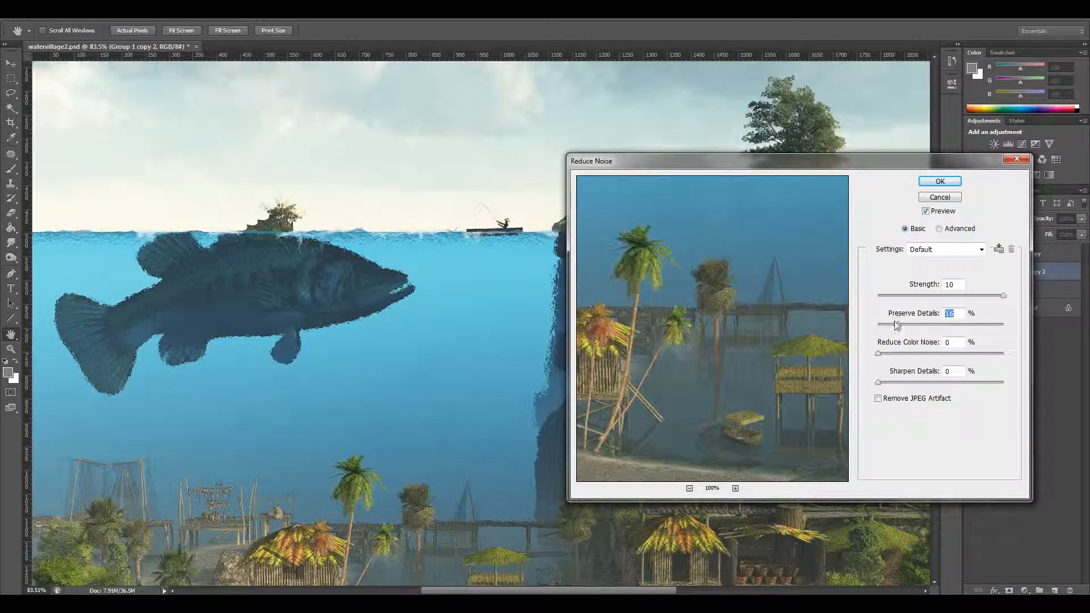
pyautogui.click(940, 196)
# Merge Group 1 copy with Group 1 copy 2 and duplicate the merged layer.
pyautogui.press('z')
pyautogui.moveTo(513, 335); pyautogui.dragTo(841, 363)
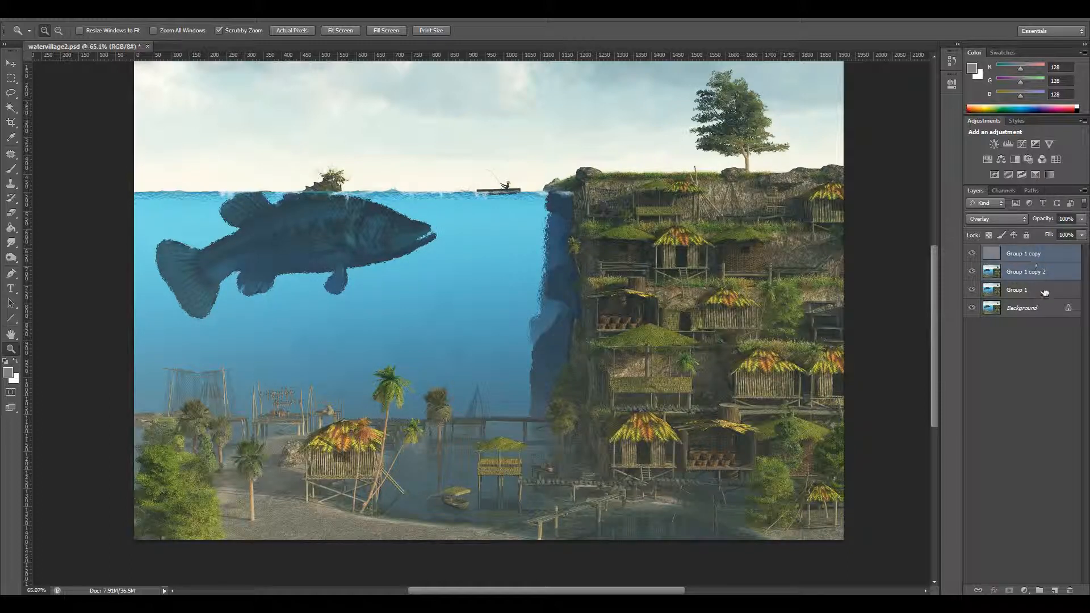
pyautogui.moveTo(990, 251); pyautogui.dragTo(1055, 591)
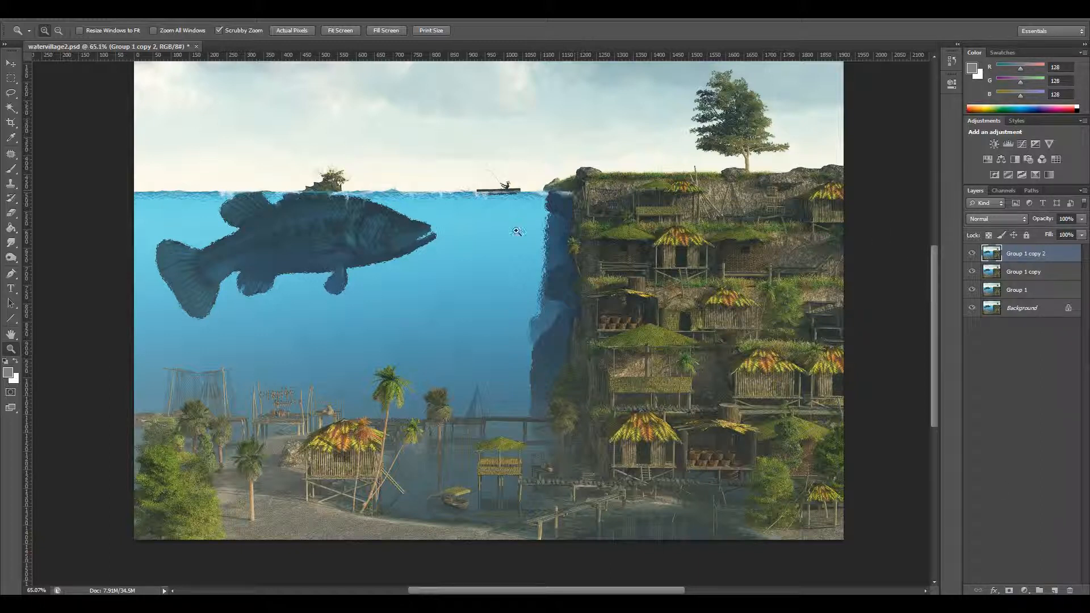
# Apply the Filter Forge PhotoTone photo filter with its user preset to the Group 1 copy 2 layer.
pyautogui.scroll(3, 714, 242)
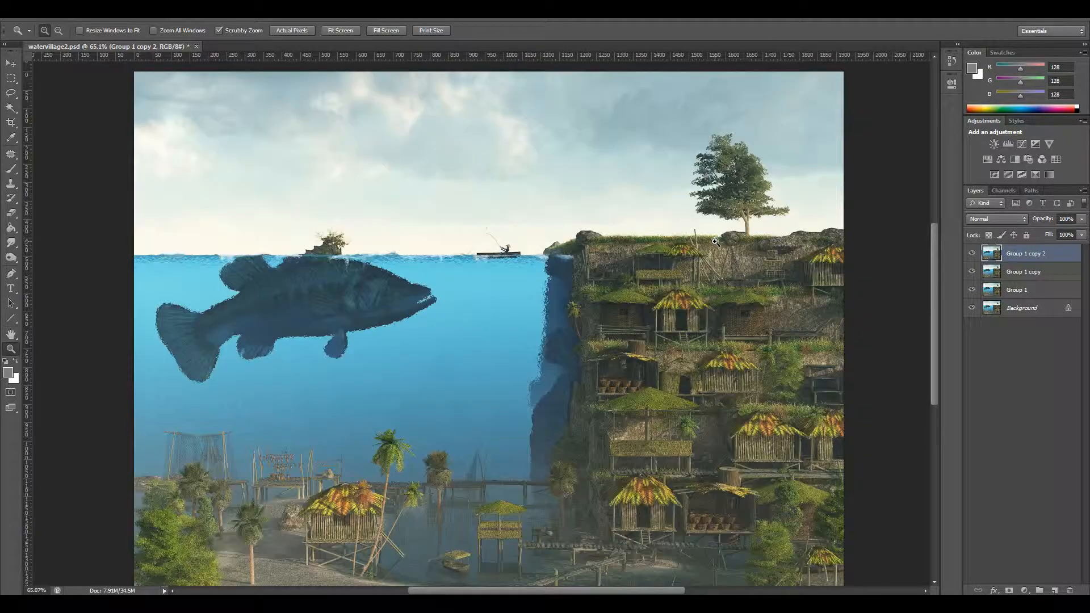
pyautogui.moveTo(704, 244); pyautogui.dragTo(692, 243)
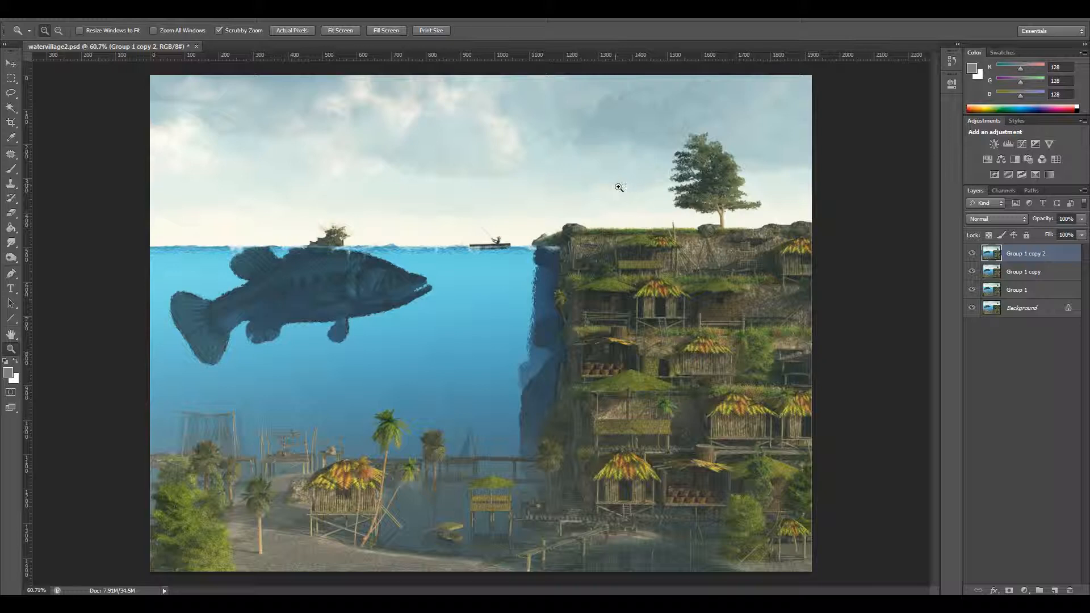
pyautogui.click(178, 12)
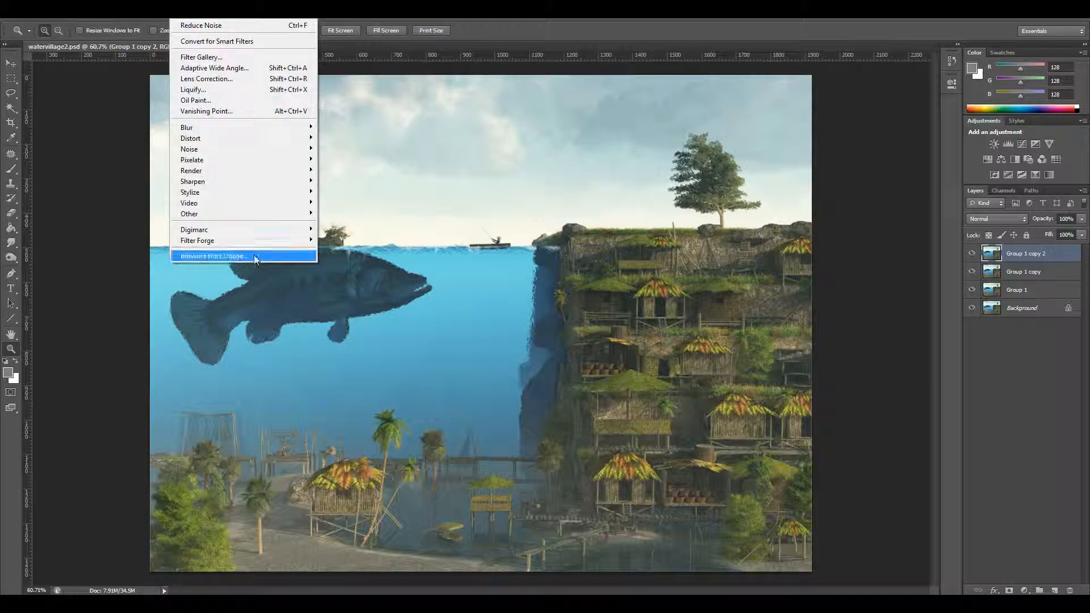
pyautogui.moveTo(255, 243)
pyautogui.click(342, 241)
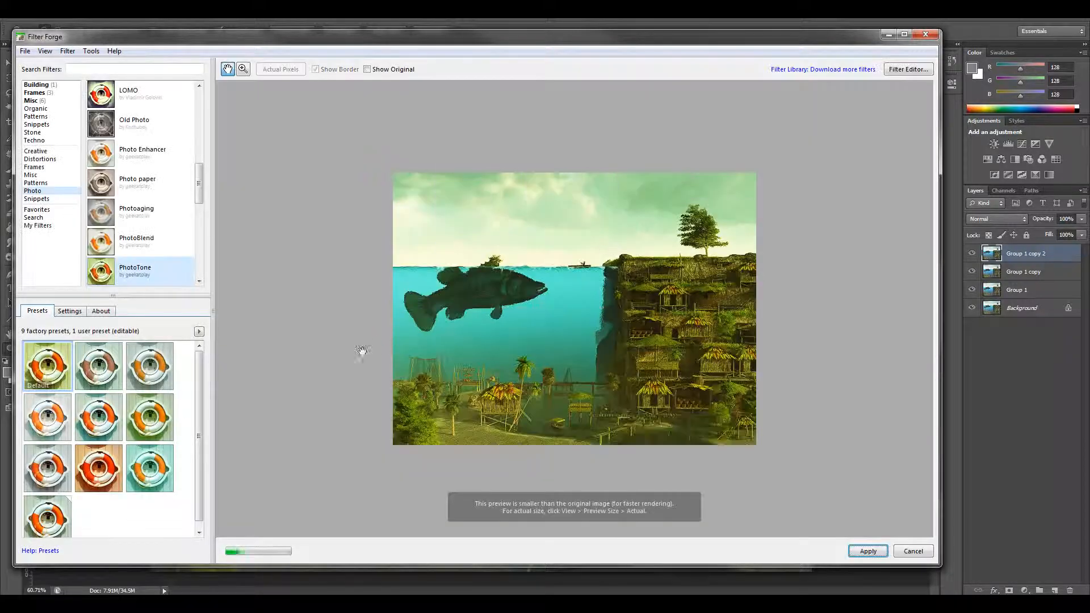
pyautogui.click(55, 518)
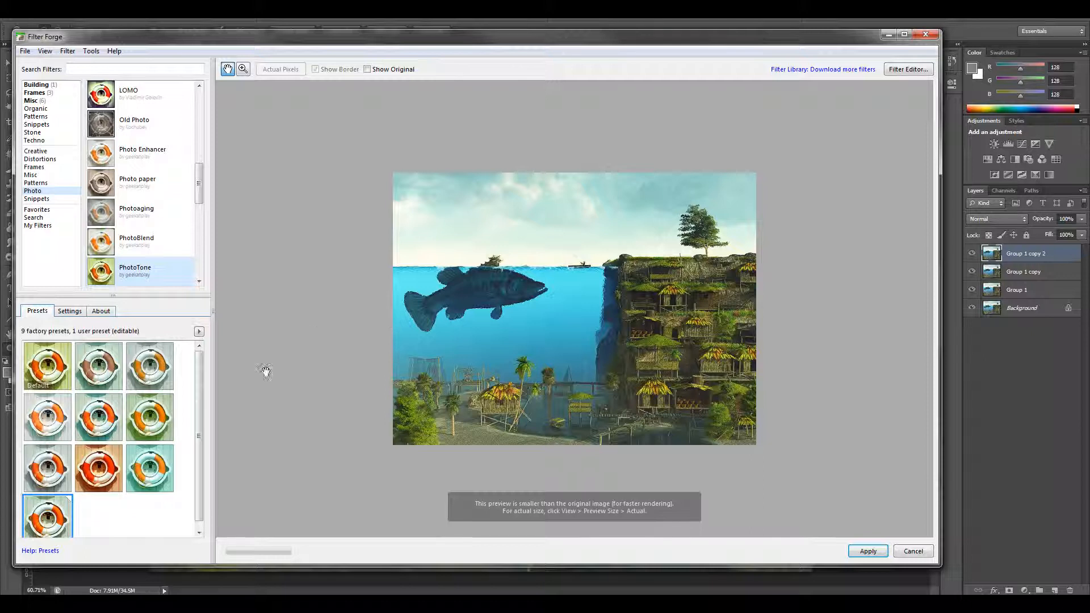
pyautogui.click(60, 373)
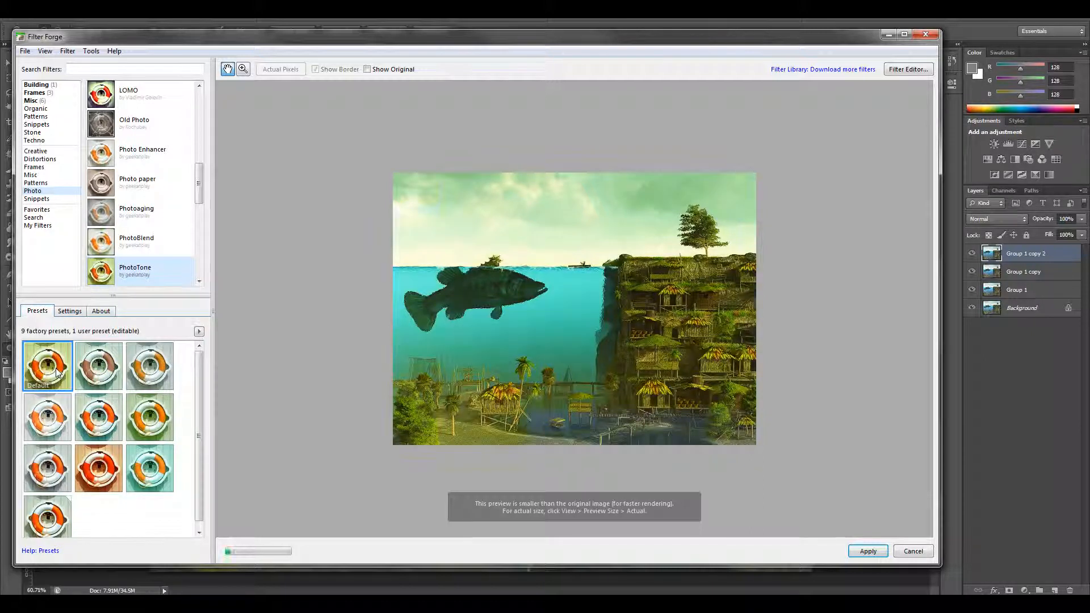
pyautogui.click(104, 369)
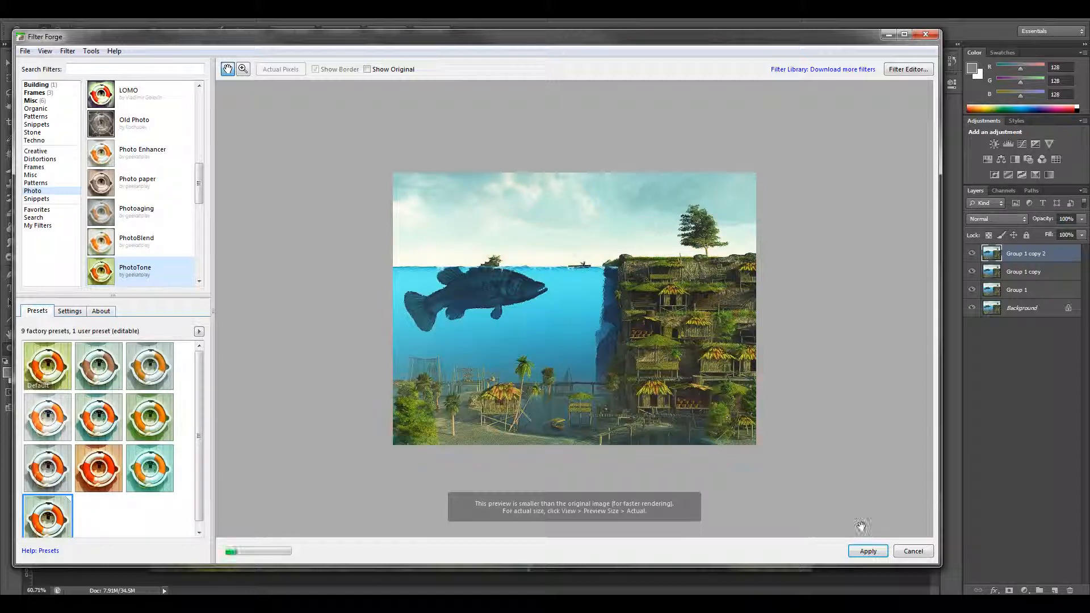
pyautogui.click(867, 551)
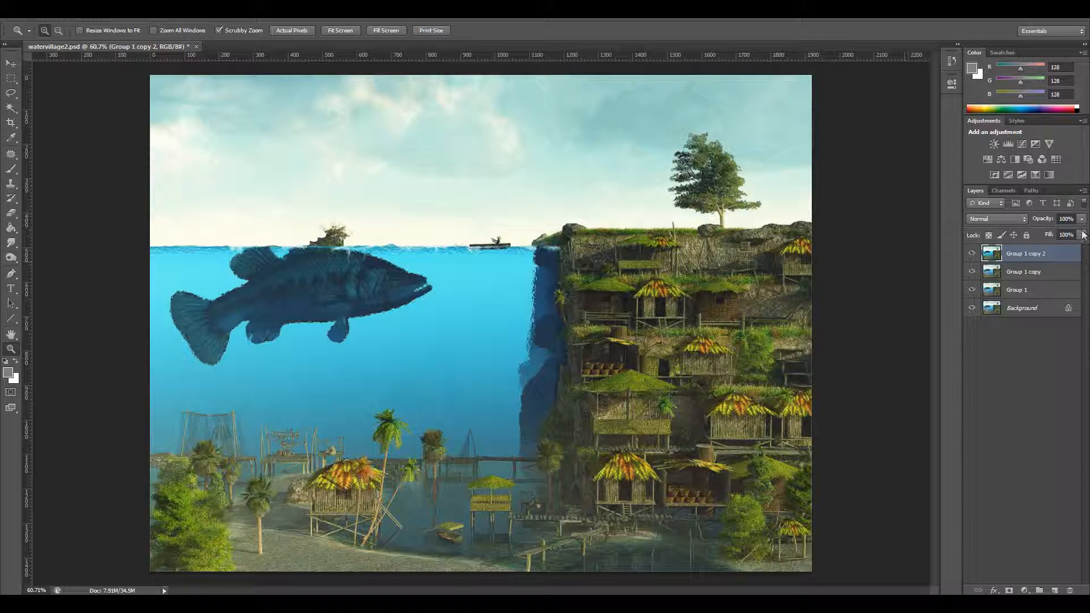
pyautogui.moveTo(1082, 238)
pyautogui.mouseDown()
pyautogui.moveTo(1069, 249)
pyautogui.moveTo(1083, 248)
pyautogui.mouseUp()
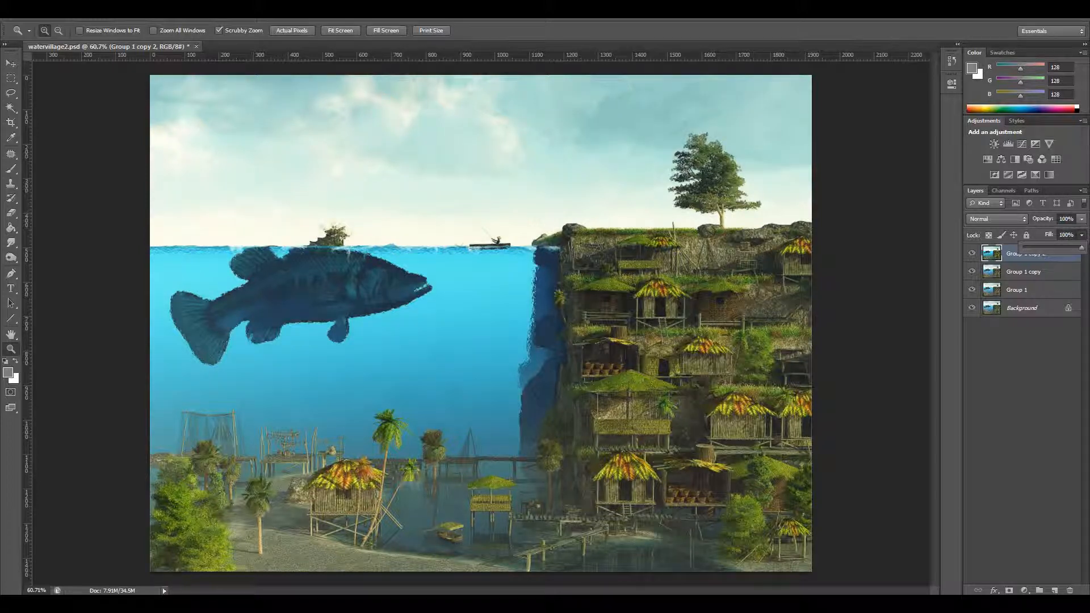
pyautogui.click(1040, 260)
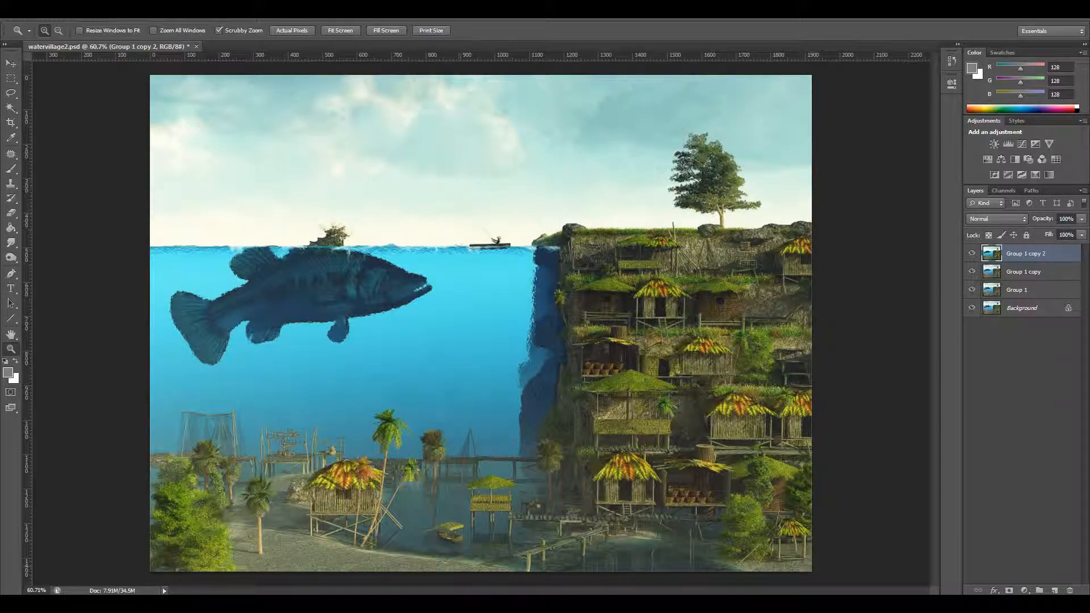
# Adjust the Color Balance midtones of Group 1 copy 2 to +13 red, +6 green and +6 blue with luminosity preserved.
pyautogui.click(77, 11)
pyautogui.moveTo(170, 42)
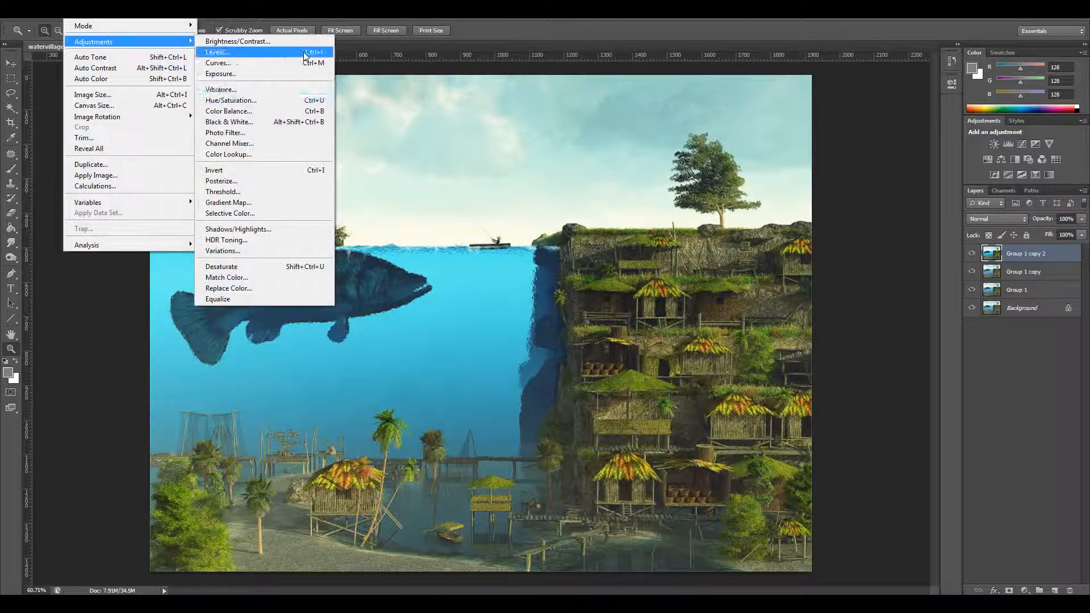
pyautogui.click(282, 111)
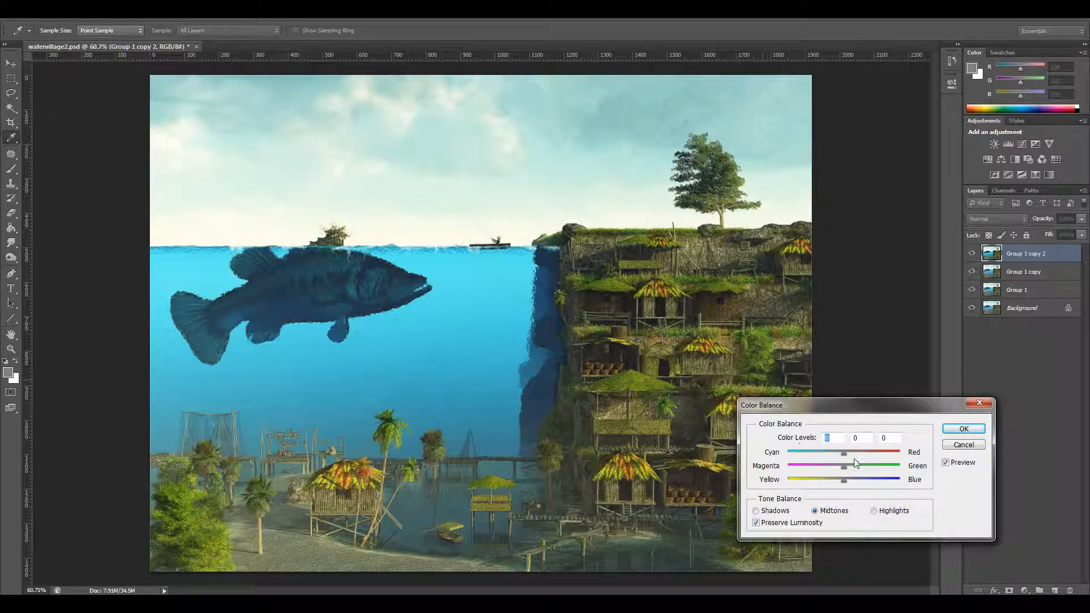
pyautogui.moveTo(844, 467)
pyautogui.mouseDown()
pyautogui.moveTo(850, 452)
pyautogui.moveTo(888, 454)
pyautogui.moveTo(850, 451)
pyautogui.moveTo(841, 479)
pyautogui.moveTo(882, 483)
pyautogui.moveTo(847, 479)
pyautogui.mouseUp()
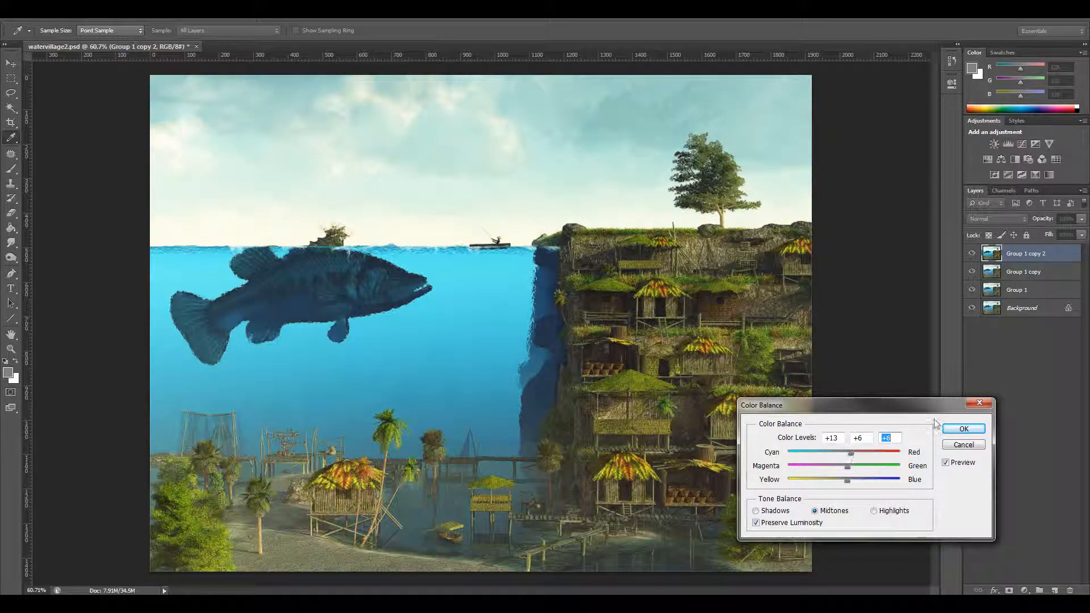
pyautogui.click(964, 429)
pyautogui.press('z')
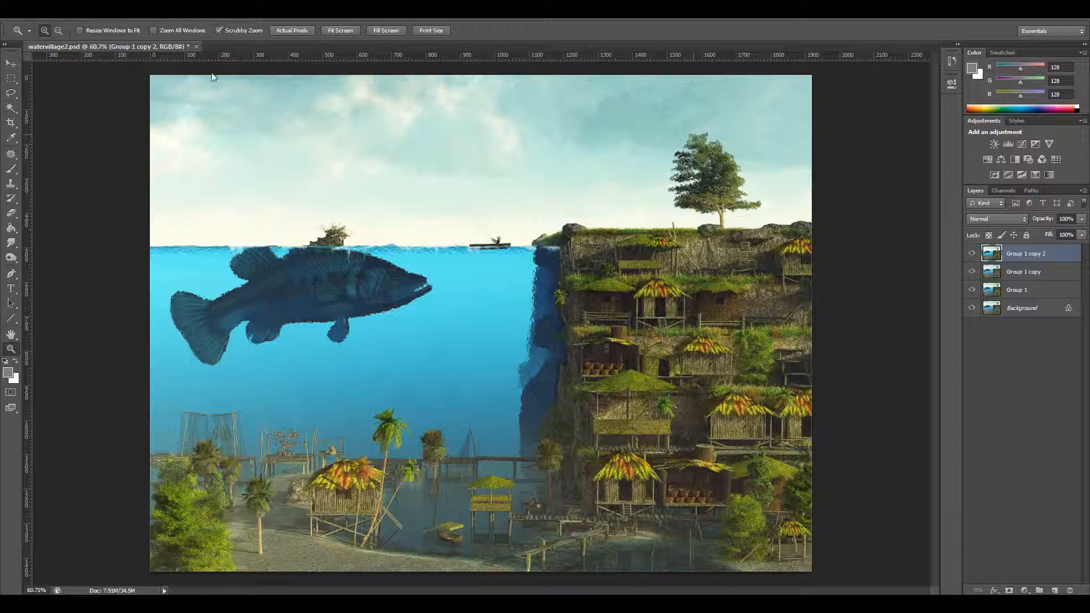
# Sharpen Group 1 copy 2 with a reduced Unsharp Mask amount at radius 1.0 pixels and threshold 4, comparing the preview on the huts.
pyautogui.moveTo(559, 285)
pyautogui.mouseDown()
pyautogui.moveTo(613, 286)
pyautogui.moveTo(549, 285)
pyautogui.mouseUp()
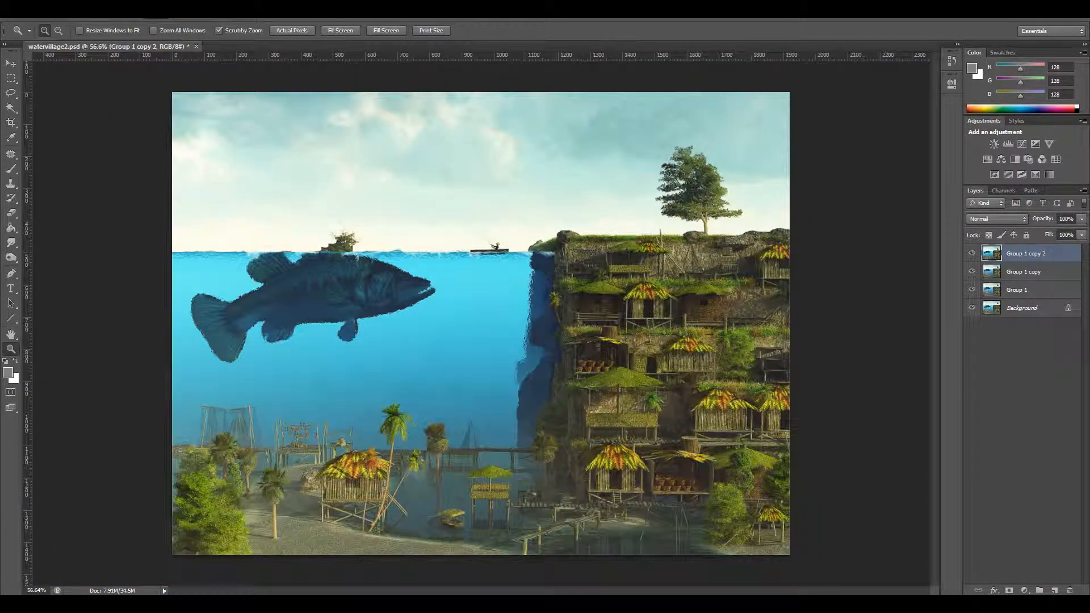
pyautogui.click(180, 13)
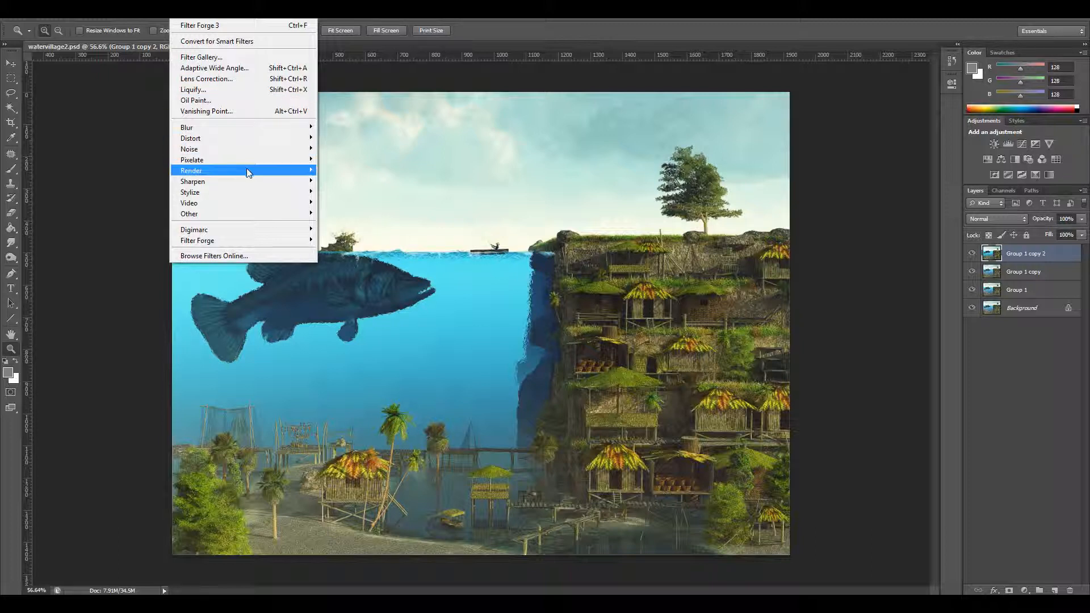
pyautogui.click(346, 225)
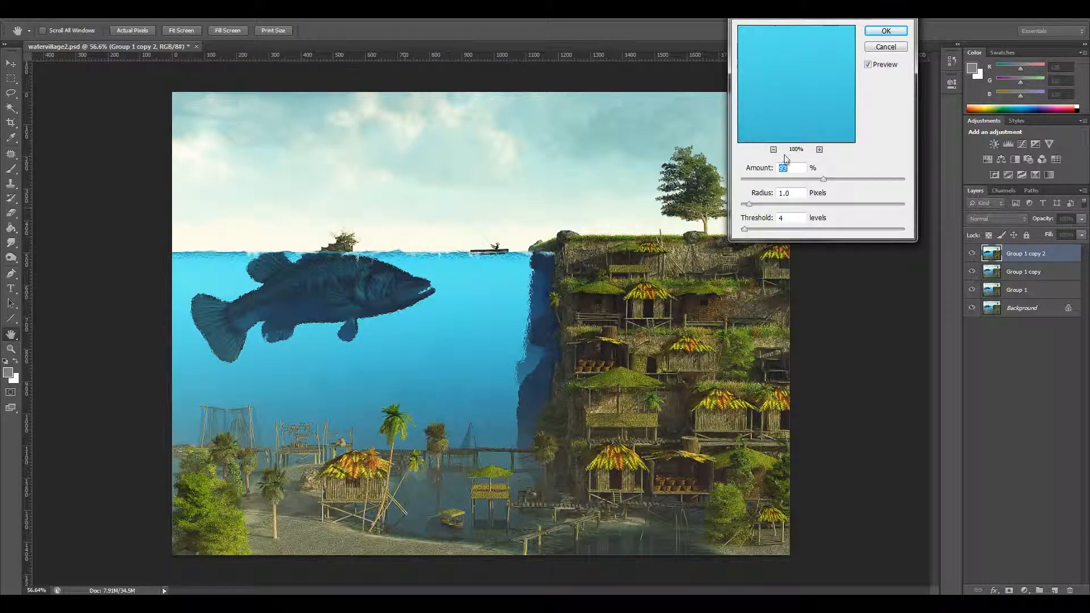
pyautogui.moveTo(822, 178)
pyautogui.mouseDown()
pyautogui.moveTo(889, 179)
pyautogui.moveTo(775, 181)
pyautogui.moveTo(810, 180)
pyautogui.mouseUp()
pyautogui.moveTo(810, 180); pyautogui.dragTo(809, 182)
pyautogui.click(869, 66)
pyautogui.click(612, 405)
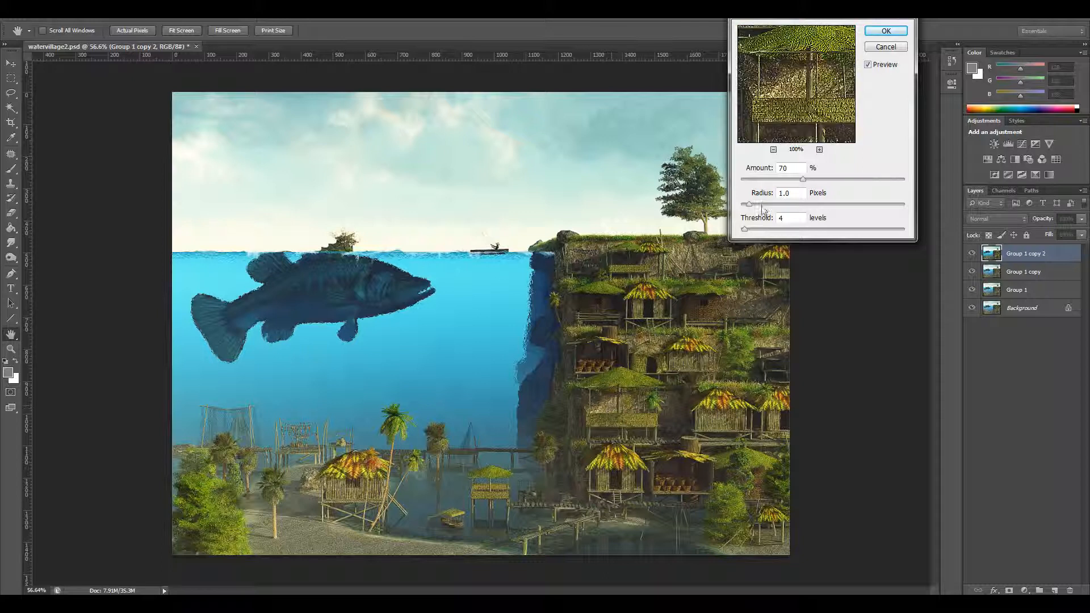
pyautogui.moveTo(803, 179); pyautogui.dragTo(791, 180)
pyautogui.click(867, 66)
pyautogui.moveTo(790, 180)
pyautogui.mouseDown()
pyautogui.moveTo(764, 181)
pyautogui.moveTo(781, 179)
pyautogui.mouseUp()
pyautogui.click(886, 31)
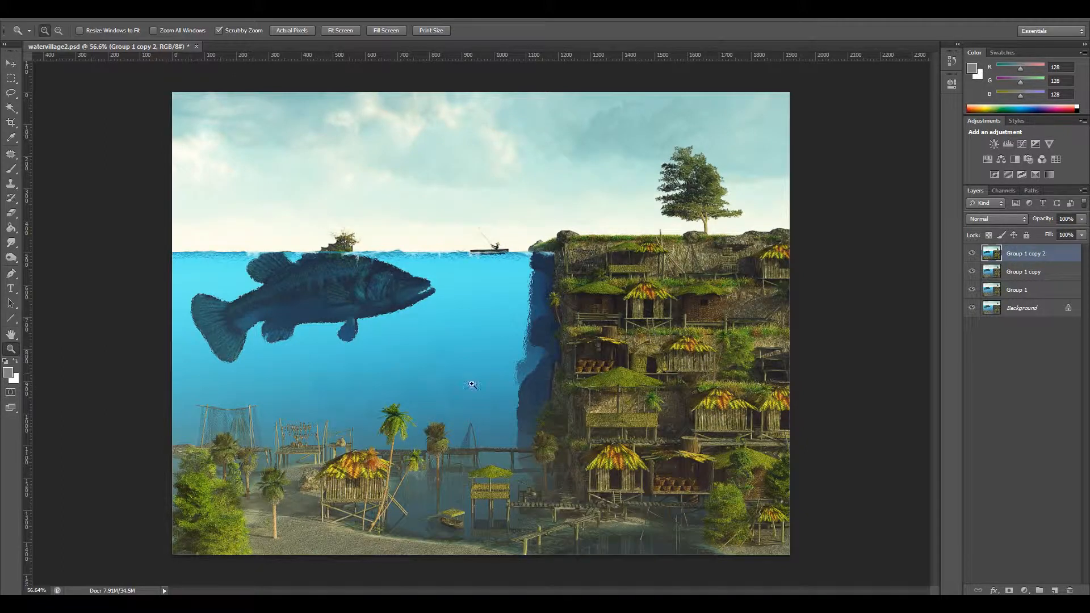
# Add a new layer, make an elliptical selection spanning the whole image, and invert it to select the outer corners.
pyautogui.moveTo(483, 381); pyautogui.dragTo(479, 380)
pyautogui.click(1054, 590)
pyautogui.click(10, 80)
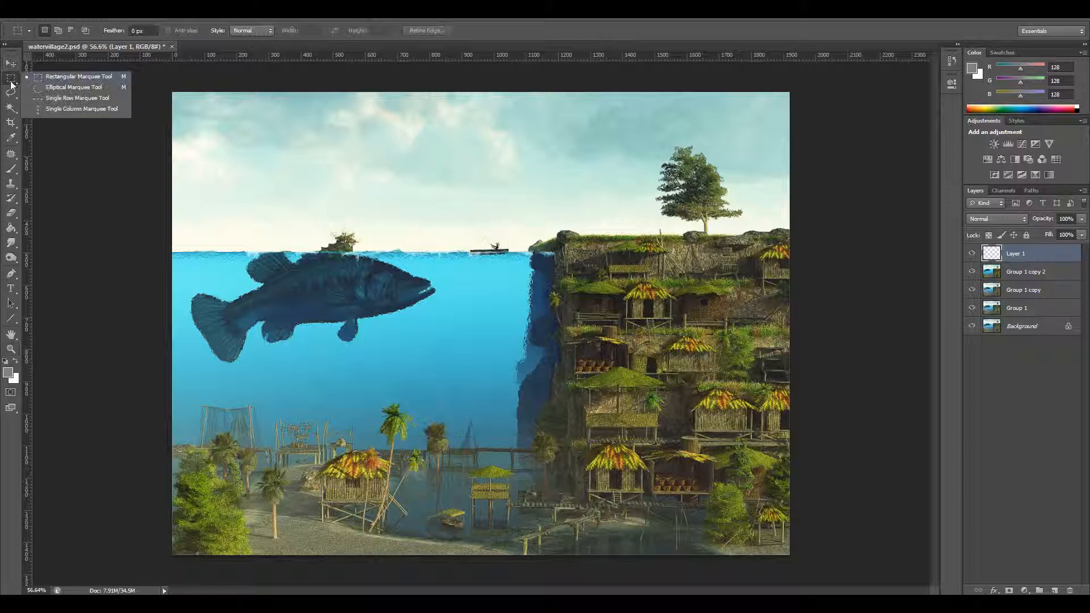
pyautogui.click(43, 87)
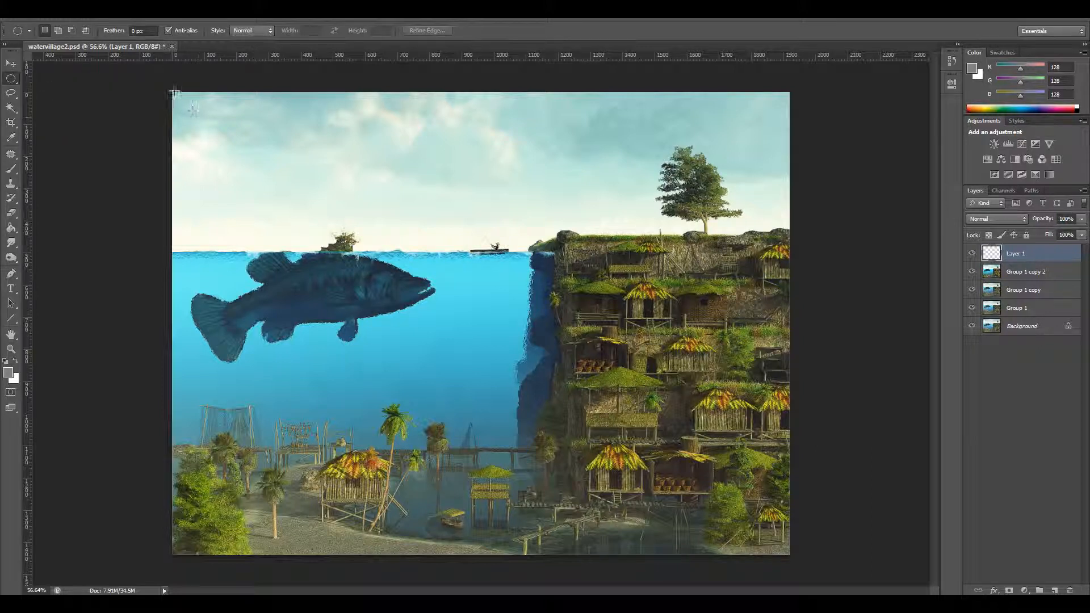
pyautogui.moveTo(174, 95); pyautogui.dragTo(788, 555)
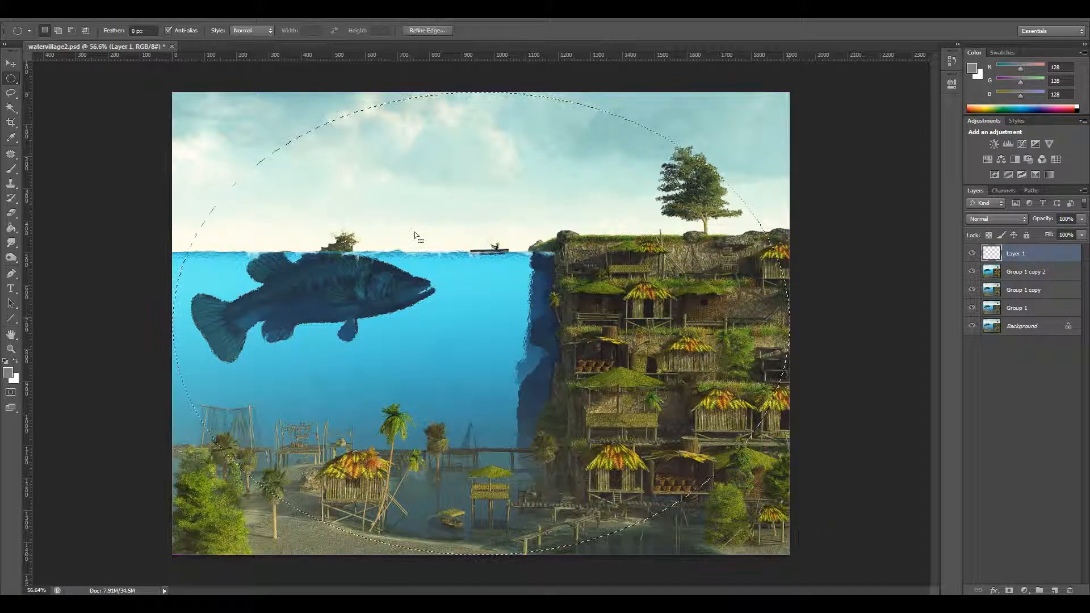
pyautogui.click(156, 11)
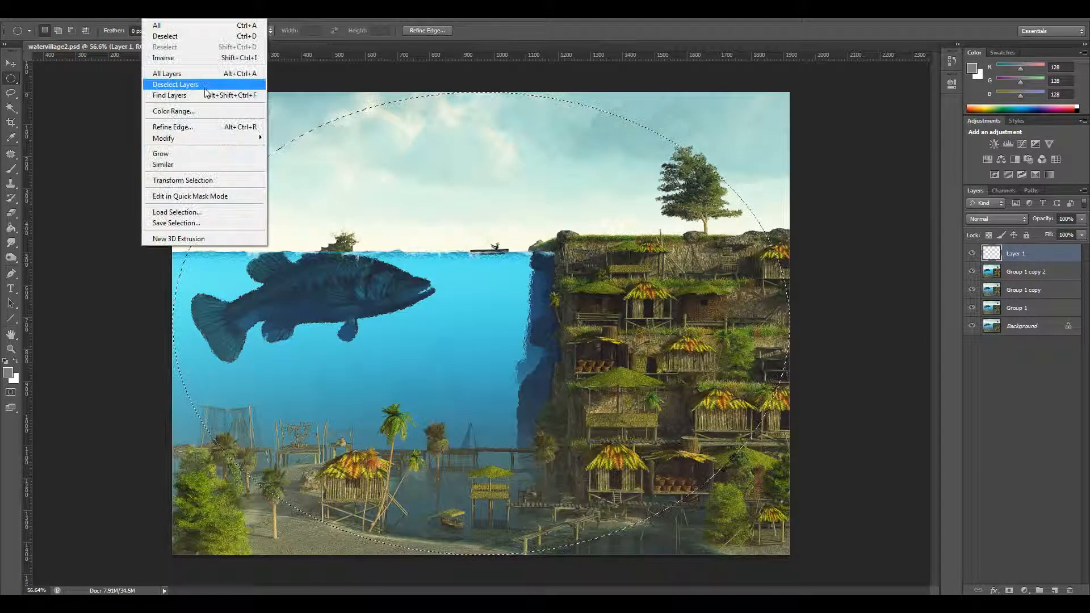
pyautogui.click(170, 54)
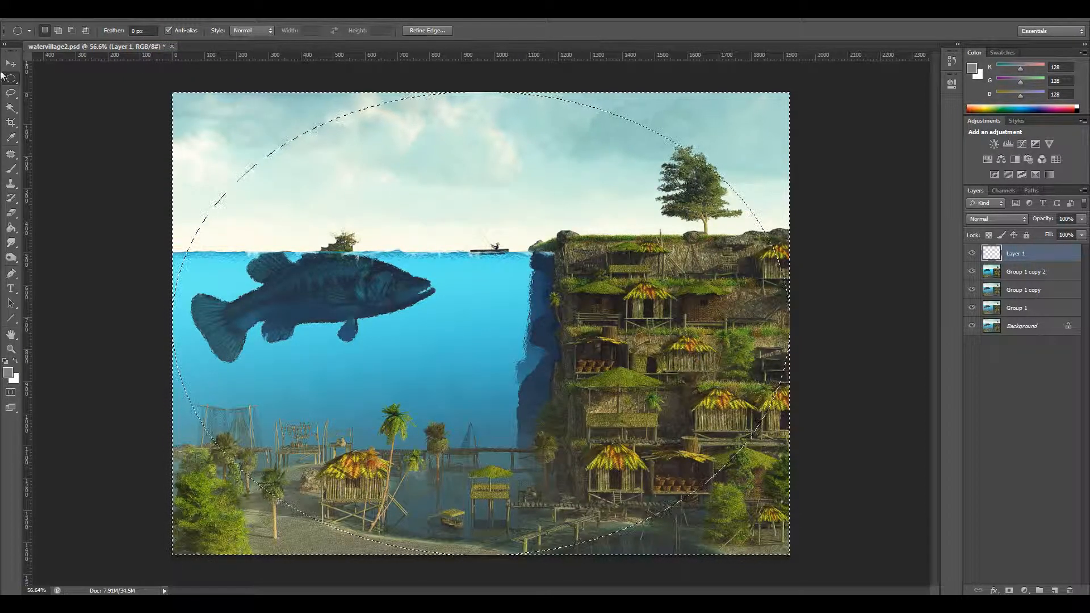
# Reset the foreground and background colours, fill the inverted selection on Layer 1 with black at 100% opacity, and deselect.
pyautogui.click(9, 352)
pyautogui.click(5, 361)
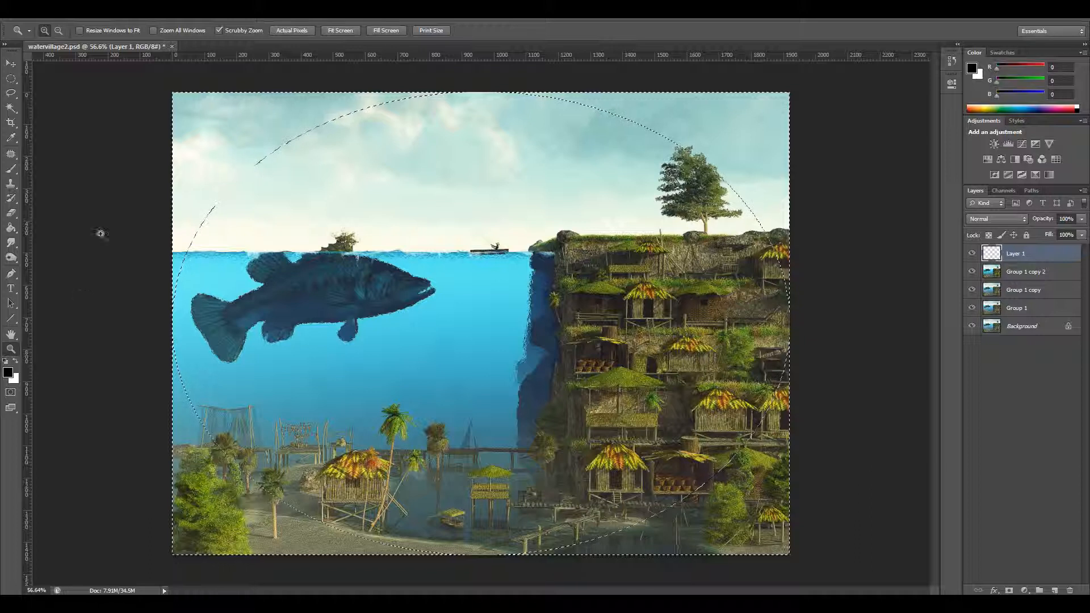
pyautogui.click(50, 10)
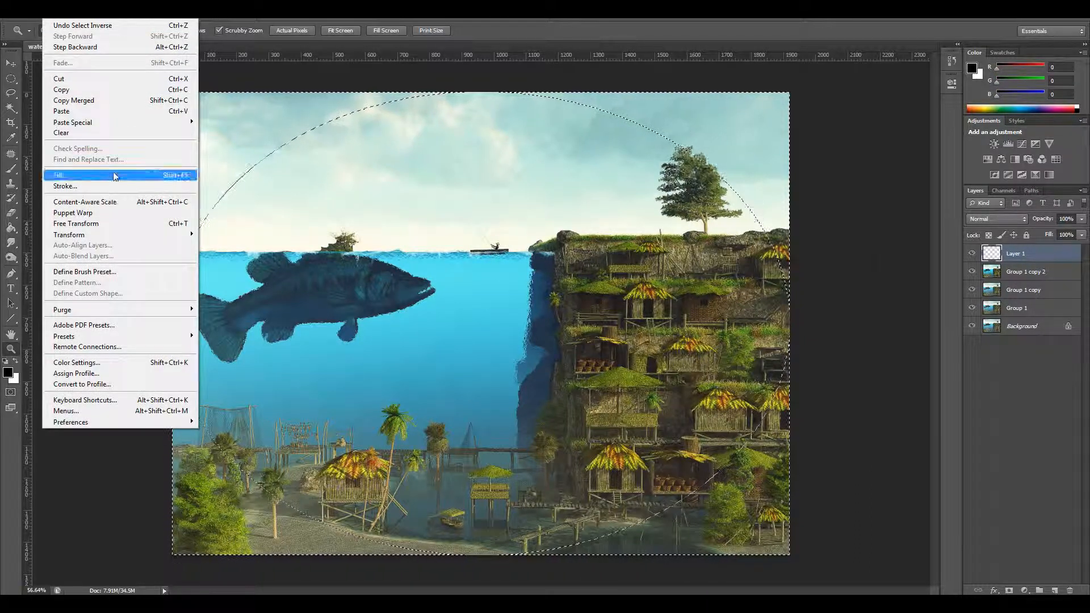
pyautogui.click(111, 176)
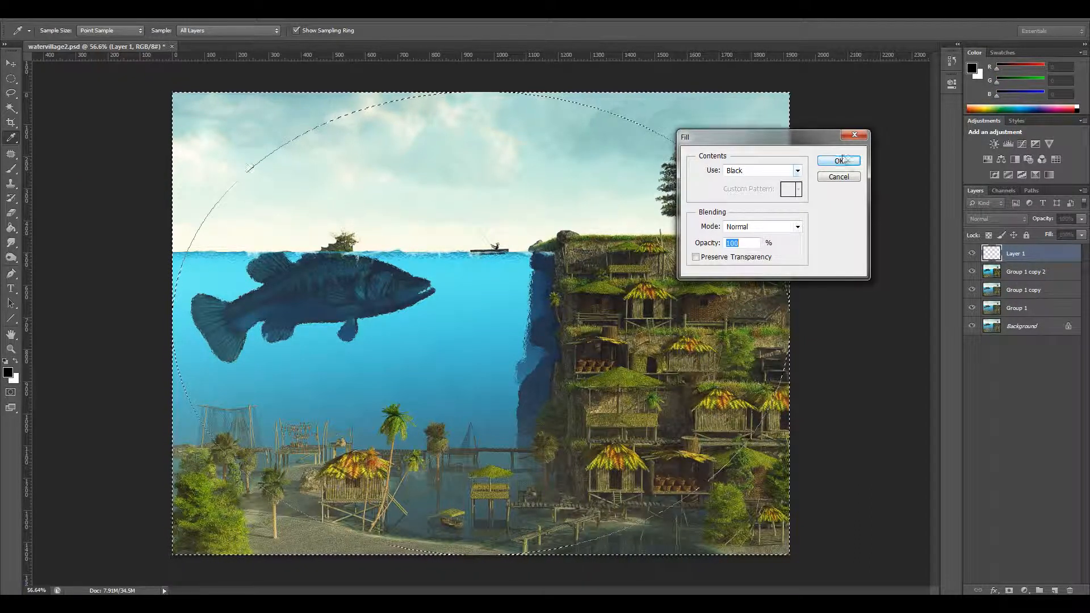
pyautogui.click(839, 161)
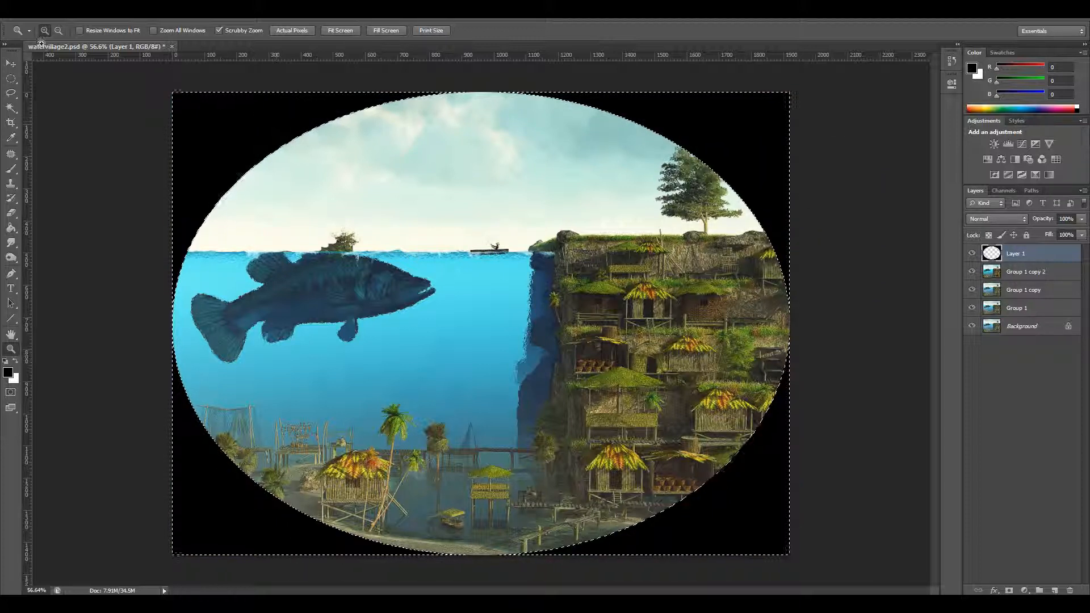
pyautogui.press('m')
pyautogui.click(148, 10)
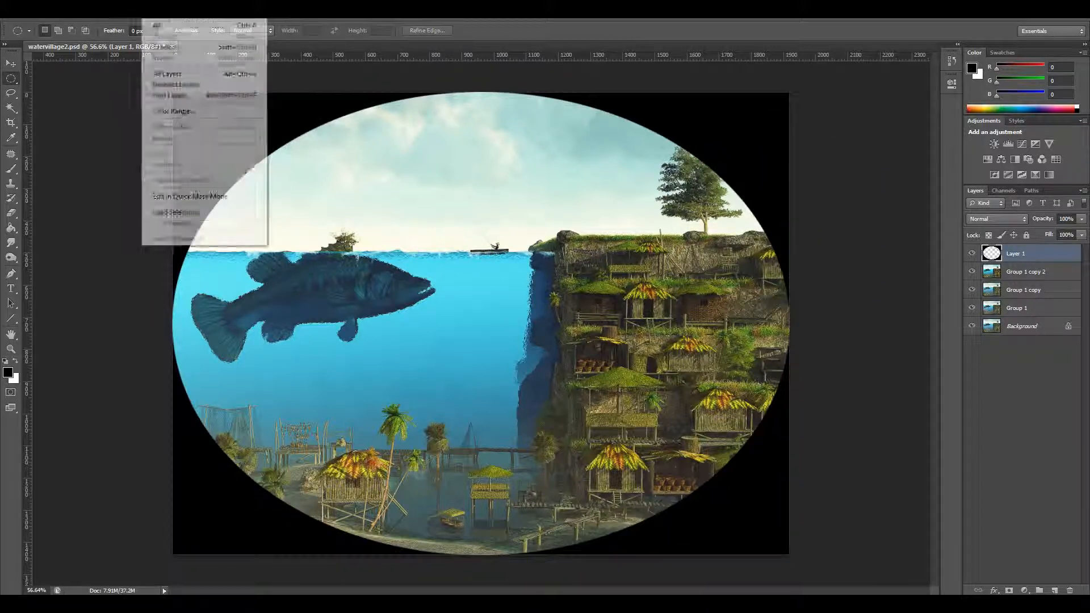
# Soften the black frame on Layer 1 into a vignette with a Gaussian Blur radius of about 120.5 pixels.
pyautogui.moveTo(179, 10)
pyautogui.moveTo(263, 132)
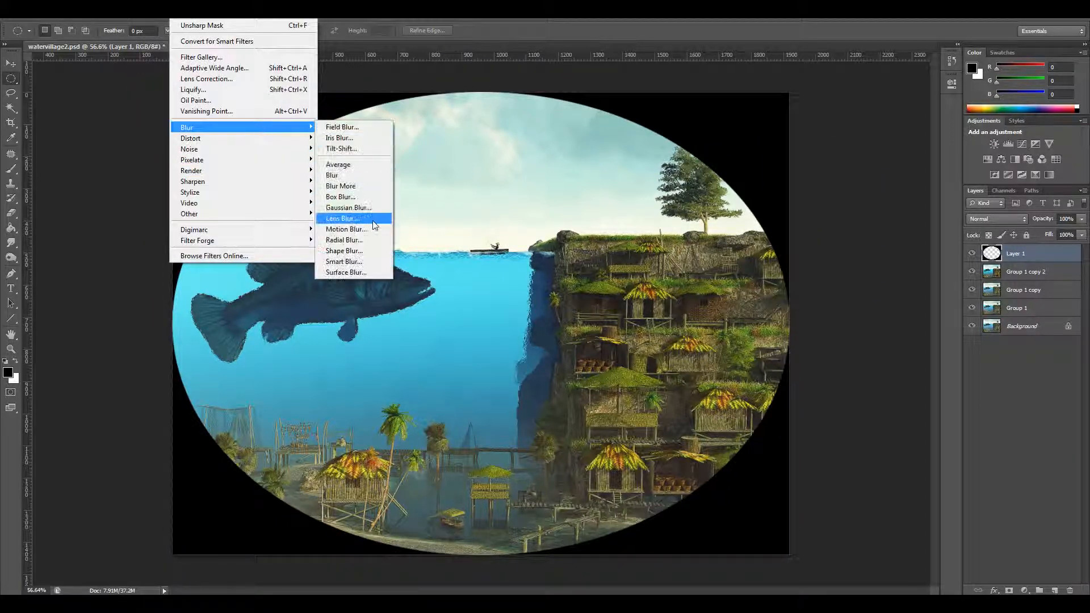
pyautogui.click(375, 211)
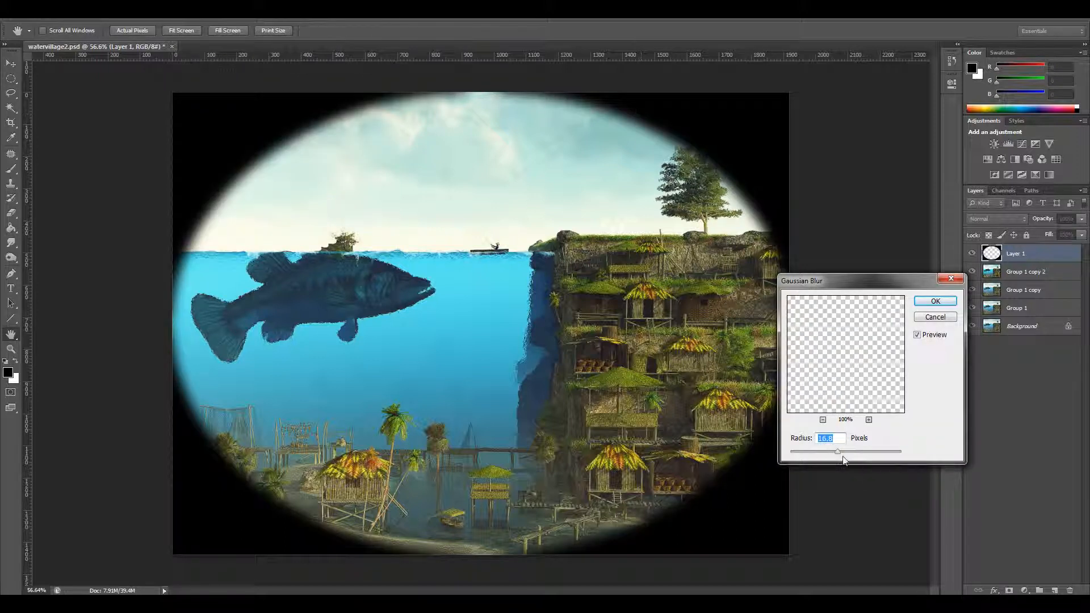
pyautogui.moveTo(860, 454)
pyautogui.mouseDown()
pyautogui.moveTo(883, 454)
pyautogui.moveTo(867, 456)
pyautogui.mouseUp()
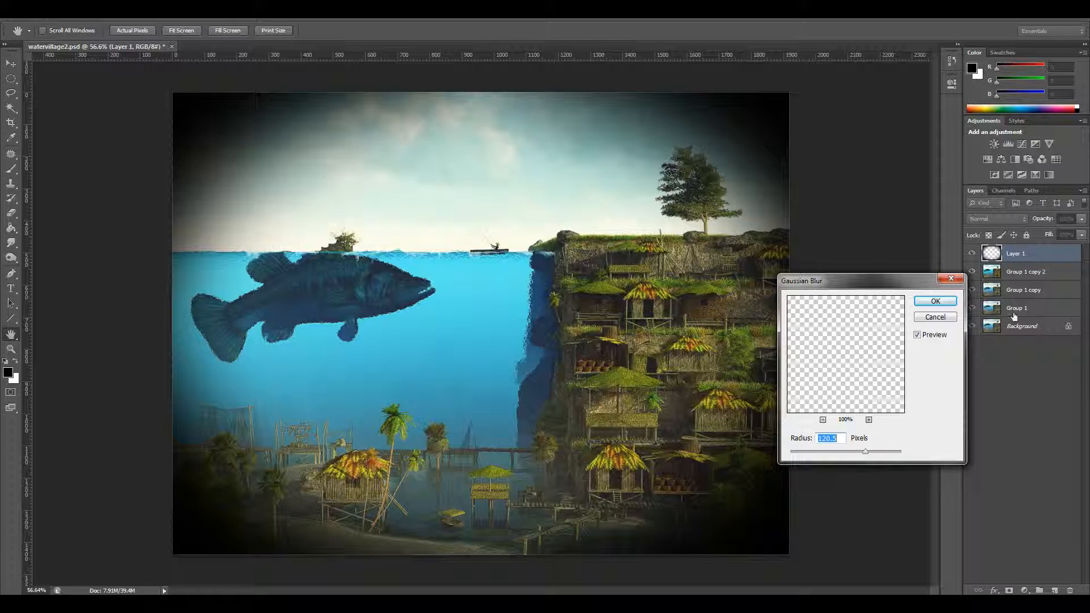
pyautogui.click(935, 301)
# Set the vignette layer's blend mode to Soft Light and lower its fill slightly.
pyautogui.click(1017, 219)
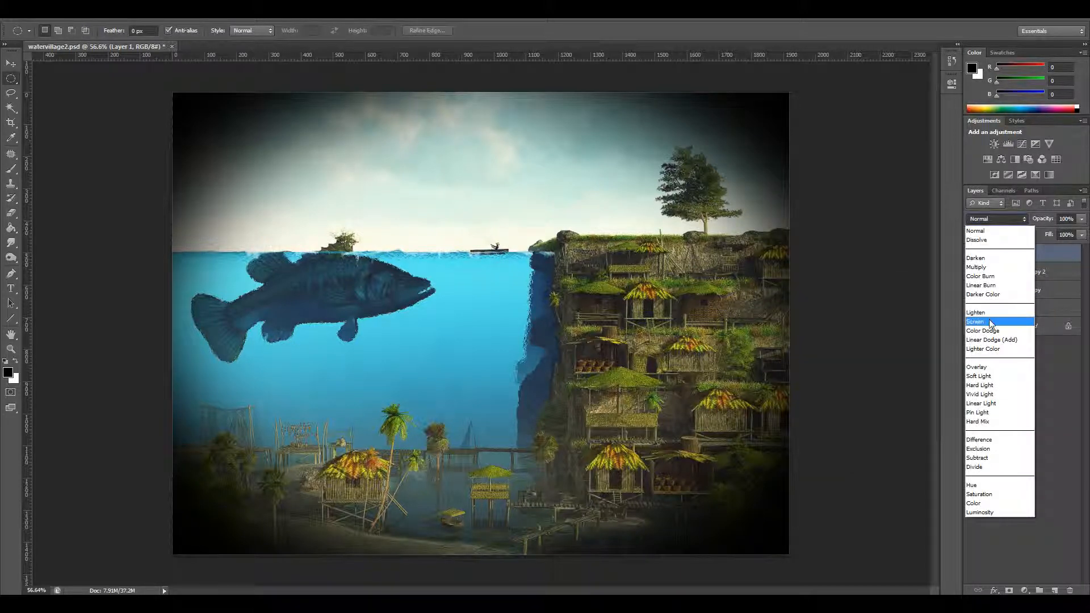
pyautogui.click(998, 377)
pyautogui.click(1083, 235)
pyautogui.moveTo(1082, 249)
pyautogui.mouseDown()
pyautogui.moveTo(1009, 248)
pyautogui.moveTo(1071, 253)
pyautogui.mouseUp()
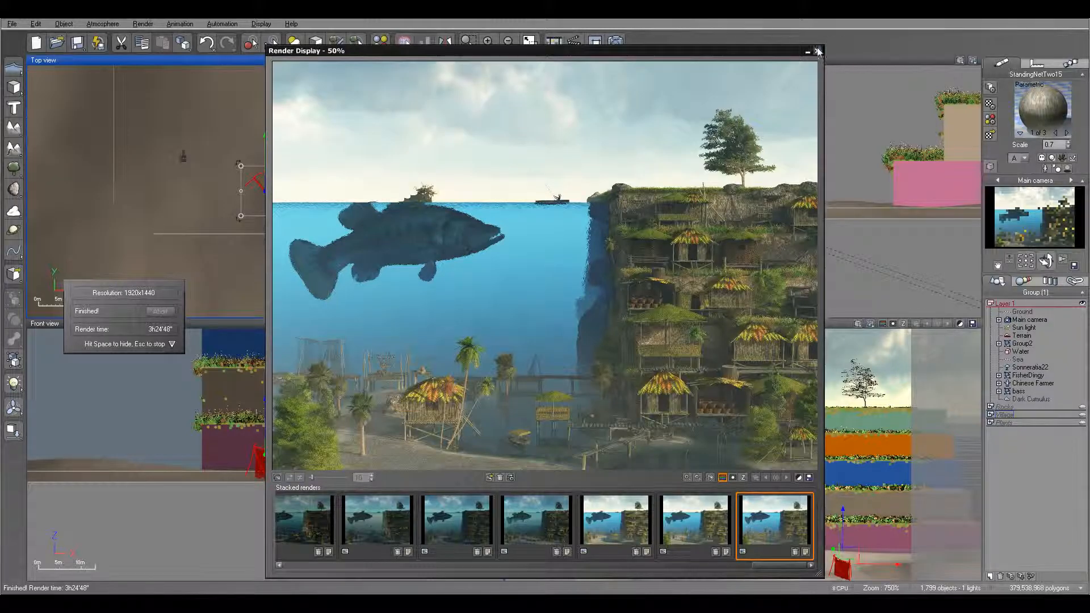
# Switch to the Vue scene and close its Render Display window.
pyautogui.click(817, 51)
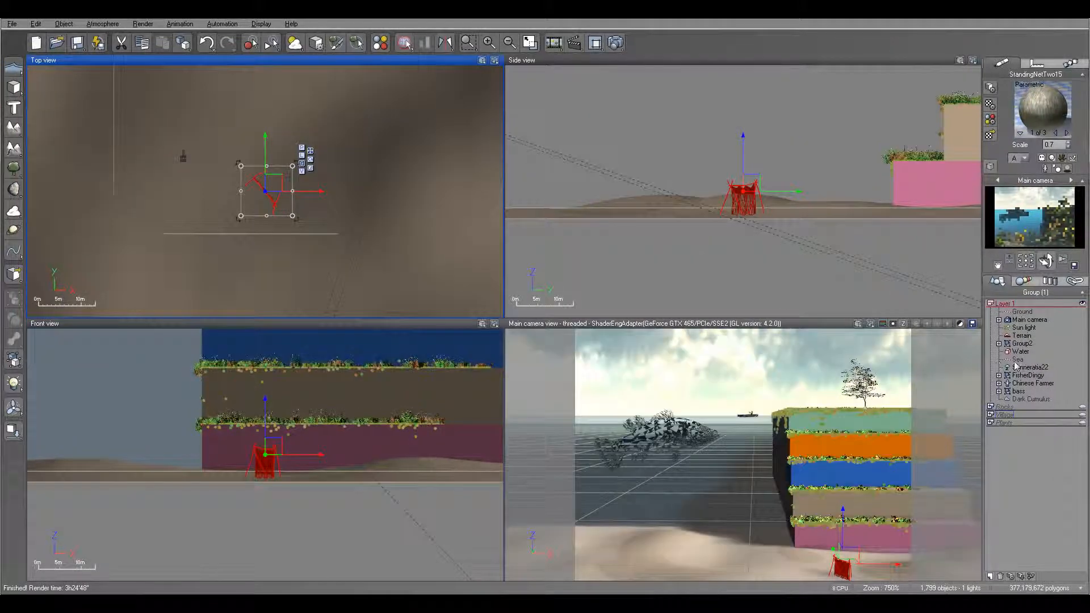
# Exclude the sea level object and all the rough rocks in the Rocks layer from the render.
pyautogui.click(1007, 359)
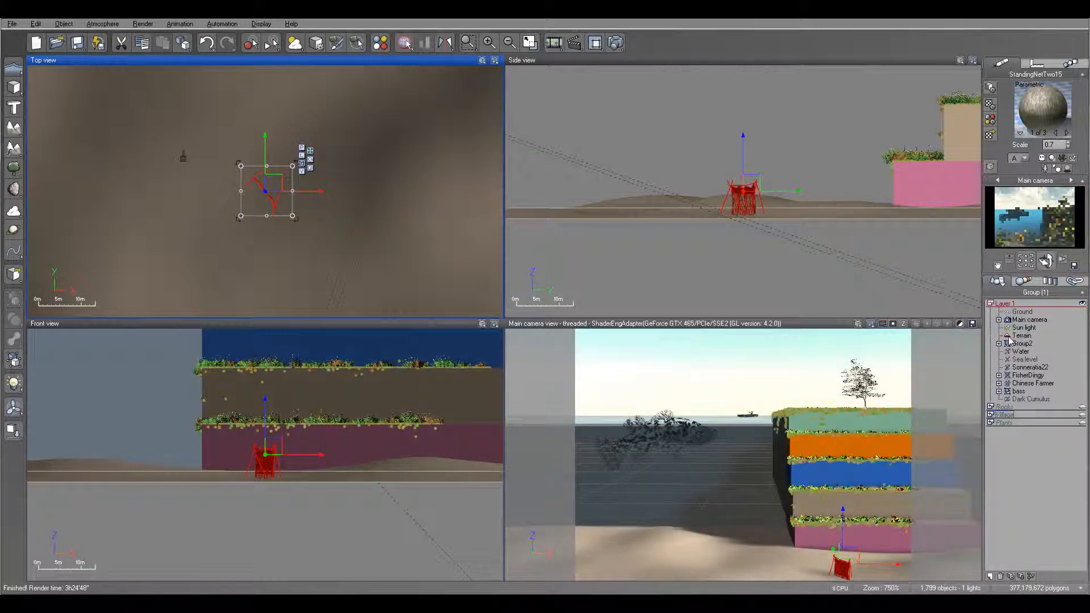
pyautogui.click(991, 407)
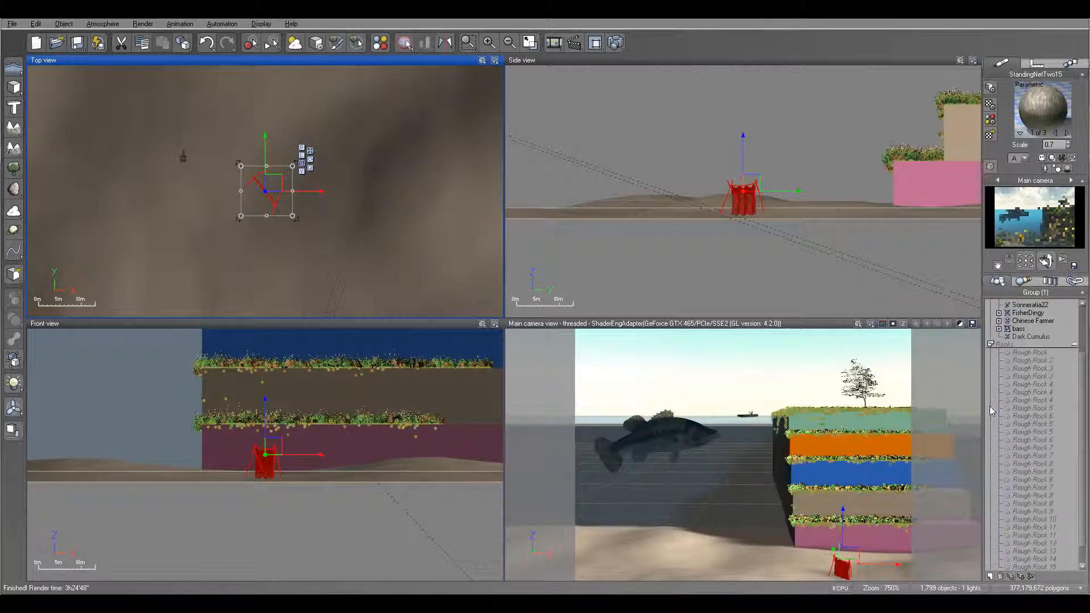
pyautogui.click(1030, 353)
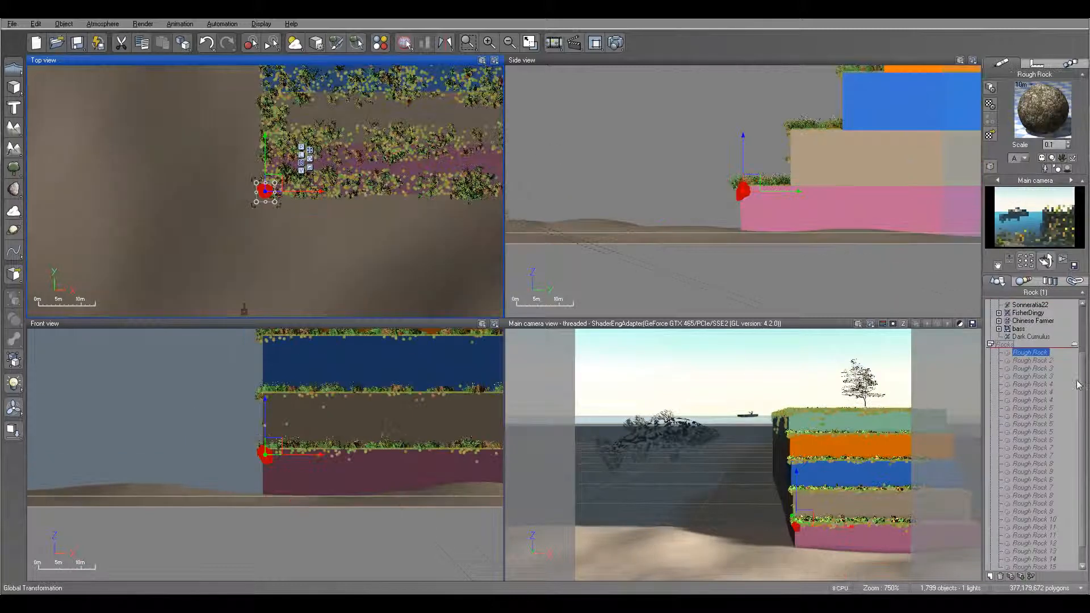
pyautogui.moveTo(1081, 362); pyautogui.dragTo(1082, 475)
pyautogui.keyDown('shift'); pyautogui.click(1029, 547); pyautogui.keyUp('shift')
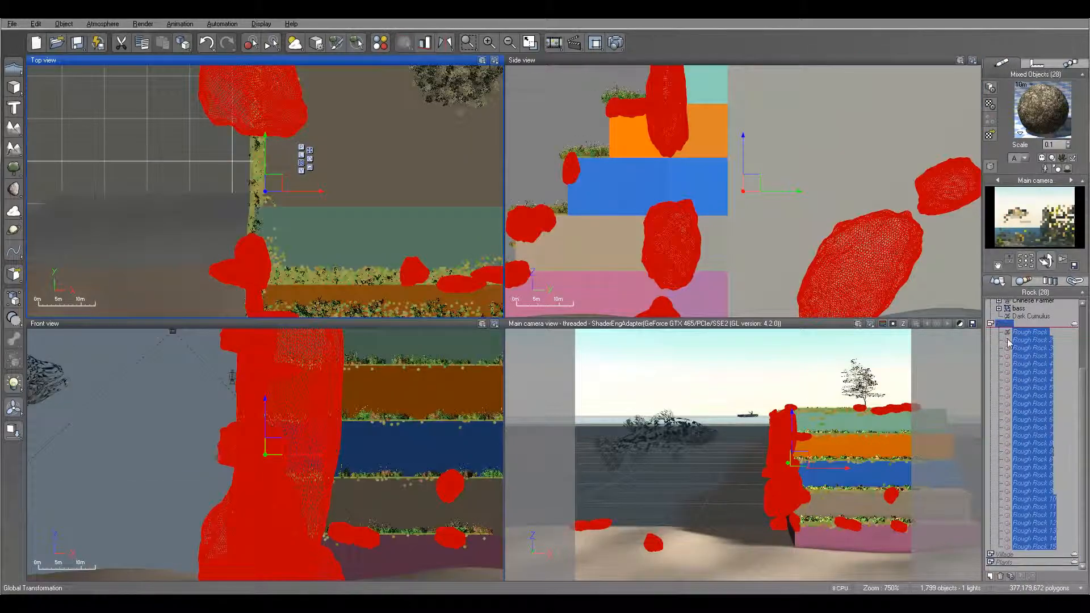
pyautogui.moveTo(1008, 362); pyautogui.dragTo(1009, 429)
pyautogui.click(1008, 445)
pyautogui.click(1008, 452)
pyautogui.click(990, 324)
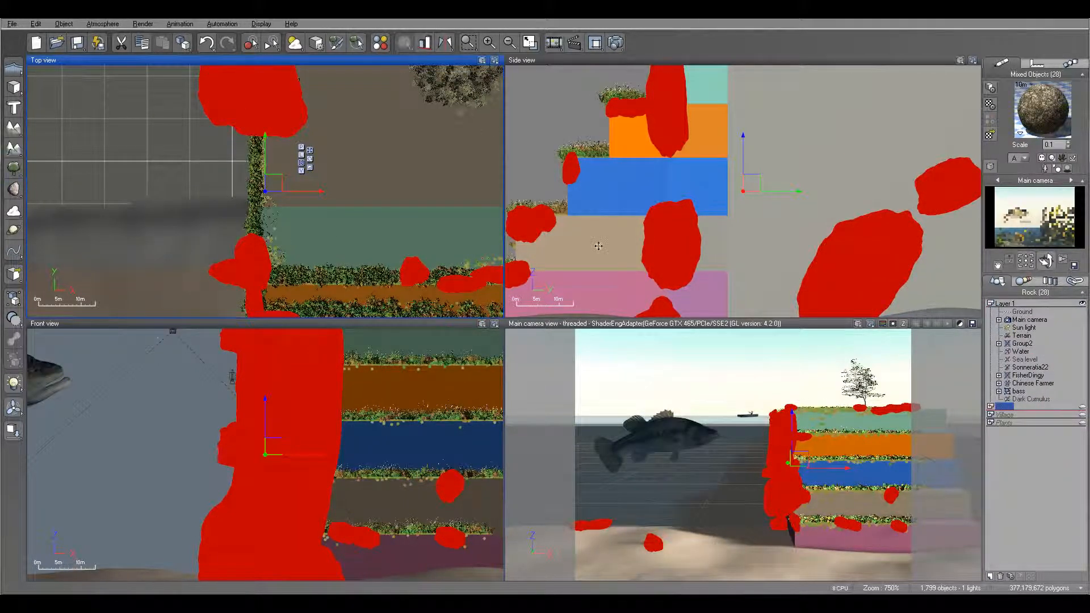
# Set a render area around the bass in the main camera view, render it, and accept the post render options.
pyautogui.rightClick(713, 344)
pyautogui.click(767, 275)
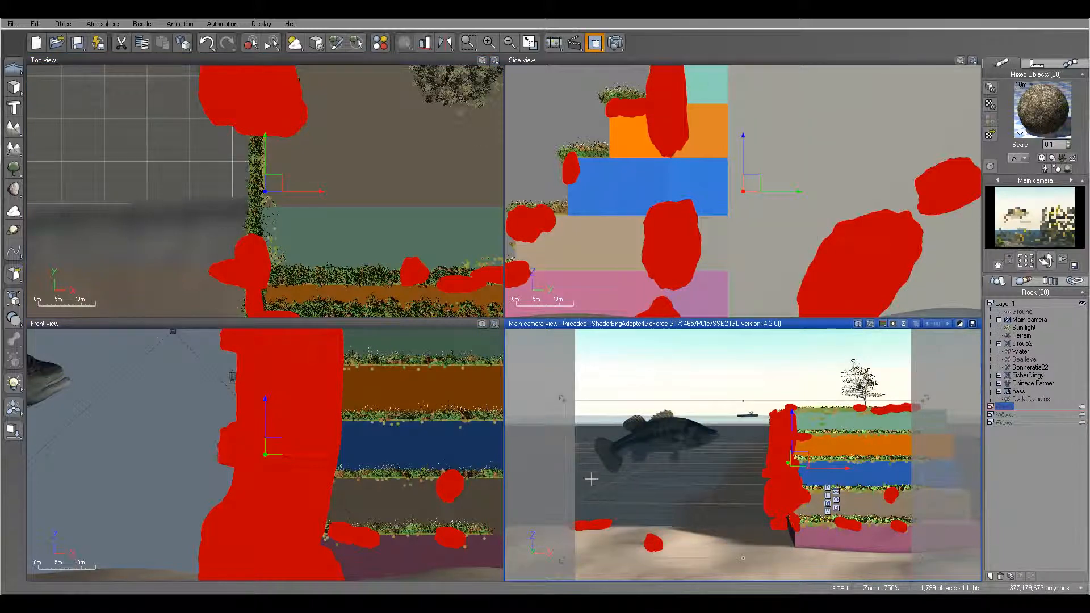
pyautogui.moveTo(586, 478); pyautogui.dragTo(727, 402)
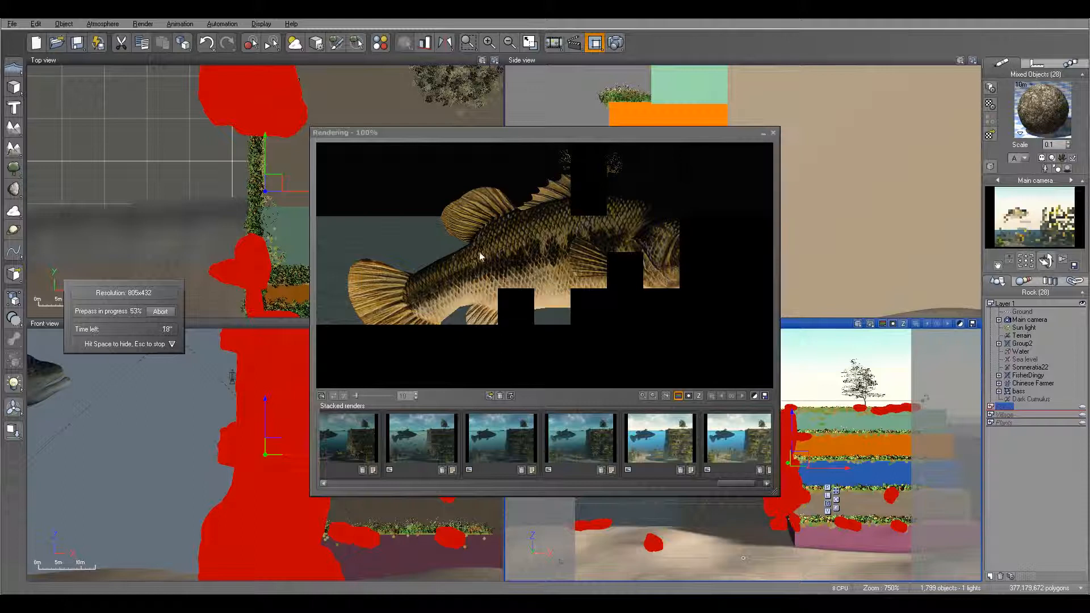
pyautogui.click(773, 132)
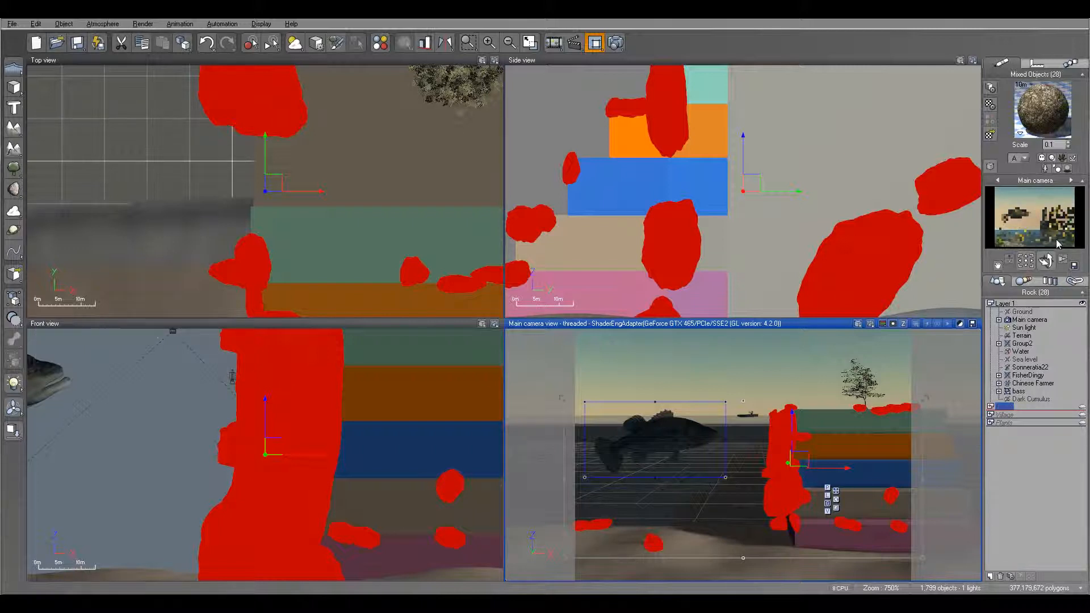
pyautogui.click(616, 42)
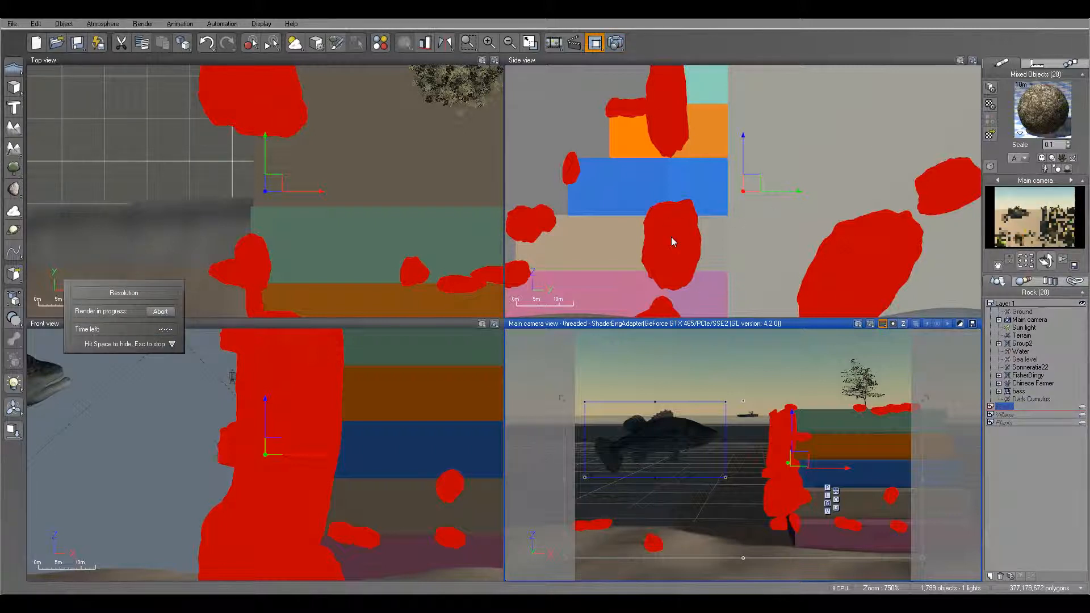
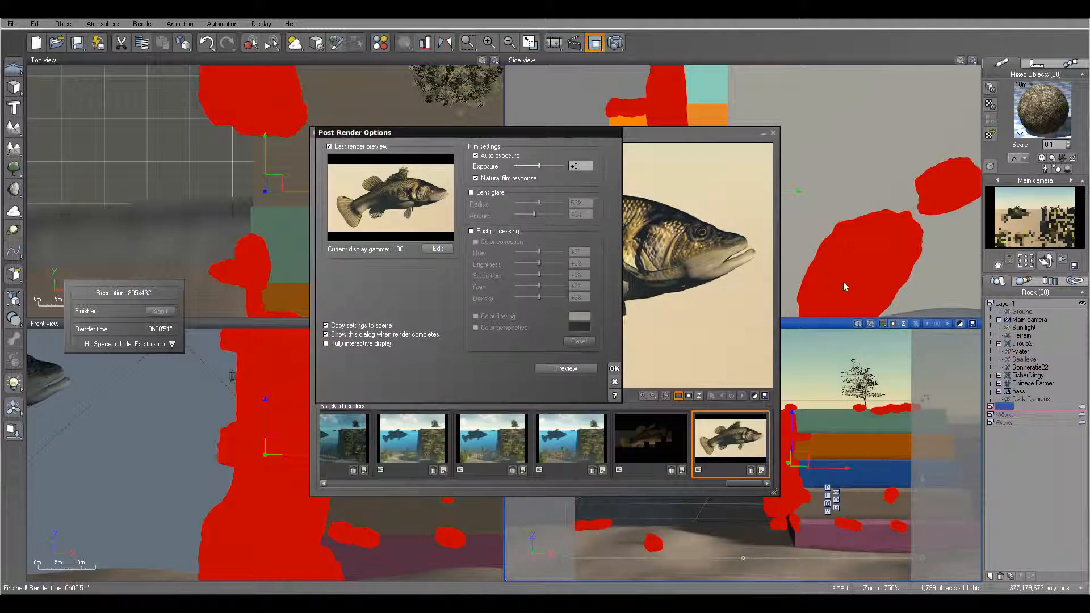
pyautogui.click(614, 369)
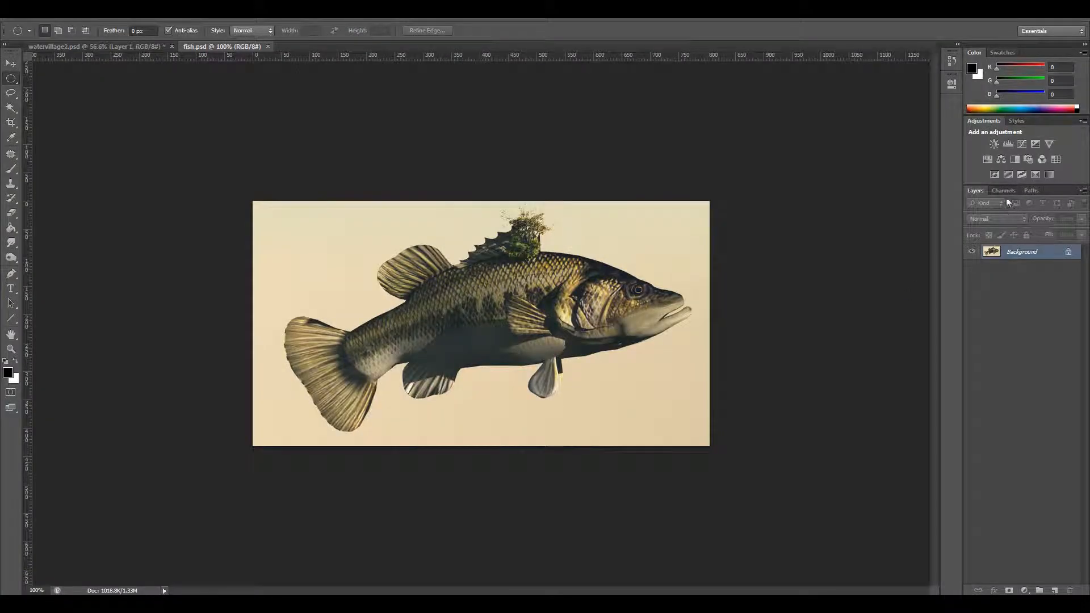
# Load the Alpha 1 channel of fish.psd as a selection around the fish and return to its layer.
pyautogui.click(1004, 191)
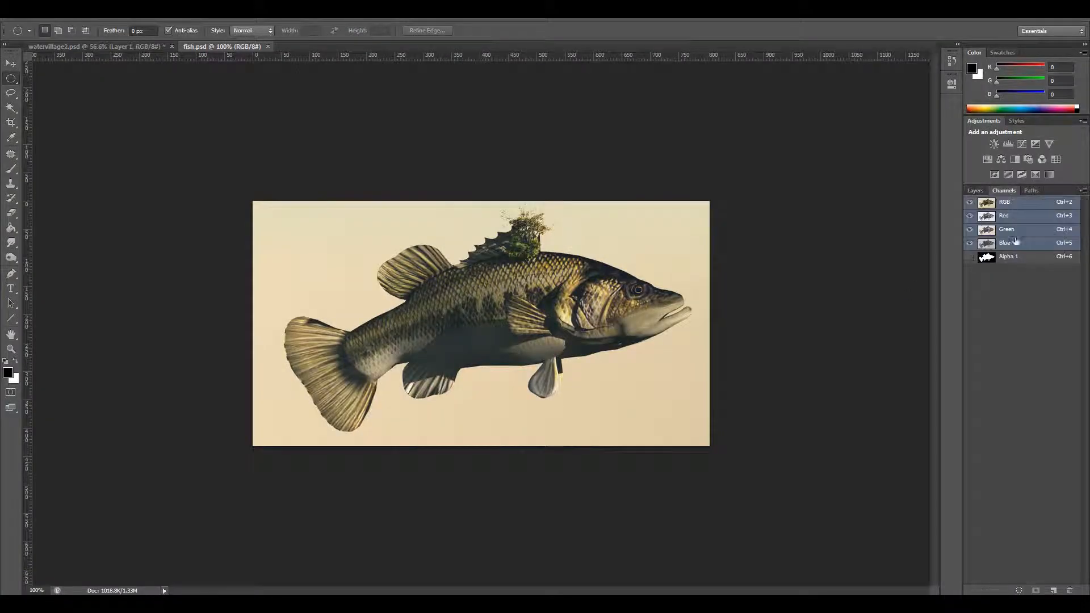
pyautogui.keyDown('ctrl'); pyautogui.click(987, 256); pyautogui.keyUp('ctrl')
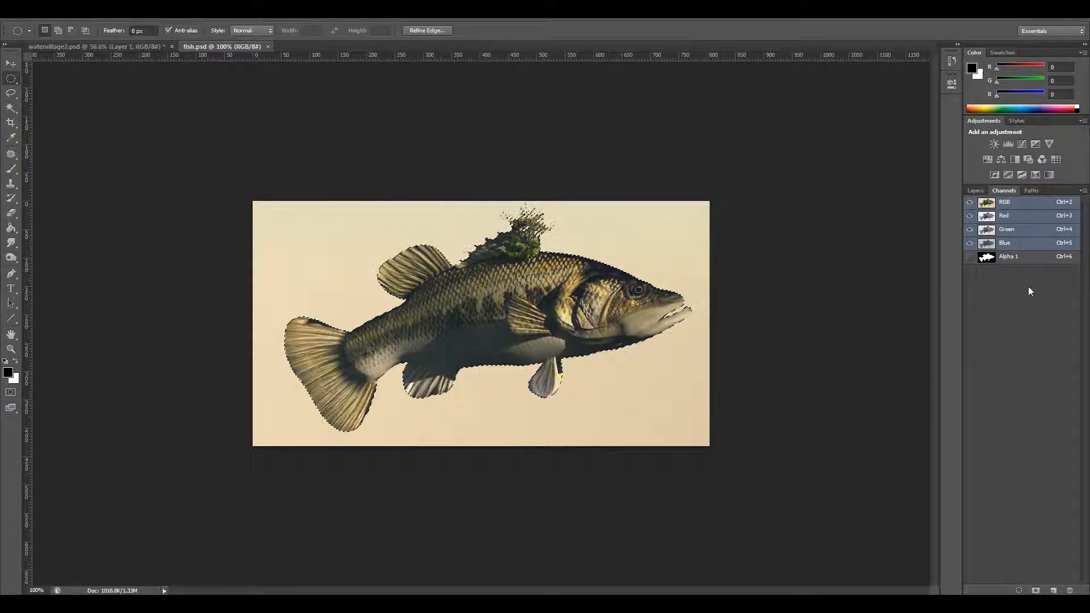
pyautogui.click(975, 191)
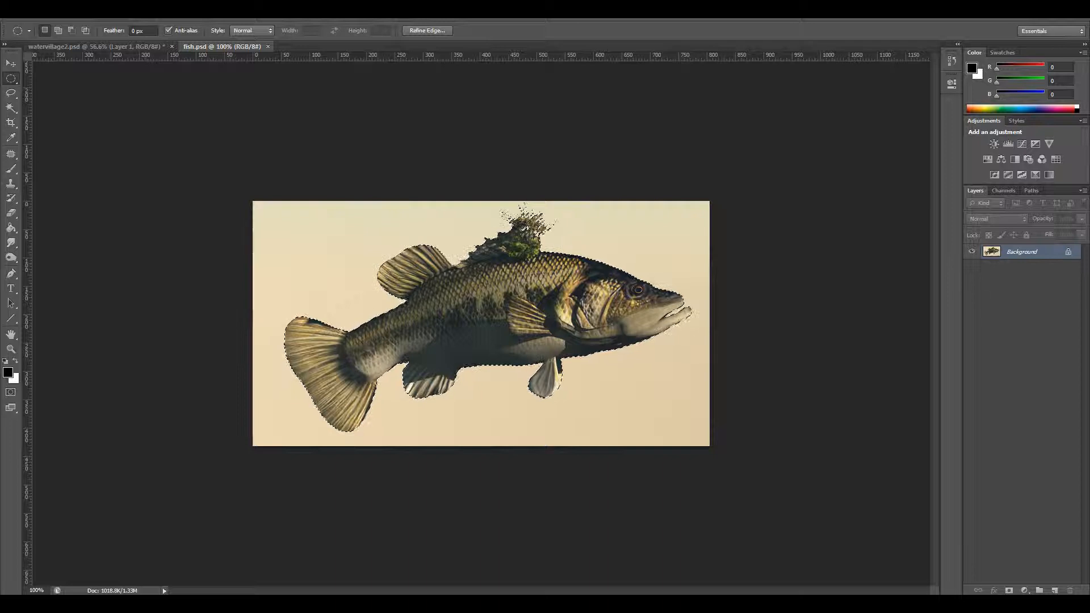
# Paste the rendered fish into watervillage2.psd as a new layer and move it over the existing fish.
pyautogui.click(152, 47)
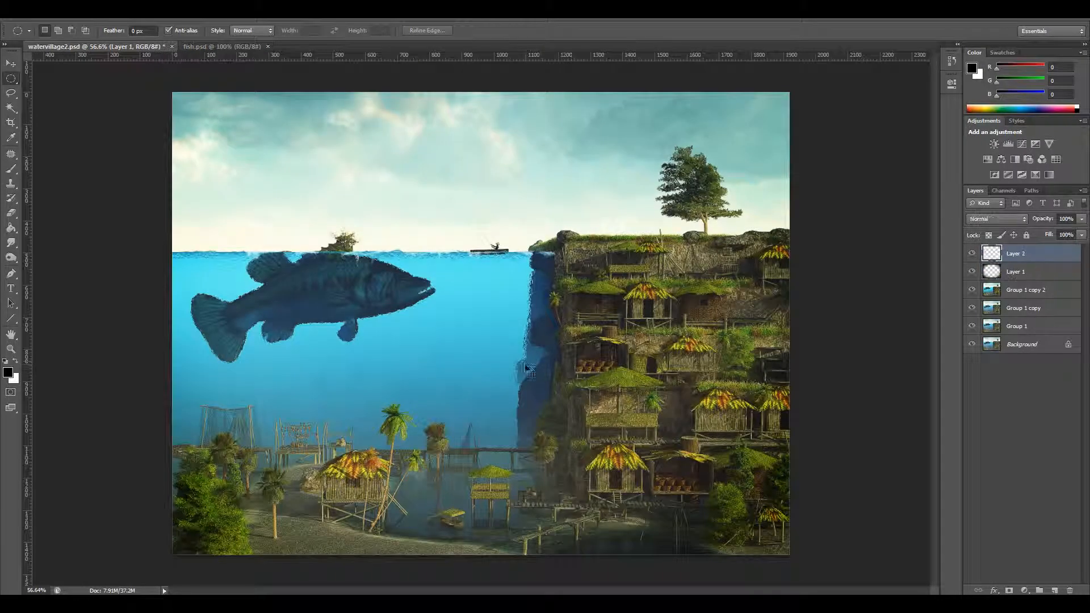
pyautogui.hotkey('ctrl', 'v')
pyautogui.click(11, 64)
pyautogui.moveTo(508, 310); pyautogui.dragTo(348, 274)
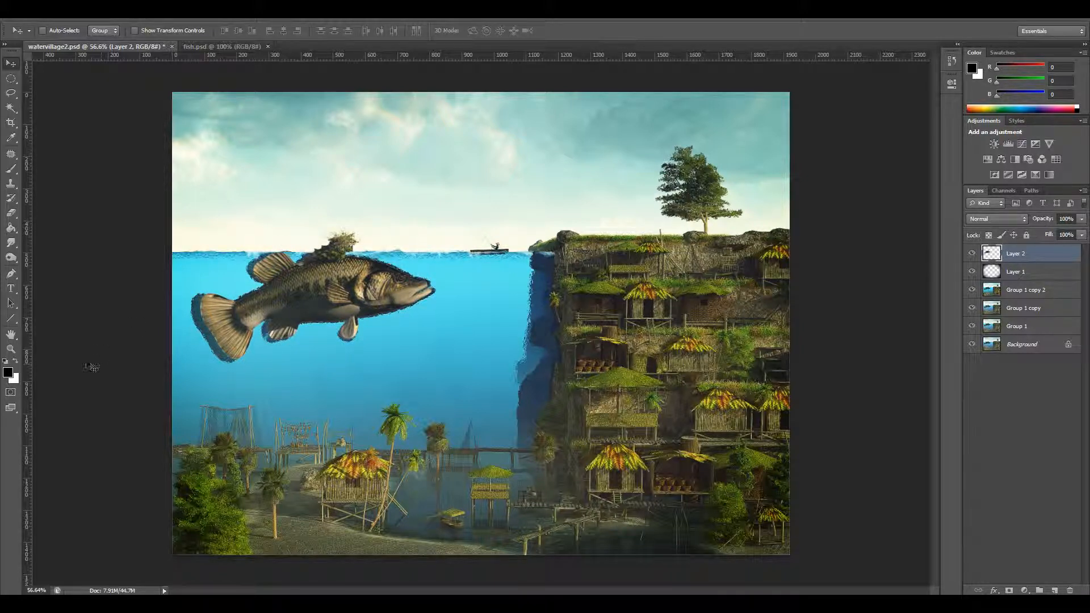
# Scale the pasted fish to about 104.7% width and 103.4% height so it matches the underlying fish's outline.
pyautogui.click(12, 348)
pyautogui.moveTo(282, 278); pyautogui.dragTo(309, 306)
pyautogui.click(50, 14)
pyautogui.moveTo(137, 234)
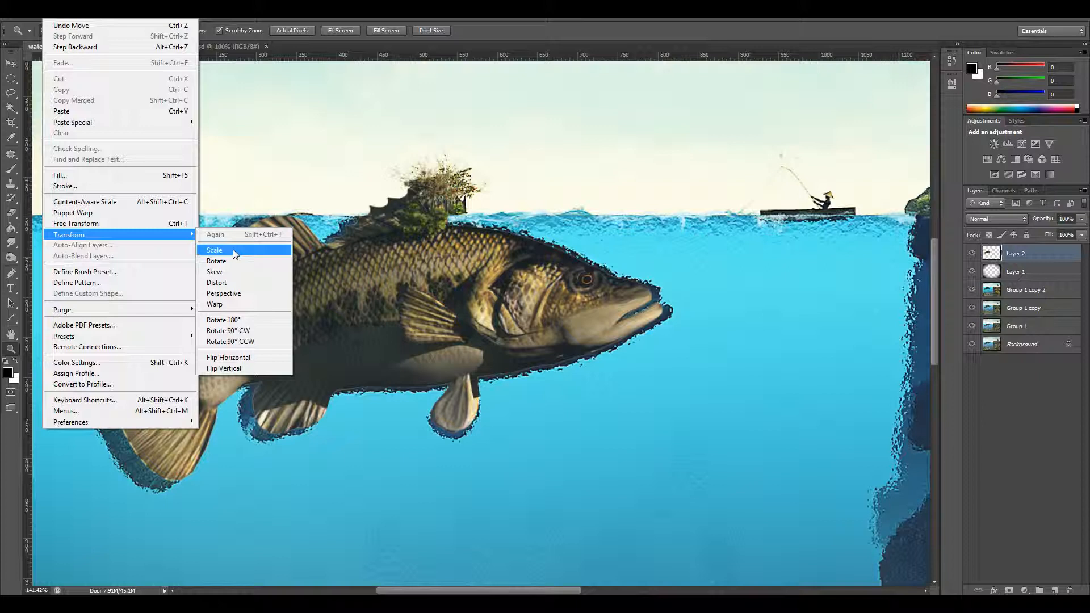
pyautogui.click(233, 250)
pyautogui.moveTo(85, 480); pyautogui.dragTo(66, 485)
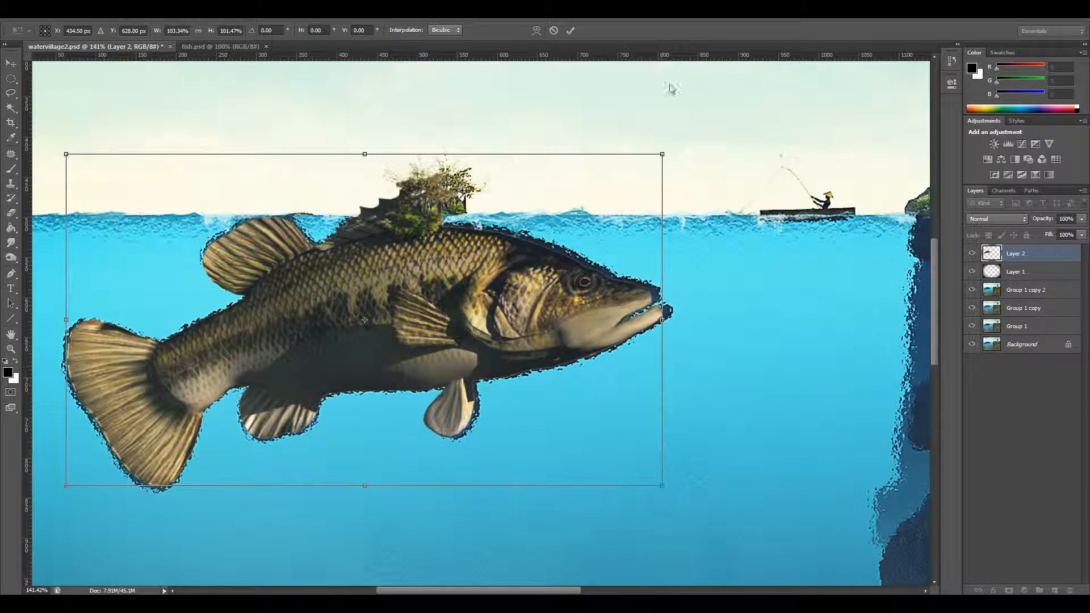
pyautogui.moveTo(662, 154); pyautogui.dragTo(670, 150)
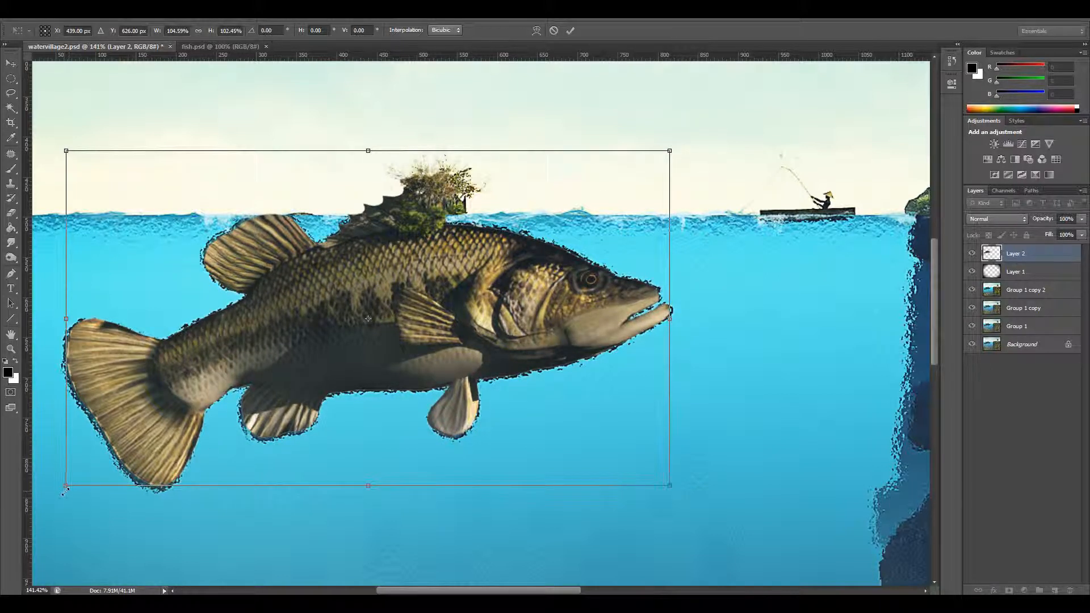
pyautogui.moveTo(66, 486); pyautogui.dragTo(63, 489)
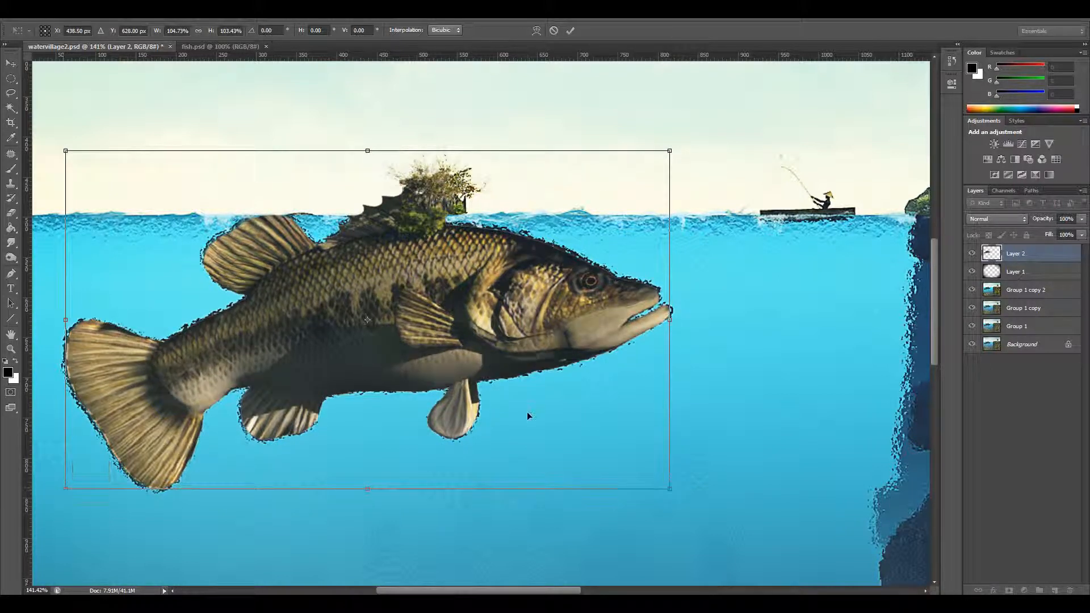
pyautogui.press('Return')
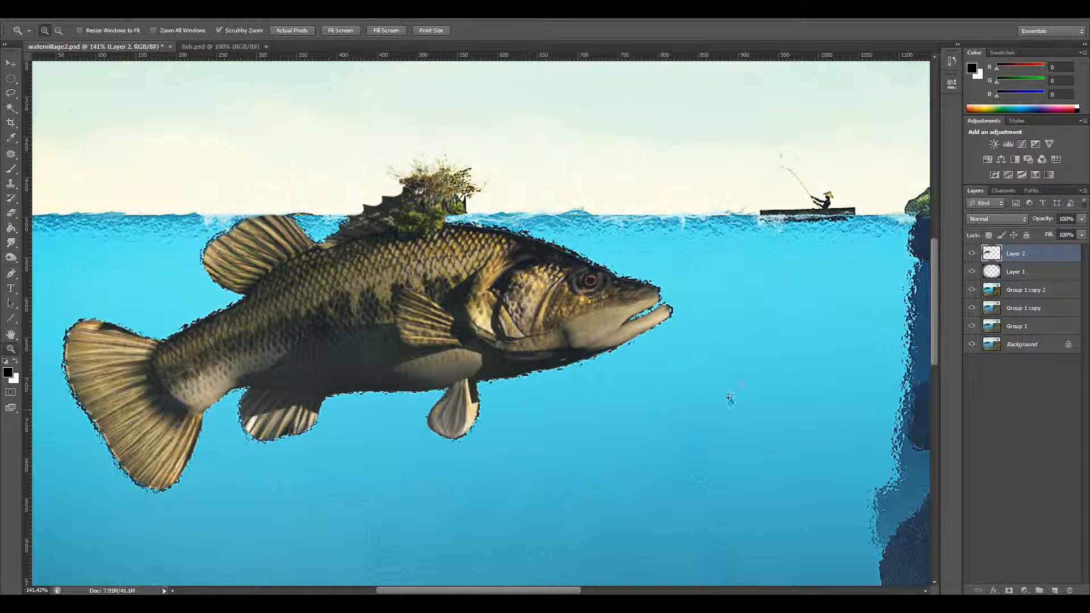
# Place the fish on Layer 2 beneath the vignette on Layer 1 and lower the fish layer's fill to about 69%.
pyautogui.moveTo(1019, 271); pyautogui.dragTo(1021, 280)
pyautogui.click(1081, 235)
pyautogui.moveTo(1081, 249); pyautogui.dragTo(1043, 247)
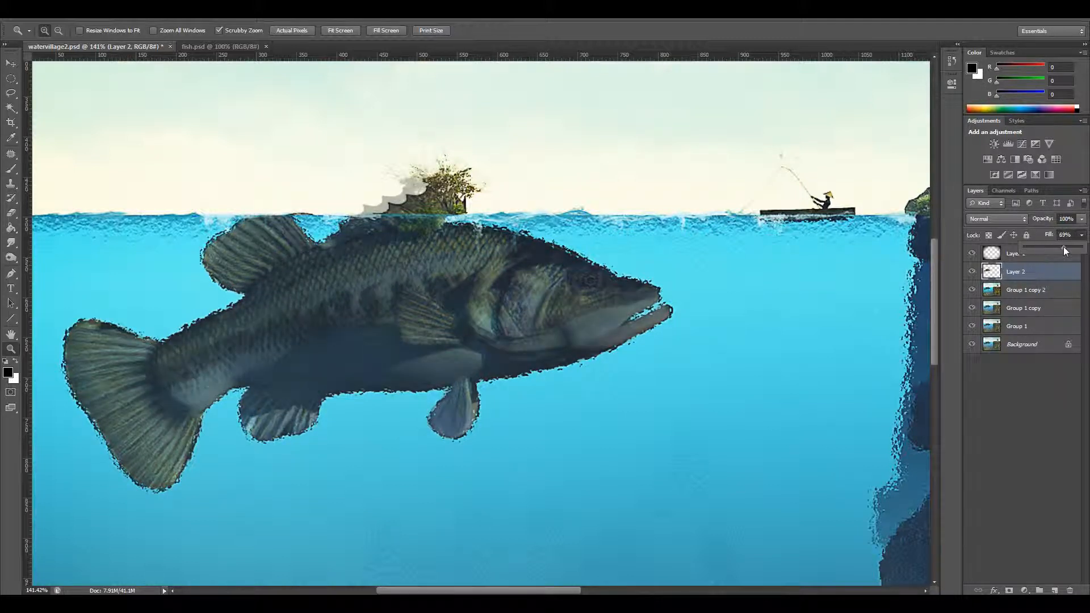
# Set the fish layer's blend mode to Overlay and its fill to 100%.
pyautogui.click(996, 218)
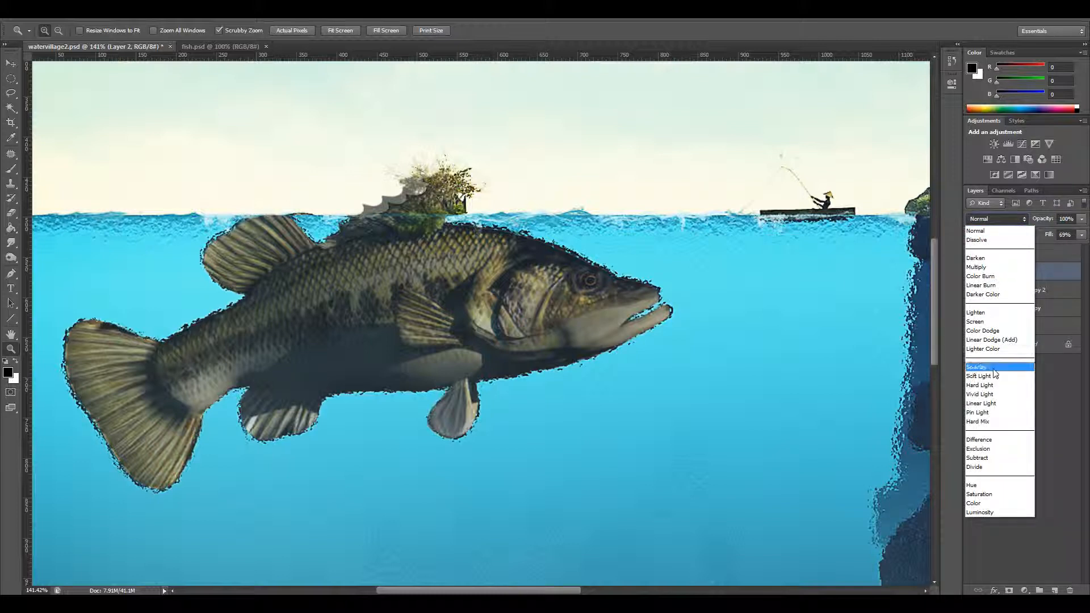
pyautogui.click(994, 369)
pyautogui.moveTo(1082, 235); pyautogui.dragTo(1077, 251)
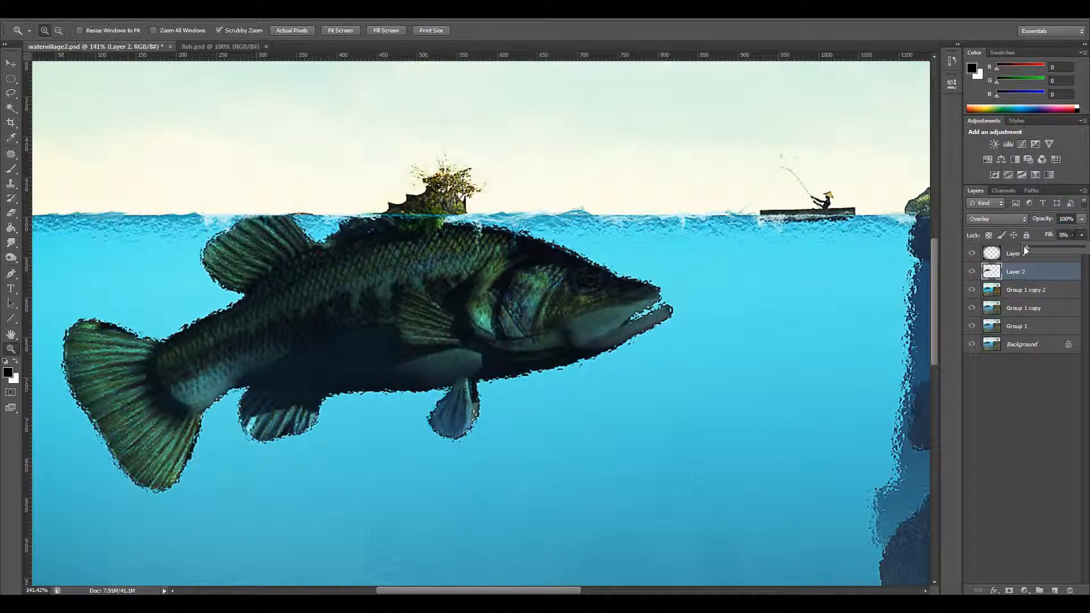
pyautogui.moveTo(1034, 250); pyautogui.dragTo(1084, 248)
pyautogui.click(377, 360)
pyautogui.moveTo(377, 360); pyautogui.dragTo(338, 385)
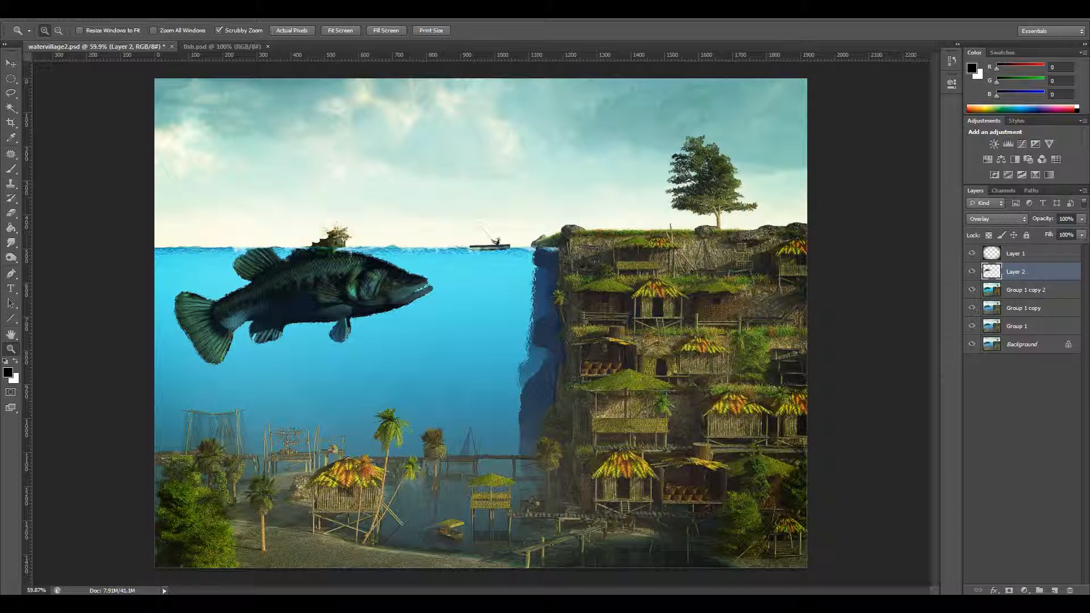
pyautogui.click(1081, 236)
pyautogui.moveTo(1064, 248)
pyautogui.mouseDown()
pyautogui.moveTo(1037, 248)
pyautogui.moveTo(1082, 247)
pyautogui.mouseUp()
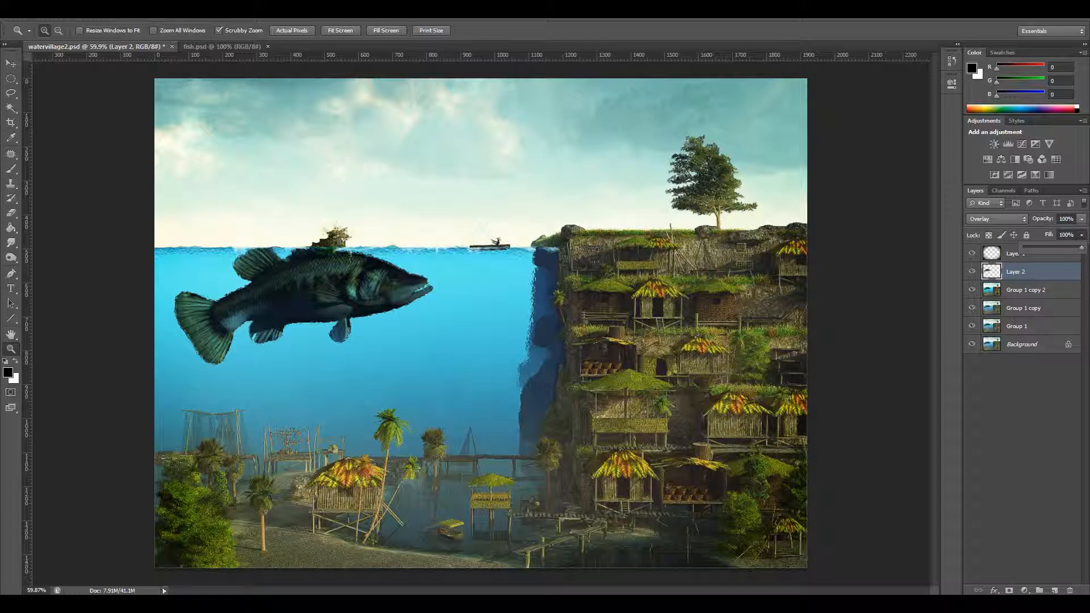
# Toggle the visibility of Layer 2 repeatedly to compare the image with and without the fish overlay.
pyautogui.click(972, 272)
pyautogui.click(973, 273)
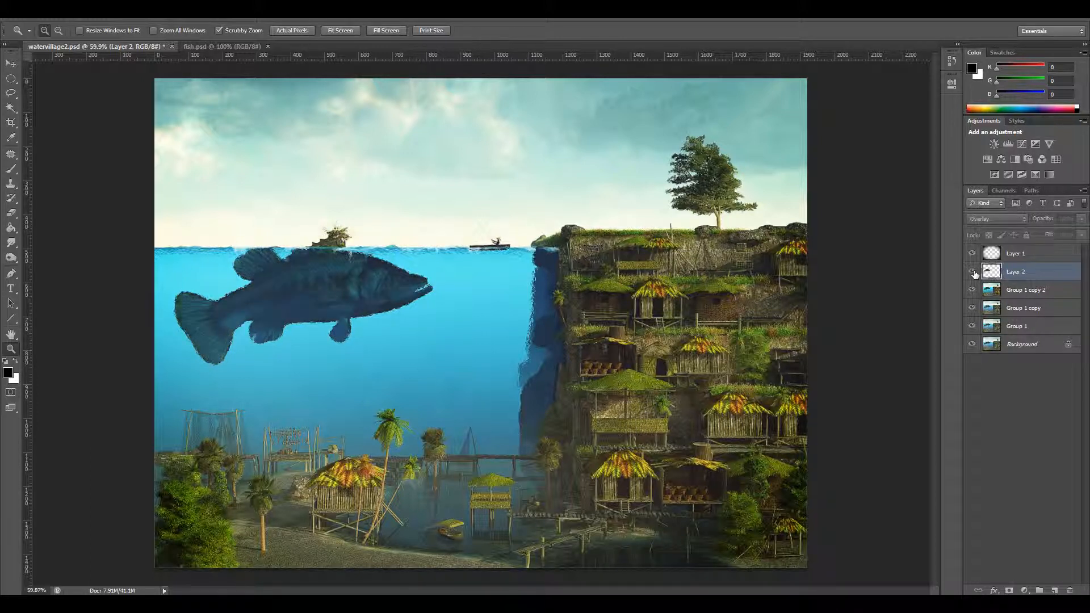
pyautogui.click(973, 273)
pyautogui.click(973, 273)
pyautogui.click(973, 272)
pyautogui.click(973, 273)
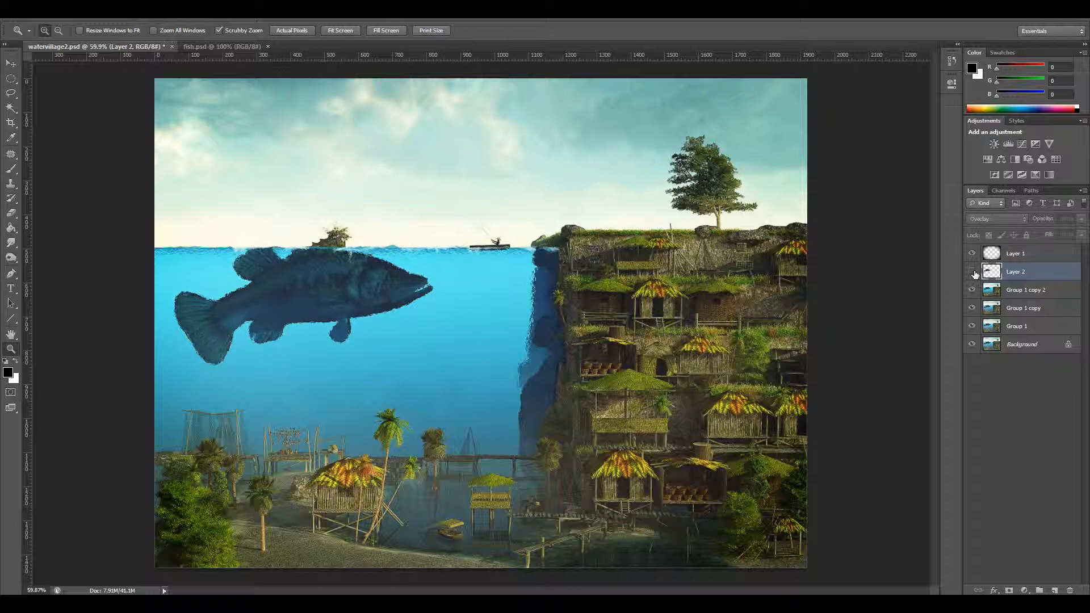
pyautogui.click(973, 273)
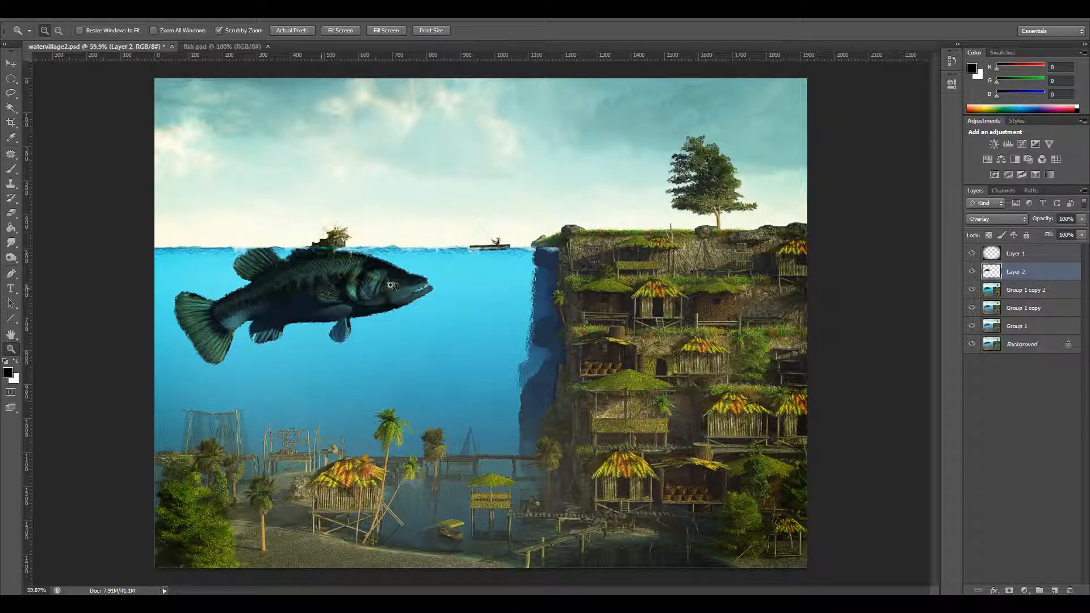
# Adjust Layer 2 with Brightness/Contrast, setting the contrast to -50 and raising the brightness to about 21.
pyautogui.click(82, 12)
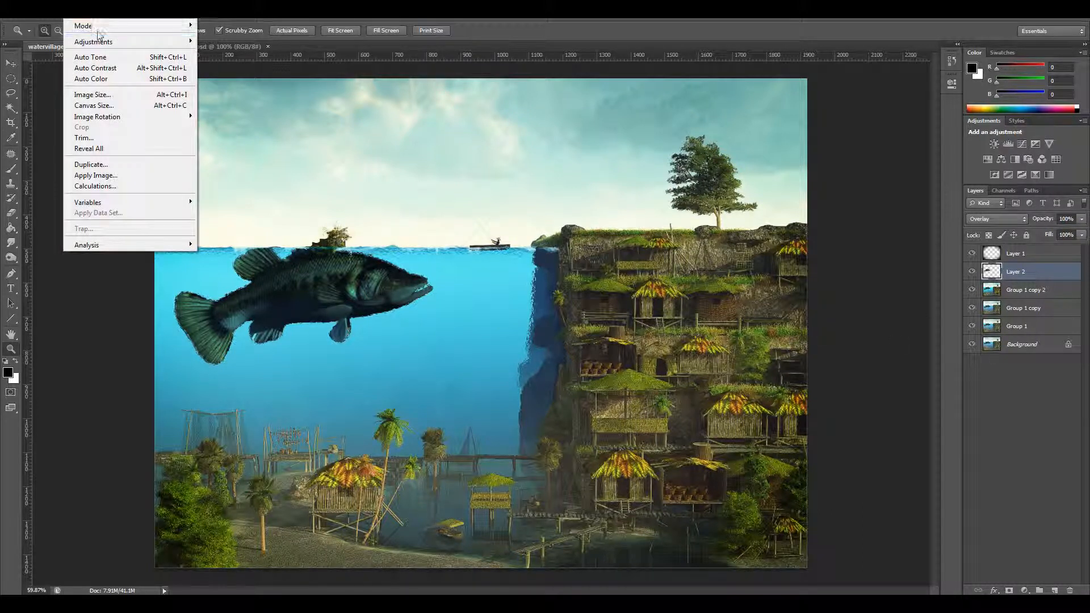
pyautogui.moveTo(130, 41)
pyautogui.click(244, 42)
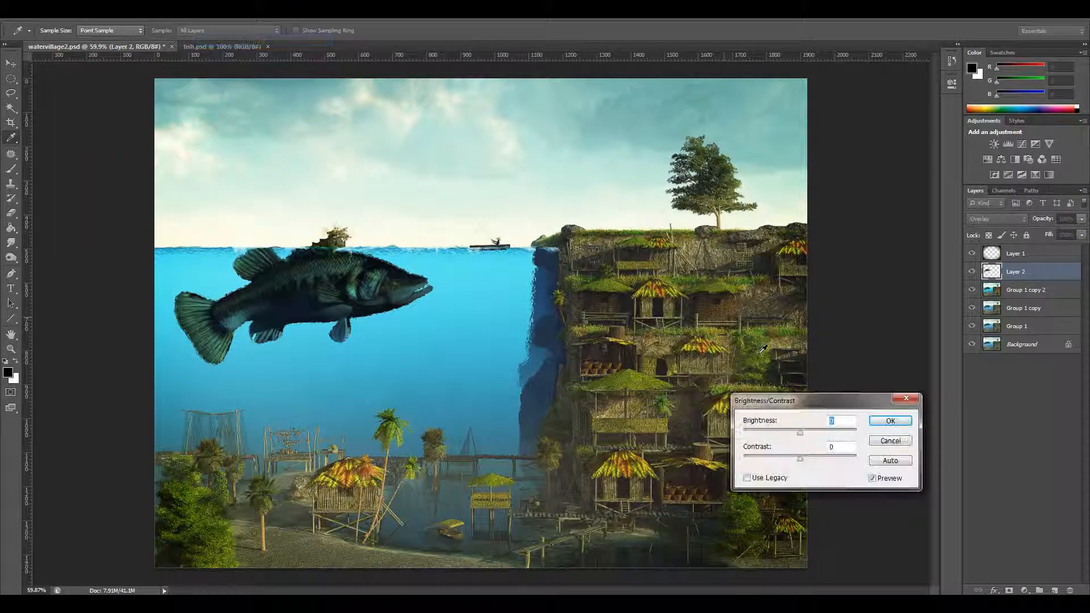
pyautogui.moveTo(800, 459); pyautogui.dragTo(739, 454)
pyautogui.moveTo(800, 434)
pyautogui.mouseDown()
pyautogui.moveTo(822, 436)
pyautogui.moveTo(760, 433)
pyautogui.moveTo(808, 430)
pyautogui.mouseUp()
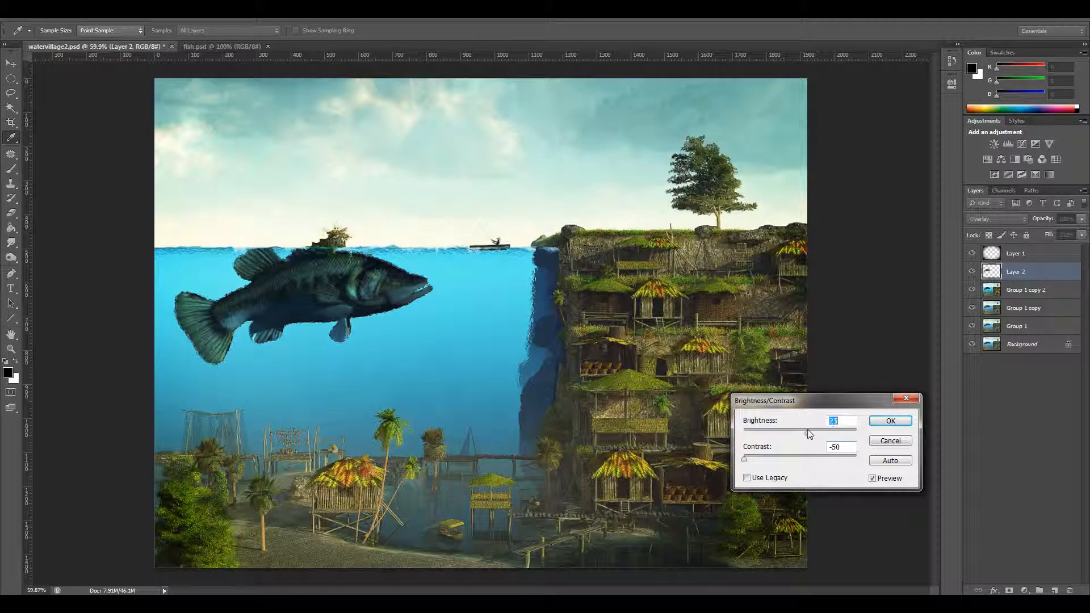
pyautogui.click(906, 400)
pyautogui.press('z')
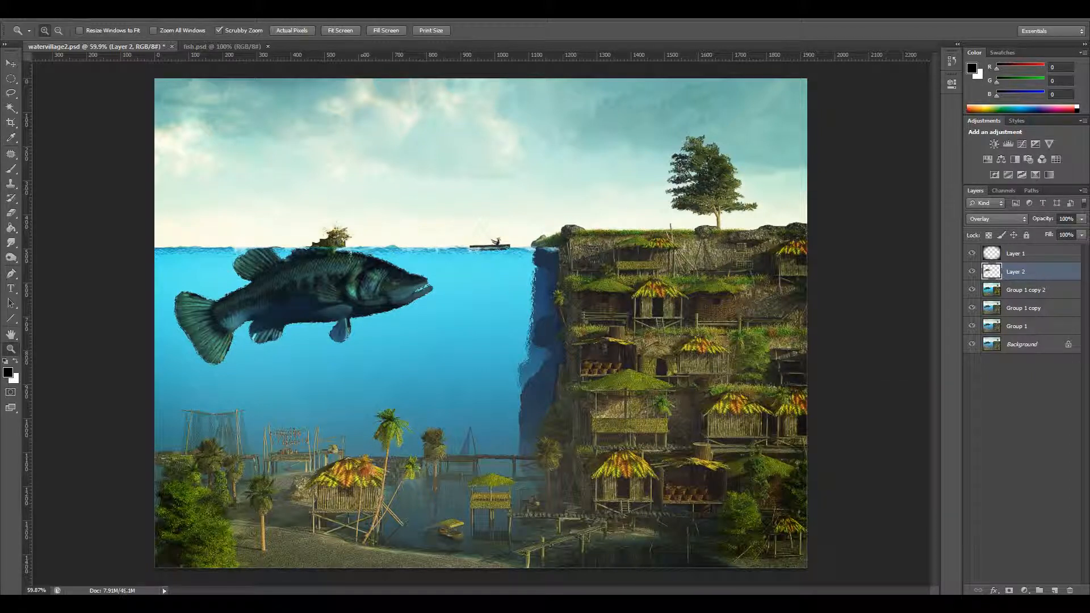
# Apply a Color Balance adjustment to Layer 2's midtones, with Cyan/Red at -40, Magenta/Green at -17 and a slight shift toward yellow.
pyautogui.click(73, 12)
pyautogui.moveTo(124, 42)
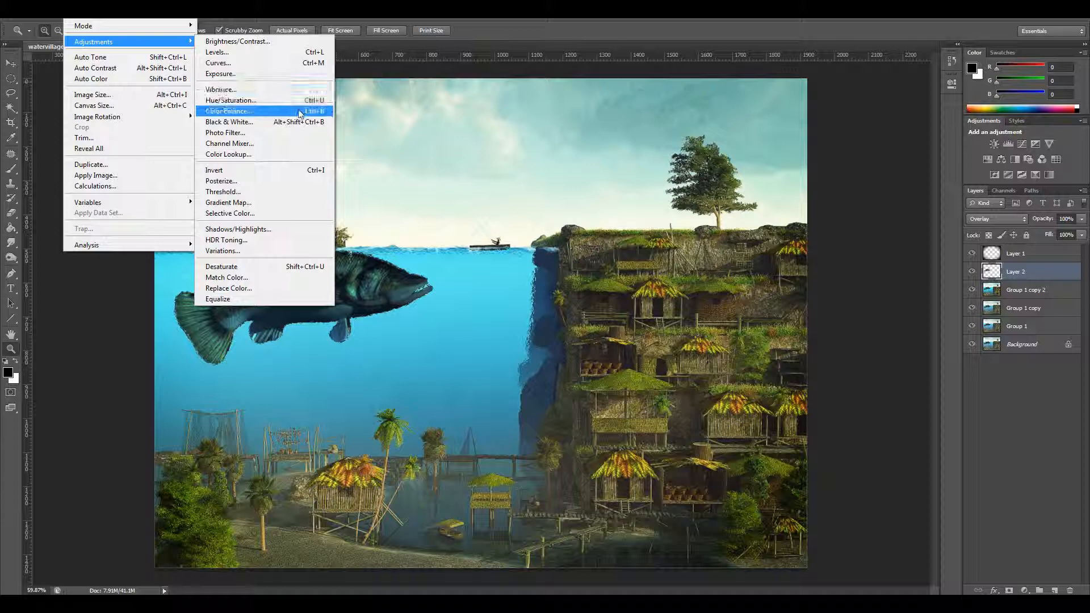
pyautogui.click(299, 113)
pyautogui.moveTo(808, 457); pyautogui.dragTo(837, 483)
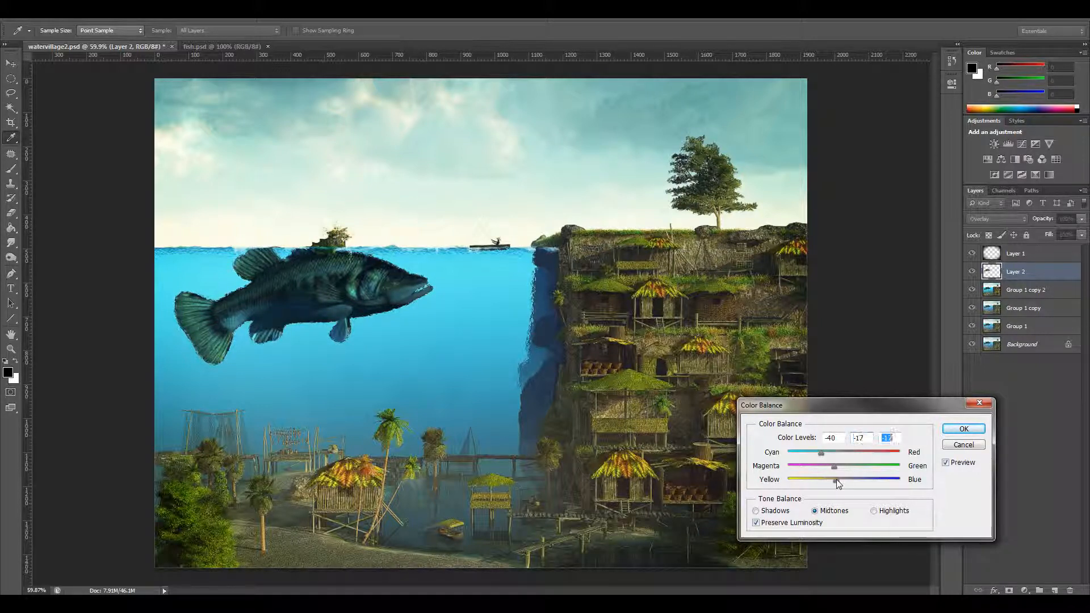
pyautogui.click(963, 430)
pyautogui.press('z')
# Toggle Layer 2's visibility repeatedly to compare the image with and without the color-balanced fish overlay.
pyautogui.click(972, 272)
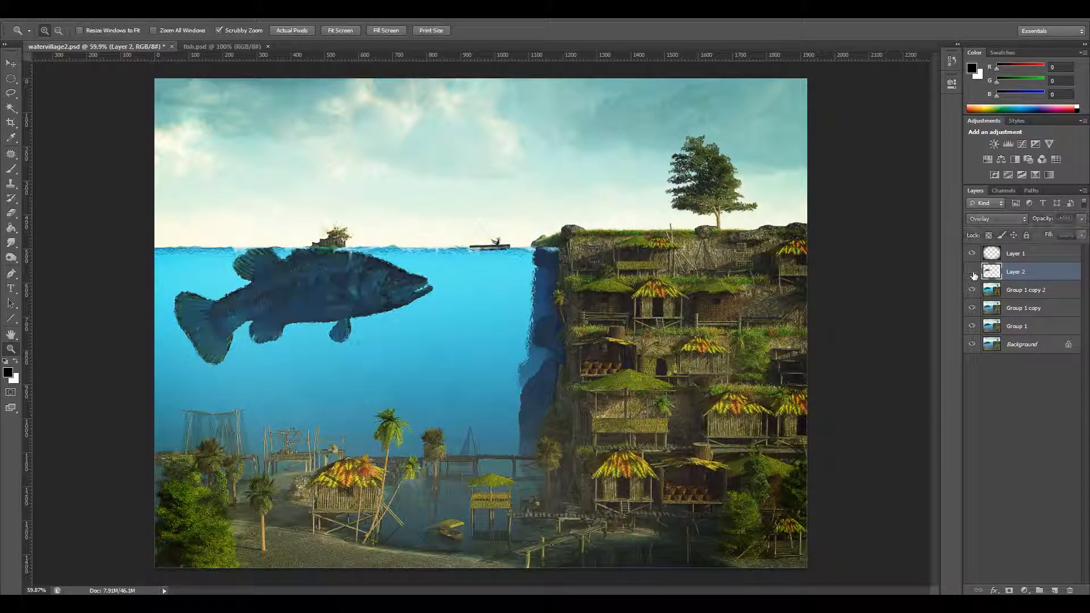
pyautogui.click(973, 273)
pyautogui.click(972, 272)
pyautogui.click(972, 272)
pyautogui.click(972, 272)
pyautogui.click(972, 272)
pyautogui.click(972, 272)
pyautogui.click(972, 271)
pyautogui.click(972, 272)
pyautogui.click(972, 272)
pyautogui.click(972, 272)
pyautogui.click(972, 271)
pyautogui.click(972, 272)
pyautogui.click(971, 272)
pyautogui.click(972, 272)
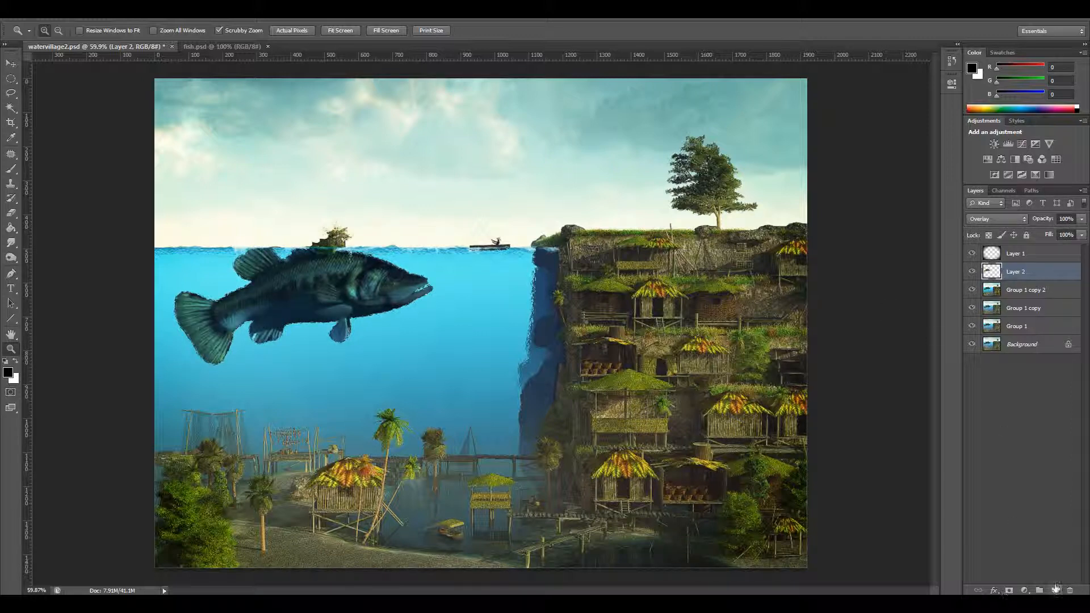
# Create a new layer above Layer 2, try a black brush stroke along the waterline over the fish, and undo the stroke.
pyautogui.click(1054, 590)
pyautogui.moveTo(272, 277); pyautogui.dragTo(111, 194)
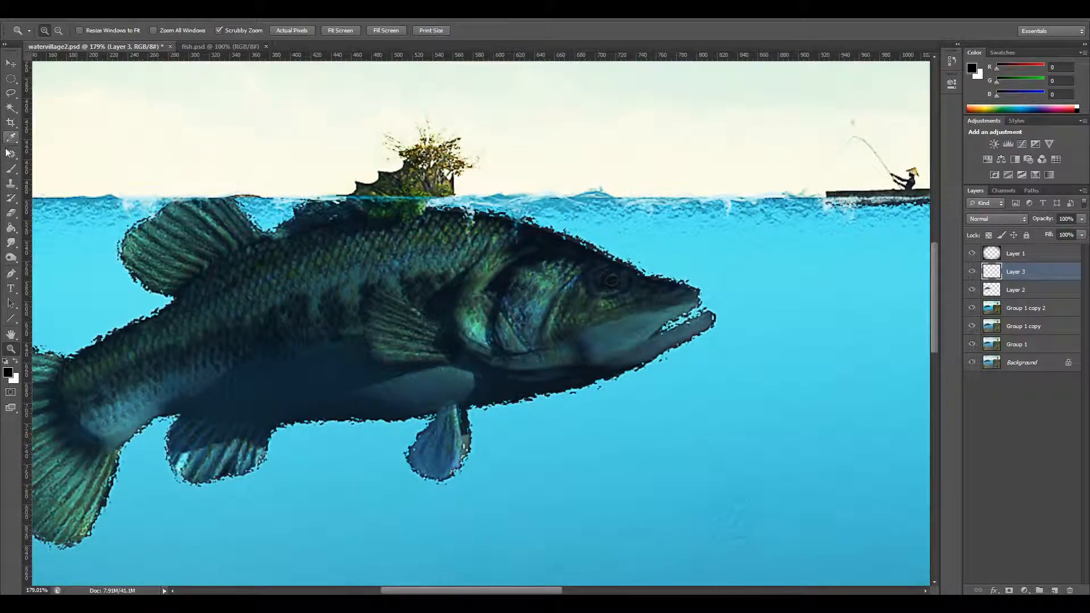
pyautogui.click(11, 168)
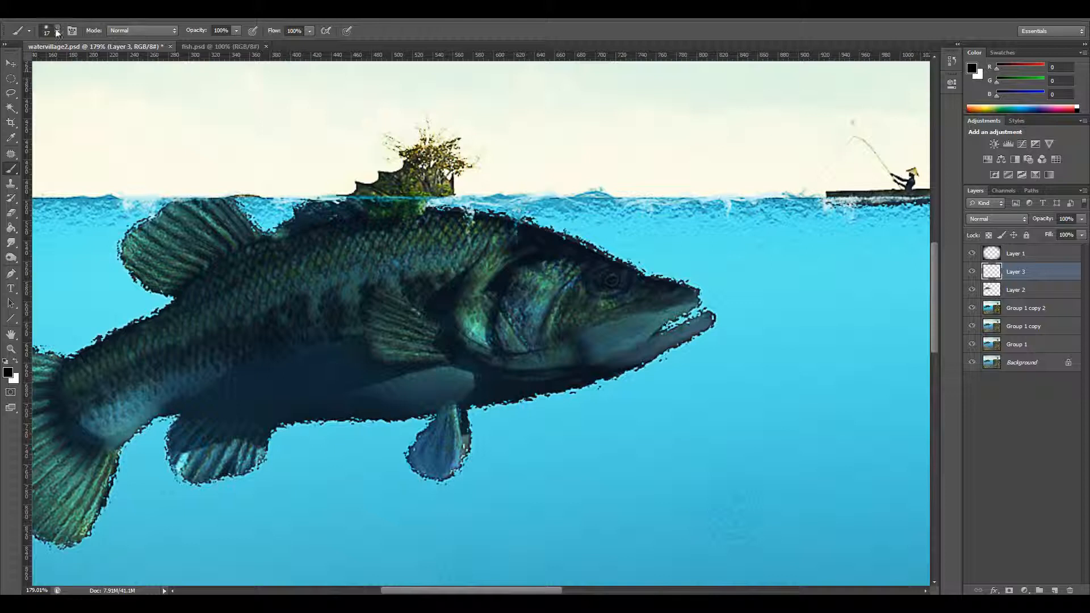
pyautogui.moveTo(326, 197)
pyautogui.mouseDown()
pyautogui.moveTo(457, 198)
pyautogui.moveTo(435, 189)
pyautogui.mouseUp()
pyautogui.hotkey('ctrl', 'z')
# Add a layer mask to Layer 2 and paint it black over the small island where the fish overlay rises above the water.
pyautogui.click(1036, 291)
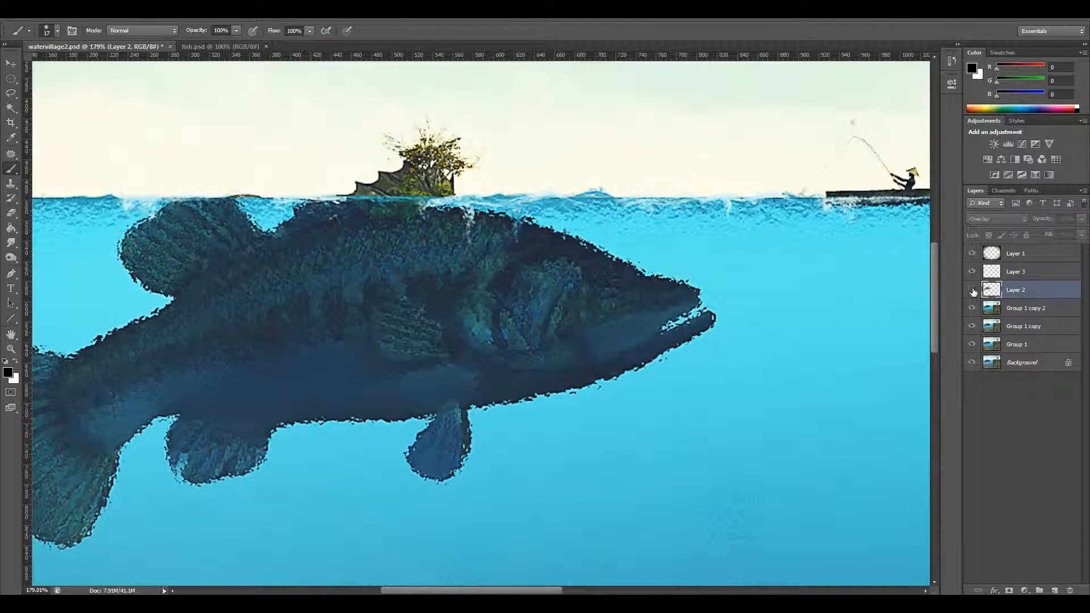
pyautogui.click(1008, 591)
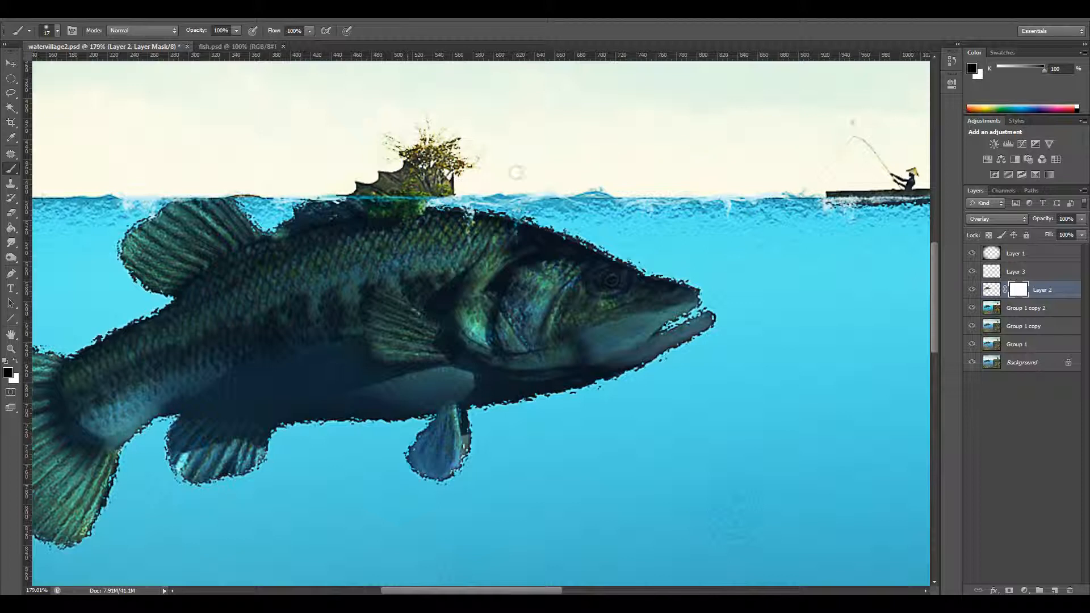
pyautogui.moveTo(380, 196)
pyautogui.mouseDown()
pyautogui.moveTo(333, 192)
pyautogui.moveTo(441, 192)
pyautogui.mouseUp()
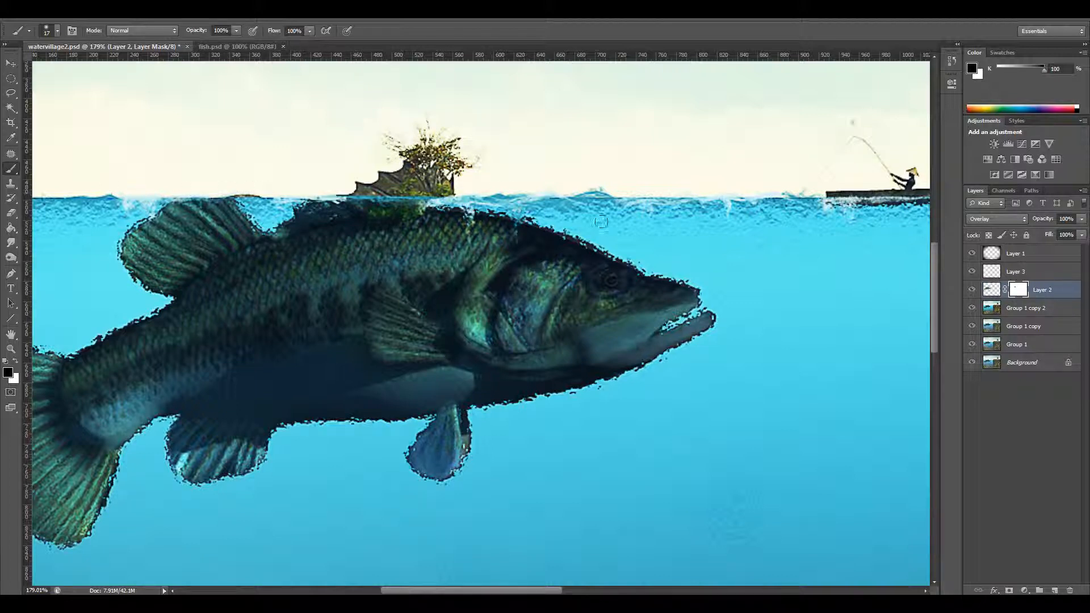
# Paint black on Layer 2's mask along the edges of the fish's rear lower fin, tail, back and head.
pyautogui.scroll(-5, 511, 511)
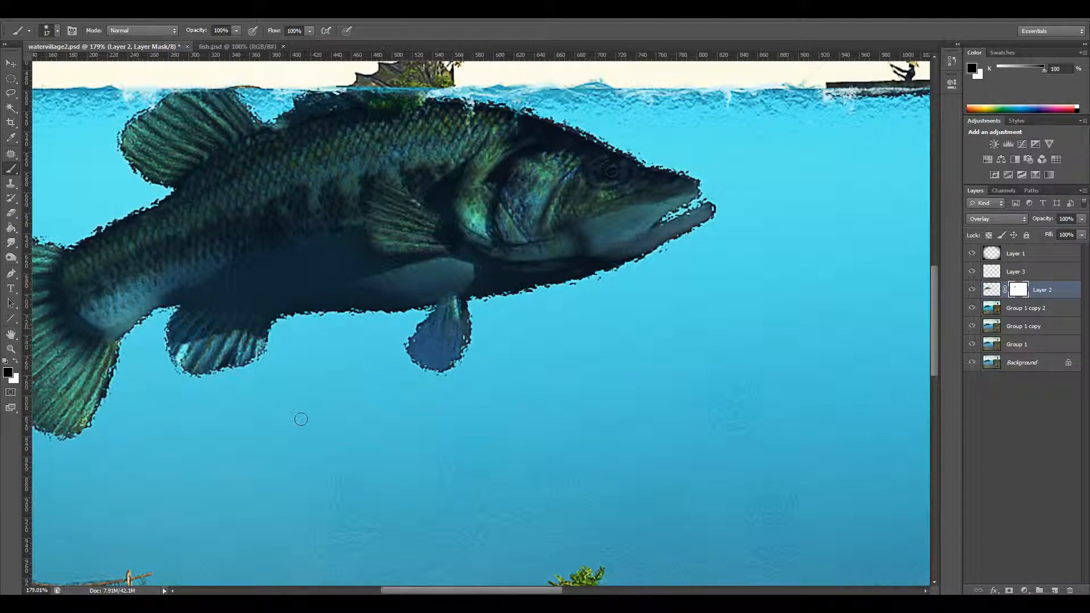
pyautogui.moveTo(187, 376); pyautogui.dragTo(181, 340)
pyautogui.moveTo(566, 592); pyautogui.dragTo(497, 592)
pyautogui.moveTo(295, 220)
pyautogui.mouseDown()
pyautogui.moveTo(279, 292)
pyautogui.moveTo(368, 415)
pyautogui.mouseUp()
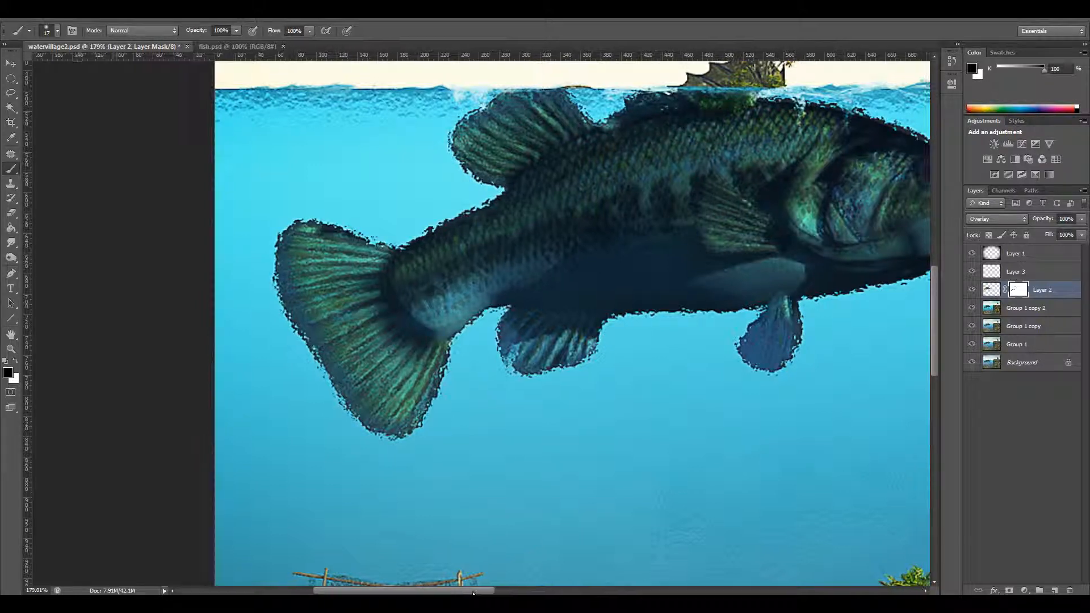
pyautogui.moveTo(463, 591); pyautogui.dragTo(507, 591)
pyautogui.moveTo(582, 103); pyautogui.dragTo(755, 167)
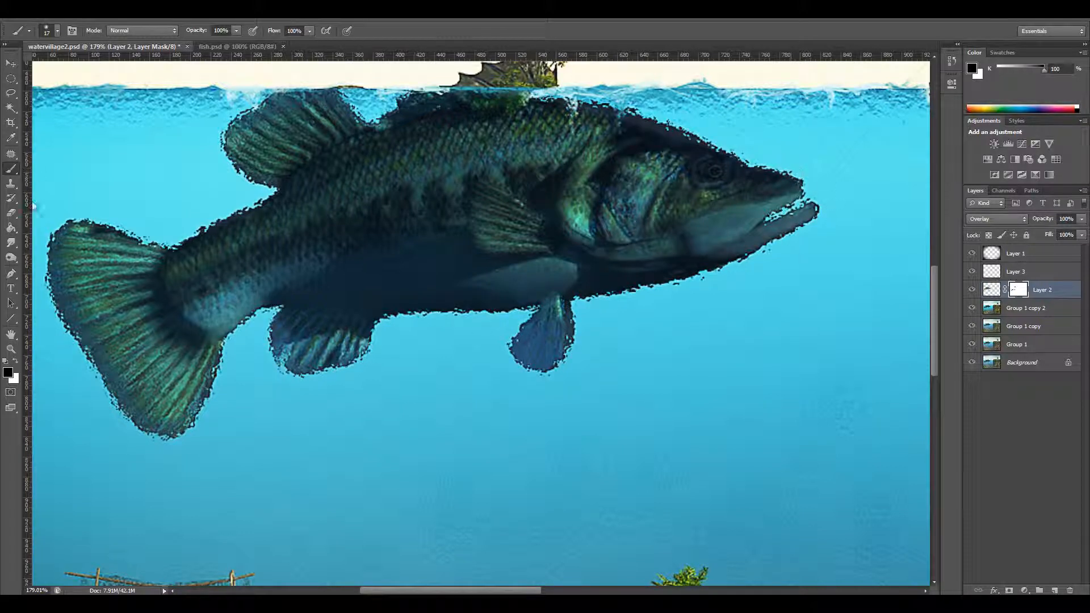
# Soften Layer 2's mask with a Gaussian Blur of about 9.6 pixels.
pyautogui.click(180, 13)
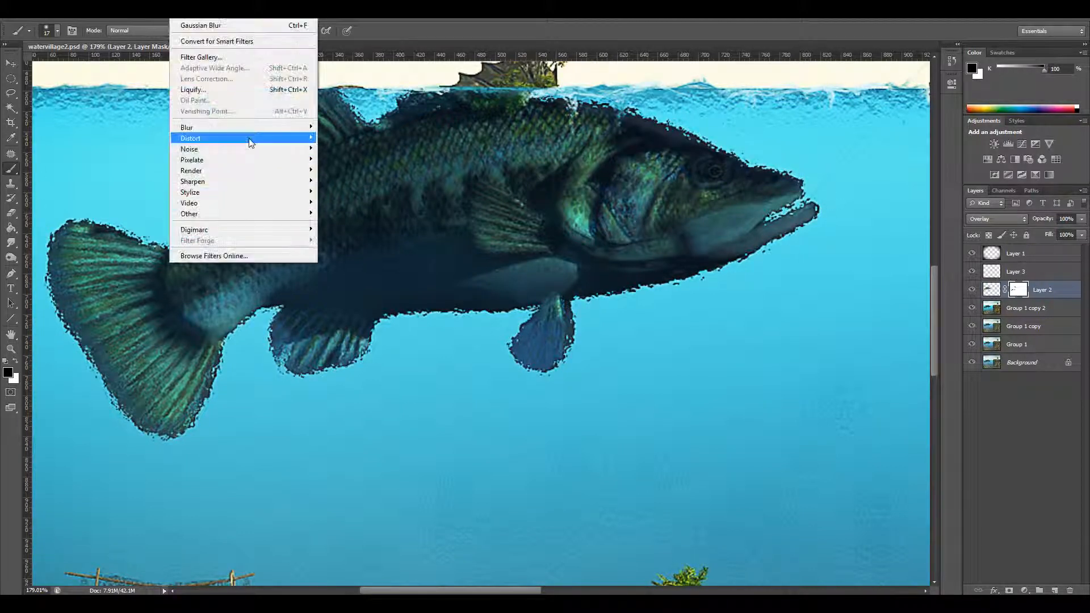
pyautogui.moveTo(251, 130)
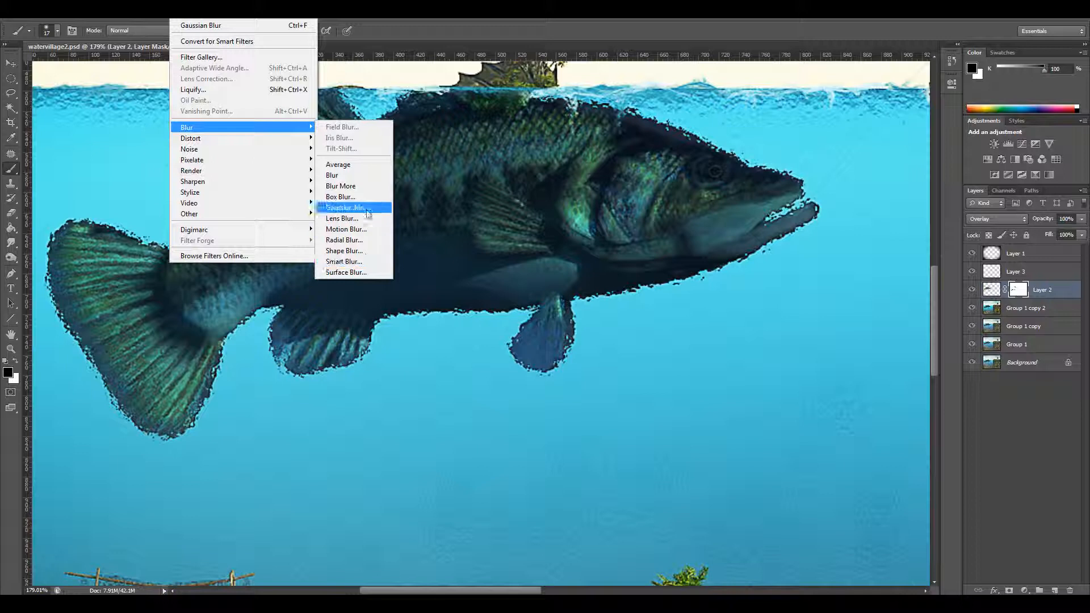
pyautogui.click(348, 207)
pyautogui.moveTo(847, 450); pyautogui.dragTo(832, 450)
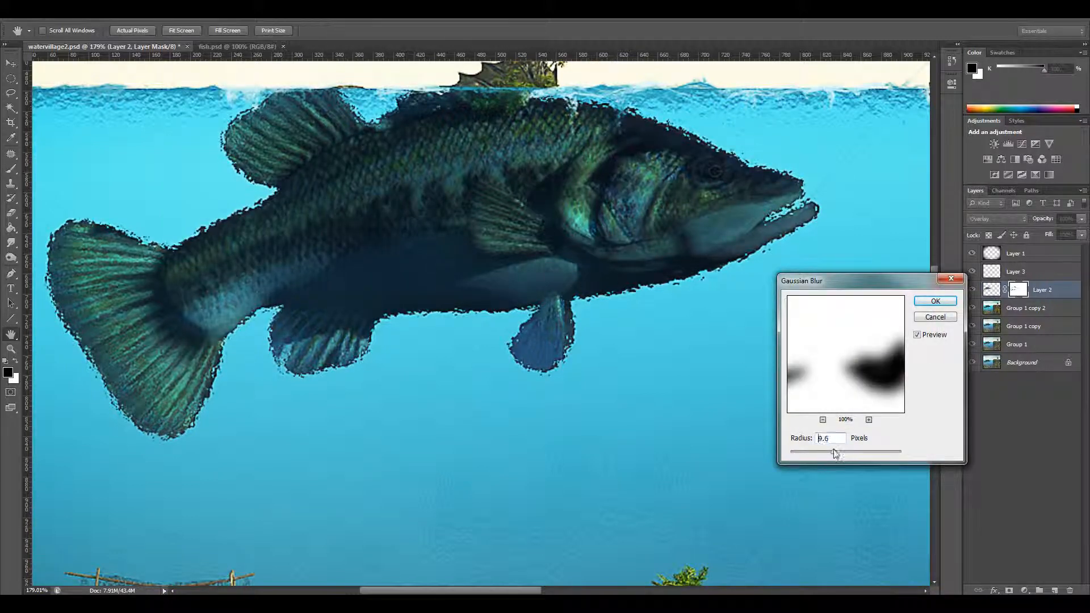
pyautogui.click(934, 302)
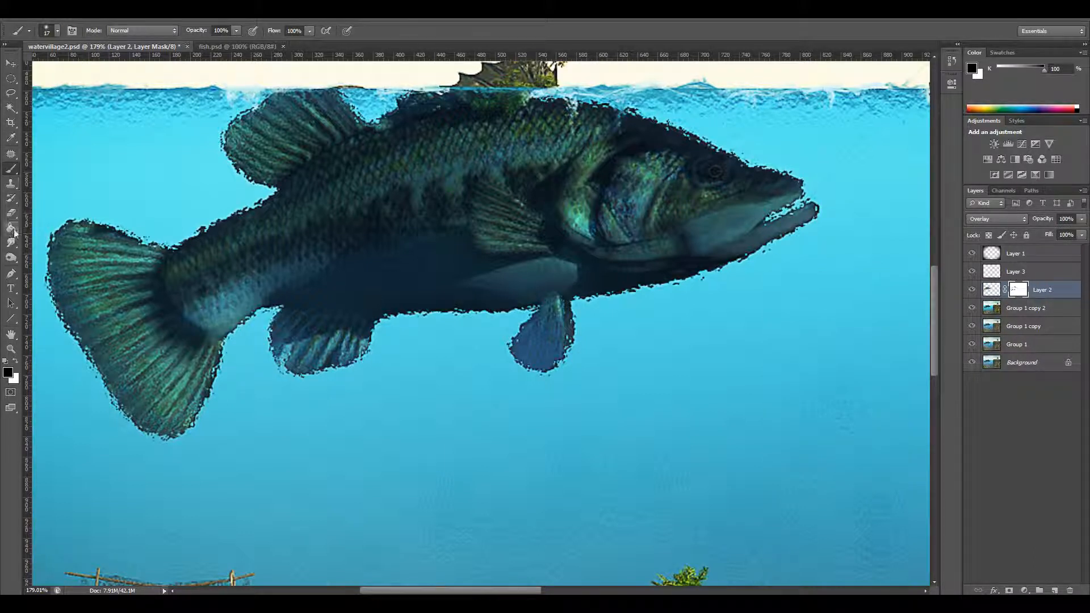
# View the whole image and toggle Layer 2's visibility repeatedly to check the masked fish overlay.
pyautogui.click(11, 349)
pyautogui.moveTo(546, 384); pyautogui.dragTo(489, 384)
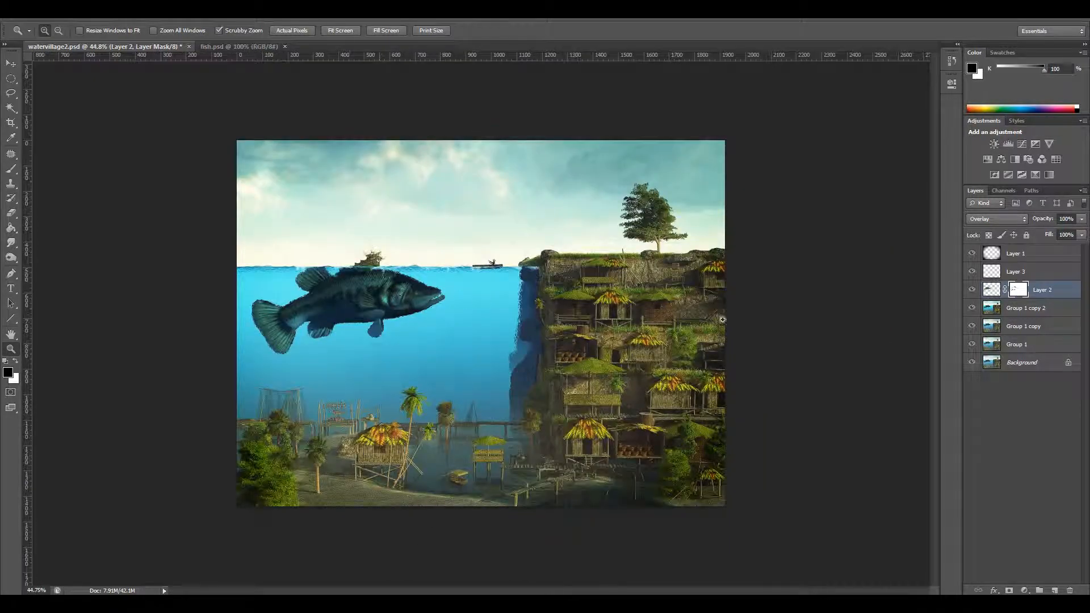
pyautogui.click(973, 291)
pyautogui.click(972, 290)
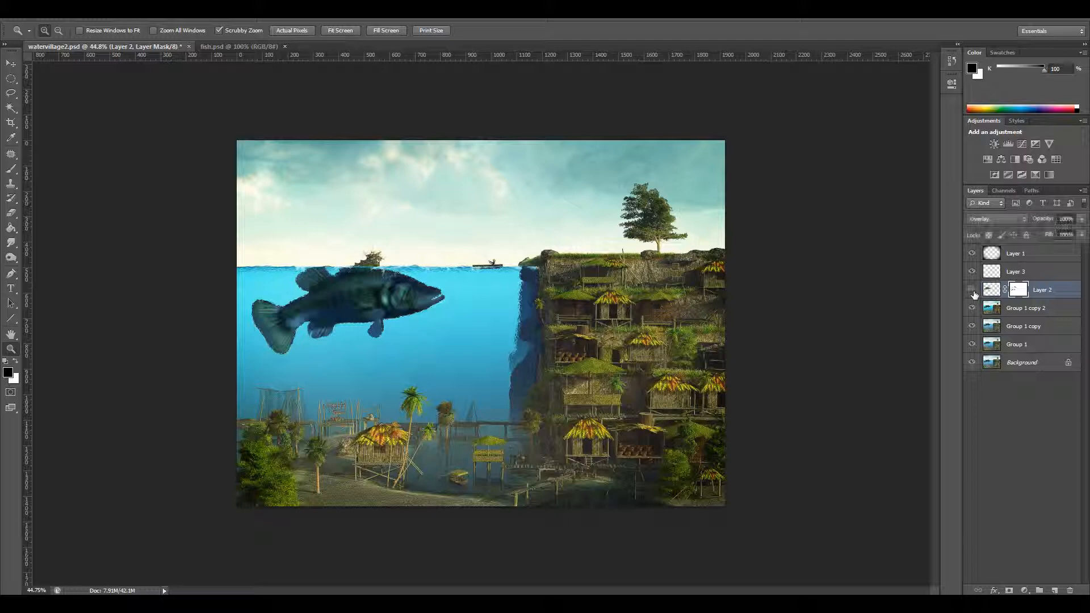
pyautogui.click(973, 291)
pyautogui.click(973, 290)
pyautogui.click(973, 291)
pyautogui.click(973, 292)
pyautogui.click(973, 291)
pyautogui.click(974, 291)
pyautogui.click(973, 291)
pyautogui.click(973, 292)
# Merge the layers from Group 1 copy 2 up to Layer 1 into a single layer.
pyautogui.click(1026, 311)
pyautogui.keyDown('shift'); pyautogui.click(1015, 254); pyautogui.keyUp('shift')
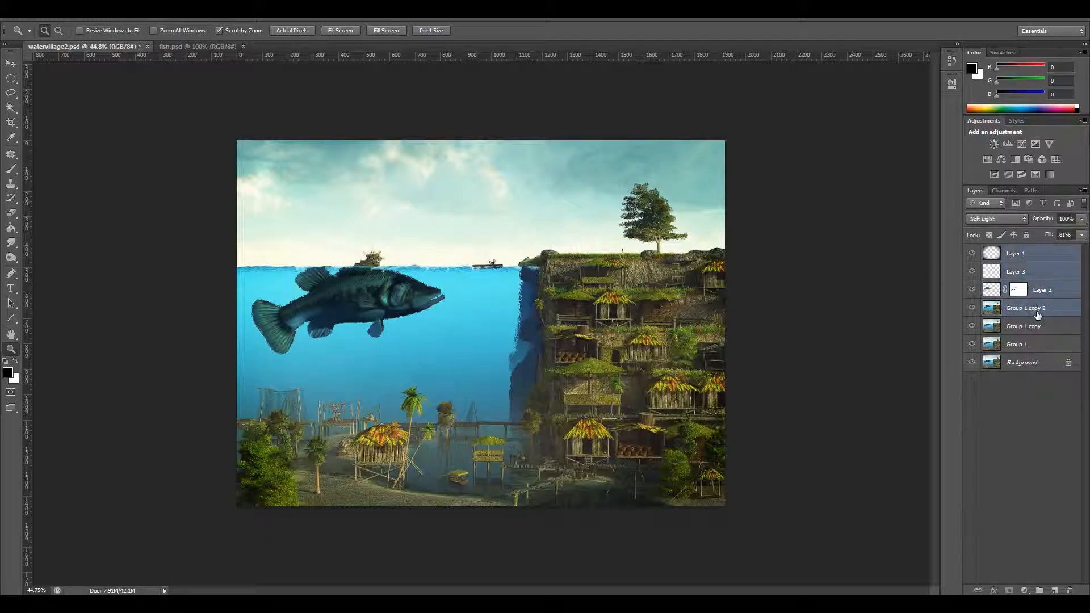
pyautogui.hotkey('ctrl', 'e')
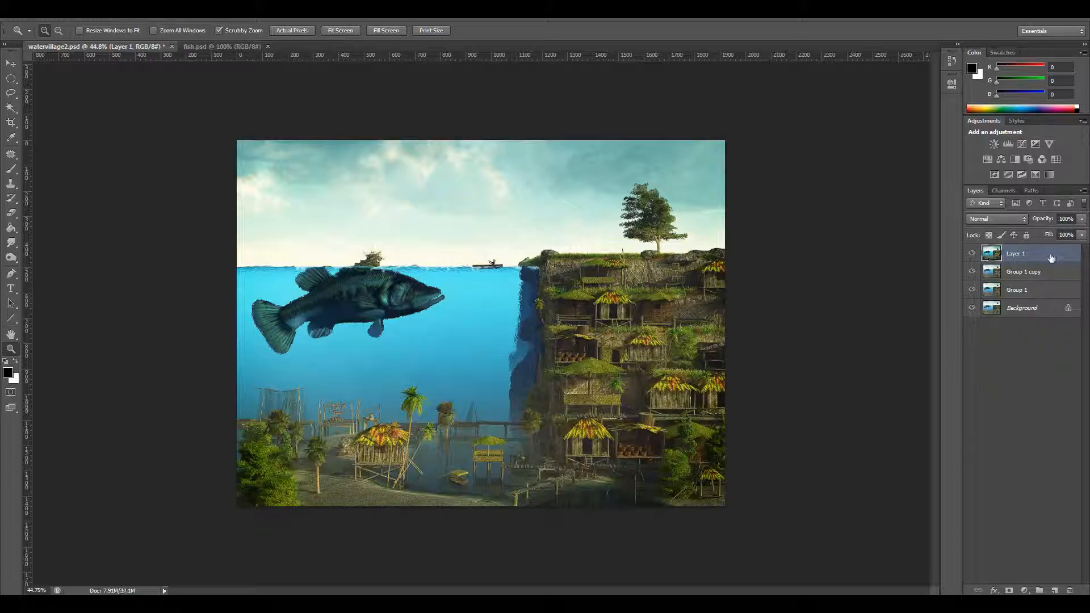
# Apply a gentle S-shaped RGB Curves adjustment to the merged Layer 1, darkening the shadows and slightly lifting the highlights.
pyautogui.moveTo(379, 304); pyautogui.dragTo(387, 277)
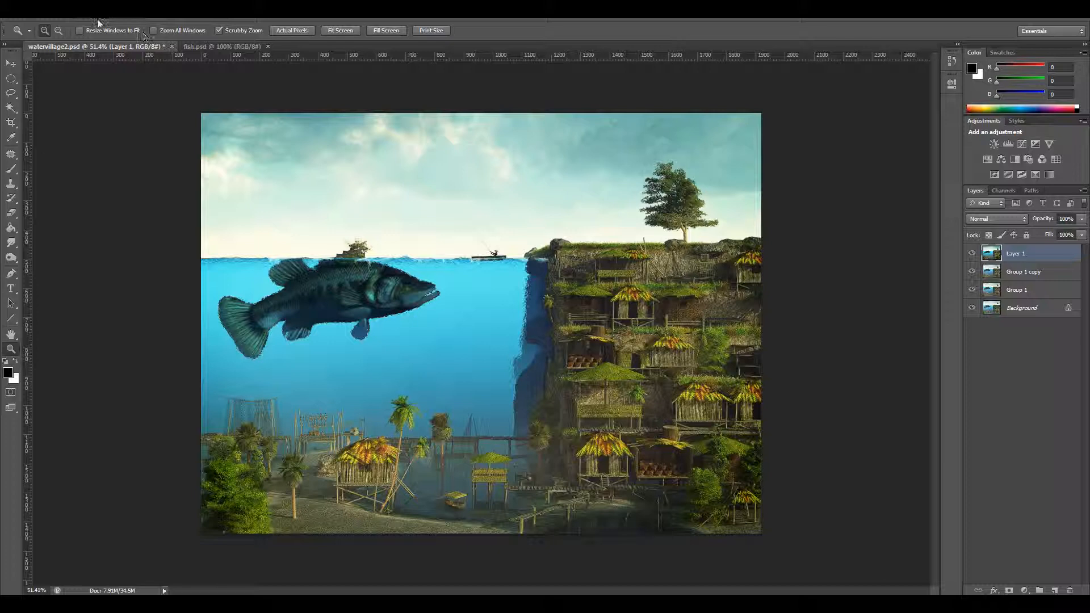
pyautogui.click(91, 12)
pyautogui.moveTo(93, 41)
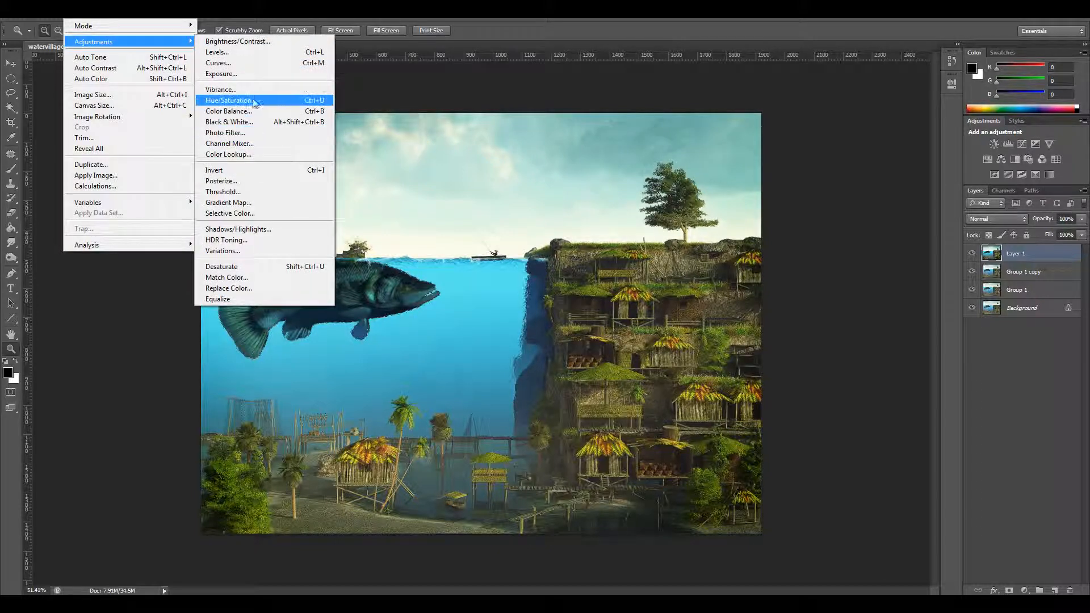
pyautogui.click(255, 63)
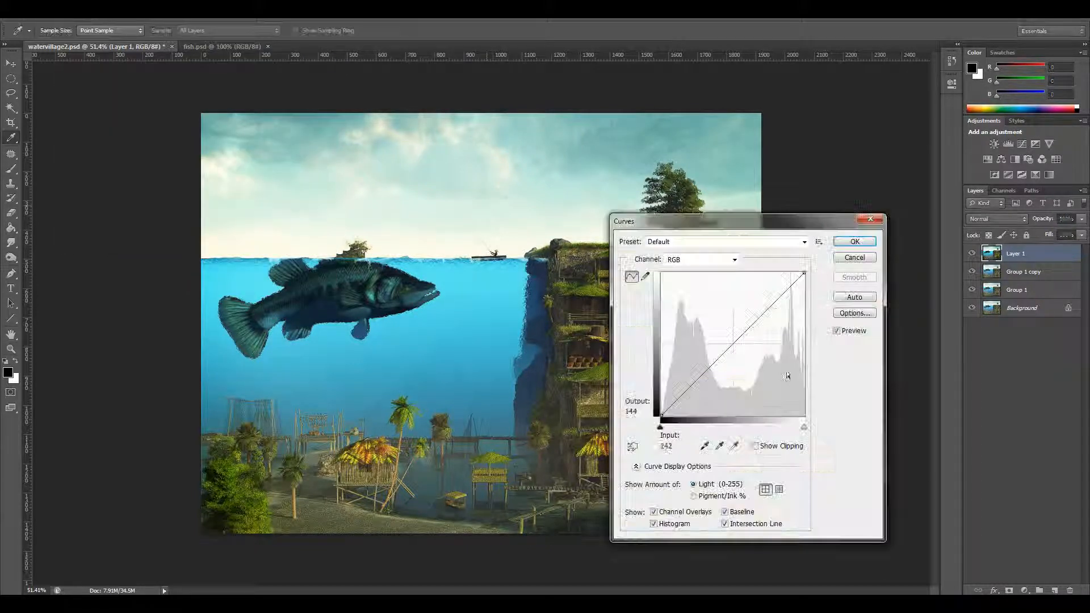
pyautogui.moveTo(728, 223); pyautogui.dragTo(890, 191)
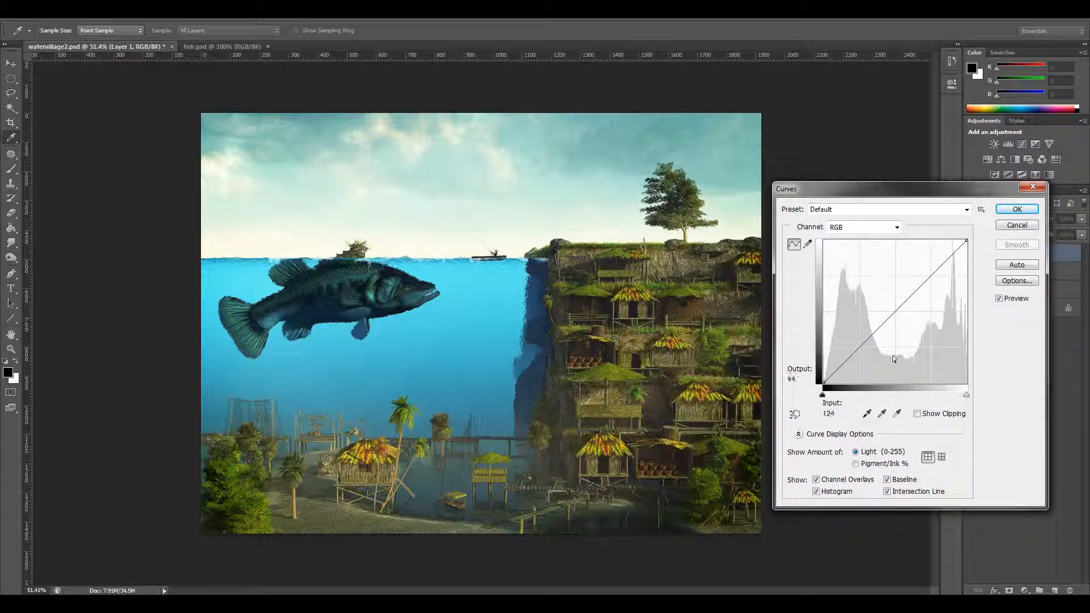
pyautogui.moveTo(869, 338); pyautogui.dragTo(893, 320)
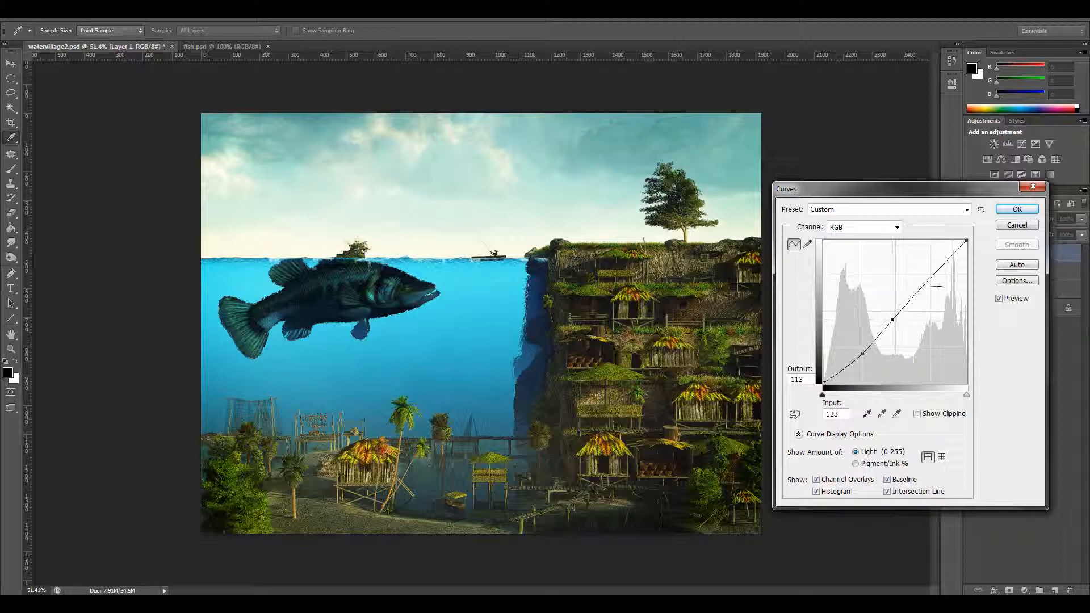
pyautogui.moveTo(942, 264); pyautogui.dragTo(944, 261)
pyautogui.moveTo(892, 320); pyautogui.dragTo(909, 302)
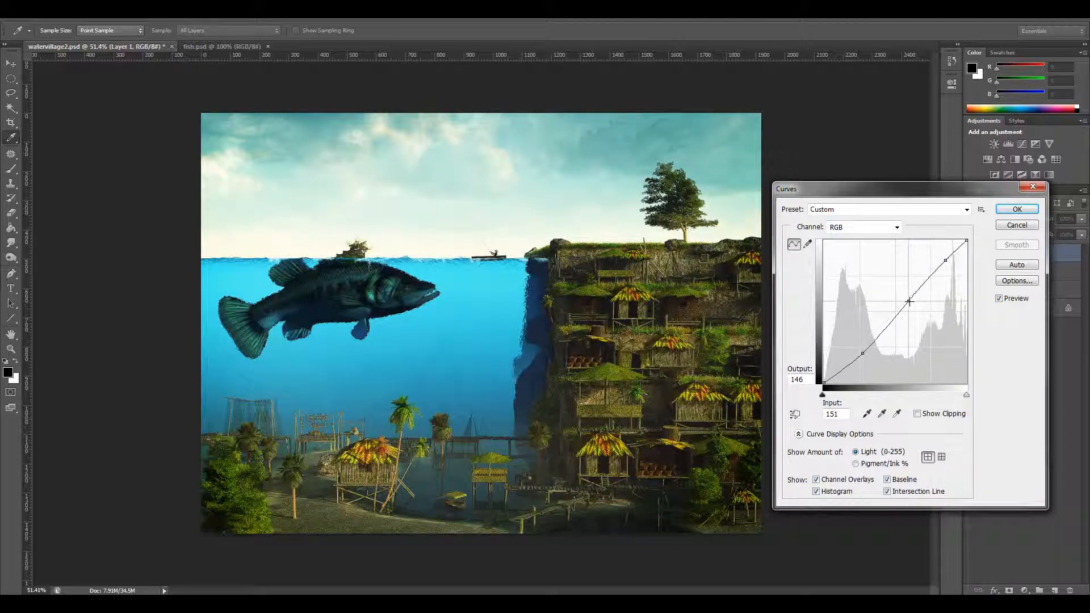
pyautogui.moveTo(861, 353)
pyautogui.mouseDown()
pyautogui.moveTo(871, 351)
pyautogui.moveTo(842, 372)
pyautogui.moveTo(858, 354)
pyautogui.mouseUp()
pyautogui.click(1017, 209)
pyautogui.press('z')
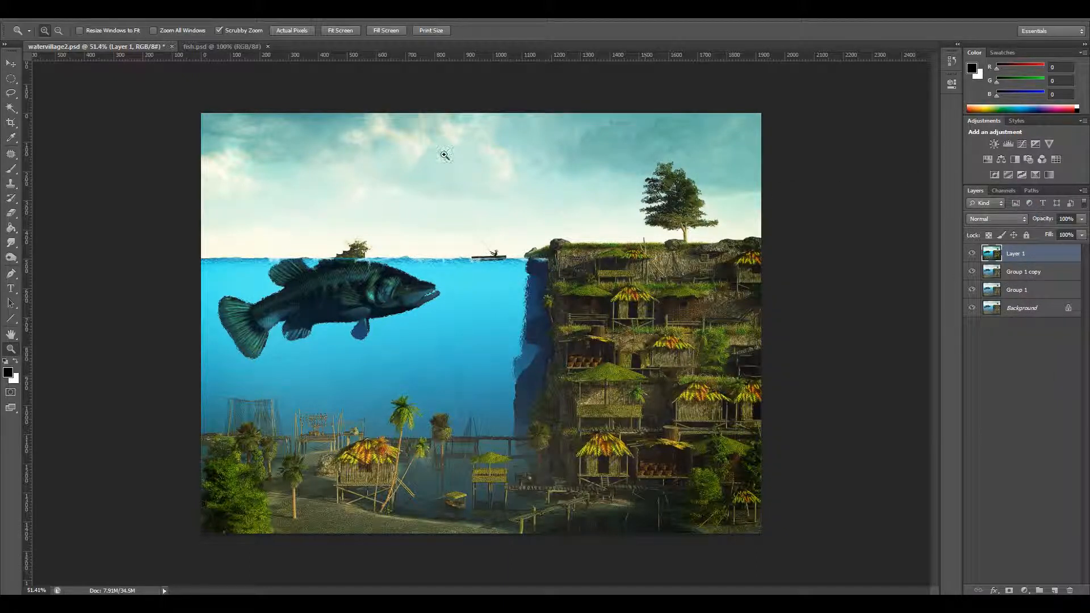
# Raise the vibrance of Layer 1 slightly with a Vibrance adjustment, keeping the saturation at 0.
pyautogui.click(74, 13)
pyautogui.moveTo(165, 45)
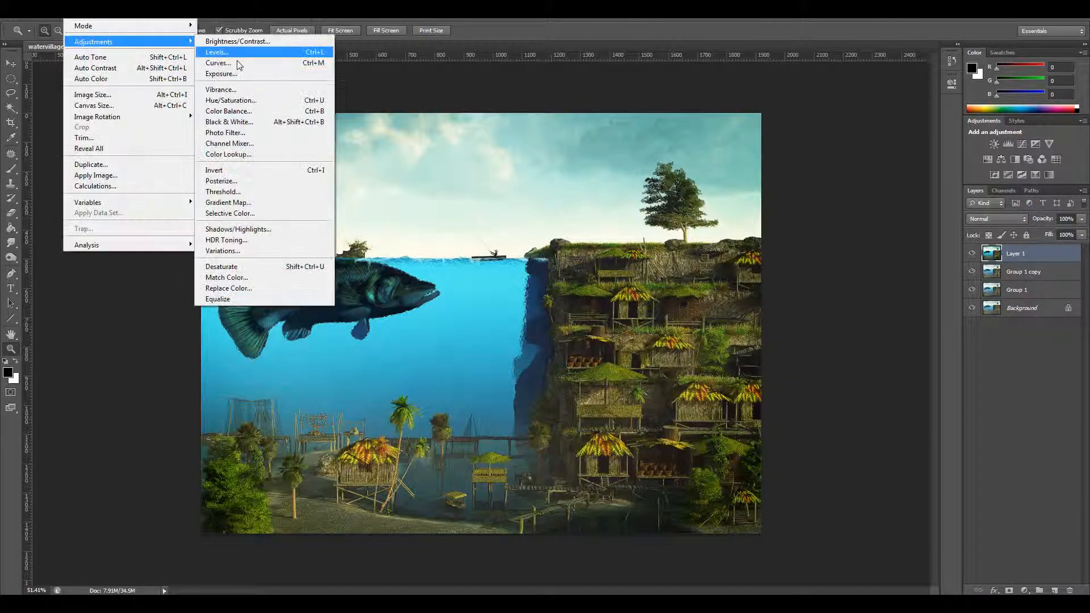
pyautogui.click(221, 90)
pyautogui.moveTo(690, 503); pyautogui.dragTo(728, 503)
pyautogui.moveTo(712, 464); pyautogui.dragTo(833, 401)
pyautogui.moveTo(847, 439); pyautogui.dragTo(788, 469)
pyautogui.write('0')
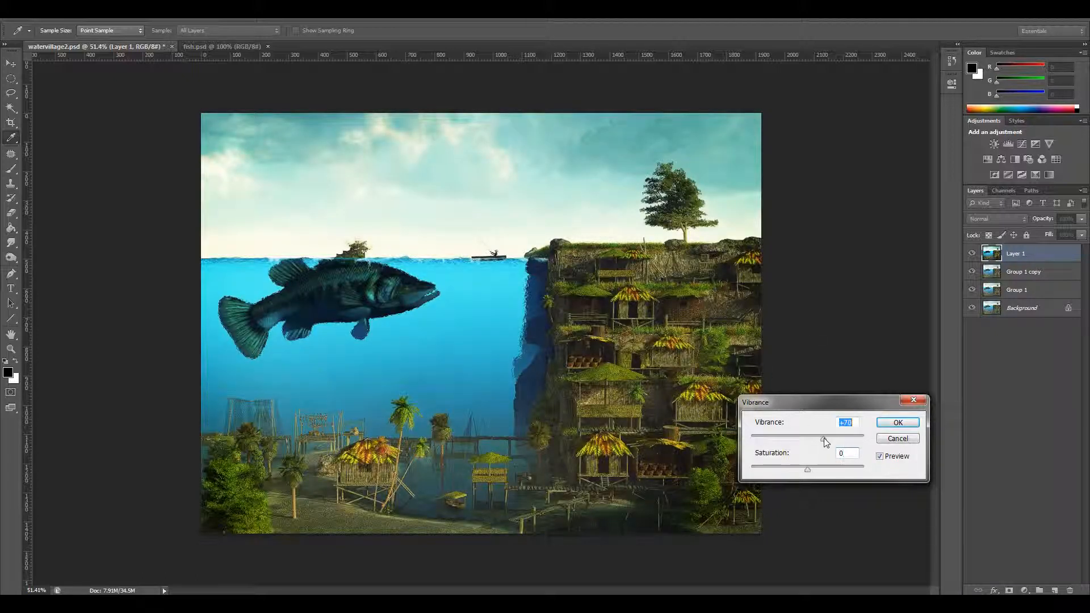
pyautogui.moveTo(850, 441); pyautogui.dragTo(814, 441)
pyautogui.click(898, 422)
pyautogui.press('z')
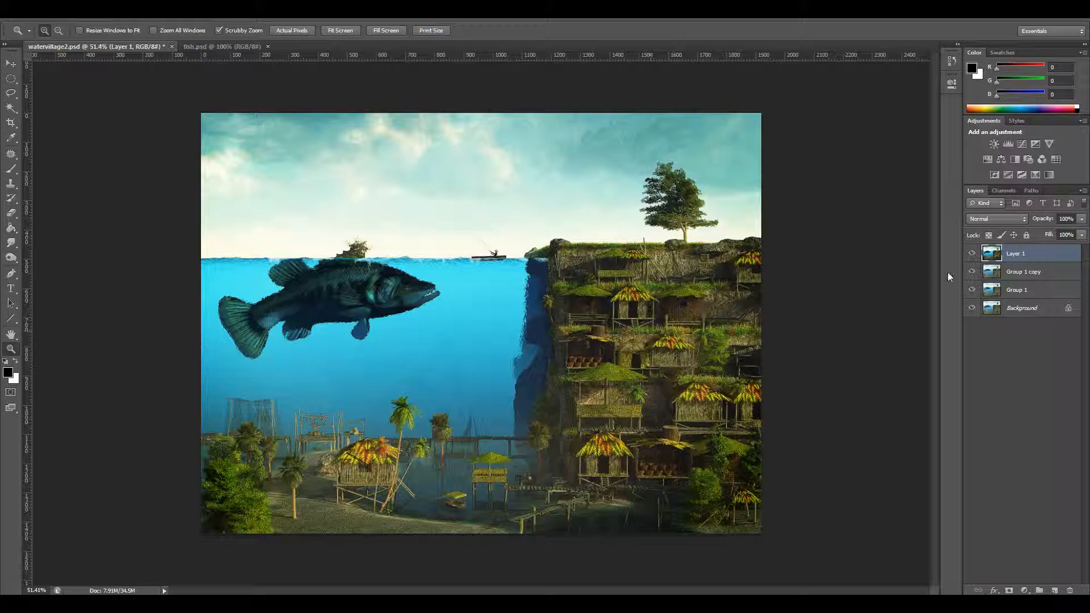
# Hide Group 1 copy and Group 1, toggle Layer 1 to compare it with the original Background, and inspect the finished image.
pyautogui.click(972, 272)
pyautogui.click(973, 255)
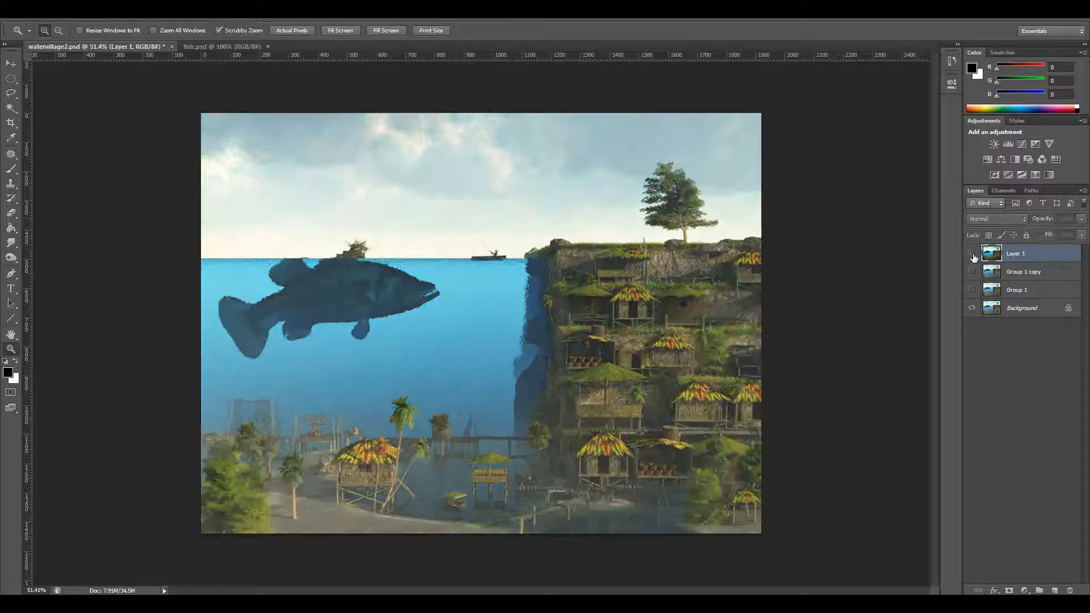
pyautogui.click(973, 255)
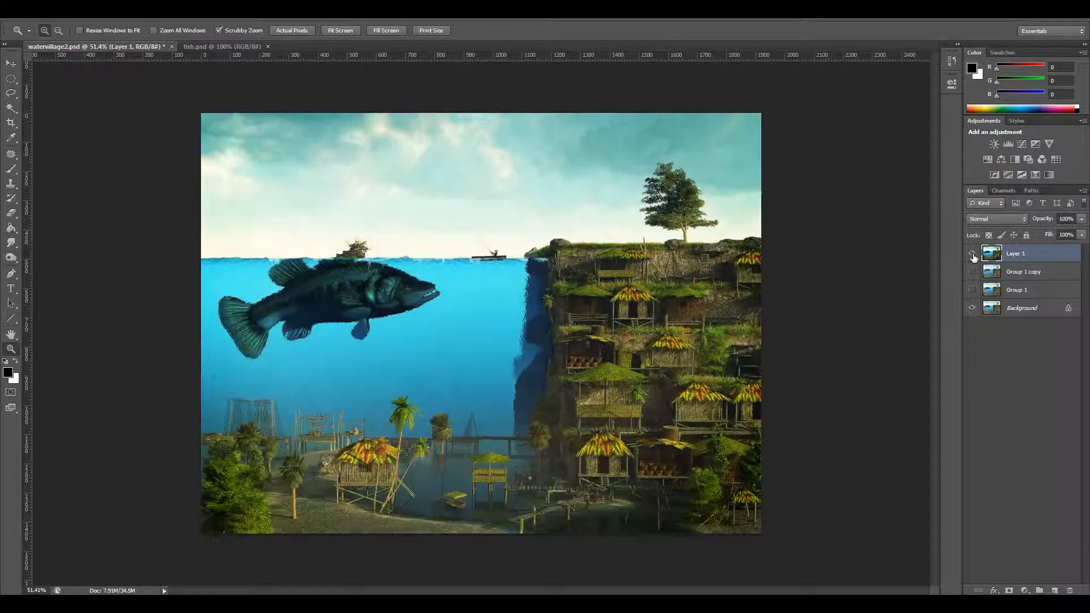
pyautogui.click(973, 255)
pyautogui.click(974, 255)
pyautogui.click(972, 255)
pyautogui.click(972, 255)
pyautogui.click(973, 255)
pyautogui.click(973, 255)
pyautogui.click(972, 255)
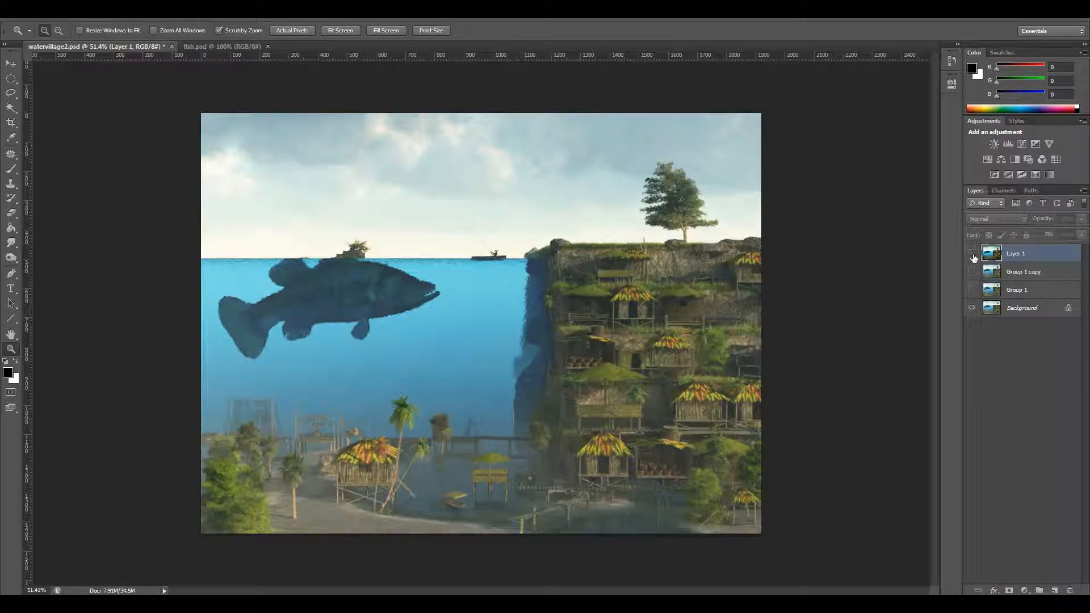
pyautogui.click(973, 256)
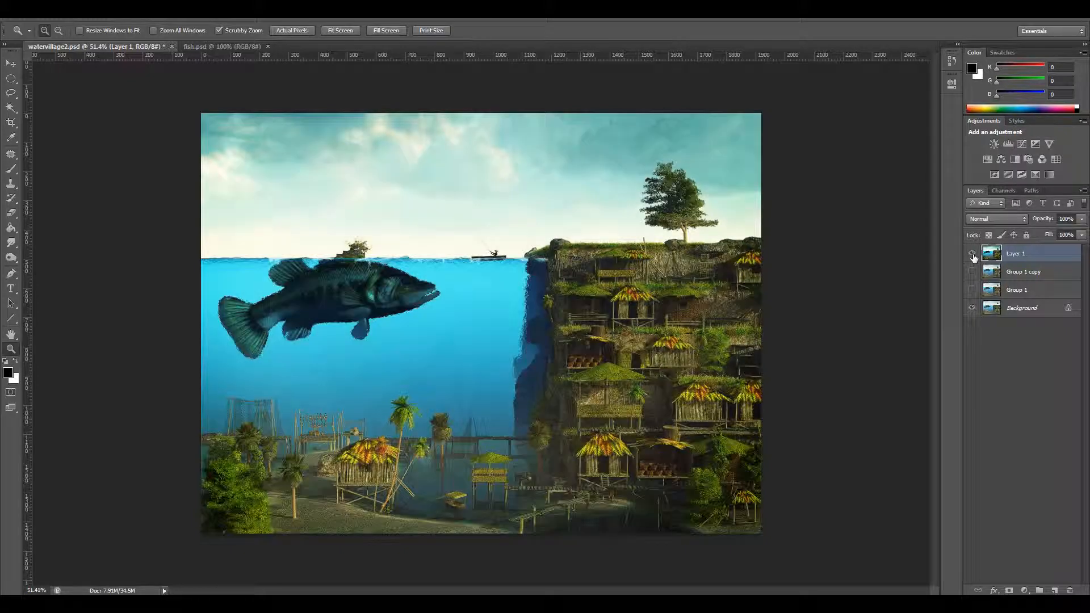
pyautogui.click(972, 255)
pyautogui.click(973, 255)
pyautogui.moveTo(385, 326); pyautogui.dragTo(411, 326)
pyautogui.moveTo(653, 326); pyautogui.dragTo(622, 320)
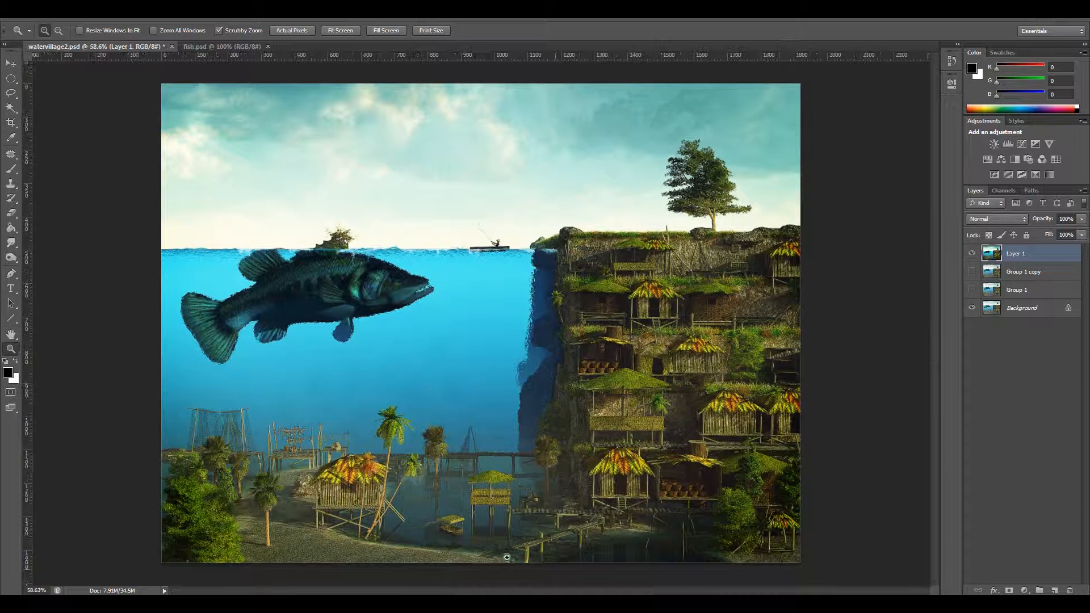
pyautogui.click(11, 257)
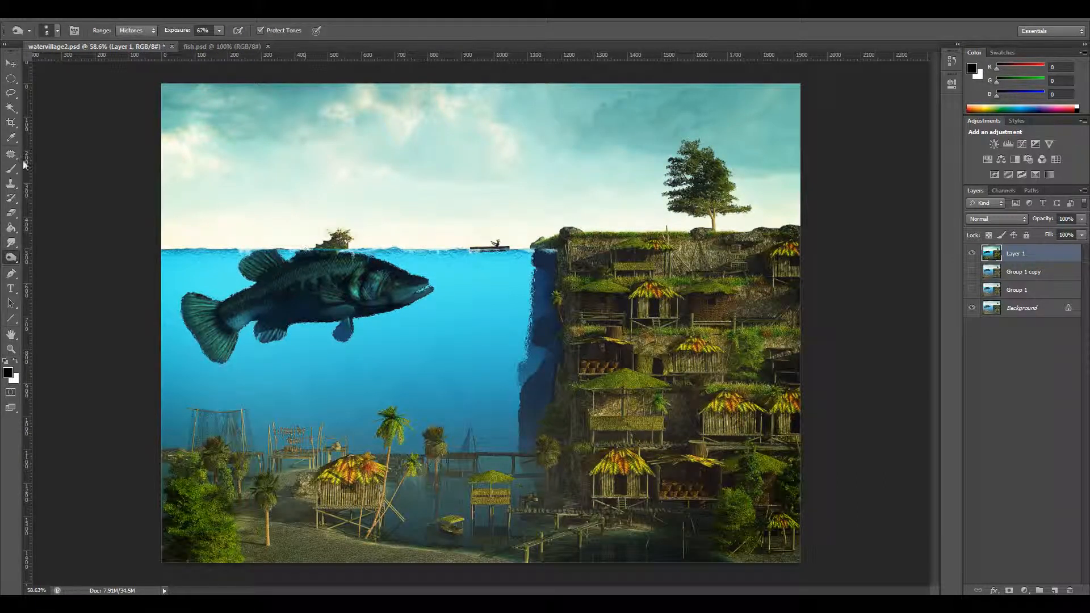
pyautogui.click(55, 32)
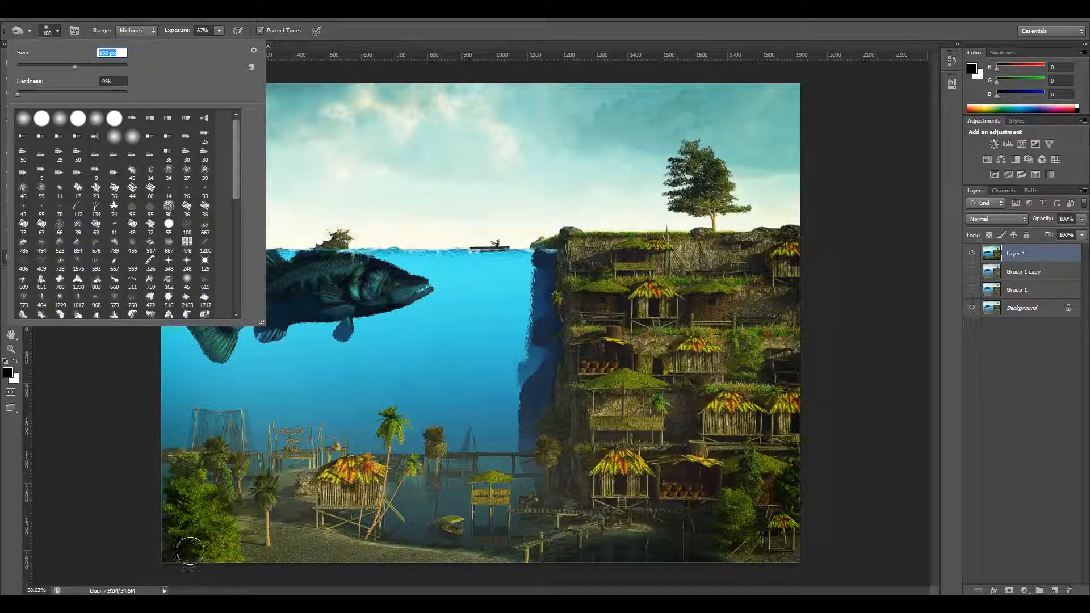
pyautogui.moveTo(76, 67); pyautogui.dragTo(105, 67)
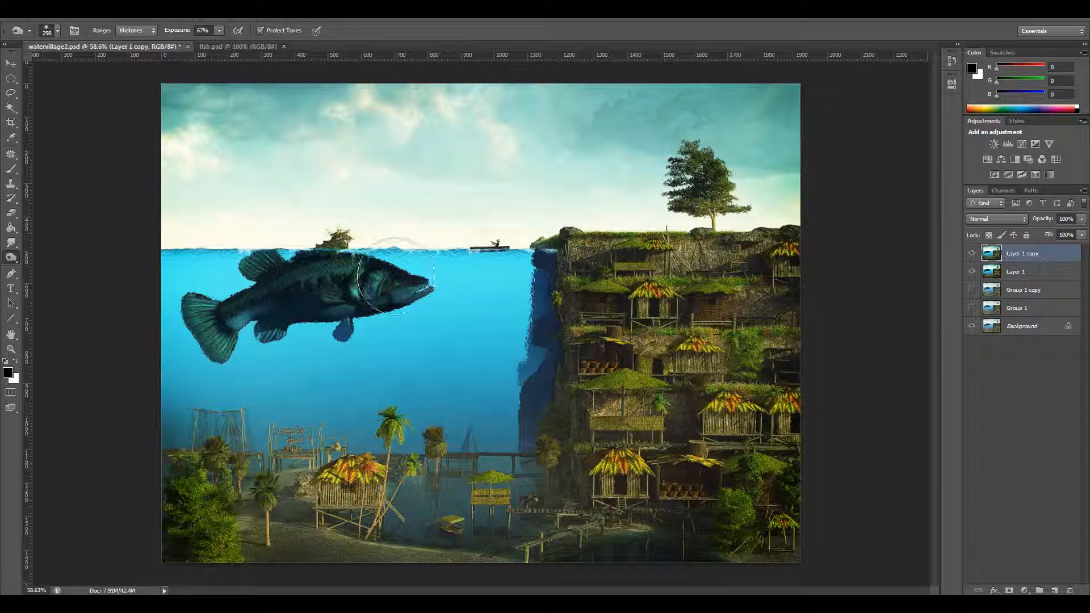
# Duplicate Layer 1 and darken the copy with Brightness/Contrast, setting brightness to -135 and contrast to 28.
pyautogui.click(73, 10)
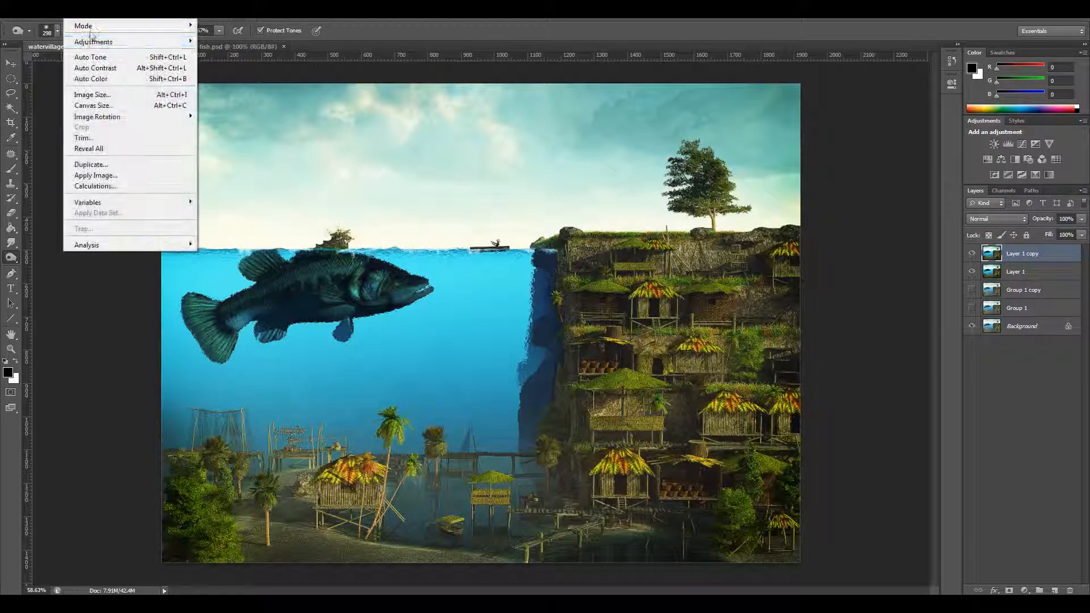
pyautogui.moveTo(93, 41)
pyautogui.click(233, 42)
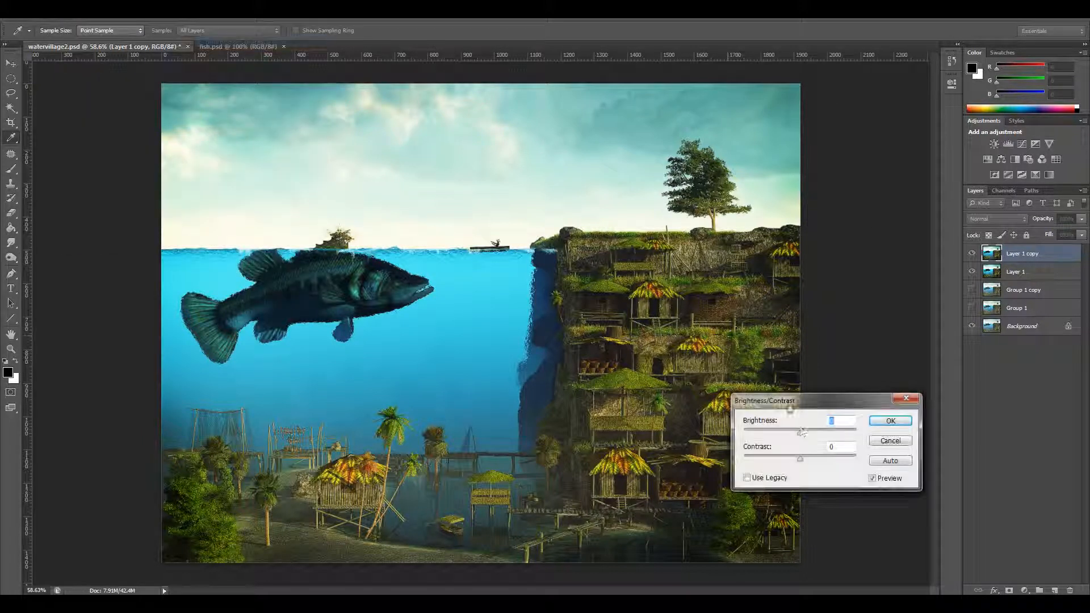
pyautogui.moveTo(800, 432); pyautogui.dragTo(811, 461)
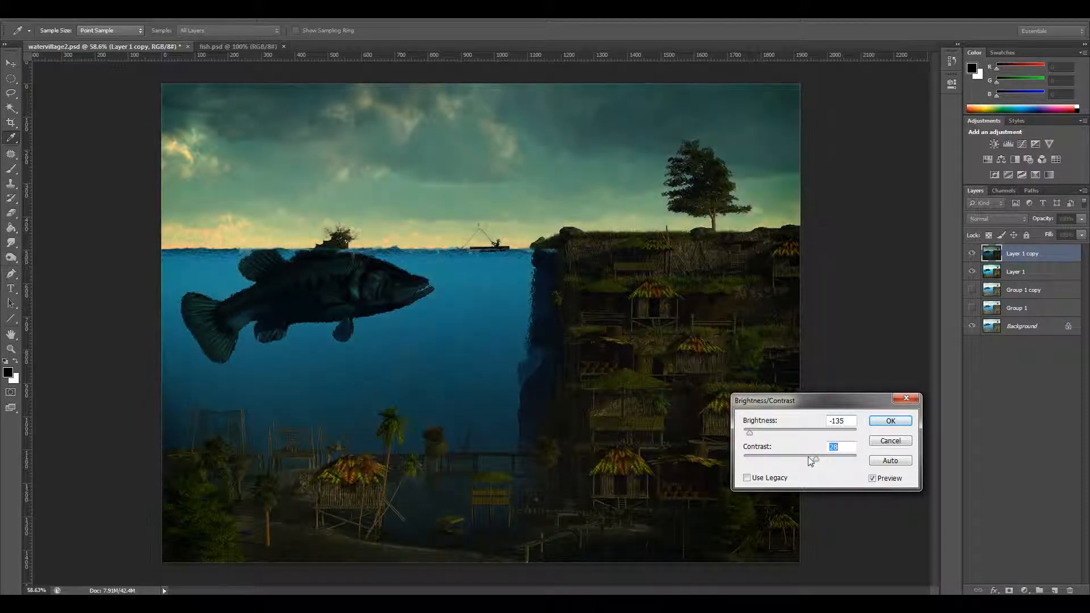
pyautogui.click(903, 419)
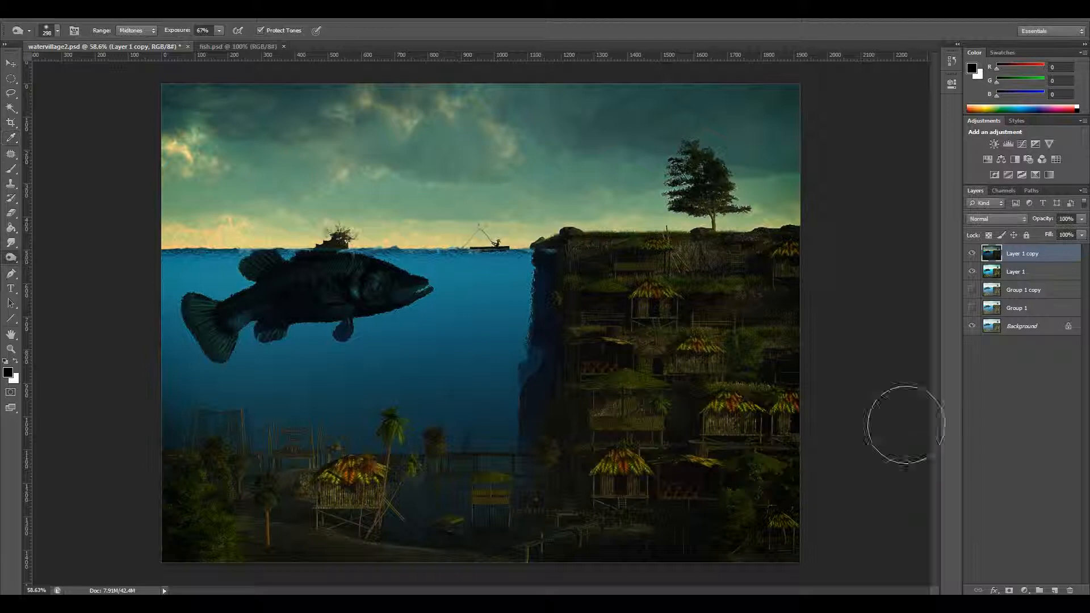
# Add a layer mask to Layer 1 copy and fill the mask with black.
pyautogui.click(1009, 591)
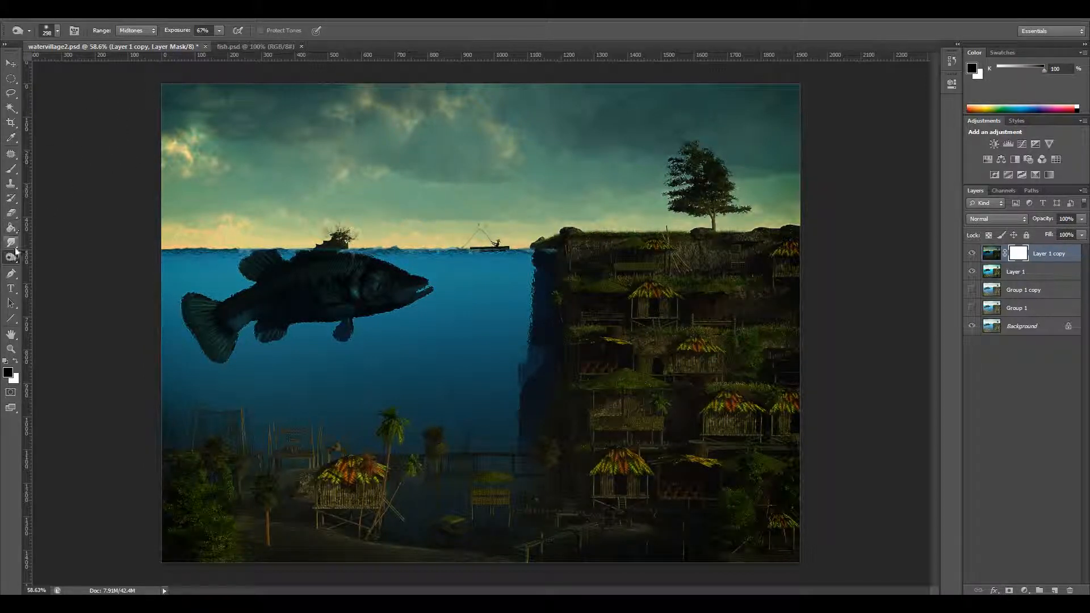
pyautogui.click(11, 228)
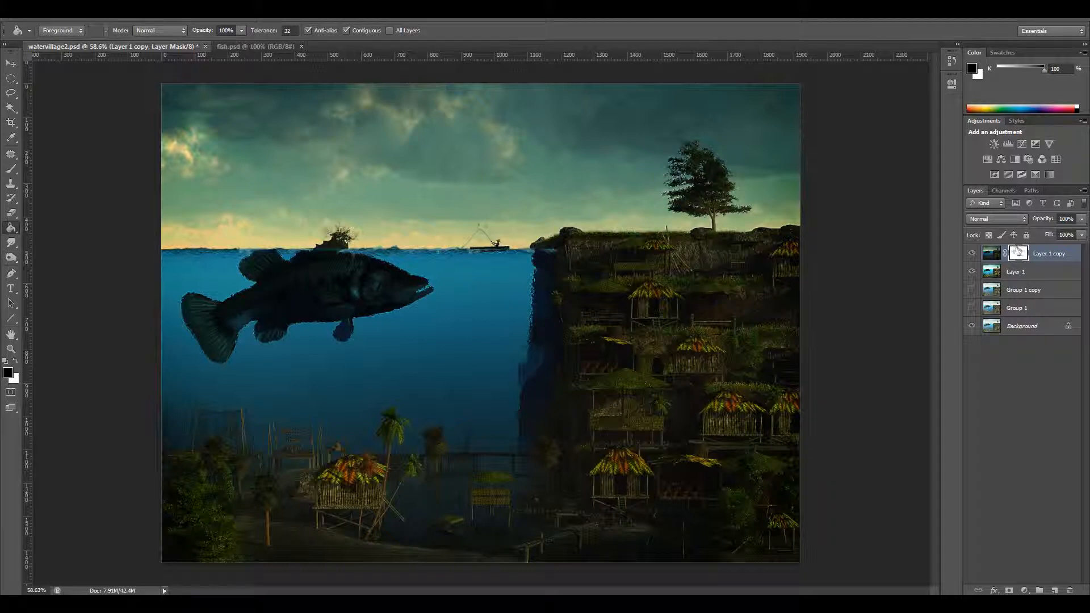
pyautogui.click(760, 284)
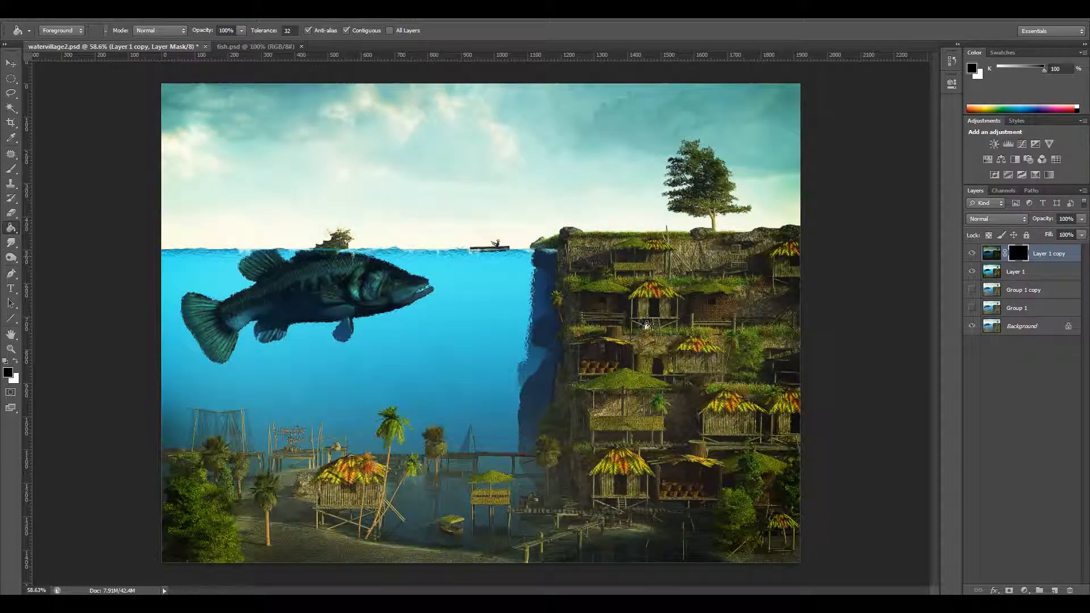
# Paint white on Layer 1 copy's mask with a large 391 px brush over the lower water, the foreground village and the cliff base.
pyautogui.click(8, 372)
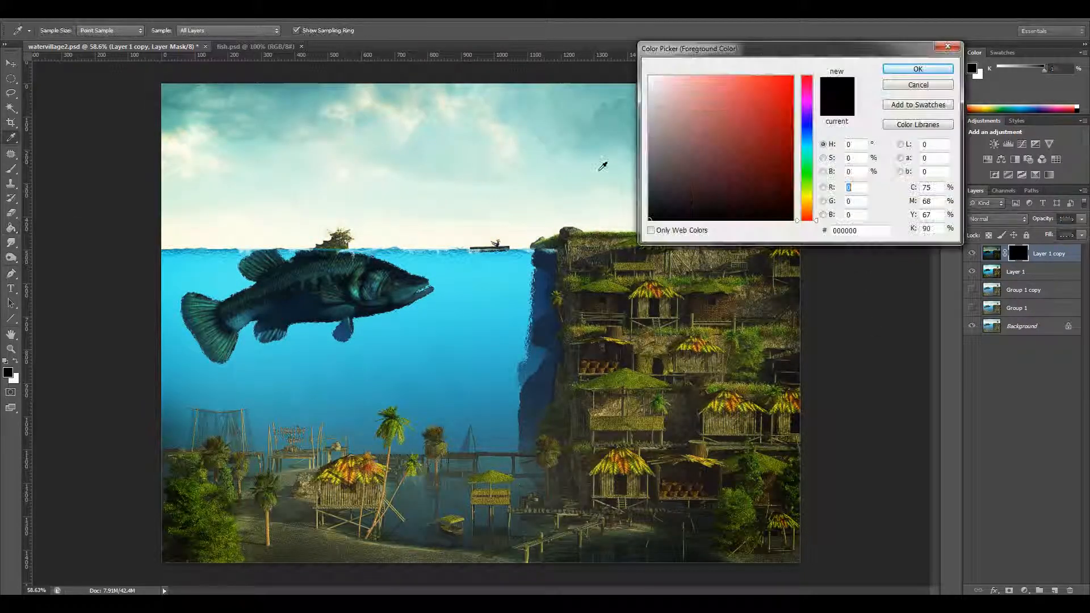
pyautogui.moveTo(691, 86); pyautogui.dragTo(649, 76)
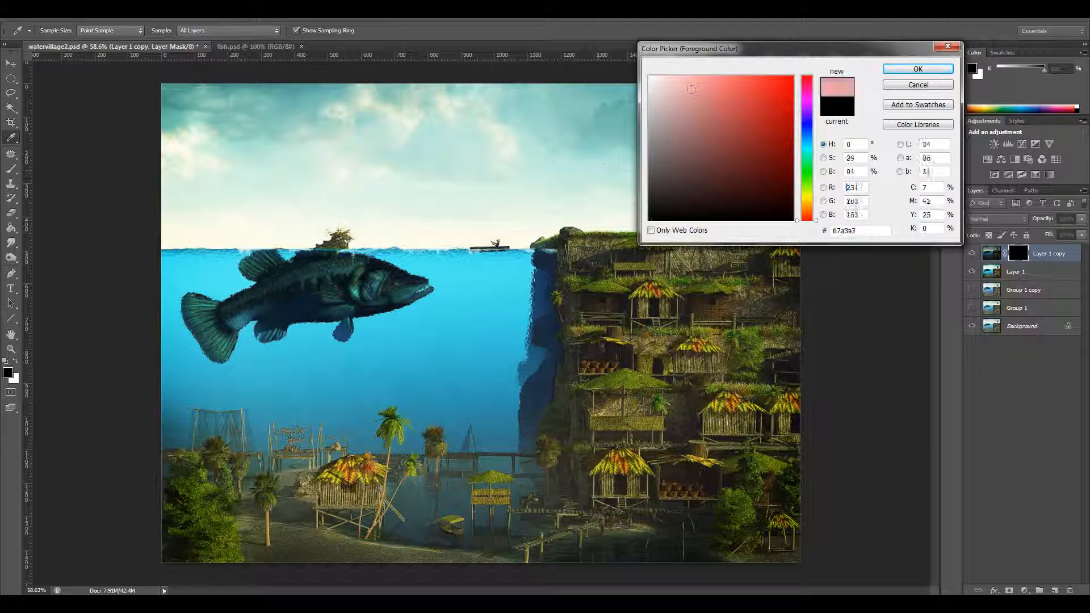
pyautogui.click(909, 73)
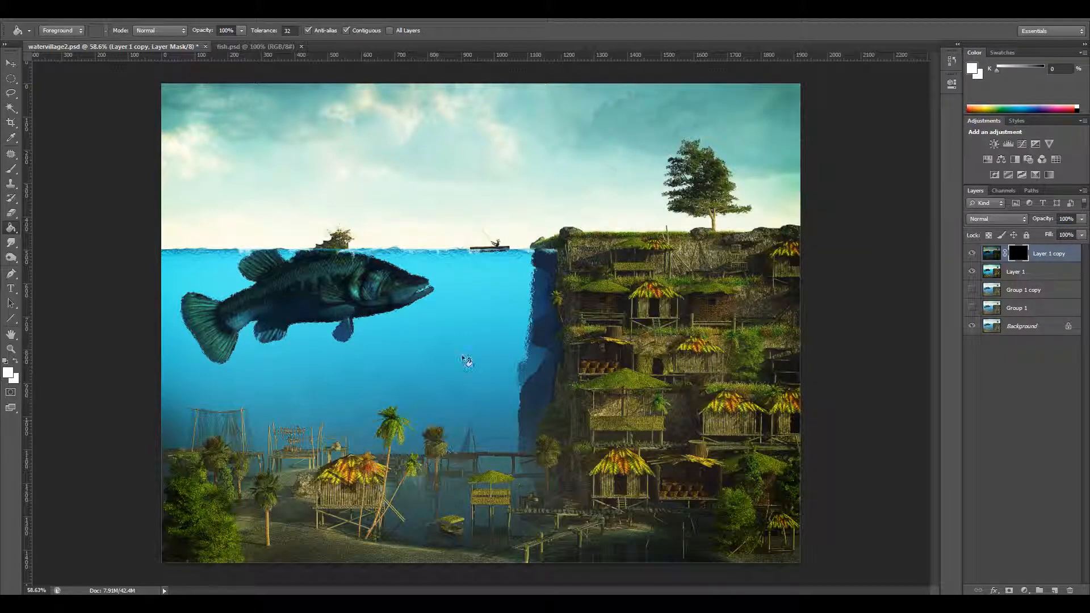
pyautogui.click(10, 169)
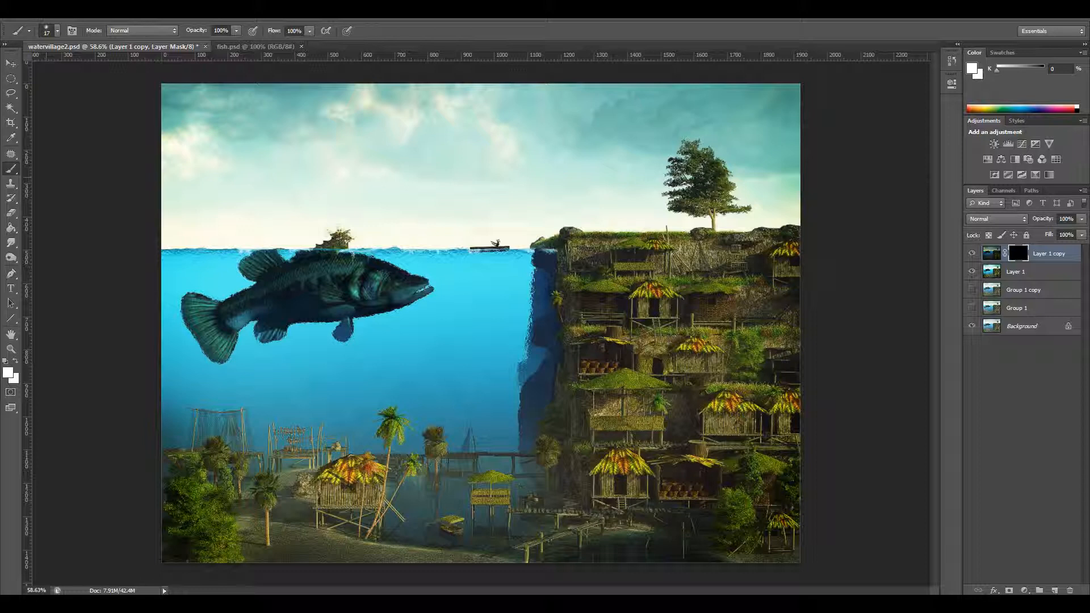
pyautogui.click(57, 30)
pyautogui.moveTo(115, 67); pyautogui.dragTo(113, 68)
pyautogui.click(504, 447)
pyautogui.moveTo(537, 388)
pyautogui.mouseDown()
pyautogui.moveTo(466, 432)
pyautogui.moveTo(389, 437)
pyautogui.moveTo(221, 431)
pyautogui.moveTo(193, 409)
pyautogui.moveTo(449, 380)
pyautogui.moveTo(517, 295)
pyautogui.moveTo(527, 397)
pyautogui.moveTo(401, 426)
pyautogui.moveTo(275, 433)
pyautogui.moveTo(523, 479)
pyautogui.moveTo(478, 538)
pyautogui.moveTo(644, 523)
pyautogui.moveTo(585, 420)
pyautogui.moveTo(658, 545)
pyautogui.moveTo(681, 554)
pyautogui.mouseUp()
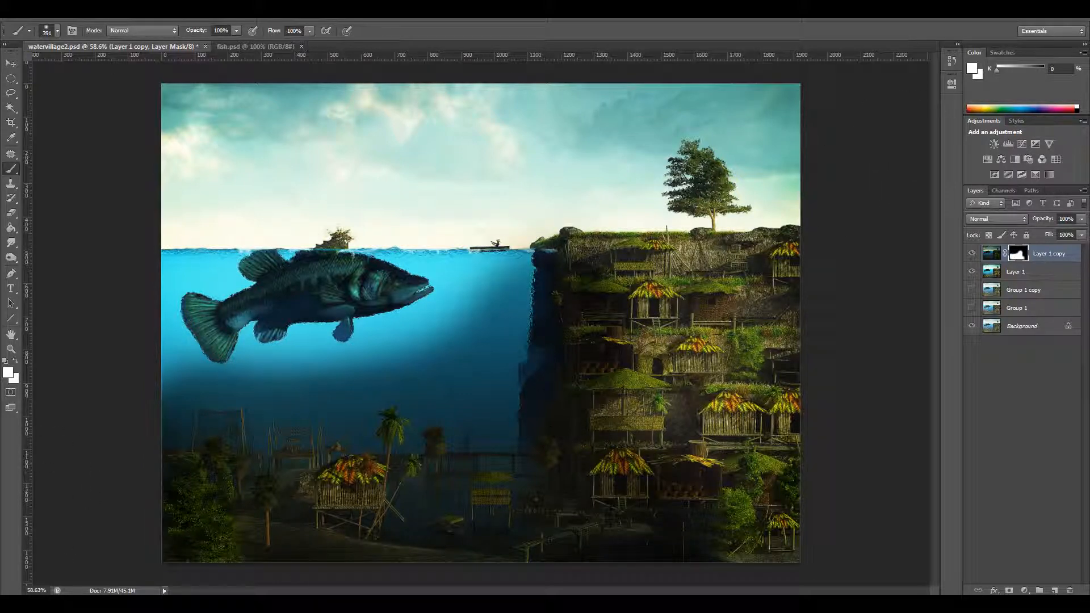
# Soften the painted mask of Layer 1 copy with a large-radius Gaussian Blur.
pyautogui.click(183, 9)
pyautogui.moveTo(267, 129)
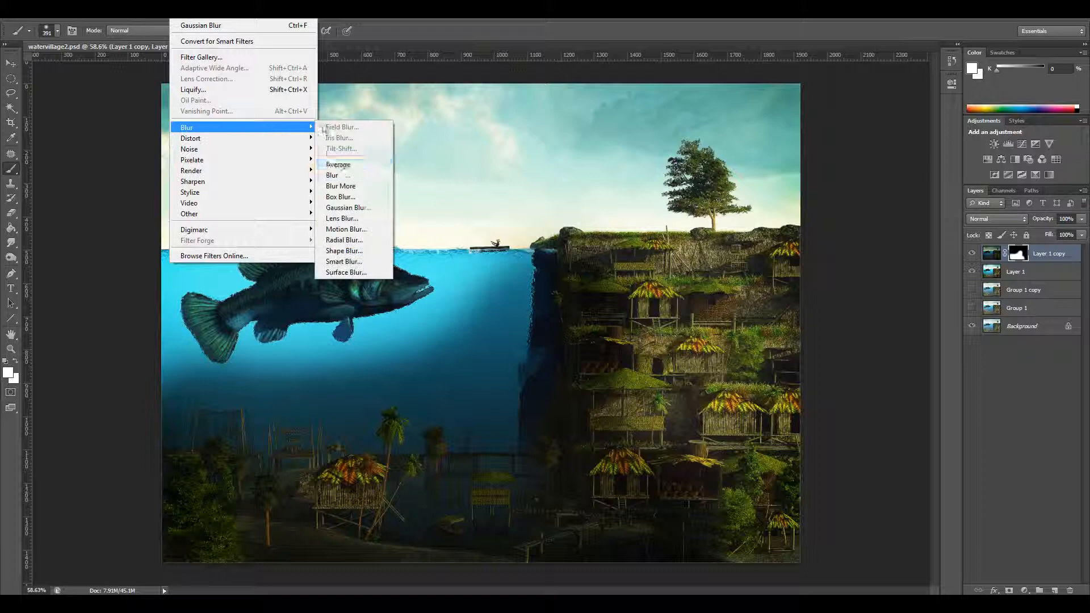
pyautogui.click(368, 207)
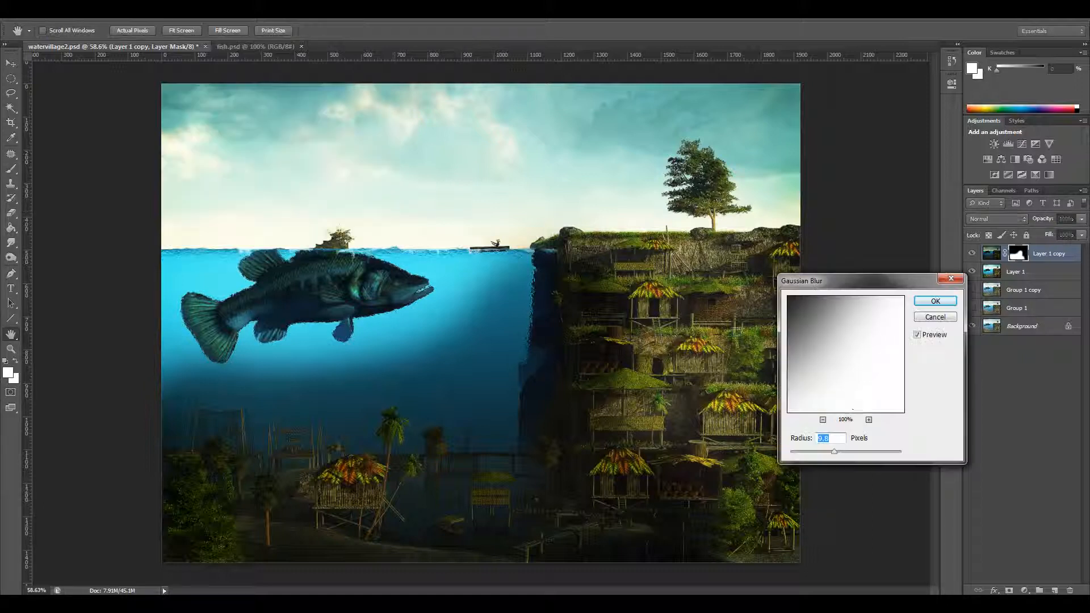
pyautogui.moveTo(835, 454); pyautogui.dragTo(874, 452)
pyautogui.click(935, 301)
pyautogui.press('b')
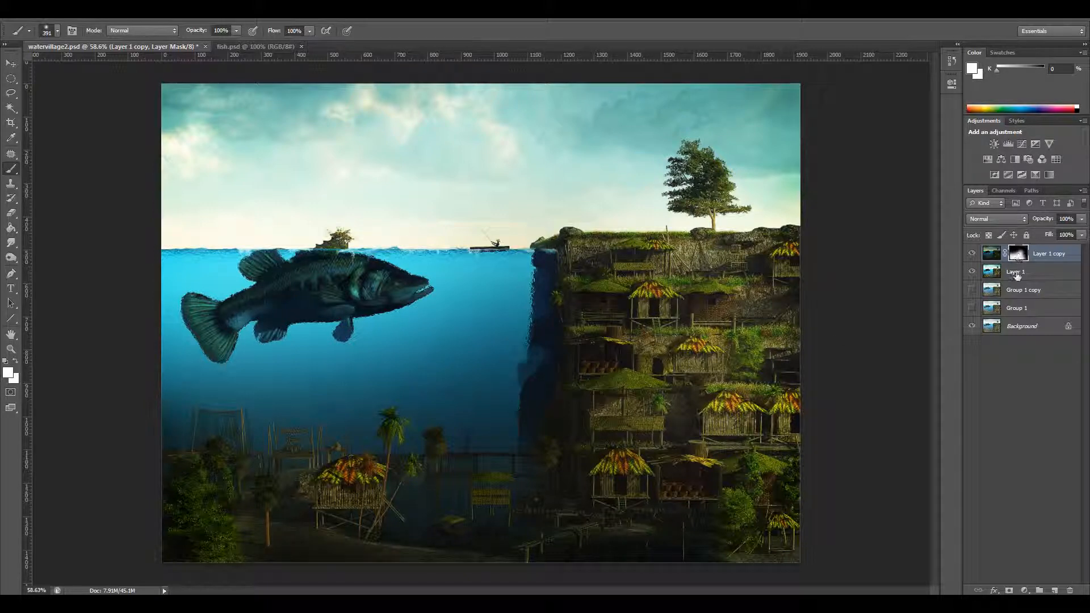
# Delete Layer 1 copy's mask without applying it and add a fresh white mask to the layer.
pyautogui.moveTo(1018, 253); pyautogui.dragTo(1070, 591)
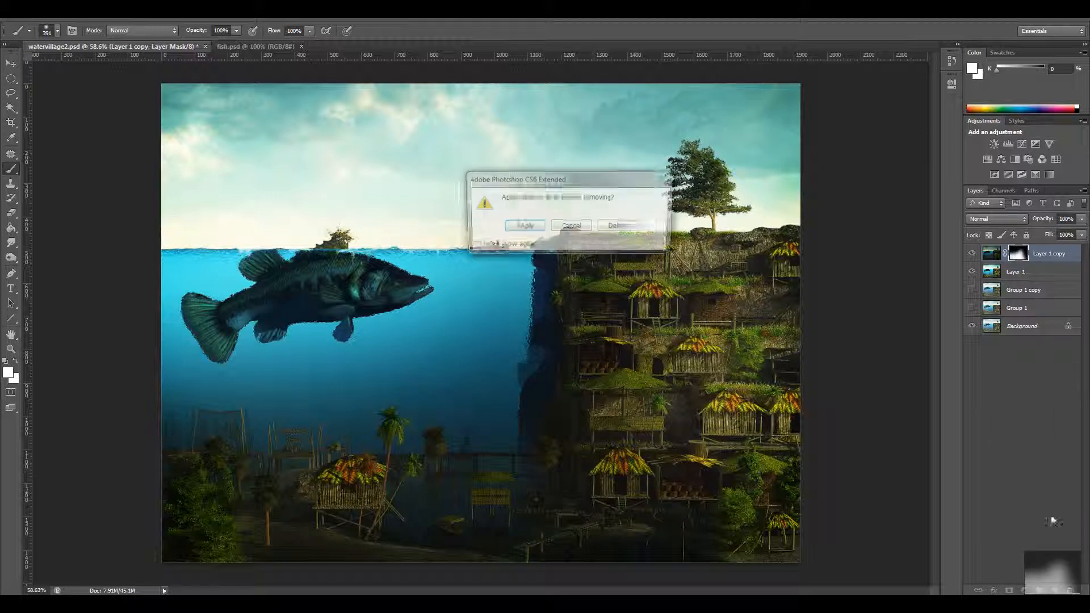
pyautogui.click(619, 227)
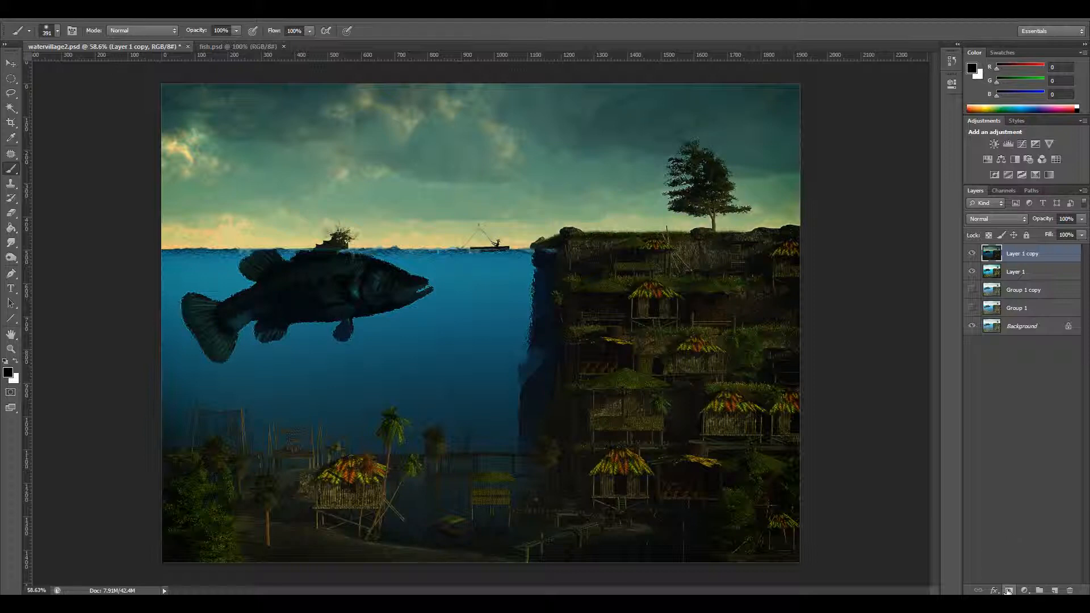
pyautogui.click(1008, 591)
# On Layer 1, select the blue water with Color Range, sampling the open water beside the cliff at a fuzziness of 136.
pyautogui.click(1020, 273)
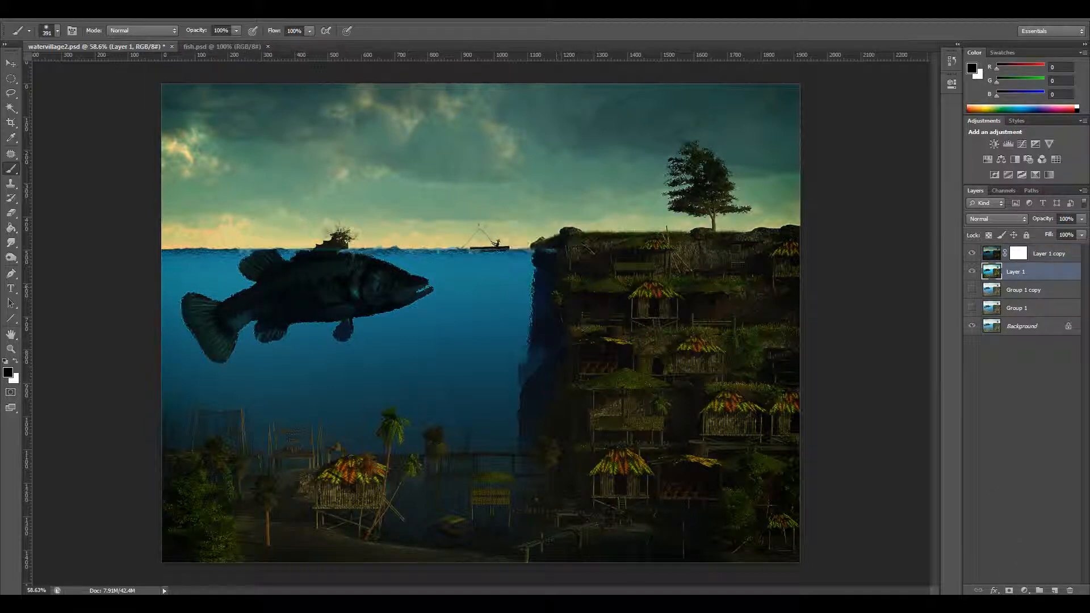
pyautogui.click(153, 13)
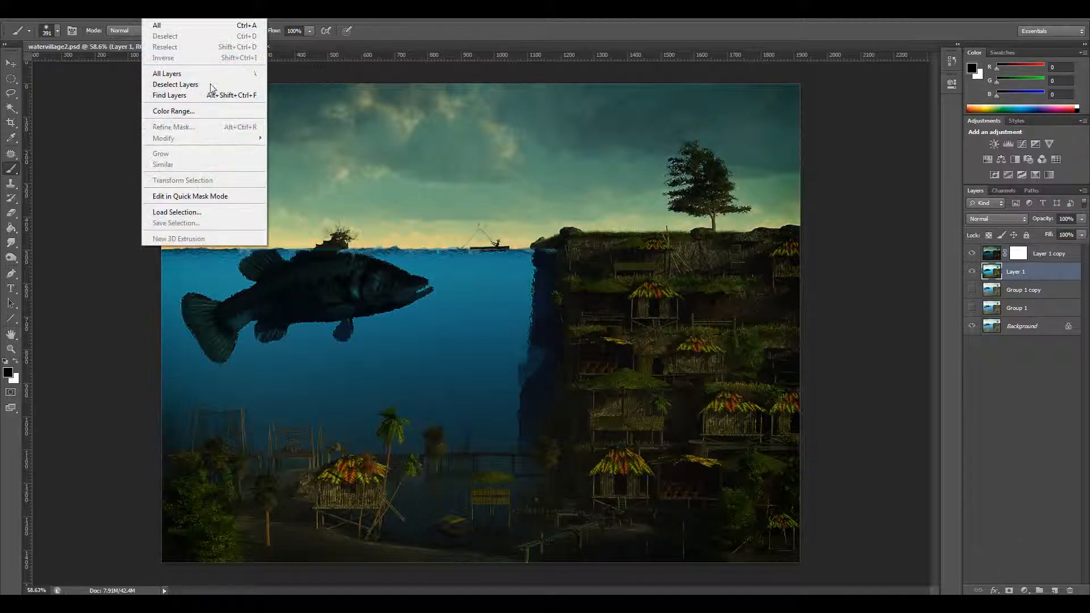
pyautogui.click(211, 109)
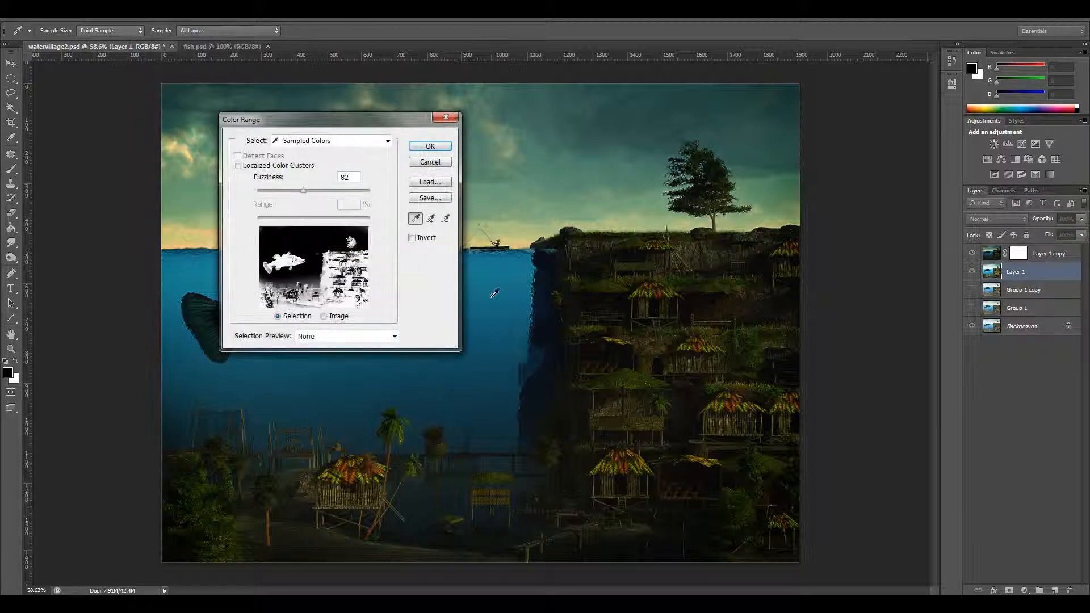
pyautogui.click(504, 296)
pyautogui.moveTo(303, 195); pyautogui.dragTo(334, 190)
pyautogui.click(430, 147)
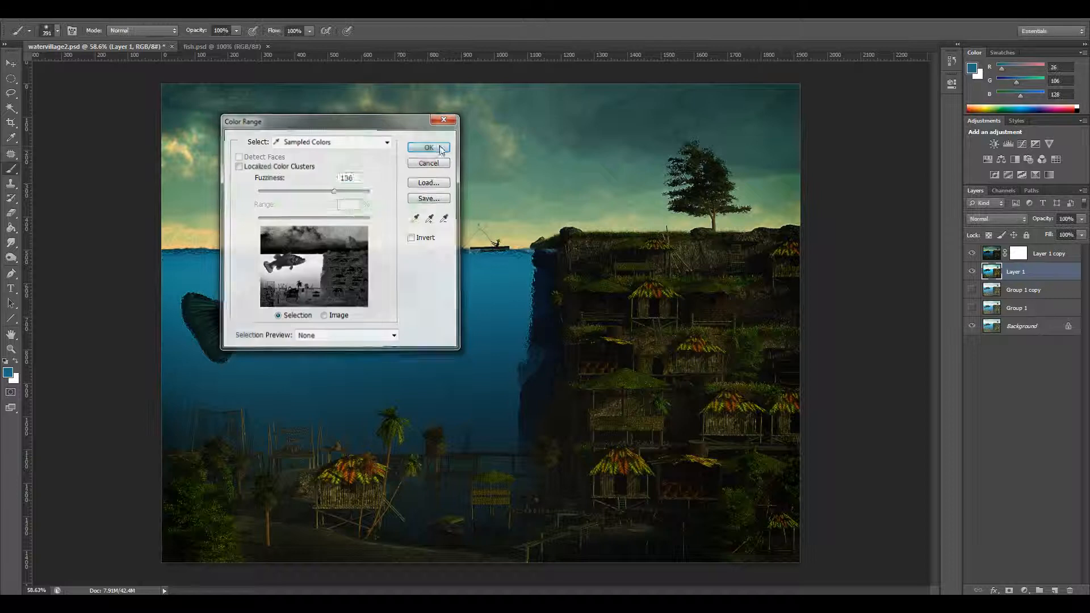
pyautogui.press('b')
pyautogui.hotkey('ctrl', 'a')
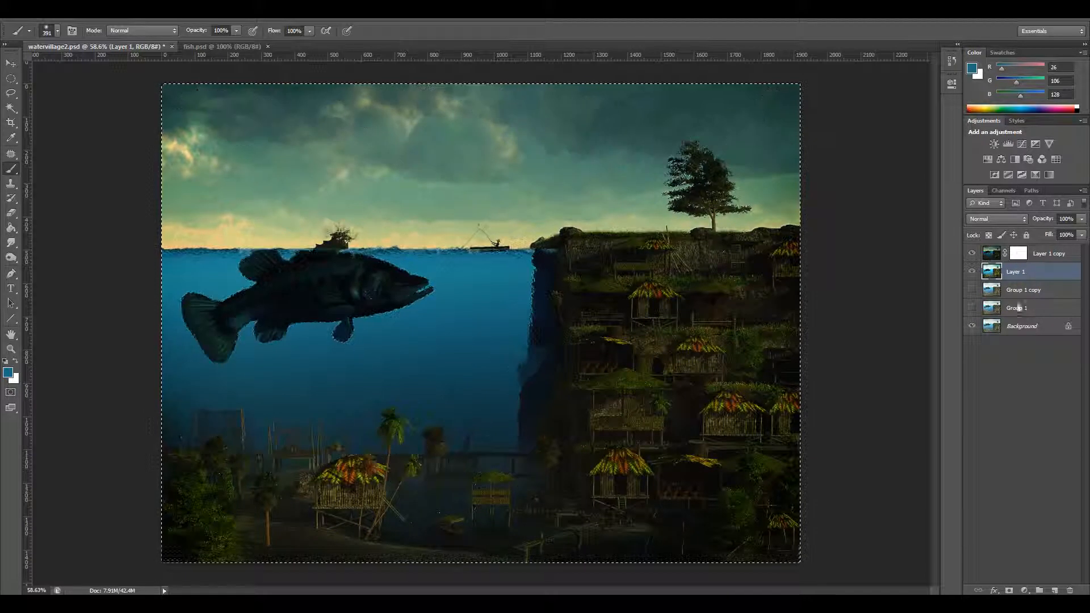
pyautogui.hotkey('ctrl', 'z')
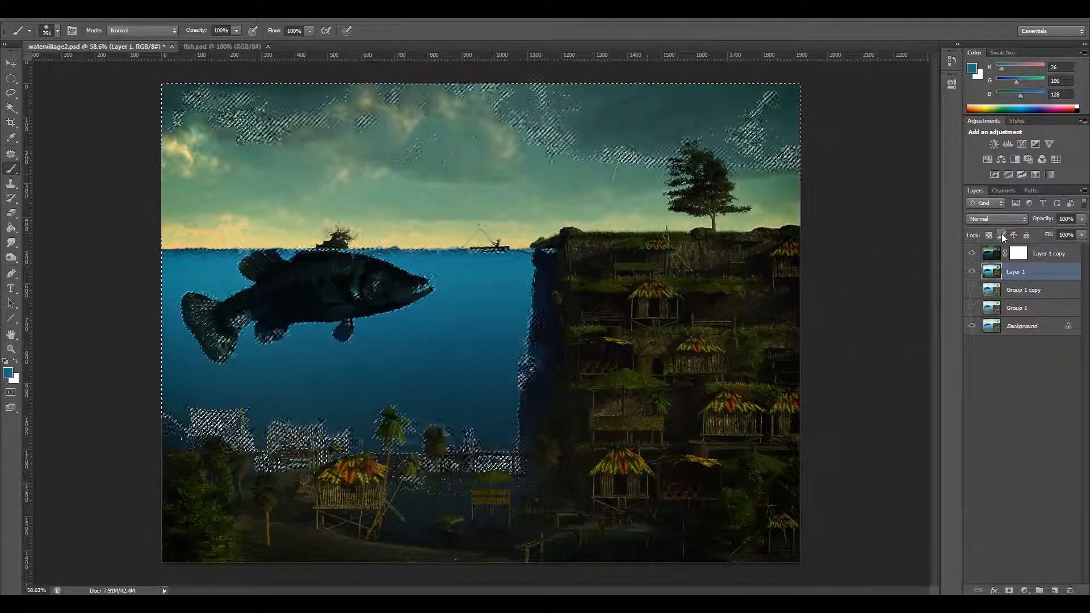
# Fill the selected water area on Layer 1 copy's mask with black at 100% opacity in Normal mode.
pyautogui.click(1023, 257)
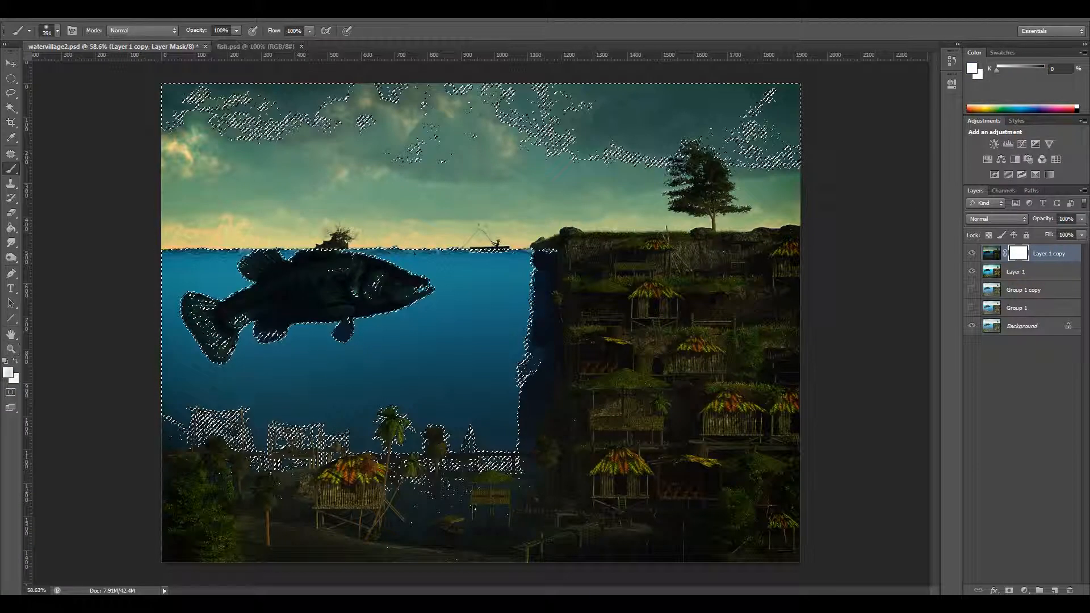
pyautogui.click(8, 372)
pyautogui.moveTo(670, 205); pyautogui.dragTo(538, 262)
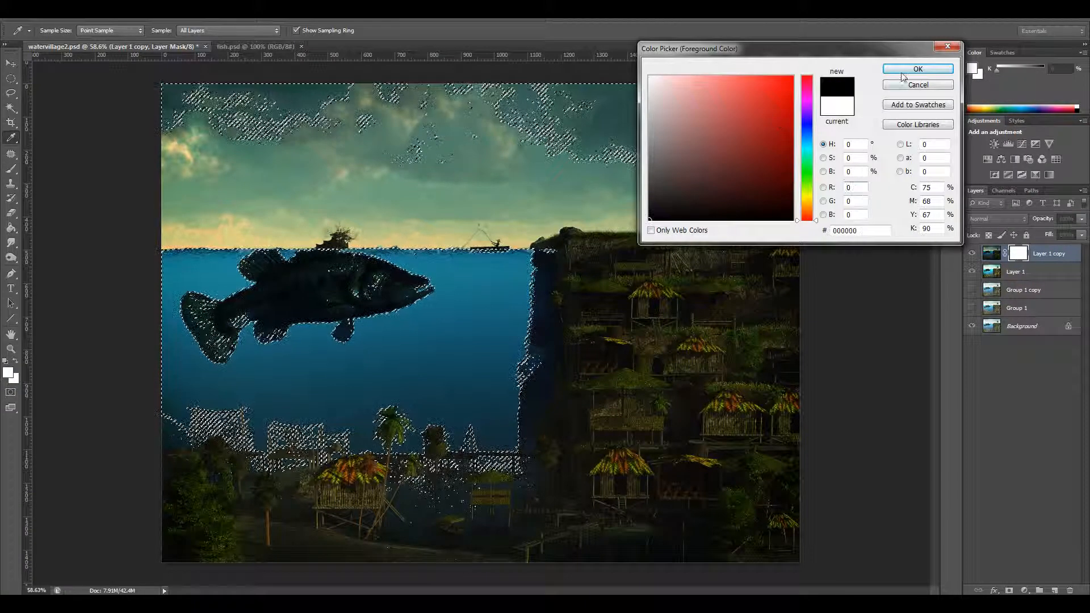
pyautogui.click(918, 69)
pyautogui.press('b')
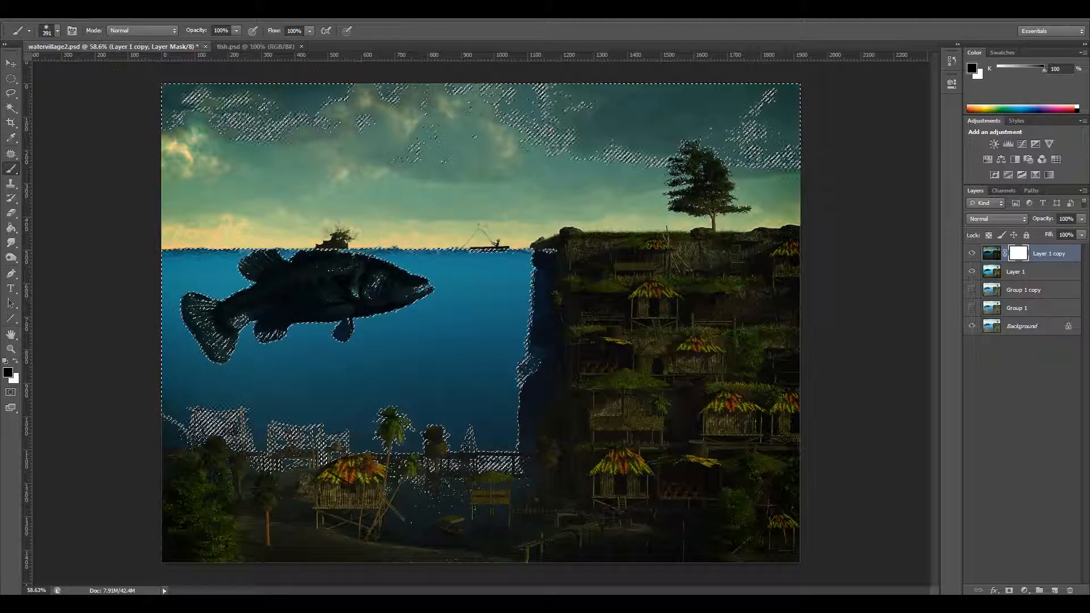
pyautogui.click(57, 11)
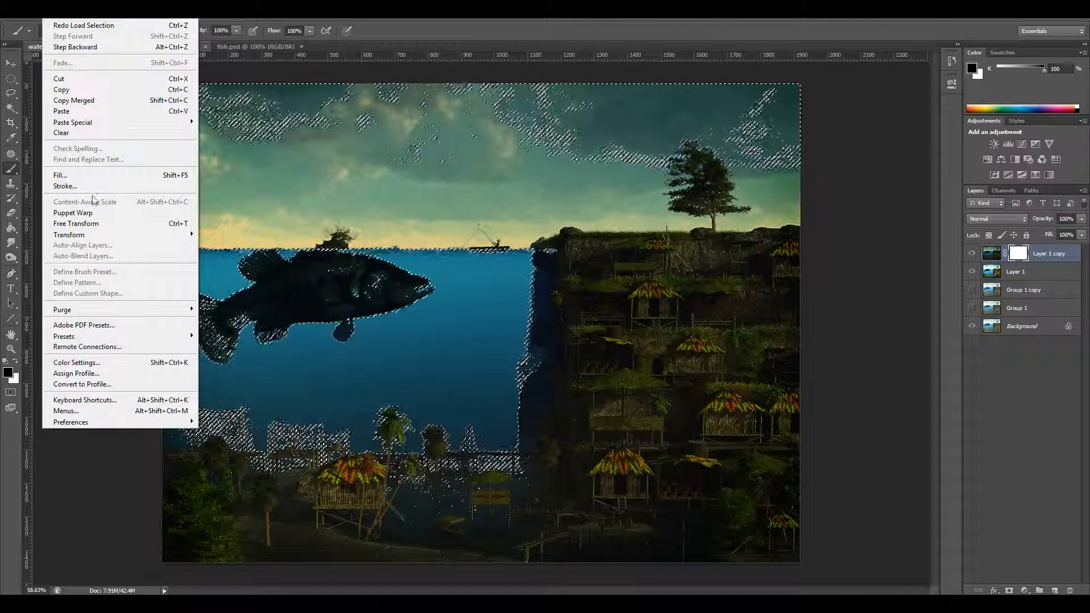
pyautogui.click(111, 175)
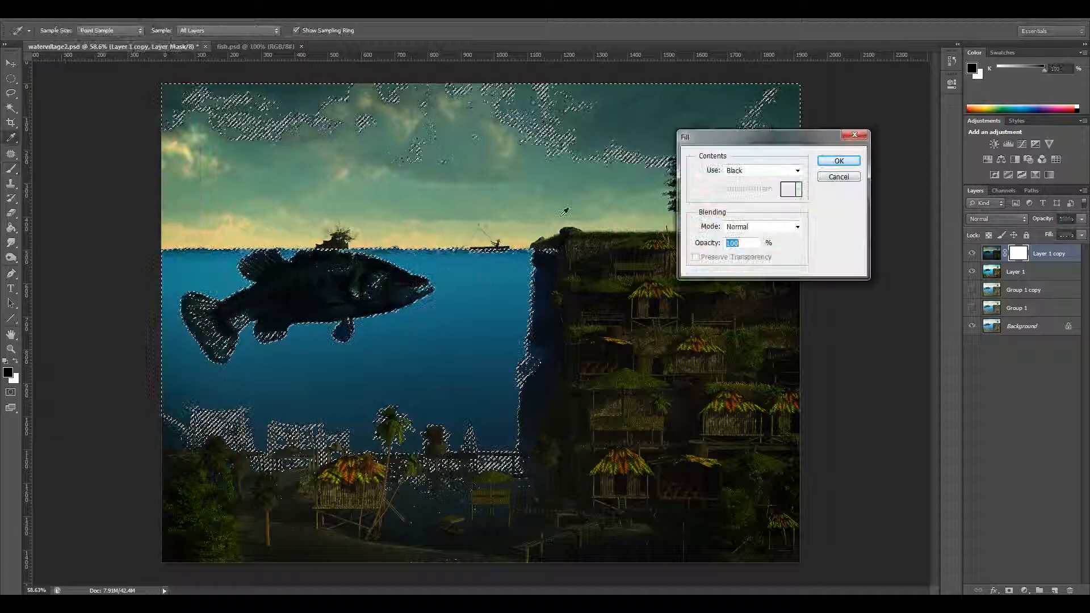
pyautogui.click(838, 161)
pyautogui.press('b')
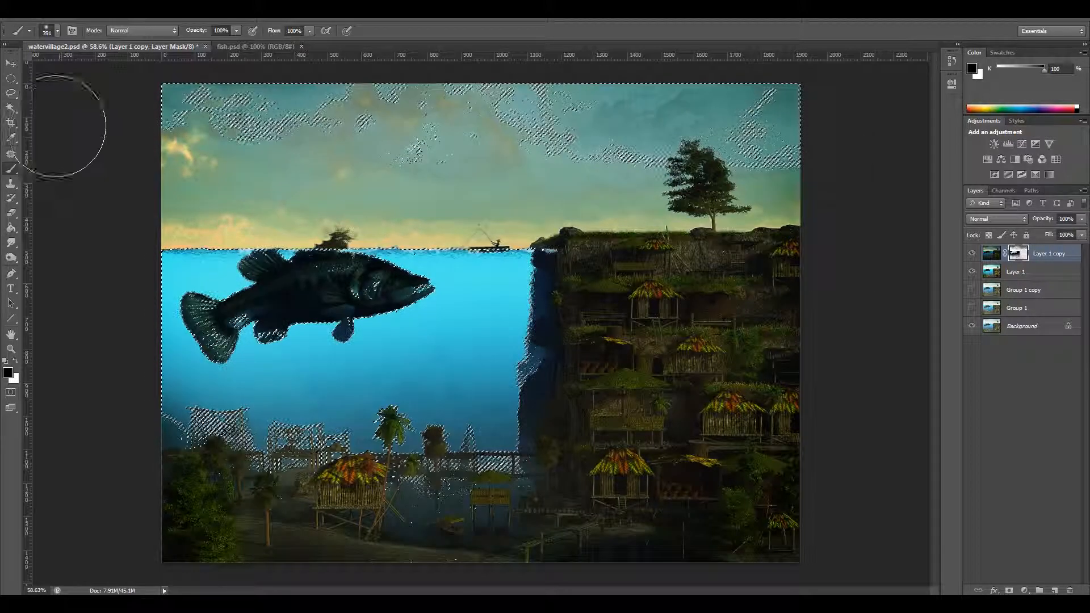
# Clear the selection and invert Layer 1 copy's mask to limit the darkening to the water and clouds.
pyautogui.hotkey('ctrl', 'd')
pyautogui.press('m')
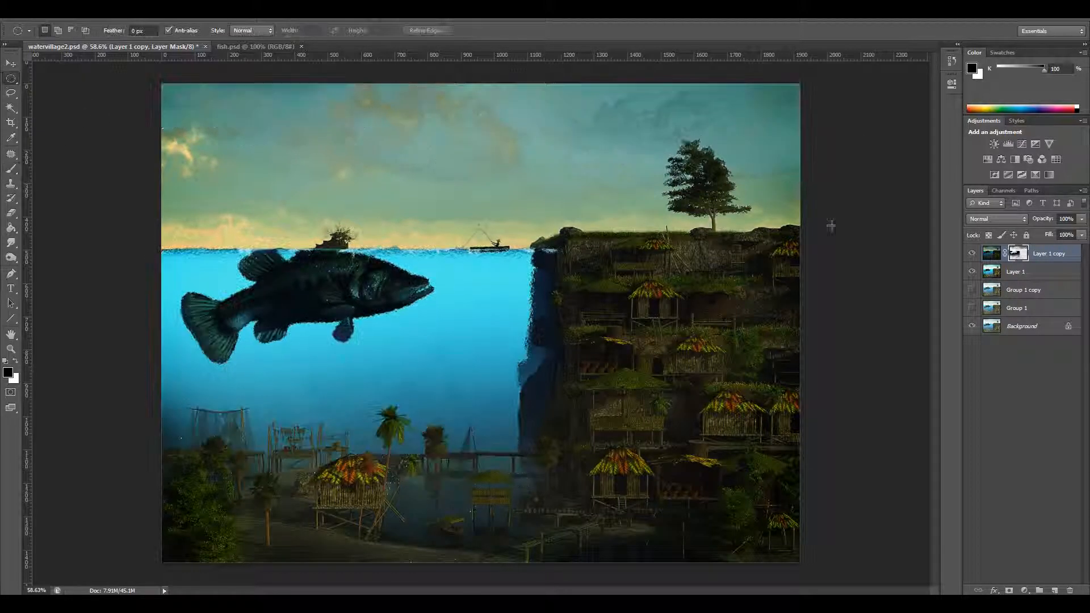
pyautogui.hotkey('ctrl', 'i')
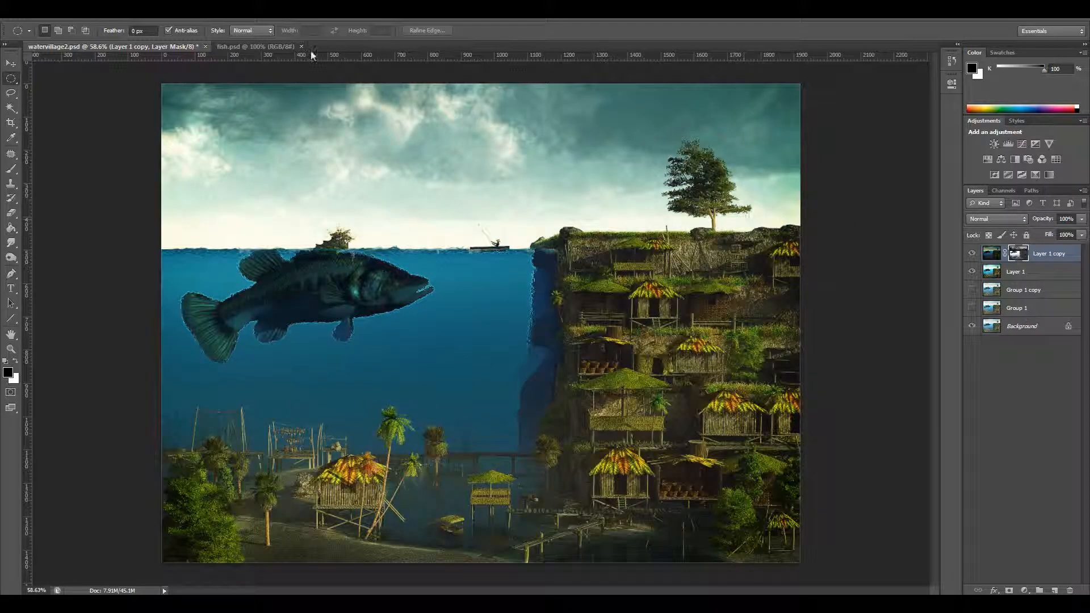
# Apply a Gaussian Blur to Layer 1 copy's mask to soften the transition between the darkened and untouched areas.
pyautogui.click(180, 13)
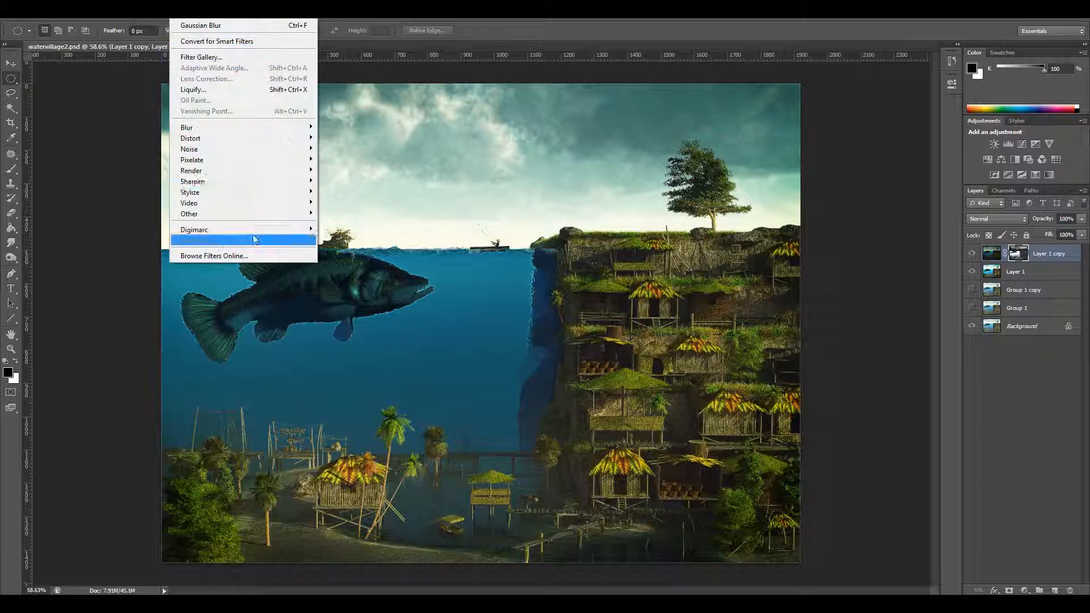
pyautogui.moveTo(256, 127)
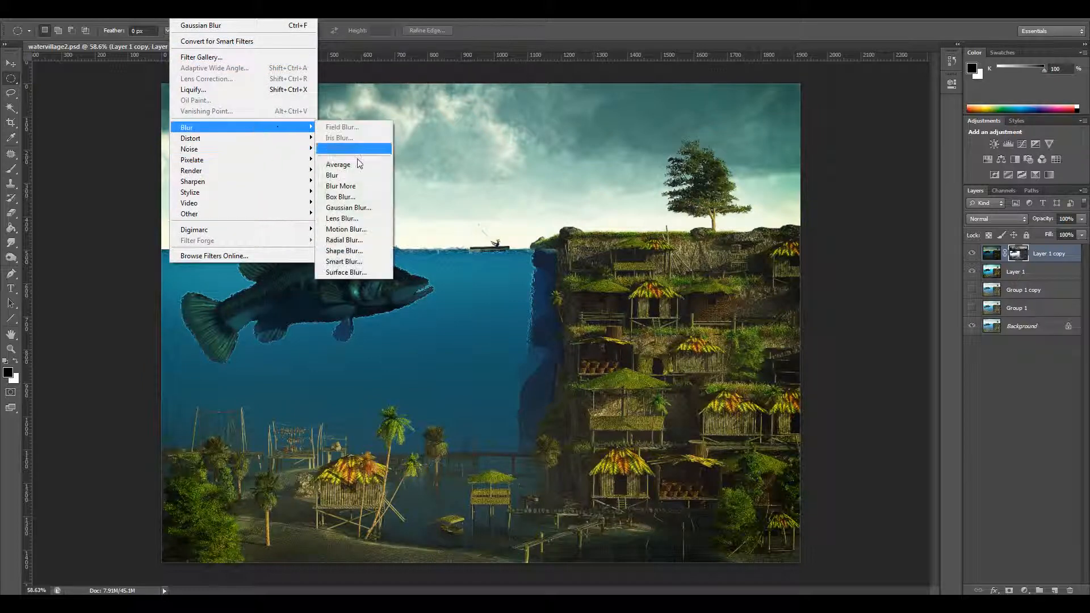
pyautogui.click(348, 207)
pyautogui.click(842, 453)
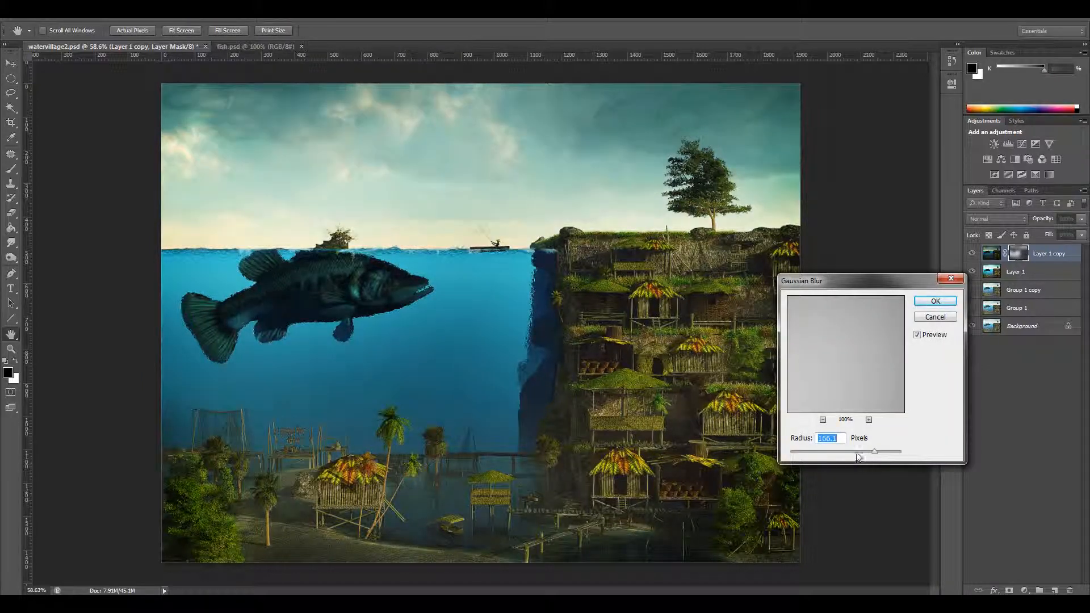
pyautogui.moveTo(842, 454); pyautogui.dragTo(851, 454)
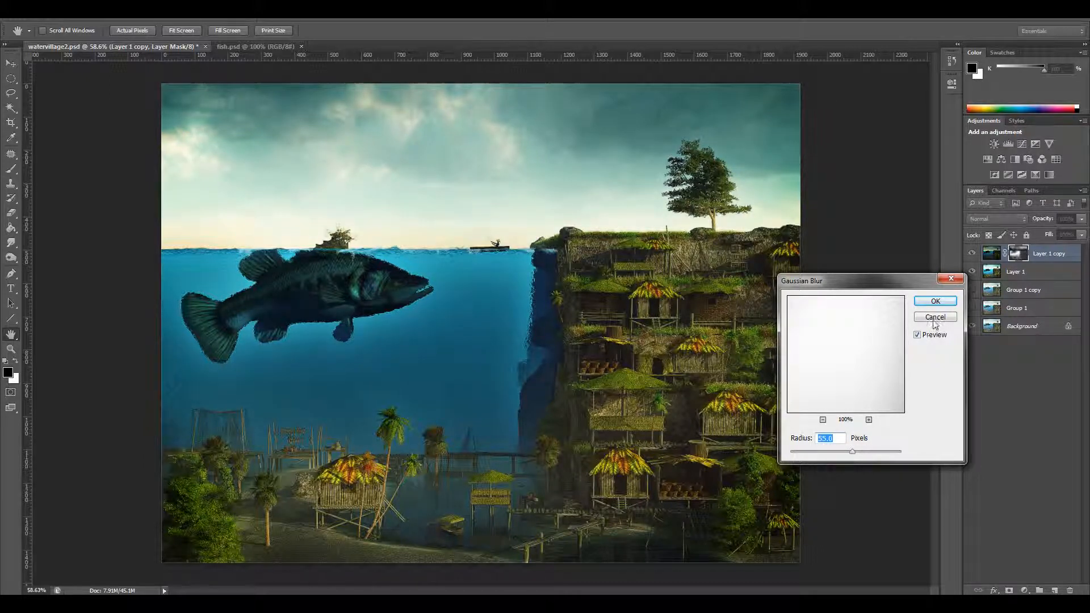
pyautogui.click(934, 301)
# Compare the composite with and without Layer 1 copy to judge the darkening of the water and sky.
pyautogui.click(971, 253)
pyautogui.click(971, 253)
pyautogui.click(971, 254)
pyautogui.click(972, 254)
pyautogui.click(972, 254)
pyautogui.click(972, 254)
pyautogui.click(971, 254)
pyautogui.click(972, 255)
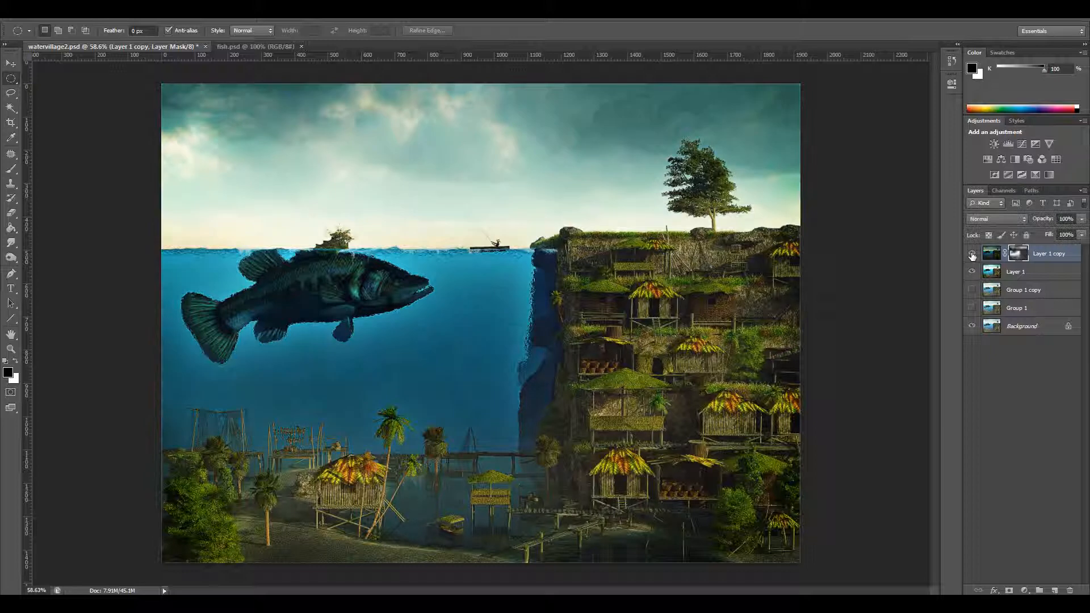
pyautogui.click(973, 256)
pyautogui.click(973, 256)
pyautogui.click(973, 255)
# Reduce Layer 1 copy's fill to 58% and check the image with and without the layer.
pyautogui.click(993, 257)
pyautogui.click(1082, 236)
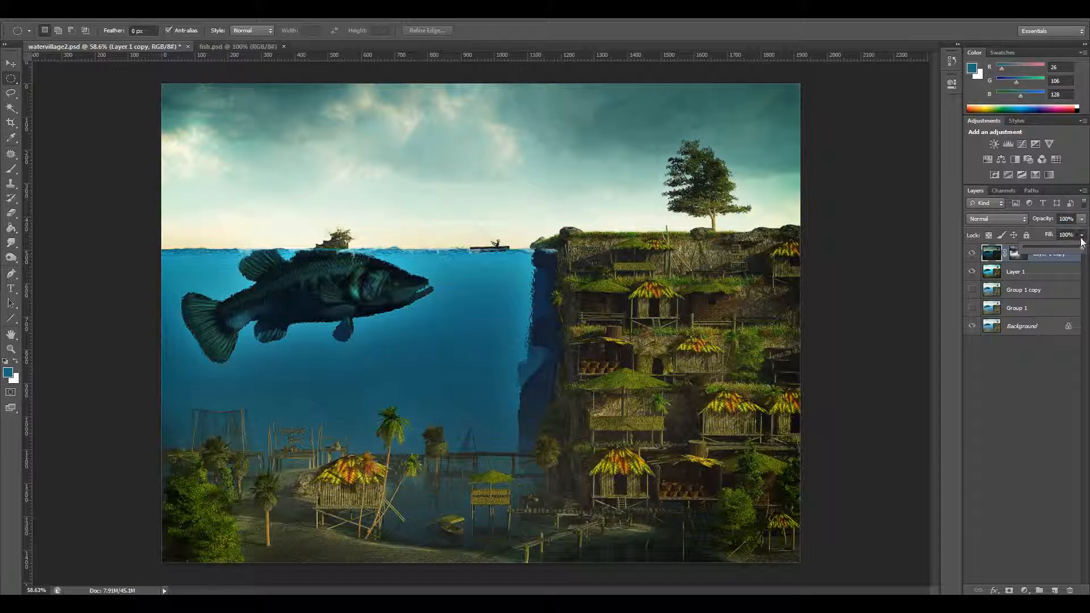
pyautogui.moveTo(1074, 250); pyautogui.dragTo(1058, 246)
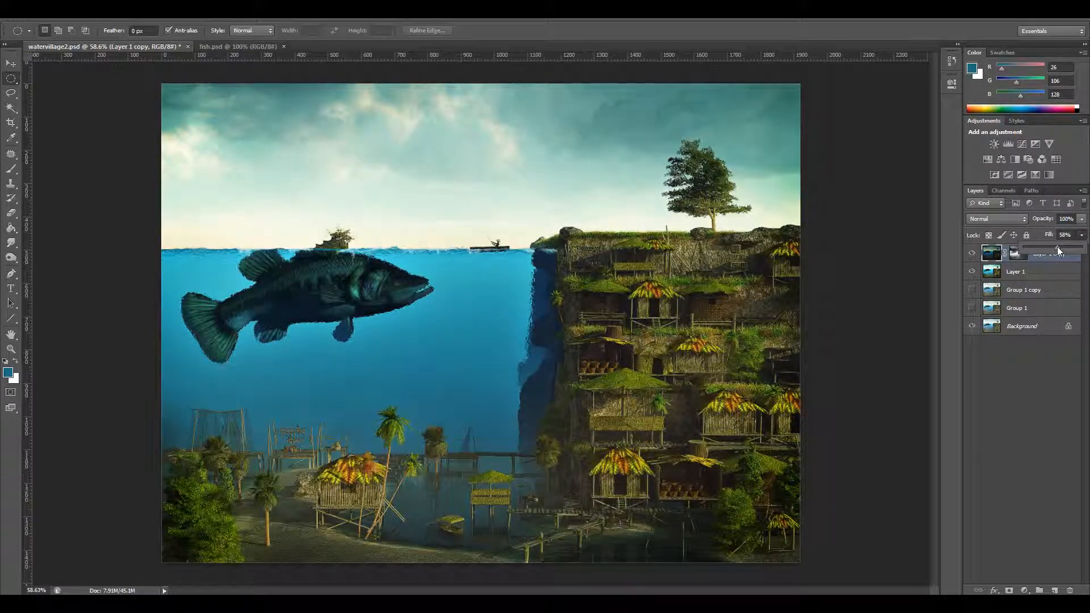
pyautogui.click(971, 253)
pyautogui.click(972, 253)
pyautogui.click(973, 253)
pyautogui.click(973, 254)
pyautogui.click(972, 253)
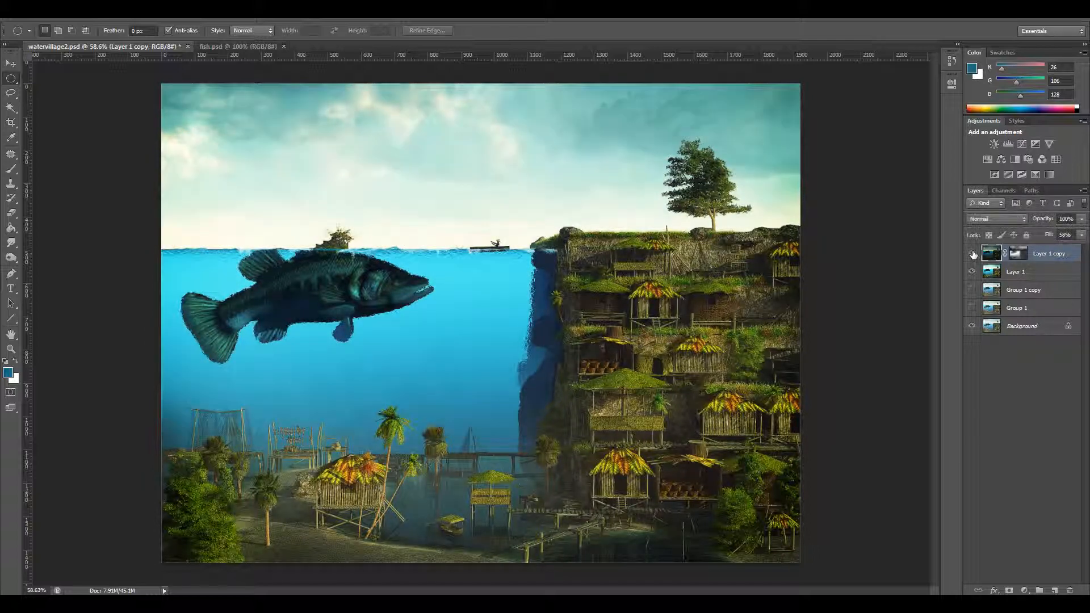
pyautogui.click(973, 254)
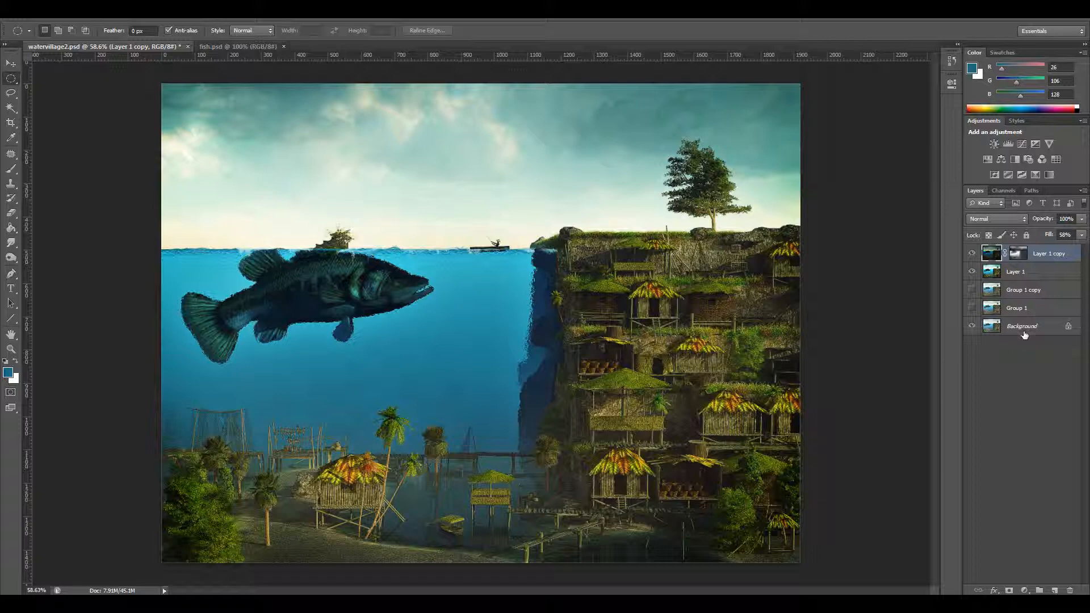
# Merge Layer 1 copy and Layer 1 into a single layer.
pyautogui.keyDown('shift'); pyautogui.click(993, 272); pyautogui.keyUp('shift')
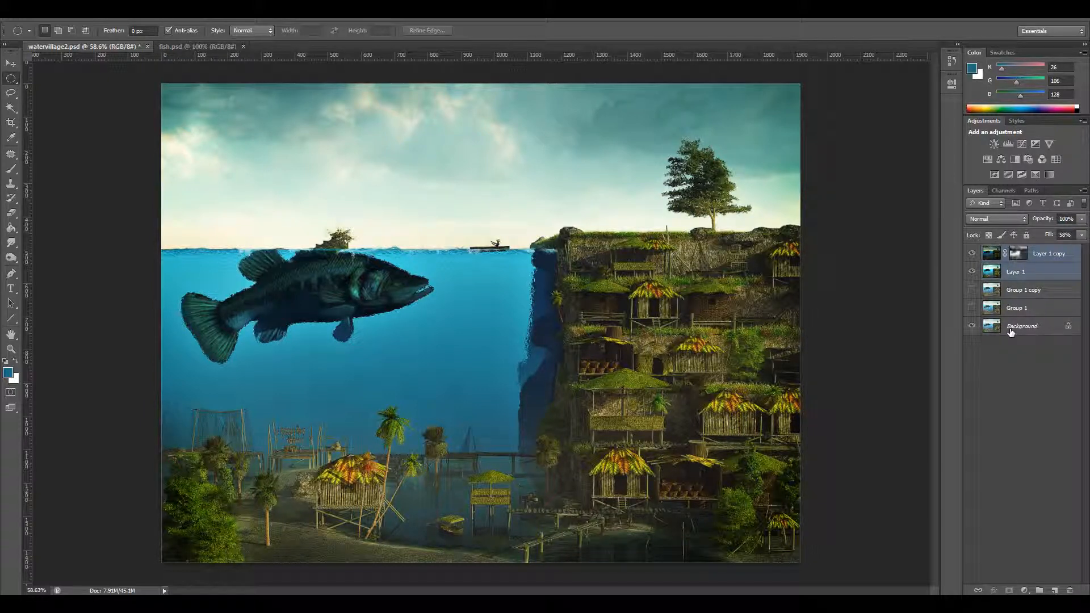
pyautogui.hotkey('ctrl', 'e')
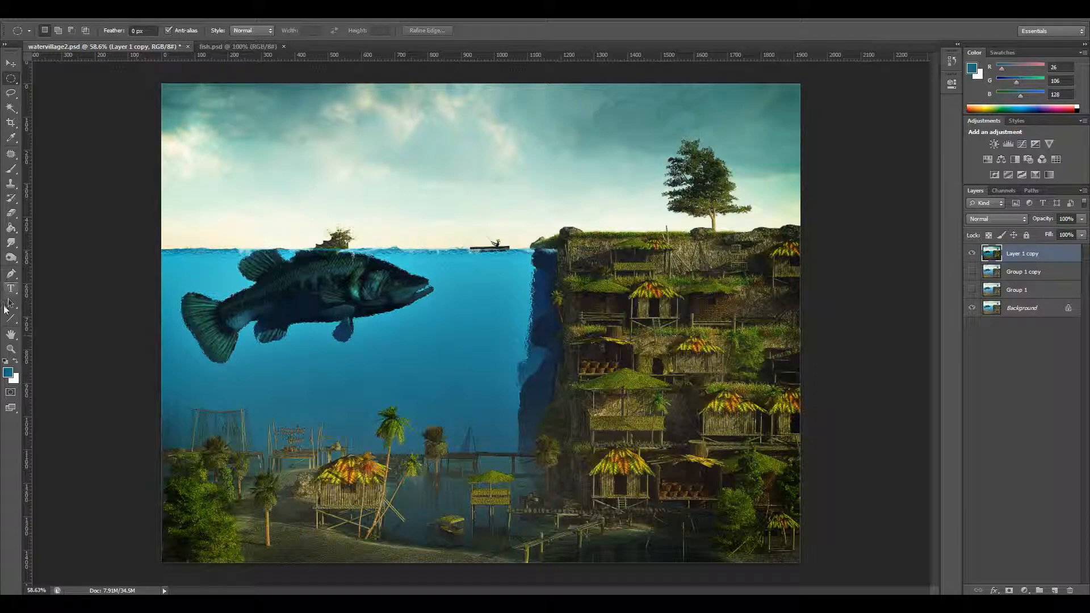
pyautogui.click(10, 349)
pyautogui.moveTo(559, 340); pyautogui.dragTo(542, 337)
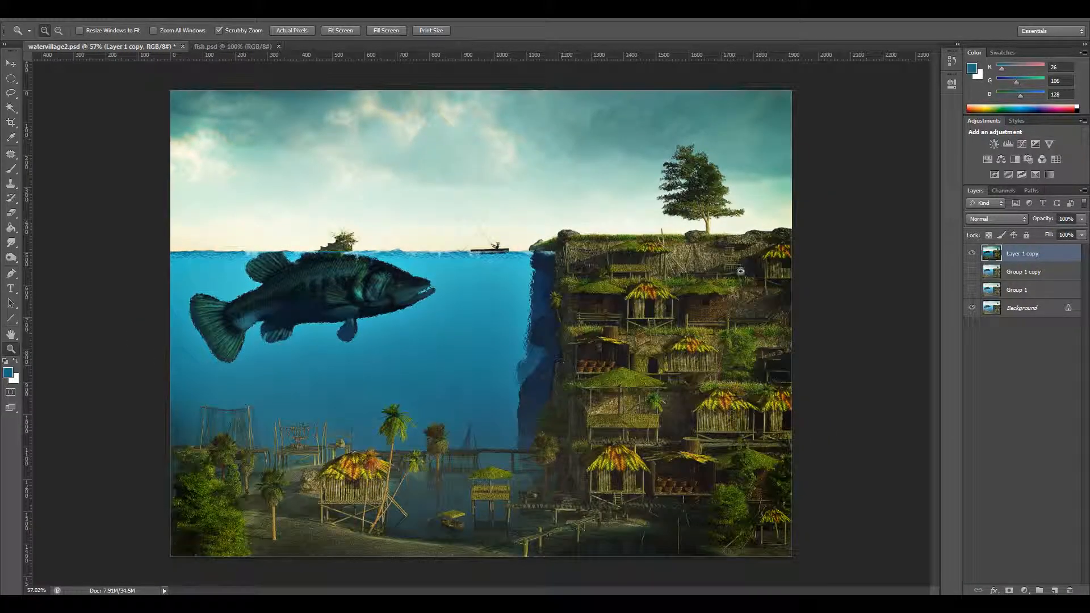